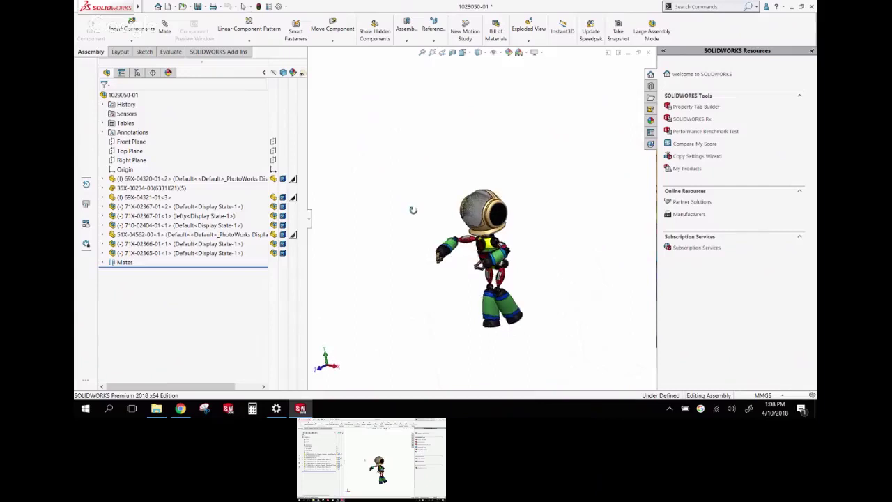
Turn Top Level Transparency on for the robot assembly, then turn it back off
{"action": "right_click", "coordinate": [124, 96]}
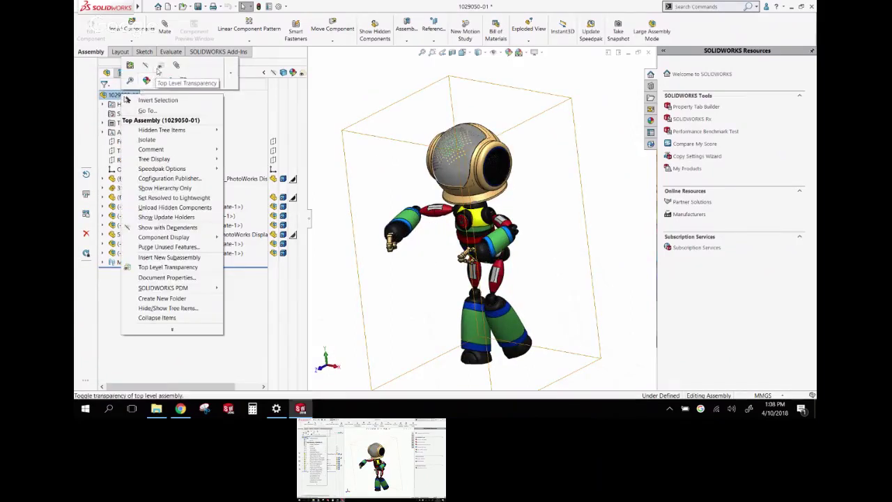
{"action": "left_click", "coordinate": [160, 67]}
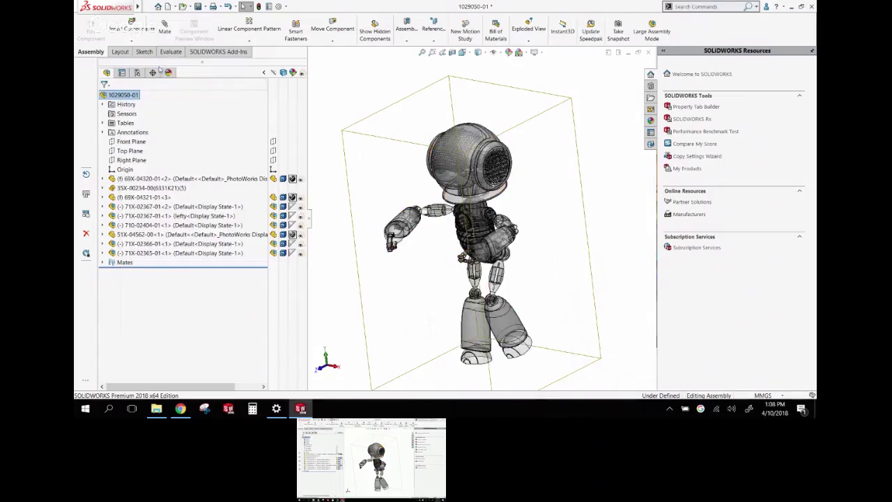
{"action": "right_click", "coordinate": [124, 95]}
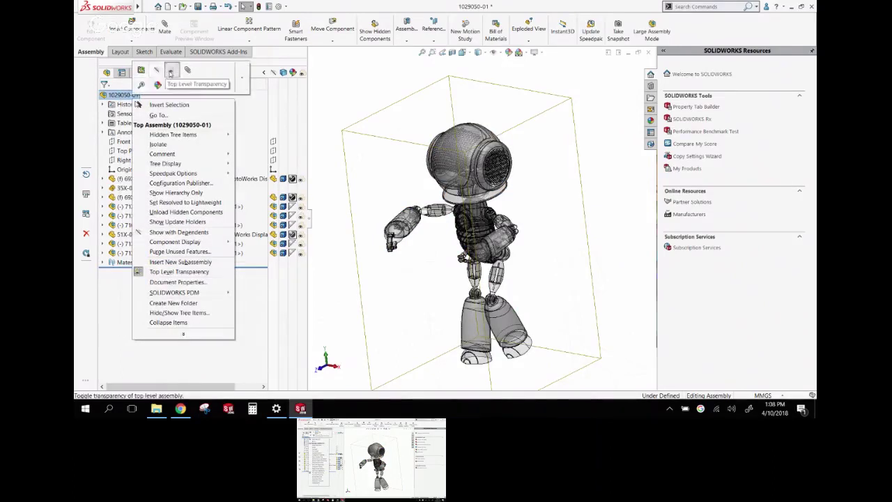
{"action": "left_click", "coordinate": [160, 67]}
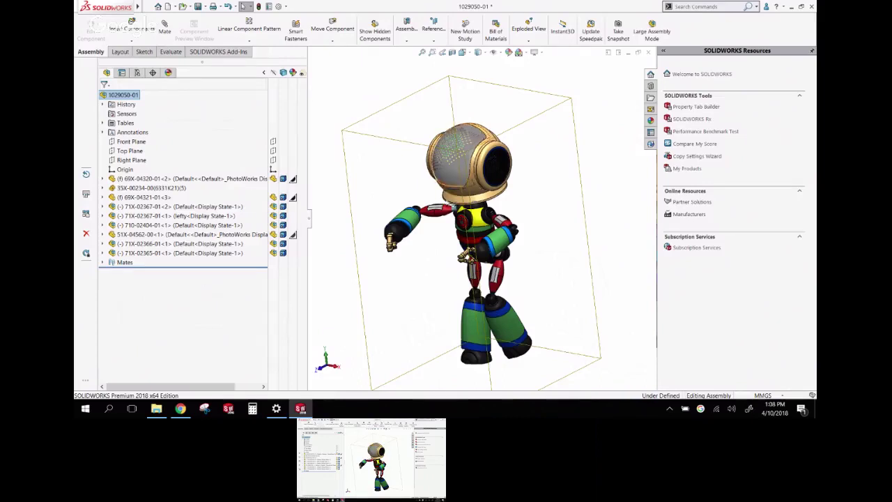
Collapse the display pane, deselect the assembly, fit the robot, and show the Evaluate tools
{"action": "scroll", "coordinate": [458, 240], "scroll_direction": "up", "scroll_amount": 2}
{"action": "scroll", "coordinate": [458, 239], "scroll_direction": "down", "scroll_amount": 5}
{"action": "scroll", "coordinate": [458, 239], "scroll_direction": "up", "scroll_amount": 3}
{"action": "scroll", "coordinate": [472, 261], "scroll_direction": "down", "scroll_amount": 2}
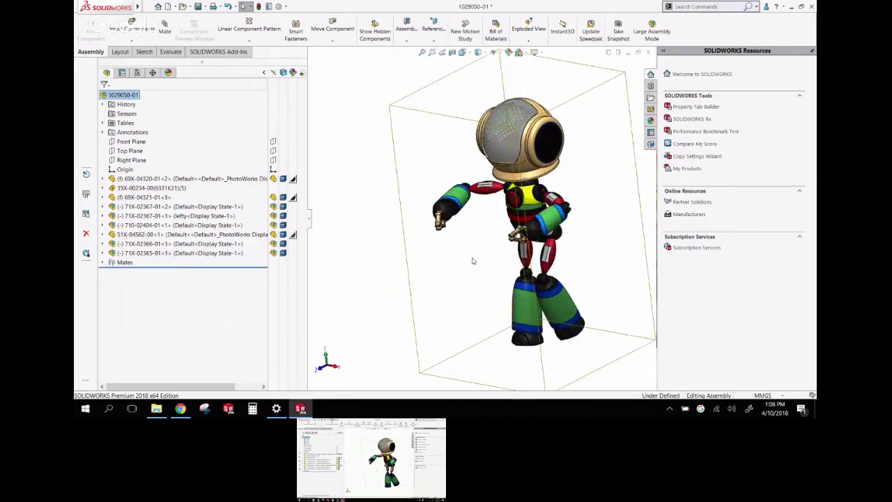
{"action": "left_click", "coordinate": [264, 72]}
{"action": "left_click", "coordinate": [314, 106]}
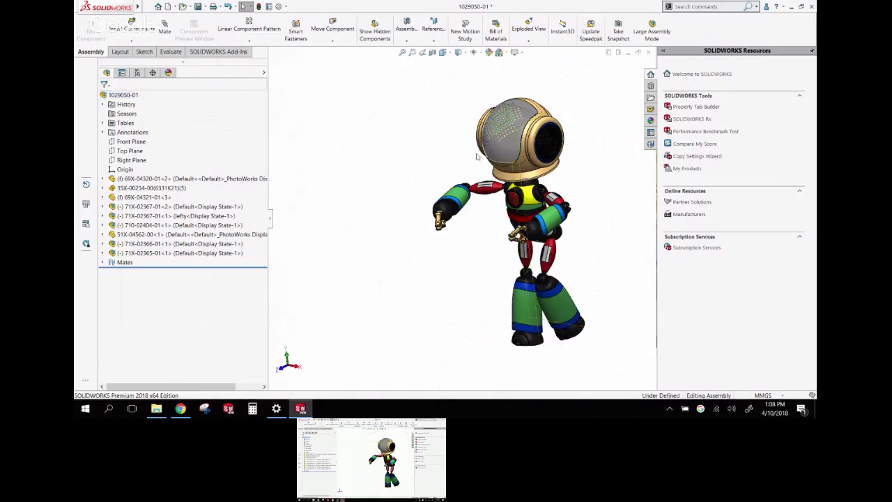
{"action": "key", "text": "f"}
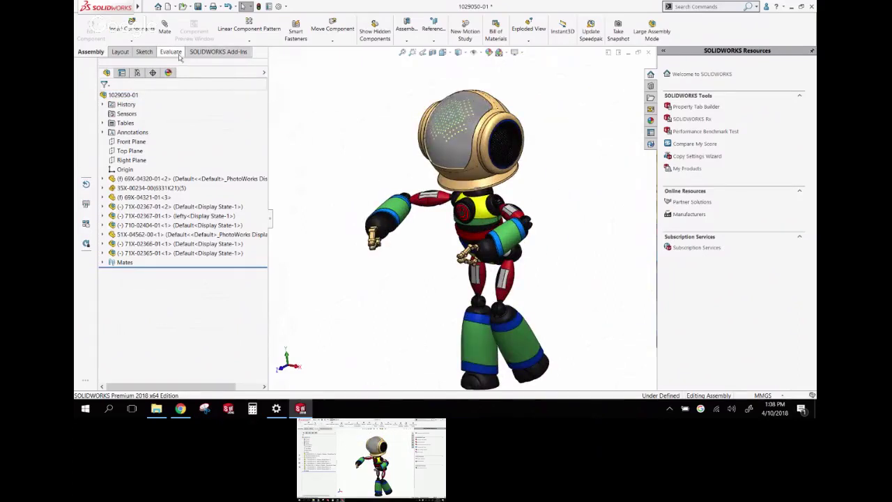
{"action": "left_click", "coordinate": [171, 52]}
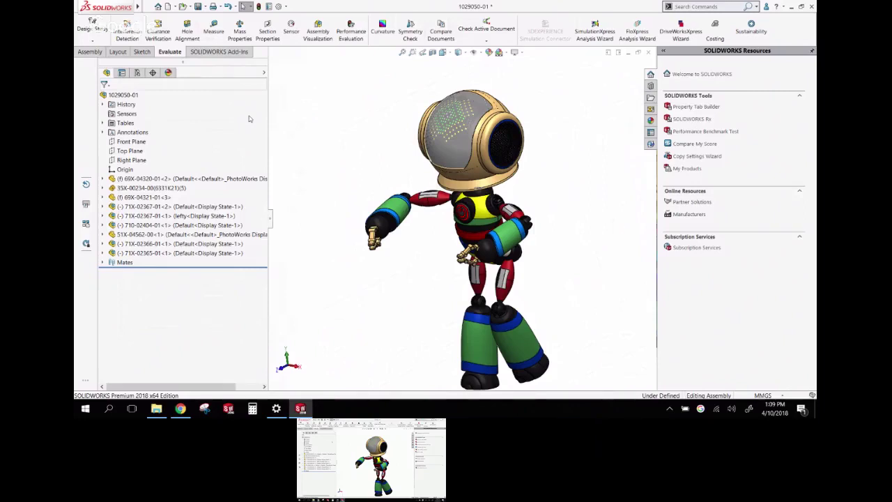
{"action": "left_click", "coordinate": [352, 35]}
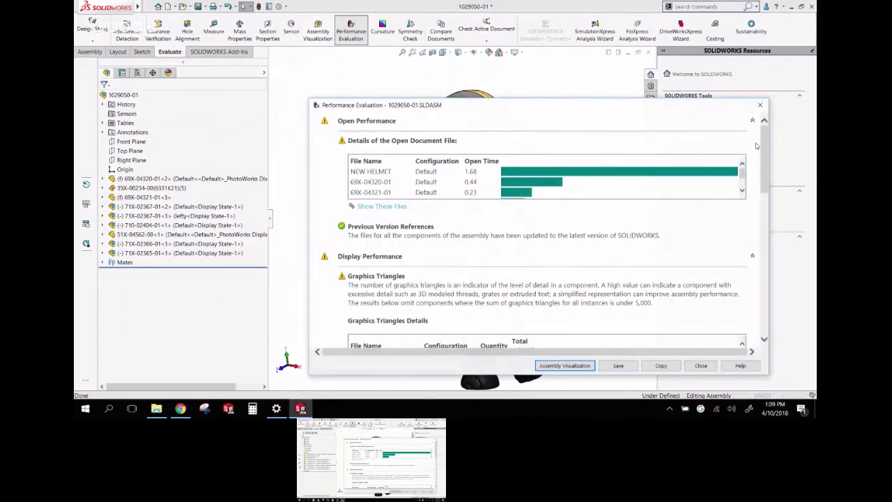
{"action": "left_click_drag", "start_coordinate": [765, 148], "coordinate": [766, 285]}
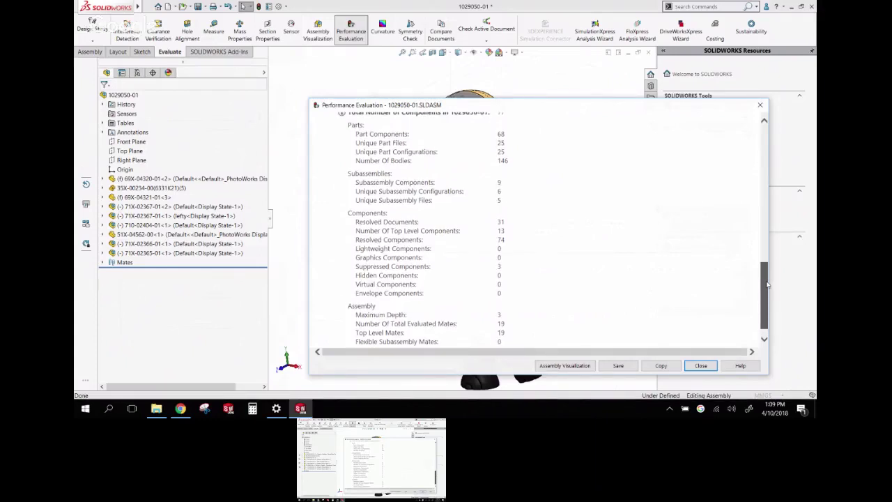
{"action": "left_click_drag", "start_coordinate": [767, 284], "coordinate": [765, 143]}
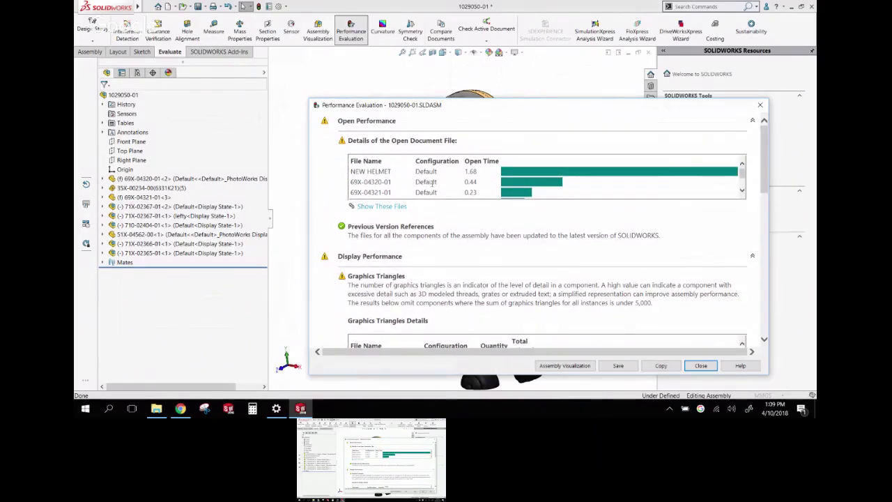
{"action": "left_click", "coordinate": [742, 191]}
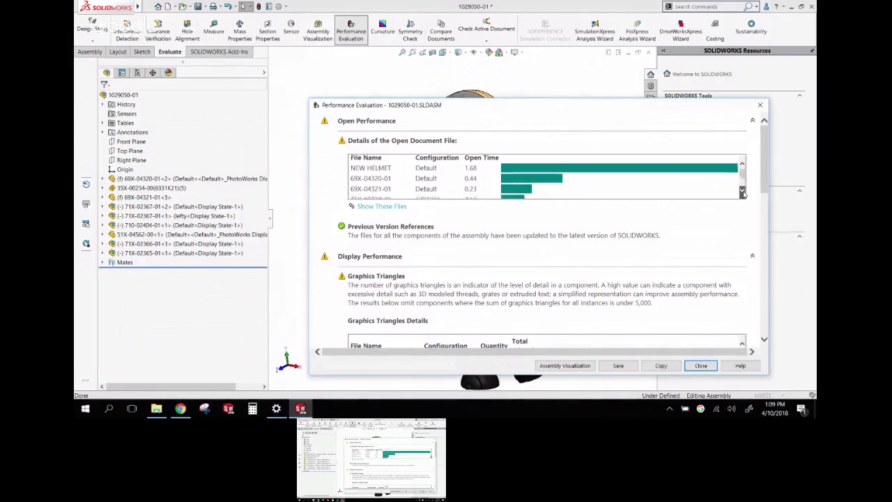
{"action": "left_click", "coordinate": [742, 193]}
{"action": "left_click_drag", "start_coordinate": [742, 183], "coordinate": [743, 168]}
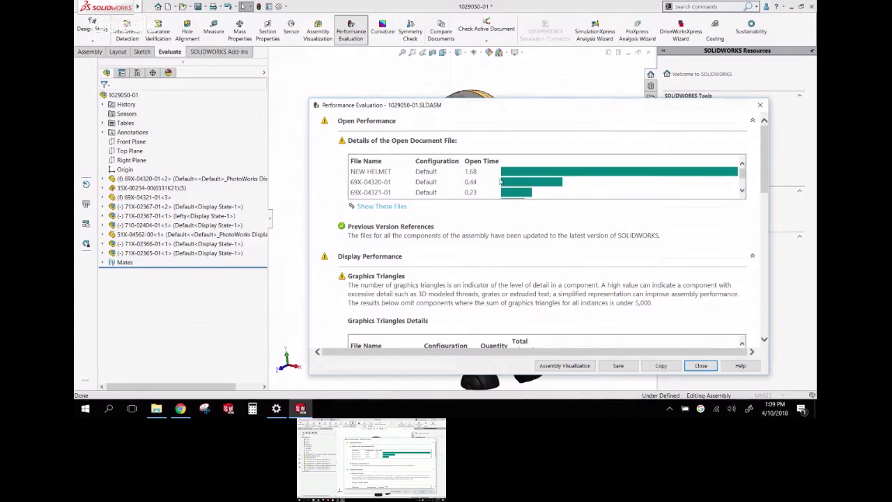
{"action": "left_click_drag", "start_coordinate": [766, 180], "coordinate": [743, 223]}
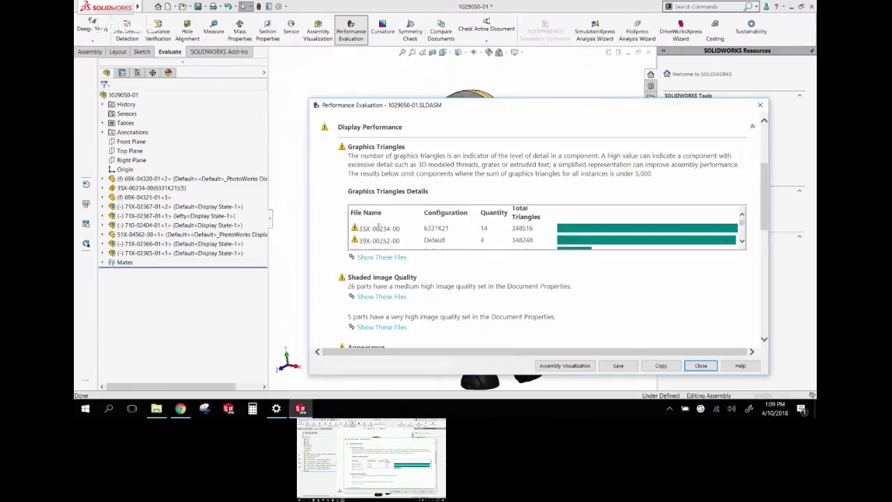
{"action": "left_click", "coordinate": [701, 365]}
{"action": "scroll", "coordinate": [376, 163], "scroll_direction": "up", "scroll_amount": 2}
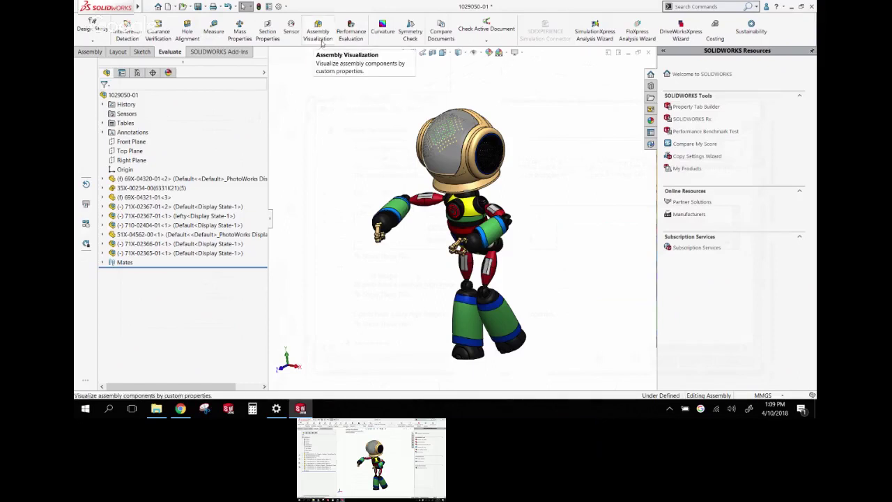
Colour-code components by mass, heaviest first, extending the blue colour range
{"action": "left_click", "coordinate": [317, 35]}
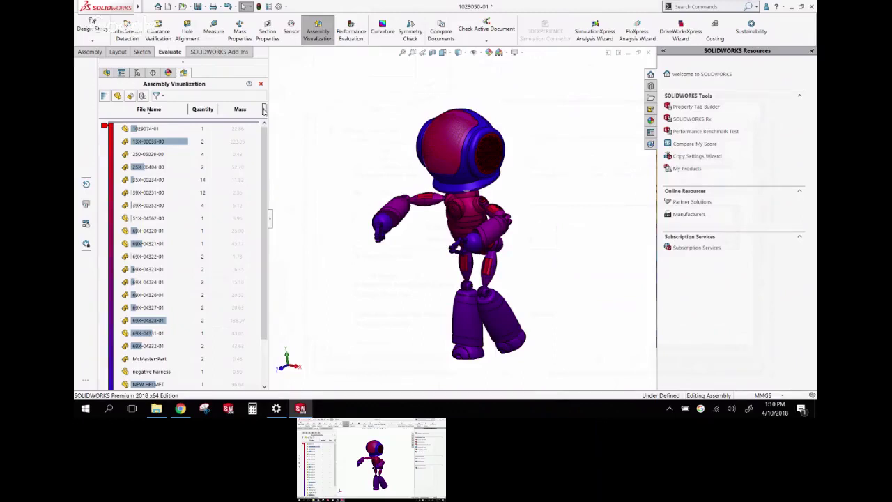
{"action": "left_click", "coordinate": [264, 109]}
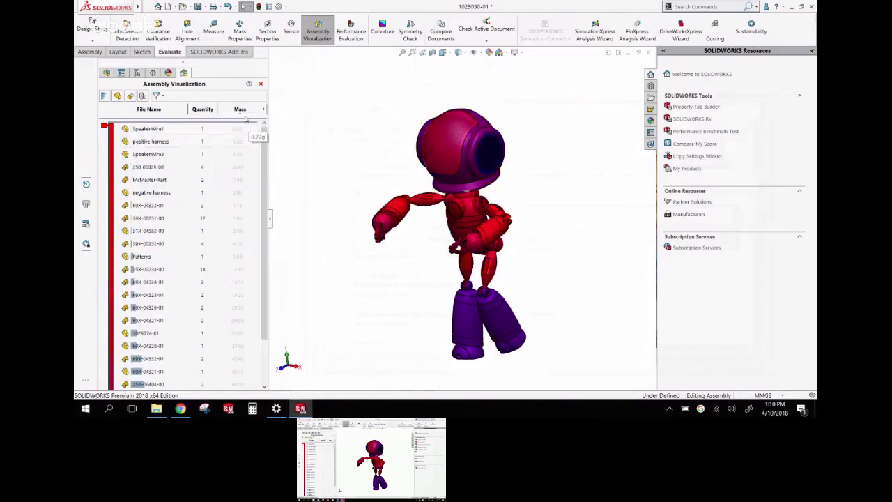
{"action": "left_click", "coordinate": [241, 110]}
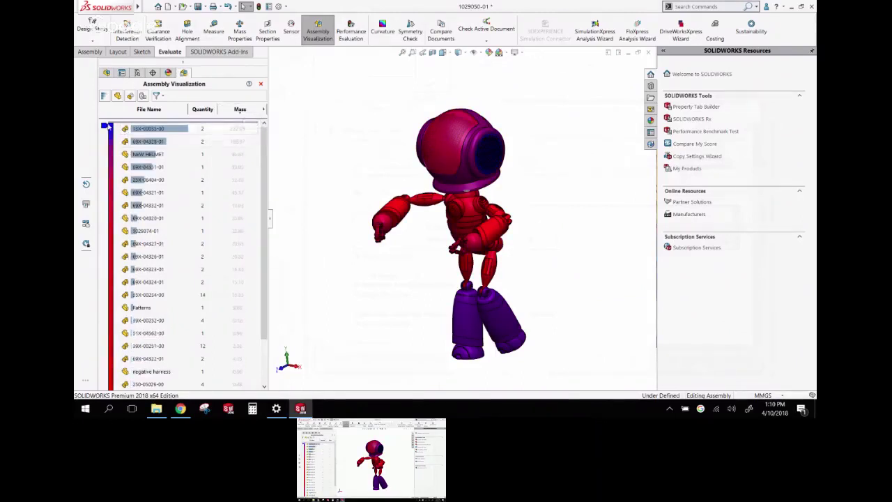
{"action": "left_click_drag", "start_coordinate": [106, 127], "coordinate": [104, 173]}
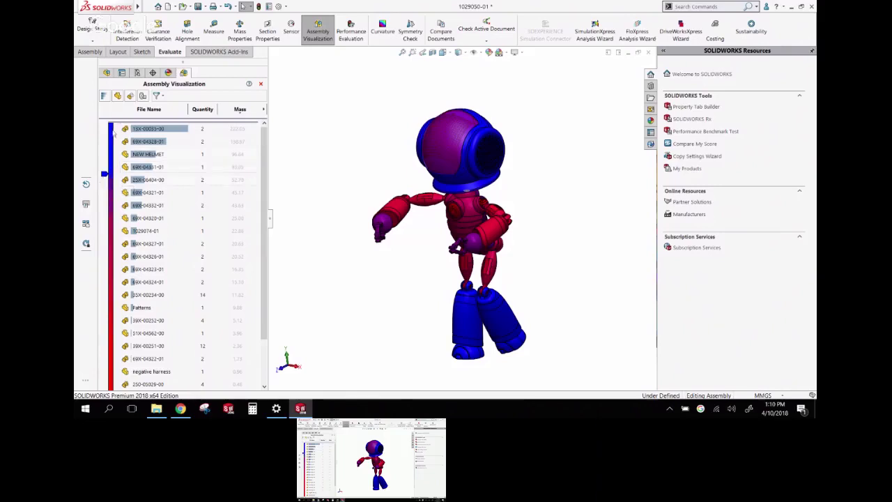
Rotate the mass-coloured robot and open the Mass column's options menu
{"action": "scroll", "coordinate": [523, 186], "scroll_direction": "up", "scroll_amount": 3}
{"action": "scroll", "coordinate": [456, 300], "scroll_direction": "down", "scroll_amount": 3}
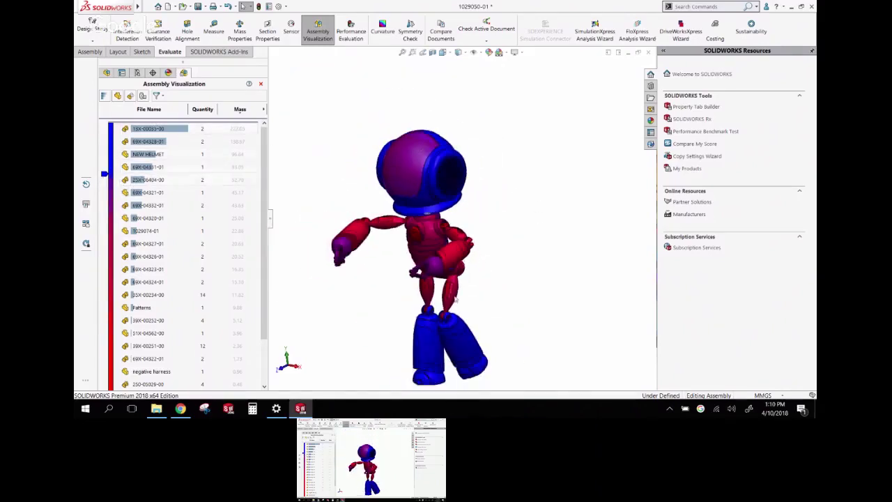
{"action": "scroll", "coordinate": [453, 299], "scroll_direction": "up", "scroll_amount": 3}
{"action": "middle_click_drag", "start_coordinate": [454, 300], "coordinate": [414, 270]}
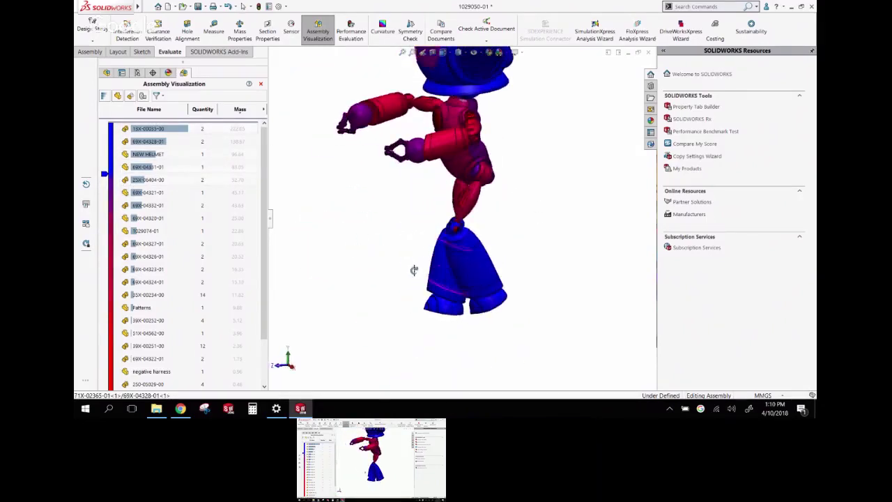
{"action": "scroll", "coordinate": [414, 269], "scroll_direction": "down", "scroll_amount": 3}
{"action": "scroll", "coordinate": [426, 209], "scroll_direction": "up", "scroll_amount": 3}
{"action": "scroll", "coordinate": [431, 172], "scroll_direction": "down", "scroll_amount": 3}
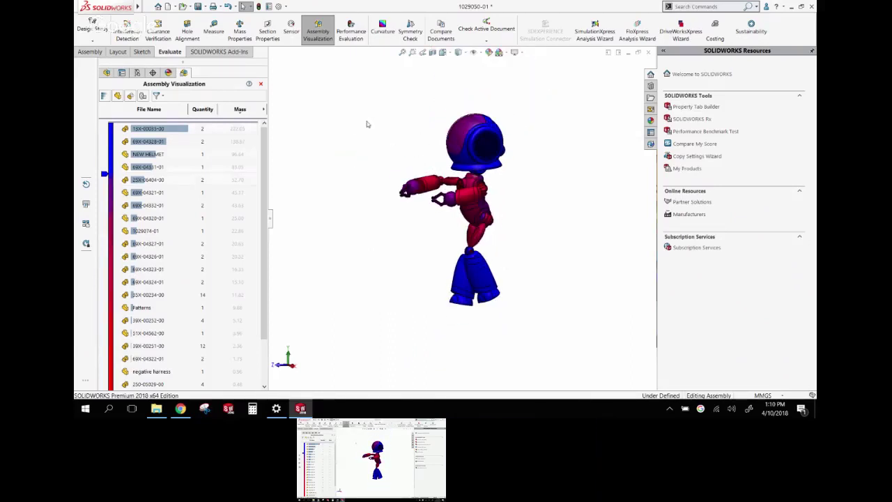
{"action": "left_click", "coordinate": [265, 109]}
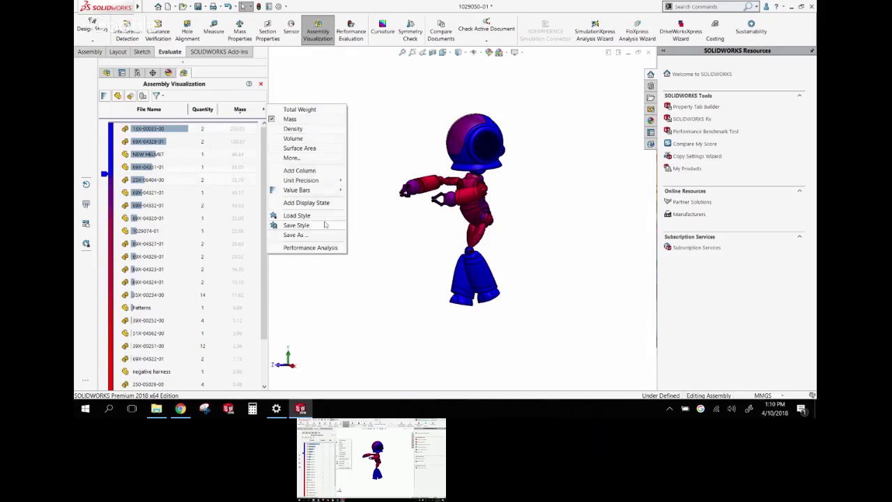
Switch to Performance Analysis values and sort by open time, NEW HELMET first
{"action": "left_click", "coordinate": [311, 249]}
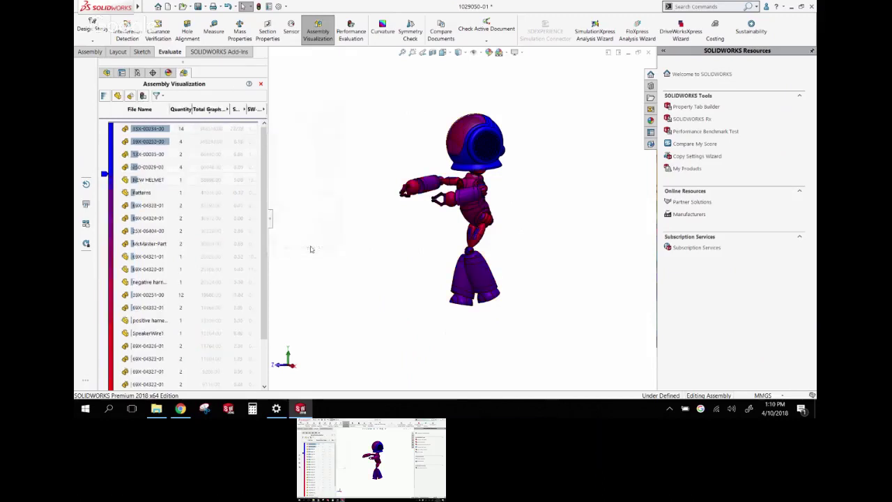
{"action": "left_click_drag", "start_coordinate": [268, 94], "coordinate": [390, 94]}
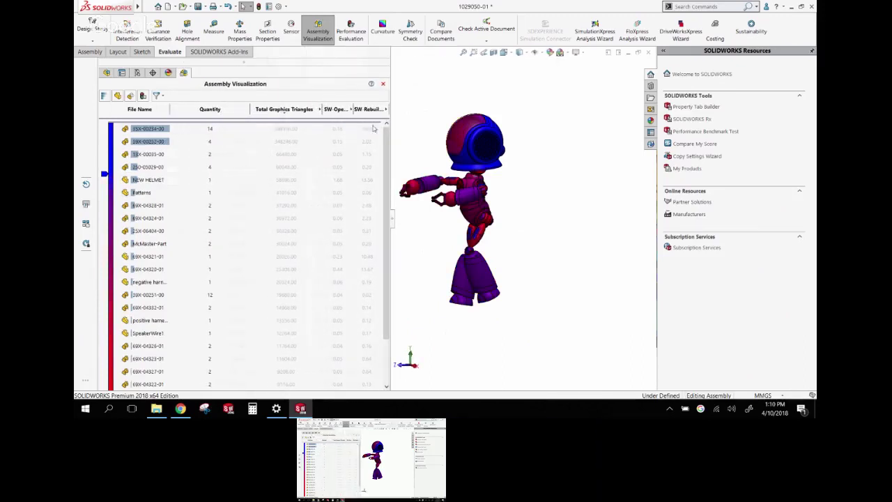
{"action": "left_click", "coordinate": [338, 110]}
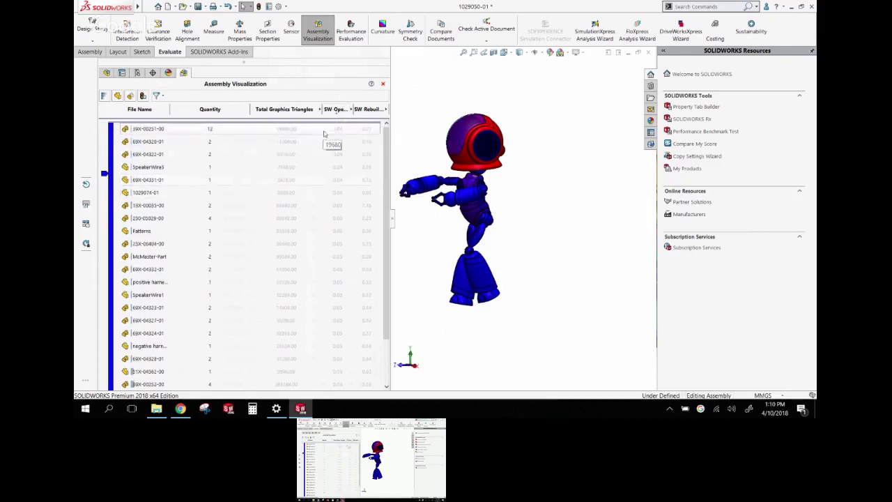
{"action": "left_click", "coordinate": [336, 109]}
{"action": "left_click", "coordinate": [157, 132]}
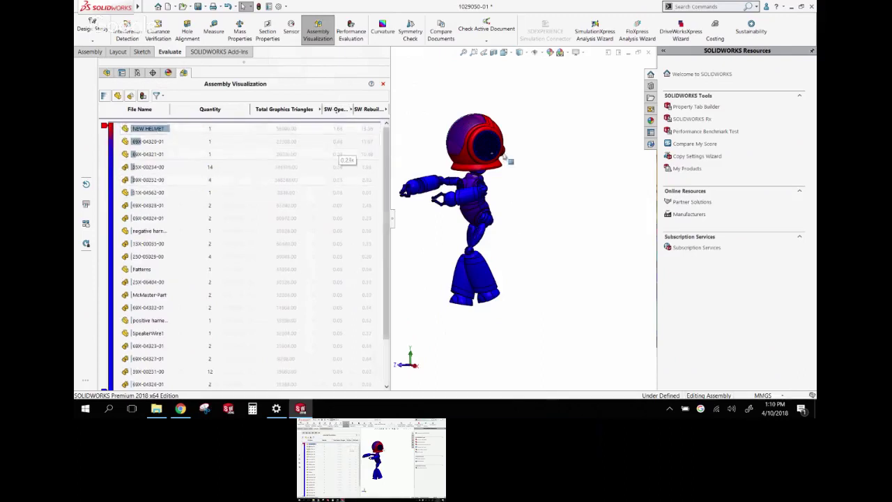
{"action": "scroll", "coordinate": [446, 175], "scroll_direction": "down", "scroll_amount": 3}
{"action": "scroll", "coordinate": [446, 175], "scroll_direction": "up", "scroll_amount": 3}
{"action": "scroll", "coordinate": [438, 191], "scroll_direction": "down", "scroll_amount": 2}
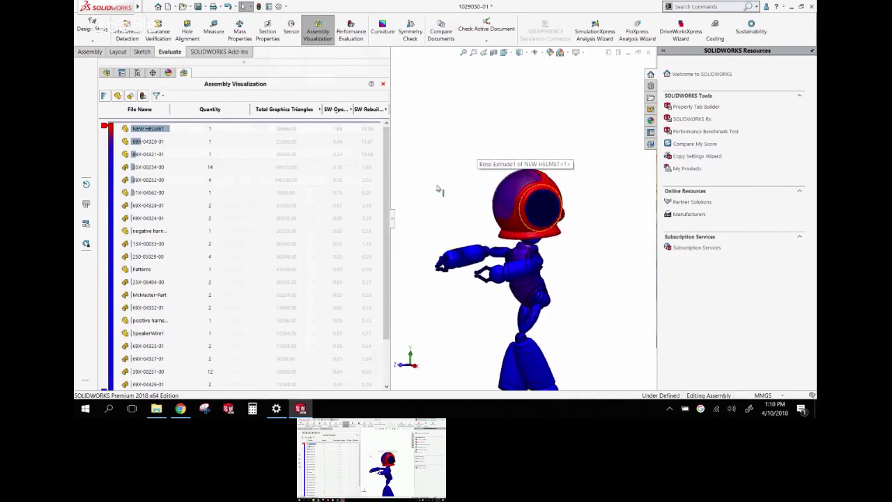
{"action": "scroll", "coordinate": [442, 195], "scroll_direction": "up", "scroll_amount": 2}
Sort by rebuild time, then rank components by total graphics triangles
{"action": "left_click", "coordinate": [368, 111]}
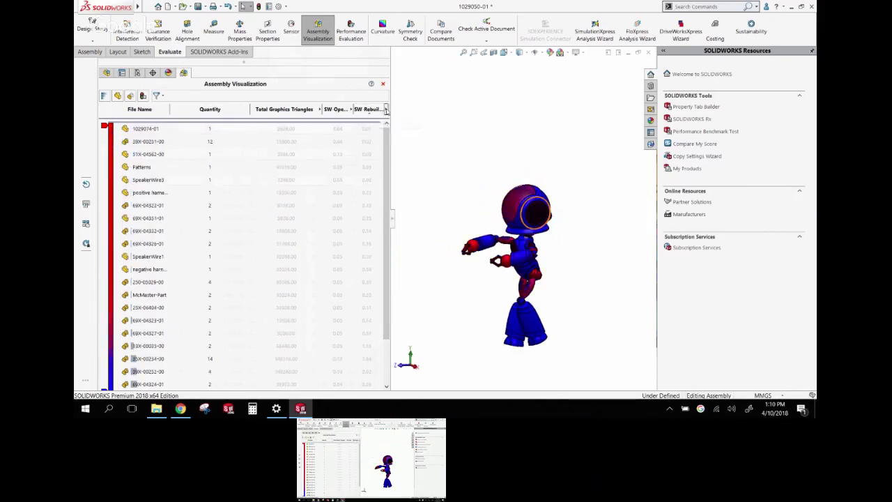
{"action": "left_click_drag", "start_coordinate": [390, 149], "coordinate": [397, 150]}
{"action": "left_click", "coordinate": [300, 112]}
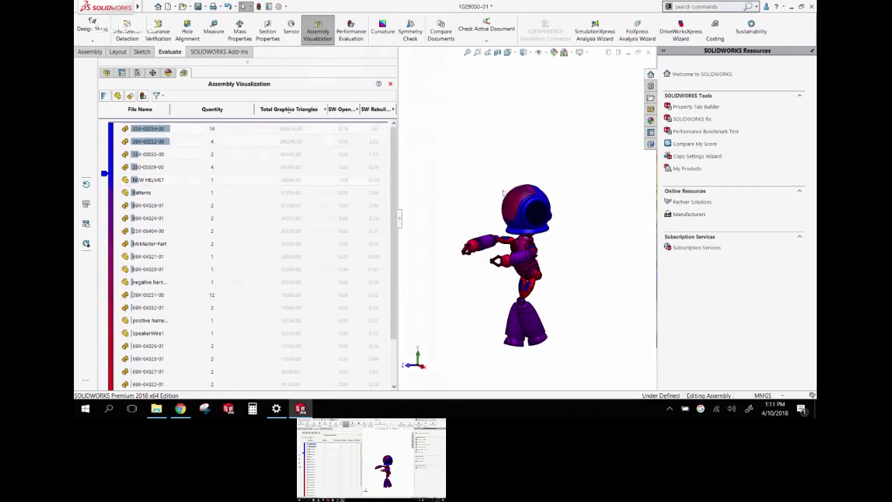
{"action": "scroll", "coordinate": [569, 265], "scroll_direction": "down", "scroll_amount": 5}
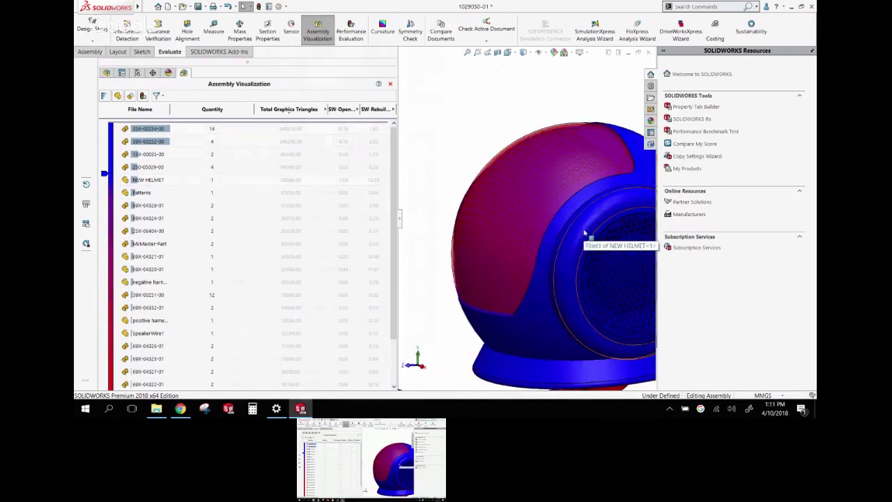
{"action": "scroll", "coordinate": [586, 234], "scroll_direction": "up", "scroll_amount": 3}
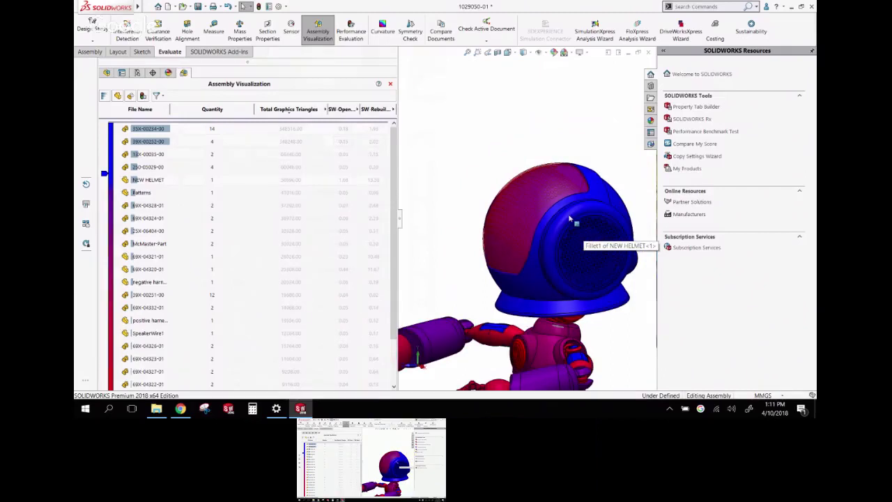
{"action": "scroll", "coordinate": [571, 223], "scroll_direction": "down", "scroll_amount": 4}
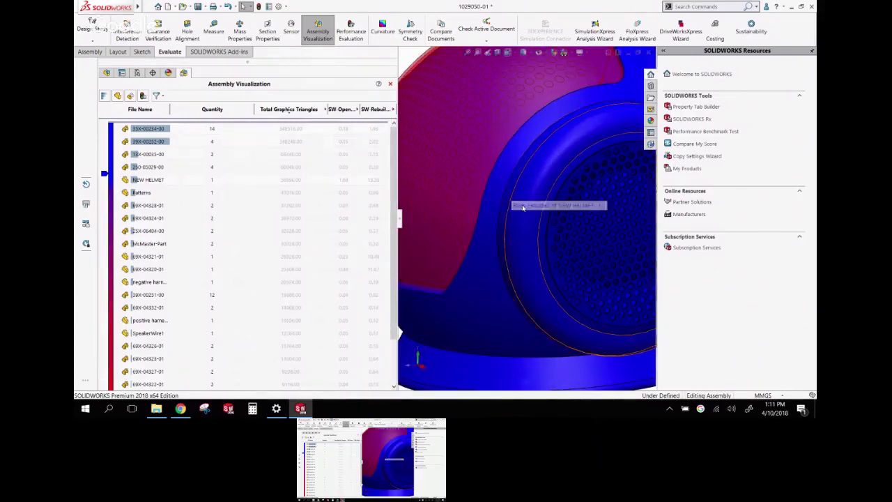
{"action": "scroll", "coordinate": [534, 259], "scroll_direction": "up", "scroll_amount": 5}
{"action": "scroll", "coordinate": [537, 268], "scroll_direction": "down", "scroll_amount": 1}
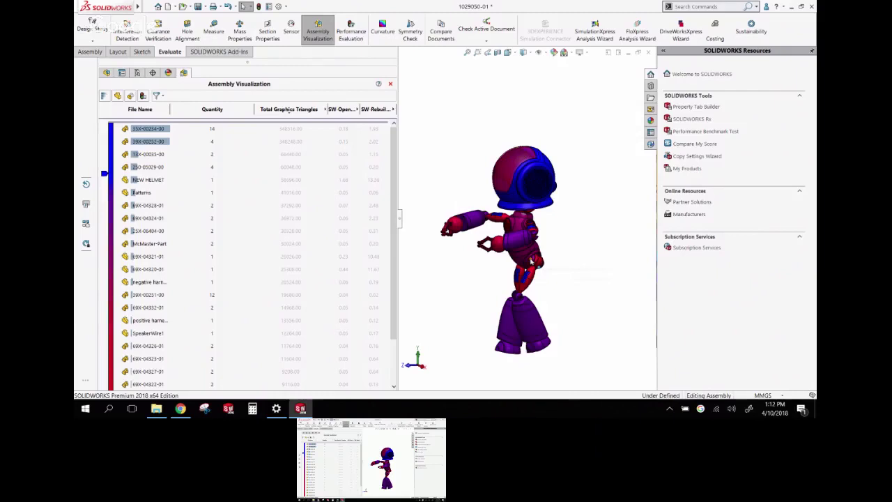
{"action": "left_click", "coordinate": [300, 109]}
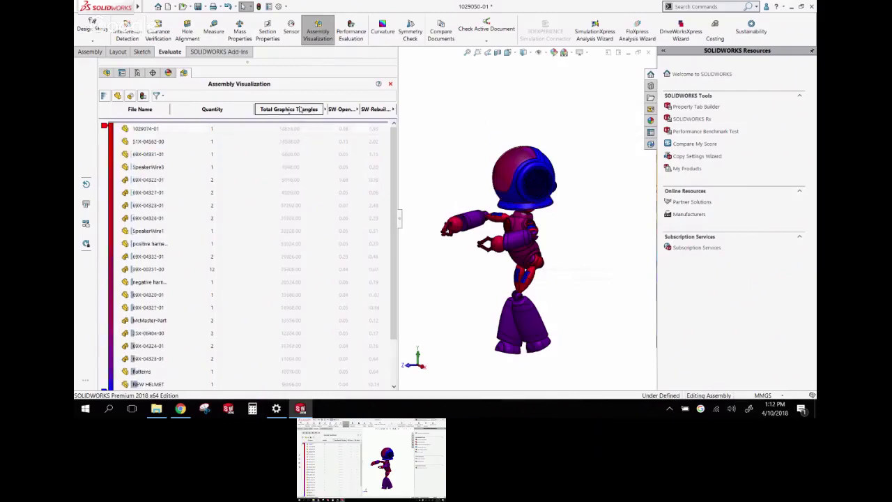
{"action": "left_click", "coordinate": [301, 109]}
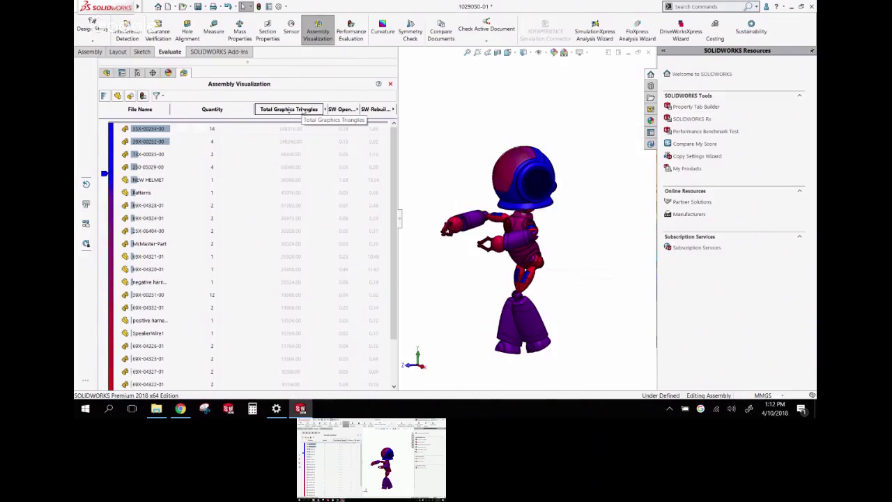
Open the top-ranked part 35X-00234-00 in its own window and view it from below
{"action": "right_click", "coordinate": [161, 128]}
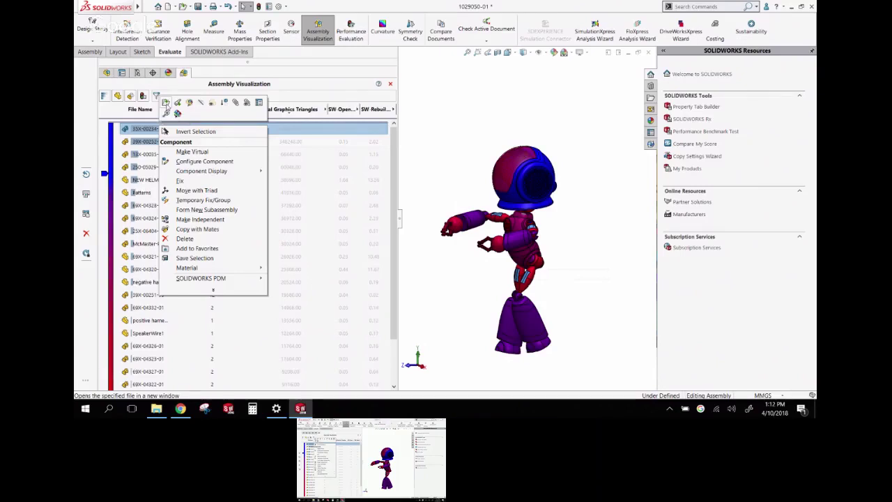
{"action": "left_click", "coordinate": [166, 102]}
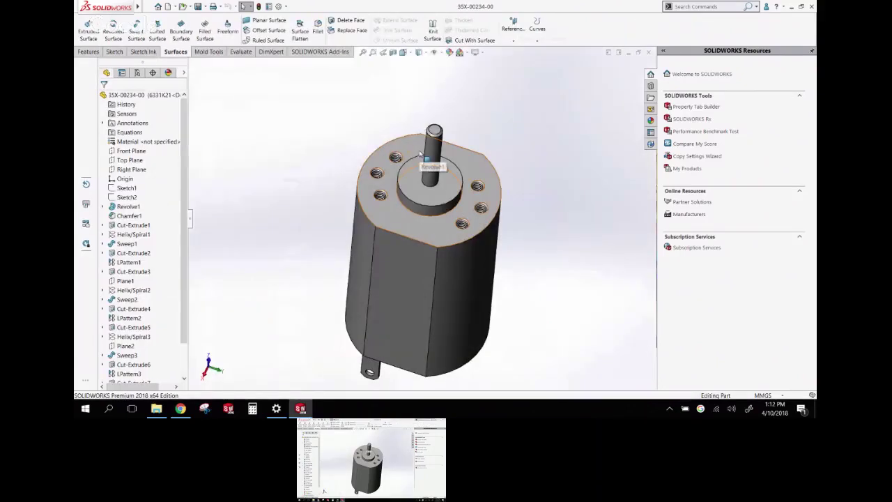
{"action": "middle_click_drag", "start_coordinate": [421, 152], "coordinate": [273, 174]}
{"action": "scroll", "coordinate": [430, 263], "scroll_direction": "down", "scroll_amount": 3}
{"action": "scroll", "coordinate": [430, 272], "scroll_direction": "up", "scroll_amount": 4}
{"action": "scroll", "coordinate": [423, 222], "scroll_direction": "down", "scroll_amount": 4}
{"action": "scroll", "coordinate": [423, 222], "scroll_direction": "down", "scroll_amount": 2}
{"action": "scroll", "coordinate": [423, 225], "scroll_direction": "up", "scroll_amount": 3}
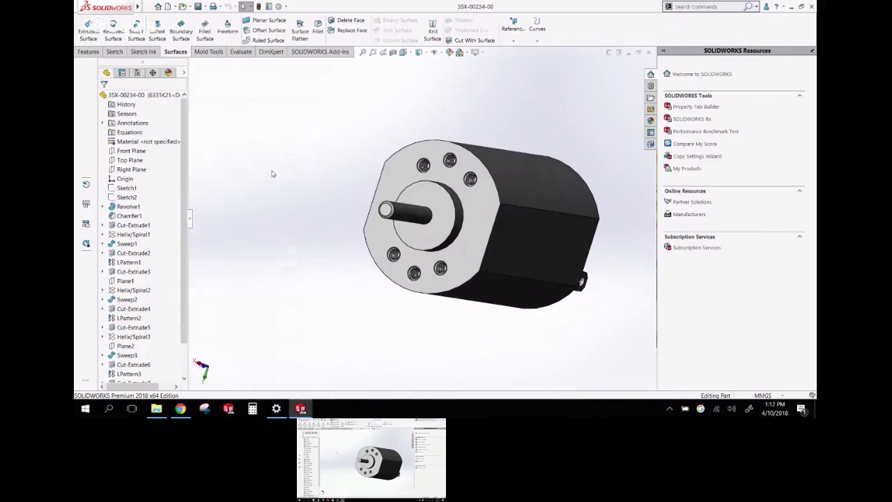
{"action": "scroll", "coordinate": [453, 161], "scroll_direction": "down", "scroll_amount": 5}
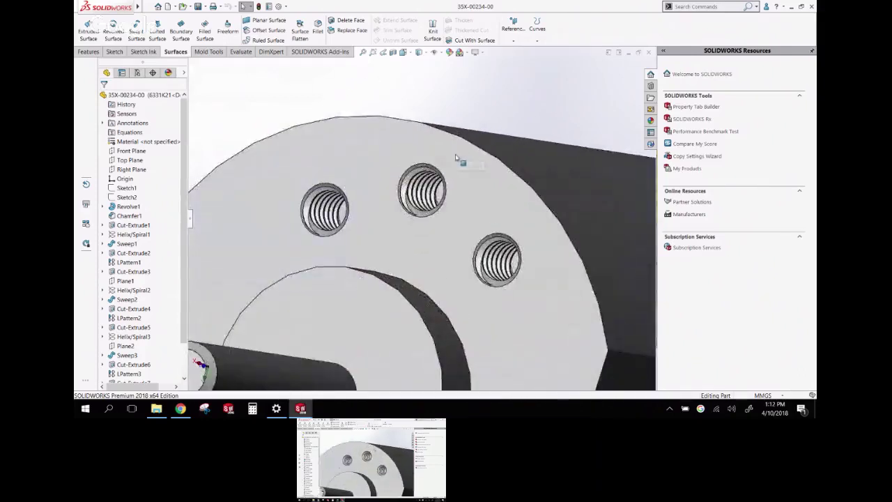
{"action": "scroll", "coordinate": [384, 189], "scroll_direction": "up", "scroll_amount": 8}
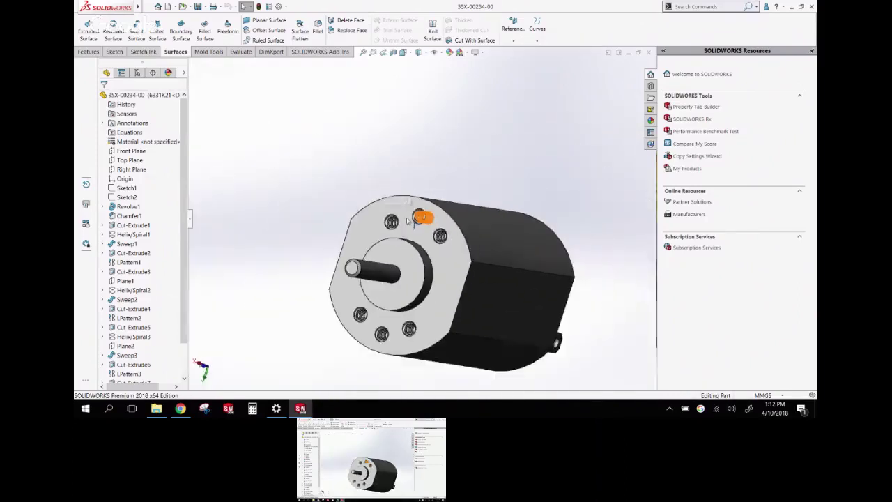
{"action": "scroll", "coordinate": [420, 303], "scroll_direction": "down", "scroll_amount": 3}
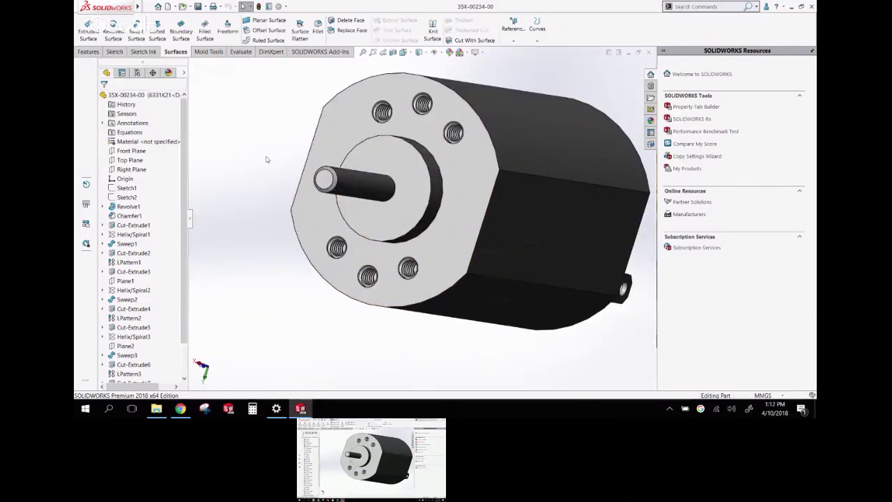
{"action": "scroll", "coordinate": [420, 104], "scroll_direction": "down", "scroll_amount": 6}
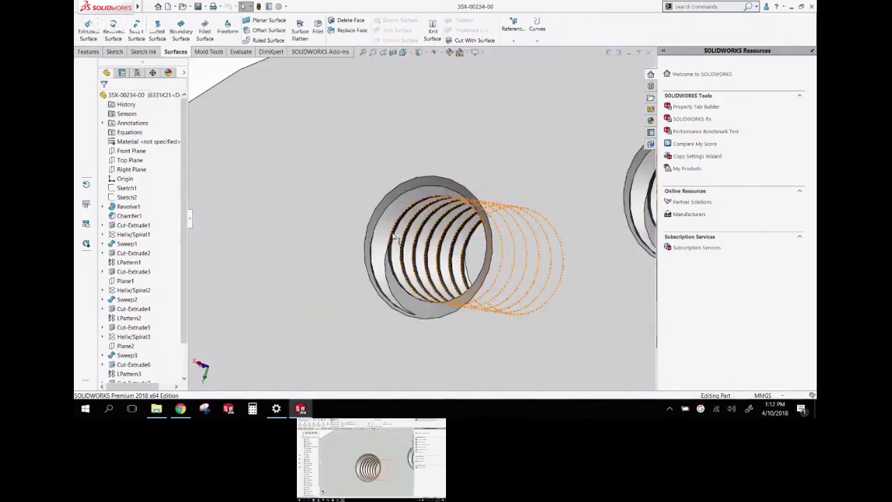
Inspect both threaded hole patterns, then select the first thread helix feature
{"action": "left_click", "coordinate": [411, 238]}
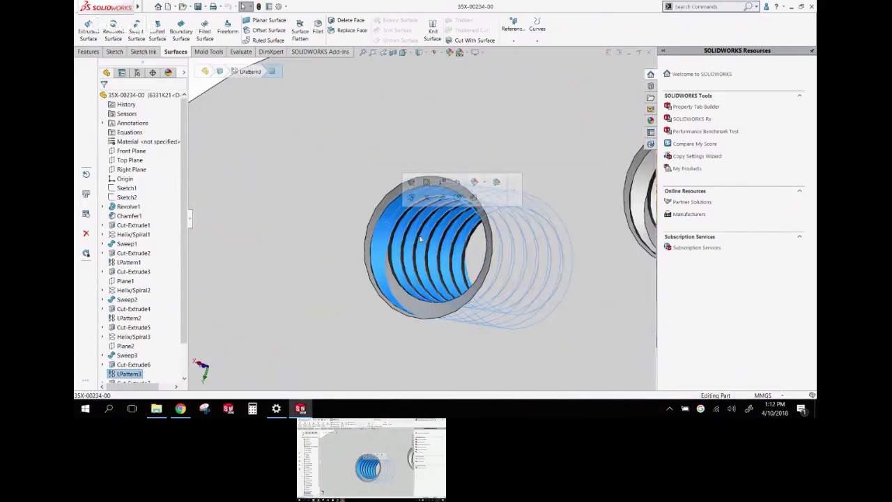
{"action": "scroll", "coordinate": [493, 249], "scroll_direction": "up", "scroll_amount": 5}
{"action": "left_click", "coordinate": [550, 201]}
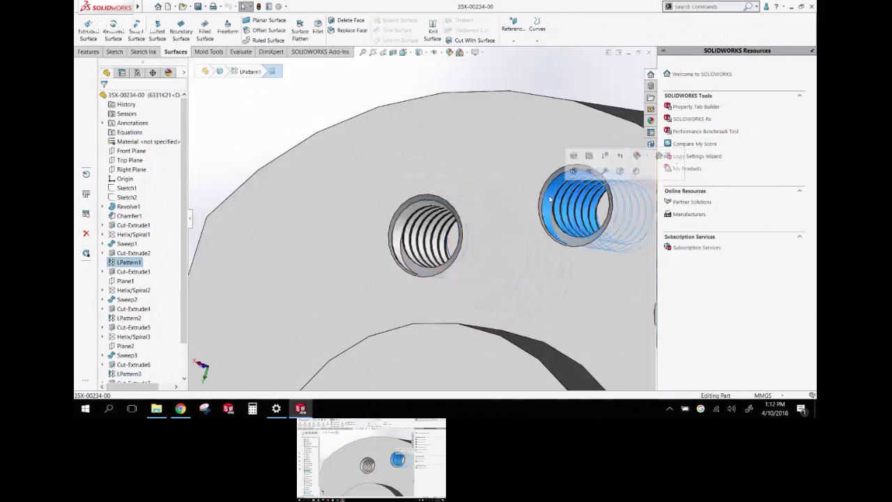
{"action": "scroll", "coordinate": [488, 223], "scroll_direction": "up", "scroll_amount": 8}
{"action": "scroll", "coordinate": [339, 185], "scroll_direction": "down", "scroll_amount": 2}
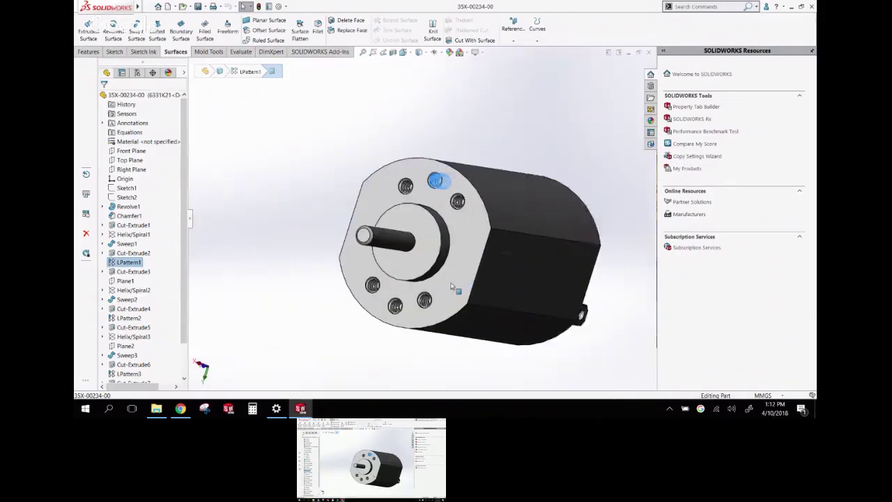
{"action": "left_click", "coordinate": [253, 136]}
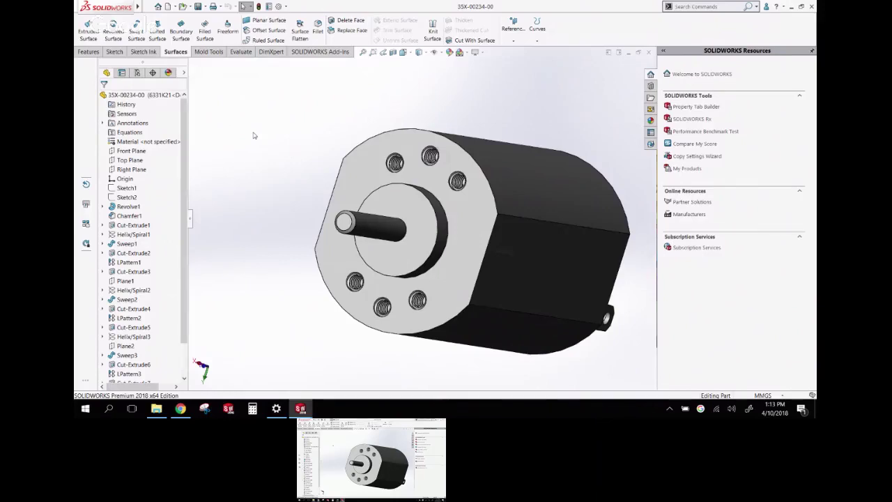
{"action": "left_click", "coordinate": [120, 235]}
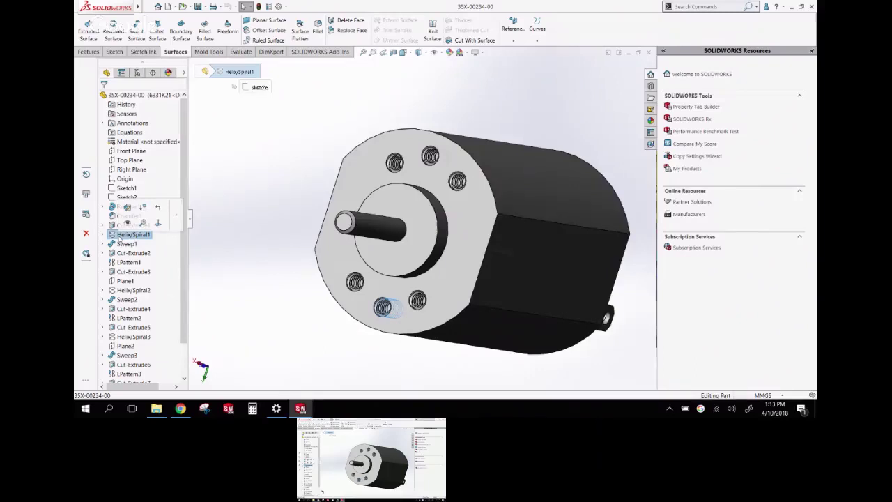
Suppress Helix/Spiral1, Helix/Spiral2 and Helix/Spiral3 along with their sweeps
{"action": "left_click", "coordinate": [142, 207]}
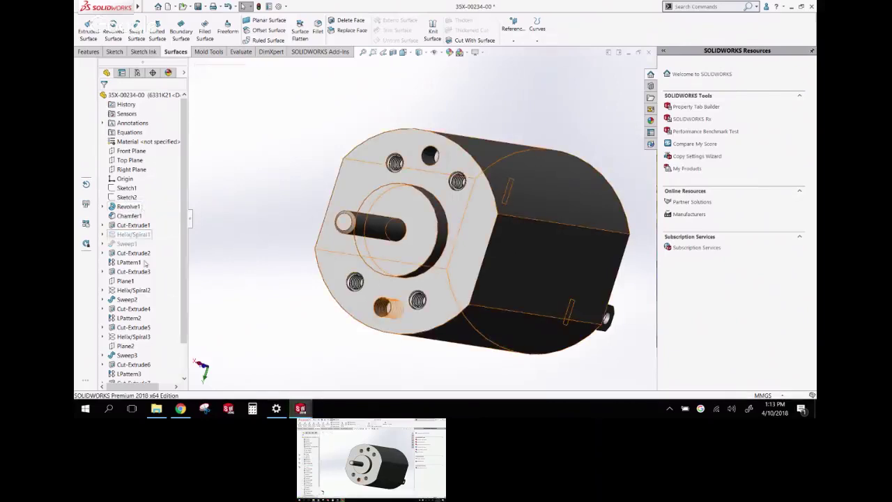
{"action": "left_click", "coordinate": [142, 291]}
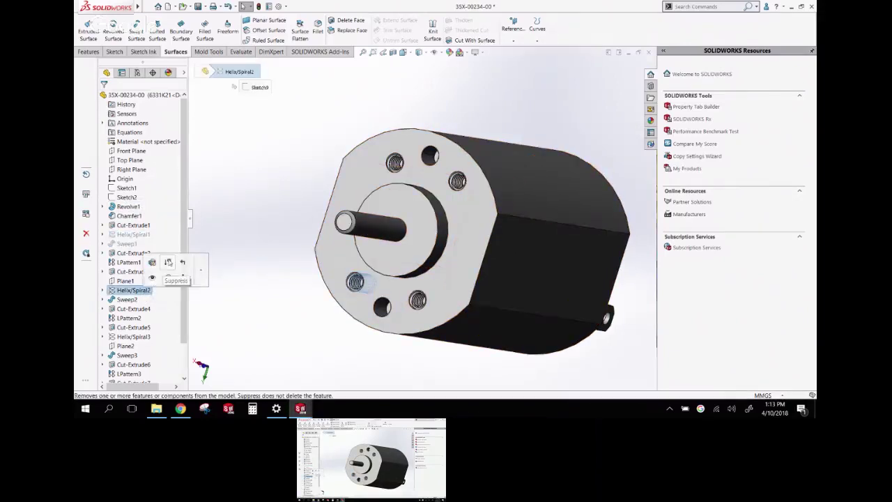
{"action": "left_click", "coordinate": [169, 259]}
{"action": "left_click", "coordinate": [134, 337]}
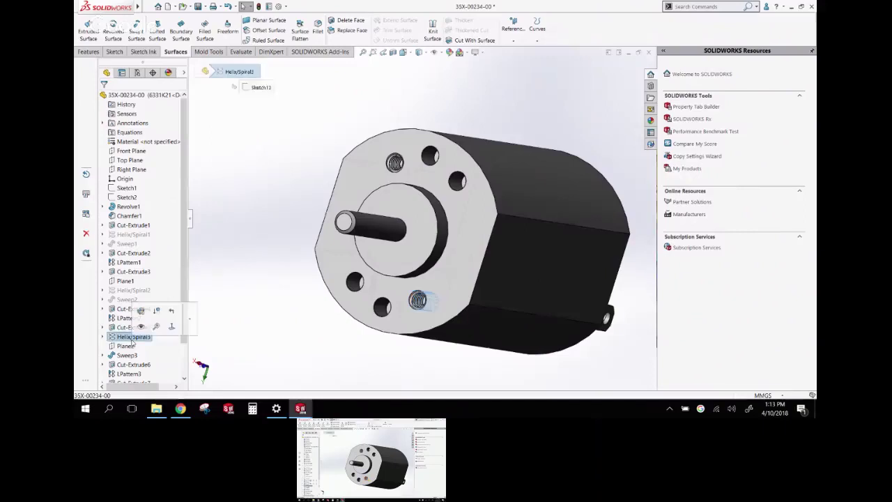
{"action": "left_click", "coordinate": [155, 314]}
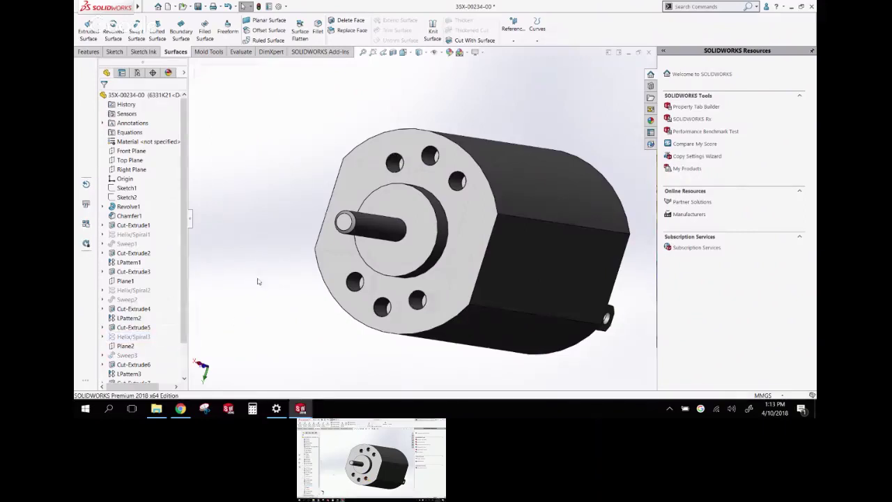
Check the now-plain holes and save the simplified motor part
{"action": "middle_click_drag", "start_coordinate": [270, 258], "coordinate": [239, 258]}
{"action": "scroll", "coordinate": [272, 231], "scroll_direction": "up", "scroll_amount": 1}
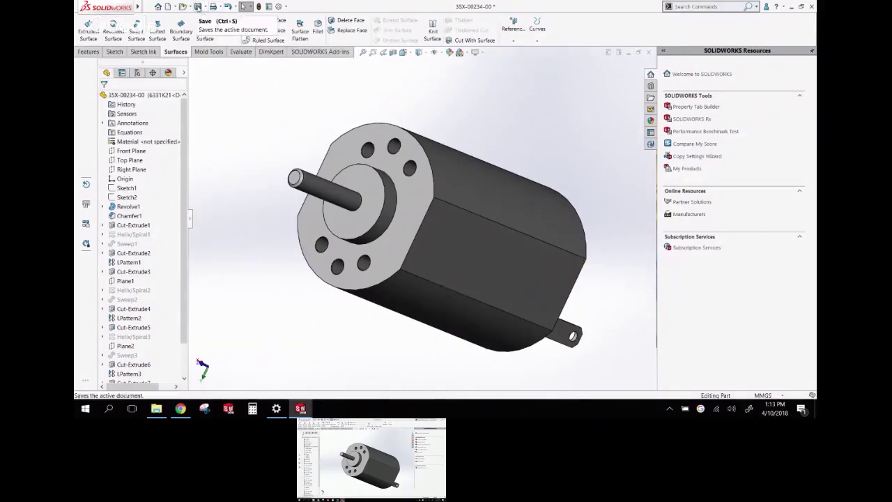
{"action": "left_click", "coordinate": [203, 6]}
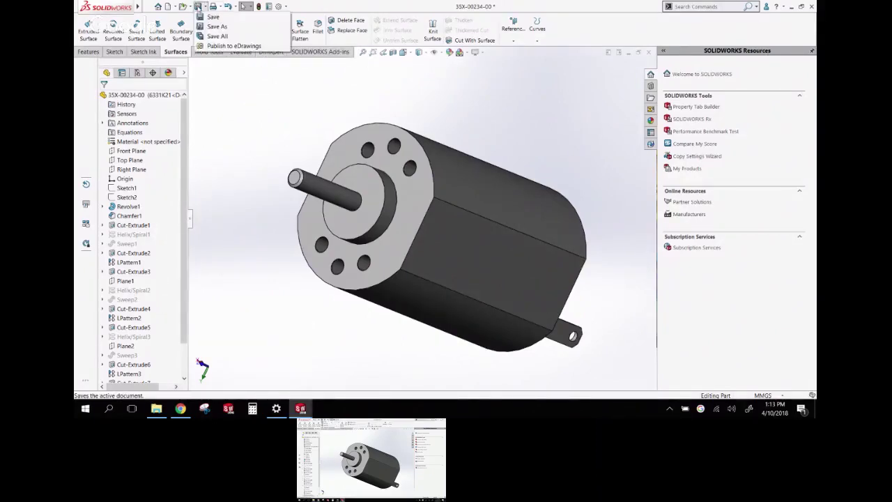
{"action": "left_click", "coordinate": [213, 12]}
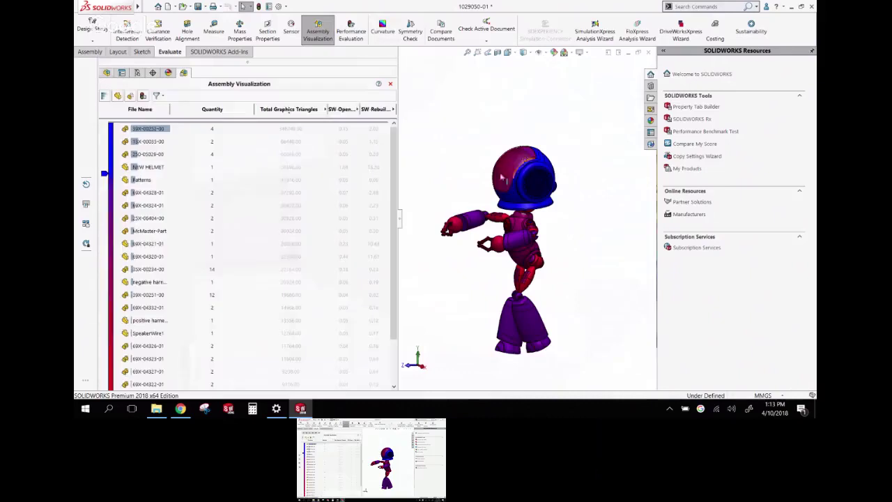
Inspect top-ranked component 59X-00252-00, selecting its patterned springs and rotating the part
{"action": "left_click", "coordinate": [206, 129]}
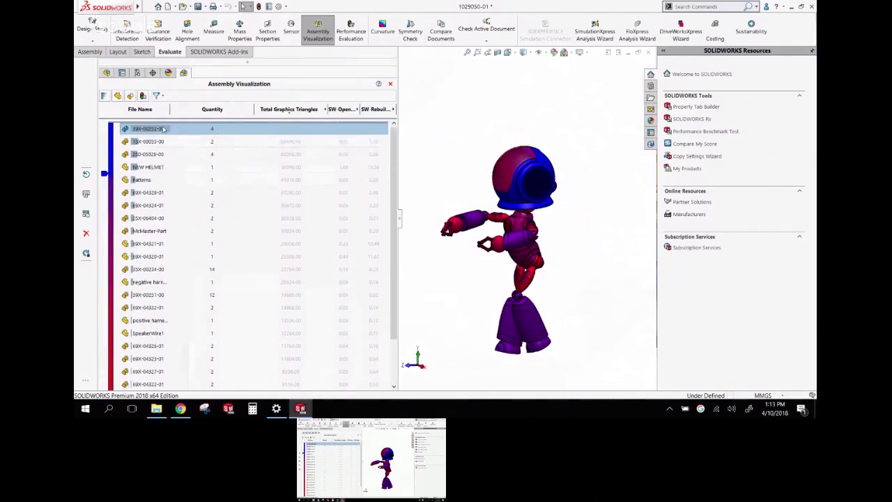
{"action": "right_click", "coordinate": [162, 129]}
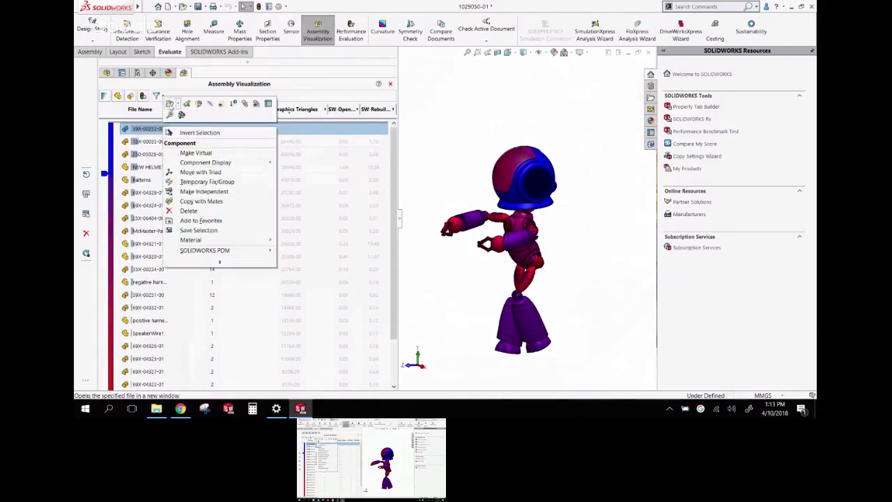
{"action": "key", "text": "Escape"}
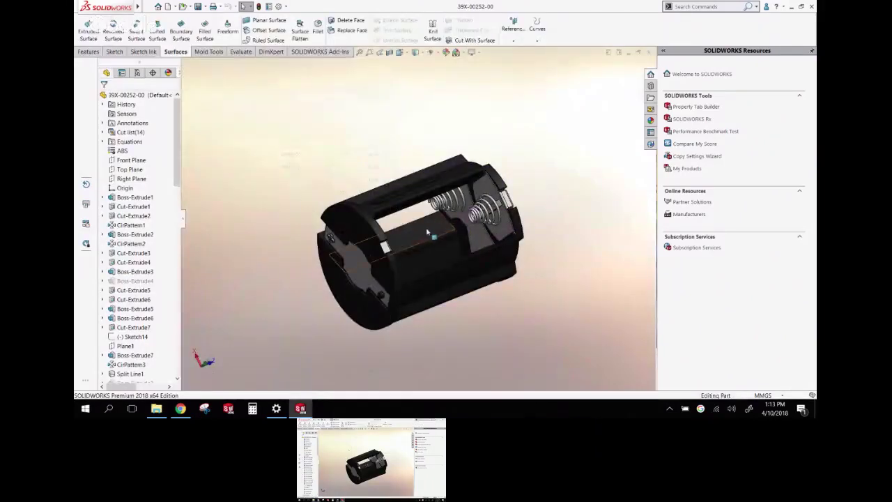
{"action": "scroll", "coordinate": [433, 232], "scroll_direction": "down", "scroll_amount": 5}
{"action": "scroll", "coordinate": [433, 233], "scroll_direction": "down", "scroll_amount": 5}
{"action": "left_click", "coordinate": [502, 182]}
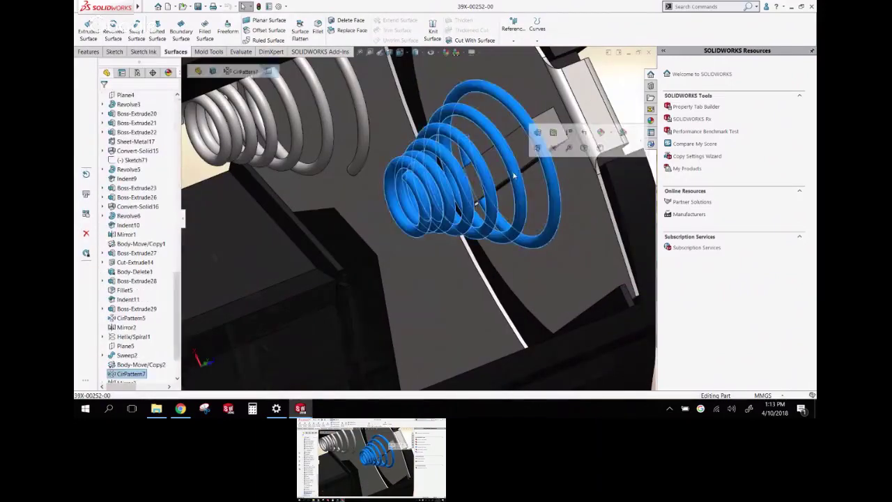
{"action": "scroll", "coordinate": [446, 204], "scroll_direction": "up", "scroll_amount": 5}
{"action": "scroll", "coordinate": [447, 204], "scroll_direction": "up", "scroll_amount": 3}
{"action": "middle_click_drag", "start_coordinate": [447, 205], "coordinate": [328, 147]}
{"action": "left_click", "coordinate": [319, 140]}
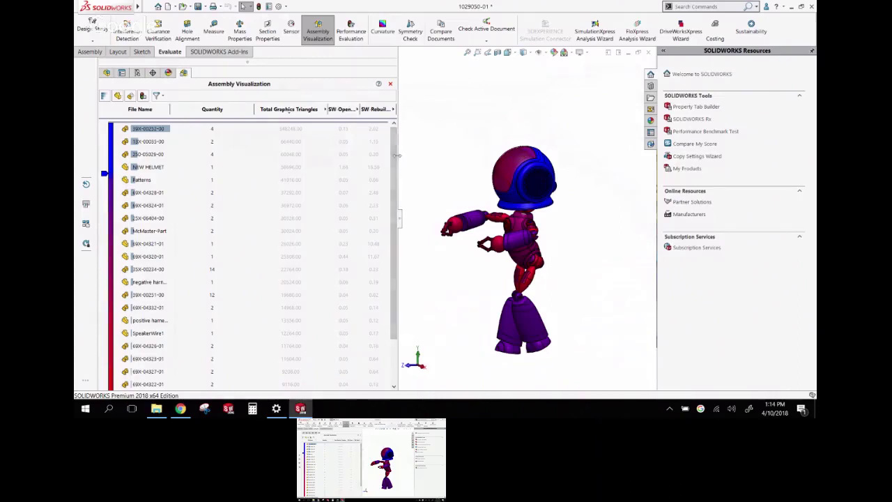
Close Assembly Visualization to restore true colours, refit the robot, and show the Assembly tools
{"action": "left_click_drag", "start_coordinate": [398, 162], "coordinate": [266, 165]}
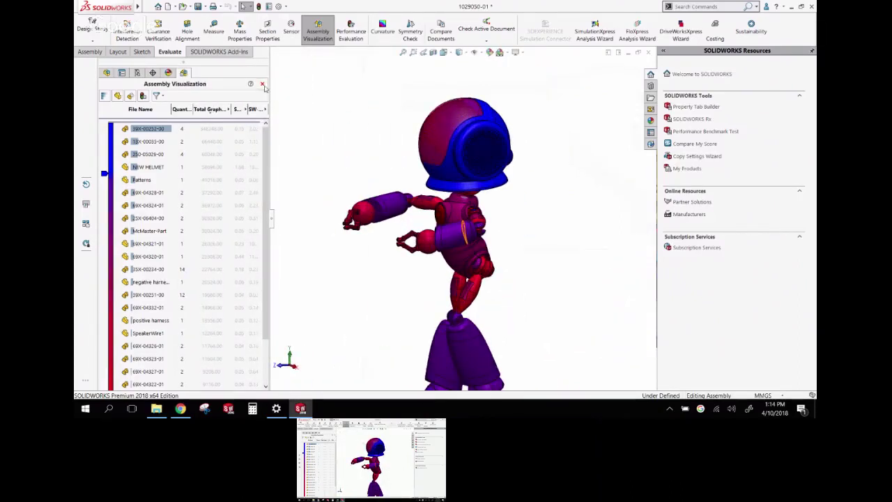
{"action": "left_click", "coordinate": [262, 84]}
{"action": "scroll", "coordinate": [356, 149], "scroll_direction": "up", "scroll_amount": 3}
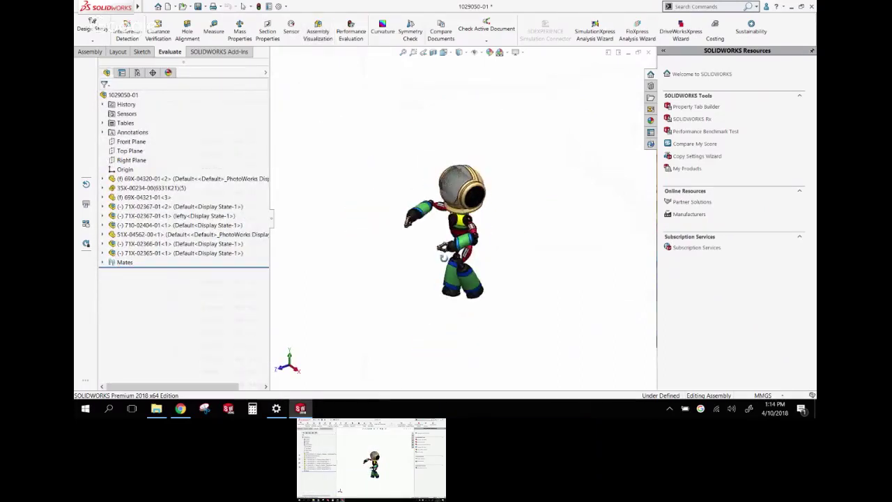
{"action": "middle_click_drag", "start_coordinate": [390, 195], "coordinate": [442, 237]}
{"action": "scroll", "coordinate": [442, 237], "scroll_direction": "down", "scroll_amount": 5}
{"action": "key", "text": "f"}
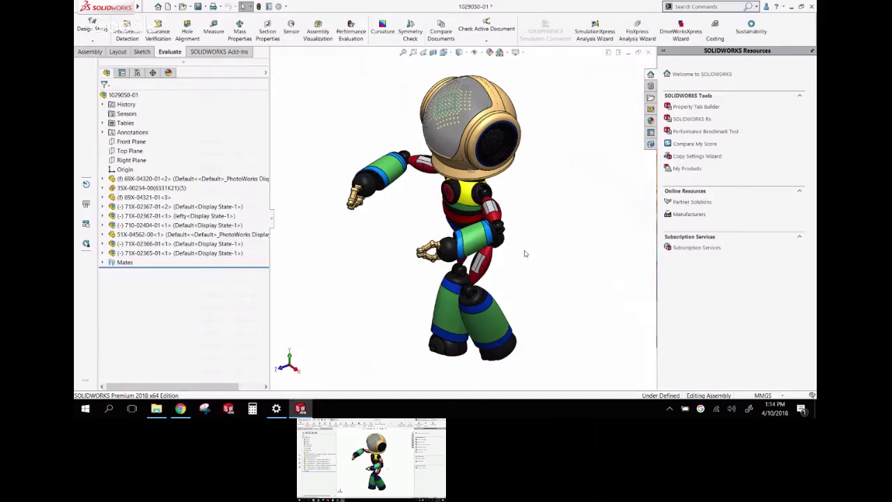
{"action": "left_click", "coordinate": [97, 52]}
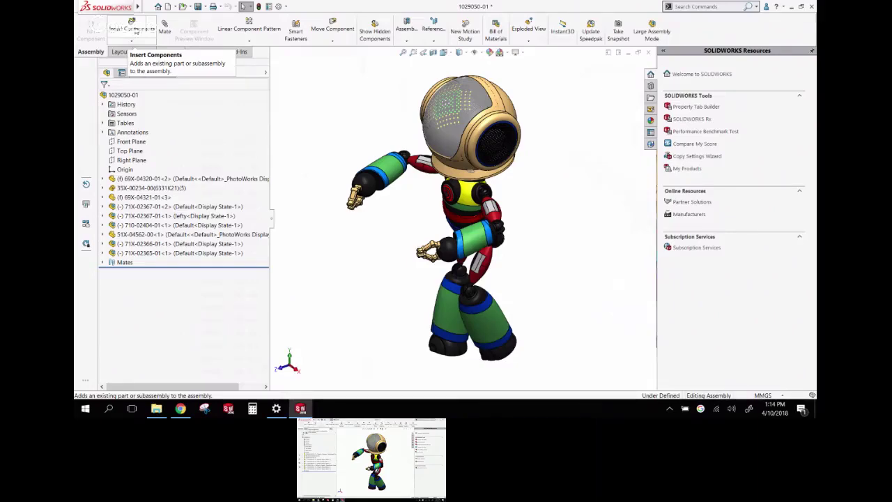
Start Insert Components and expand the Open dialog's file-type list
{"action": "left_click", "coordinate": [132, 27]}
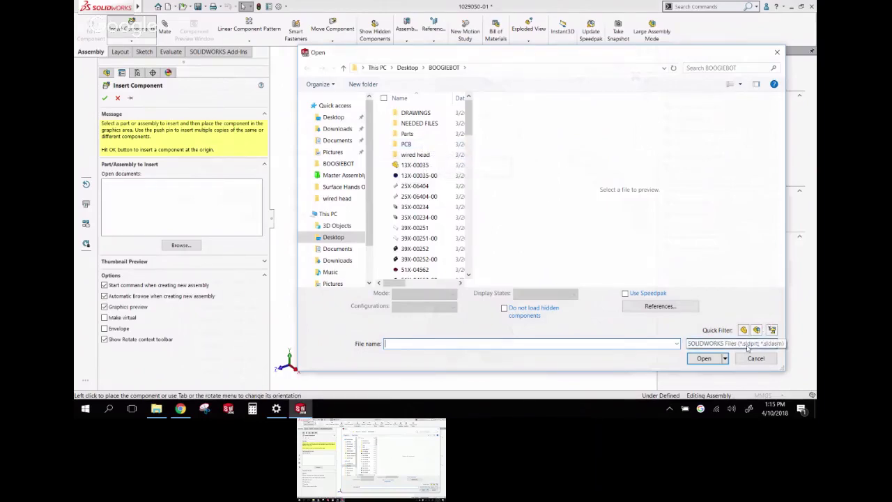
{"action": "left_click", "coordinate": [699, 344]}
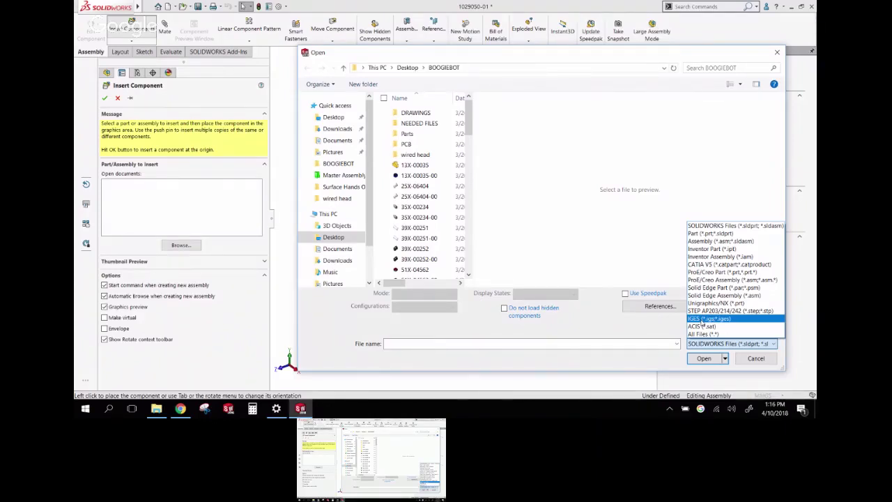
Insert Desktop\PCB STEP.STEP via the STEP filter, place it upper left of the robot, and expand it
{"action": "left_click", "coordinate": [718, 311]}
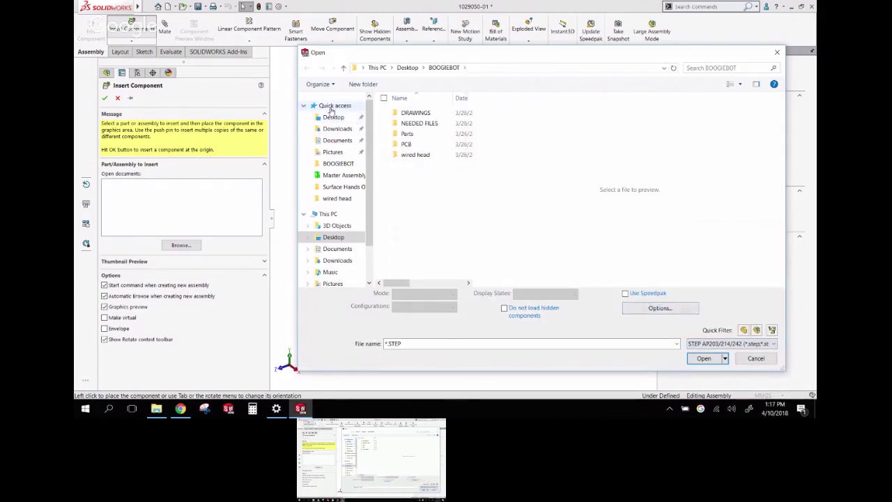
{"action": "left_click", "coordinate": [333, 117]}
{"action": "left_click", "coordinate": [427, 186]}
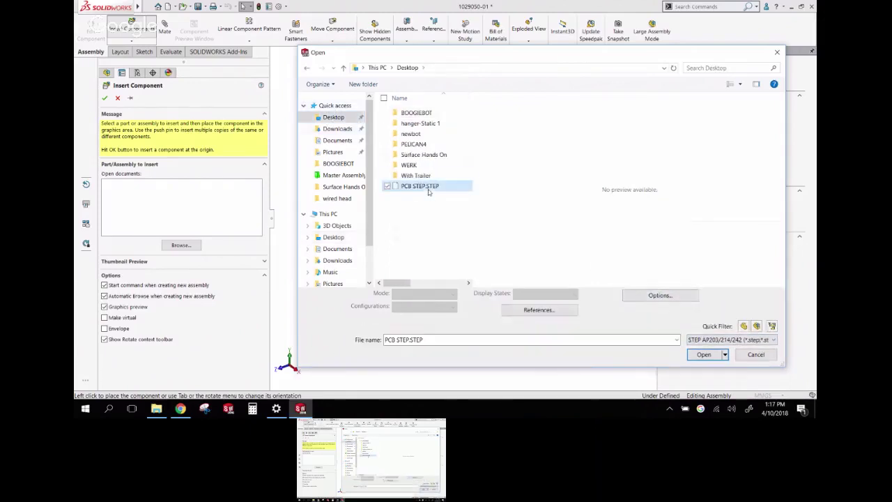
{"action": "left_click", "coordinate": [704, 355]}
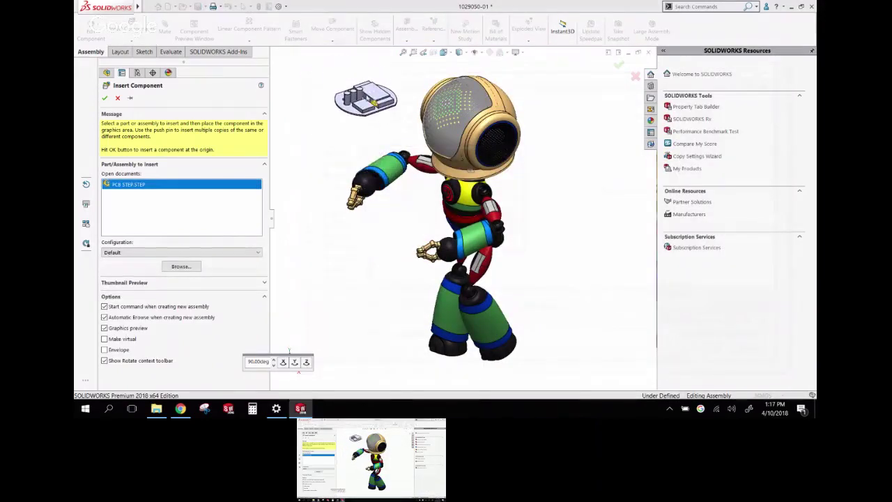
{"action": "left_click", "coordinate": [343, 201]}
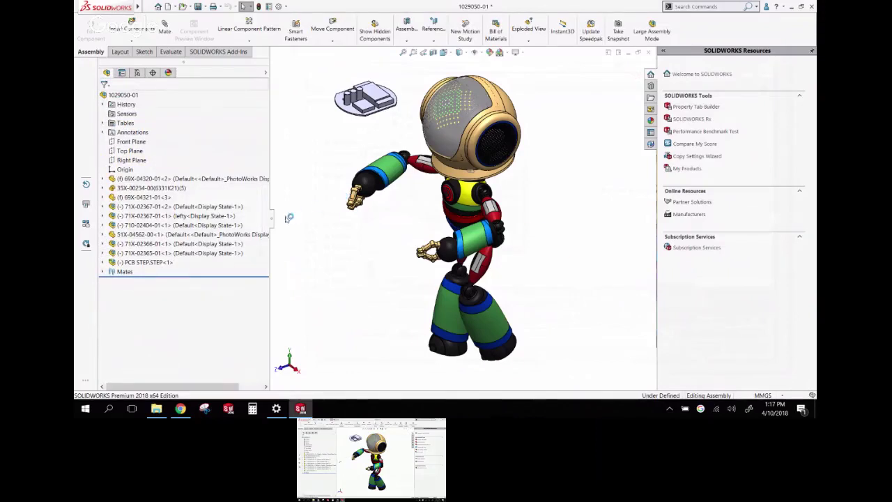
{"action": "left_click", "coordinate": [102, 263]}
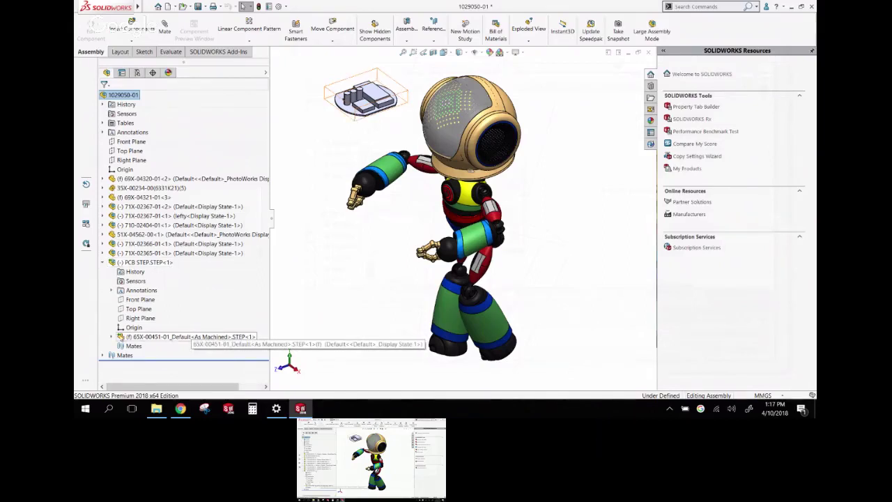
Expand sub-part 65X-00451-01 and review shortcut options for it and PCB STEP.STEP<1>
{"action": "left_click", "coordinate": [112, 337]}
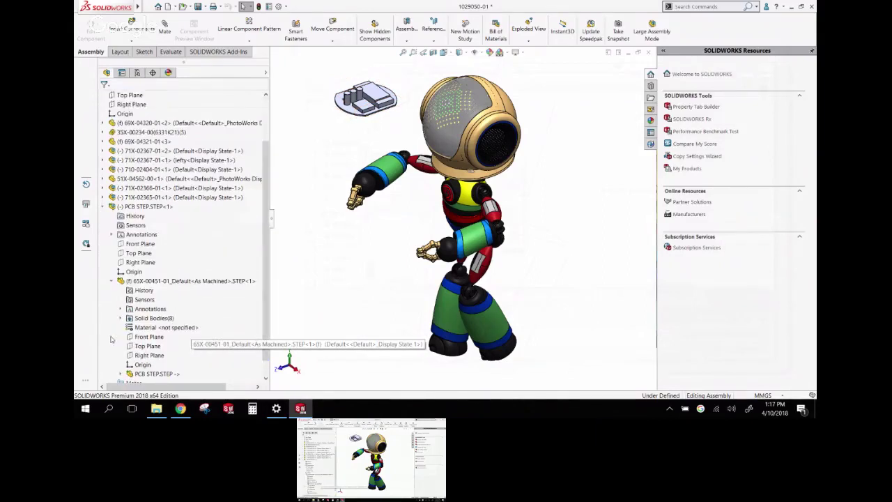
{"action": "left_click", "coordinate": [112, 281]}
{"action": "left_click", "coordinate": [150, 337]}
{"action": "right_click", "coordinate": [164, 340]}
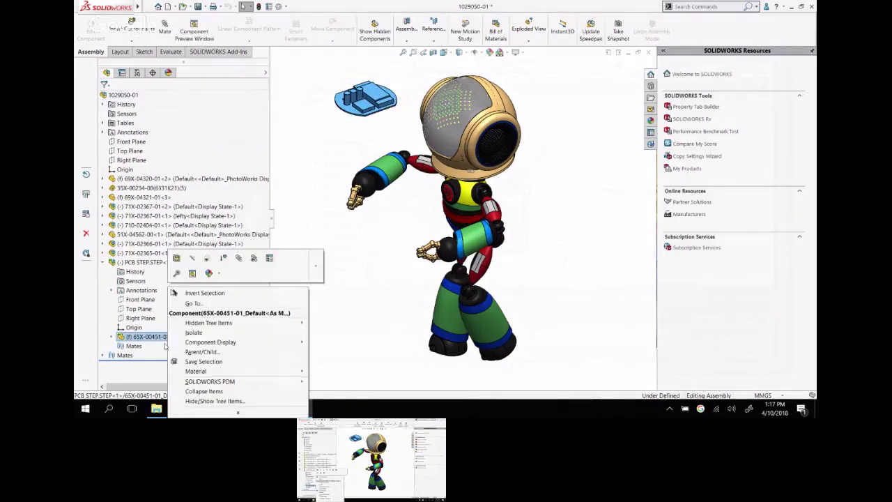
{"action": "left_click", "coordinate": [142, 263]}
{"action": "right_click", "coordinate": [143, 264]}
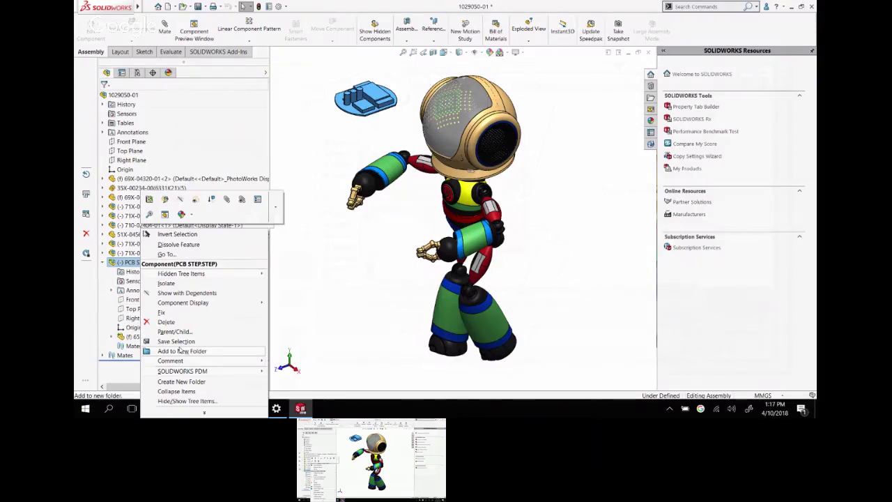
{"action": "left_click", "coordinate": [300, 319]}
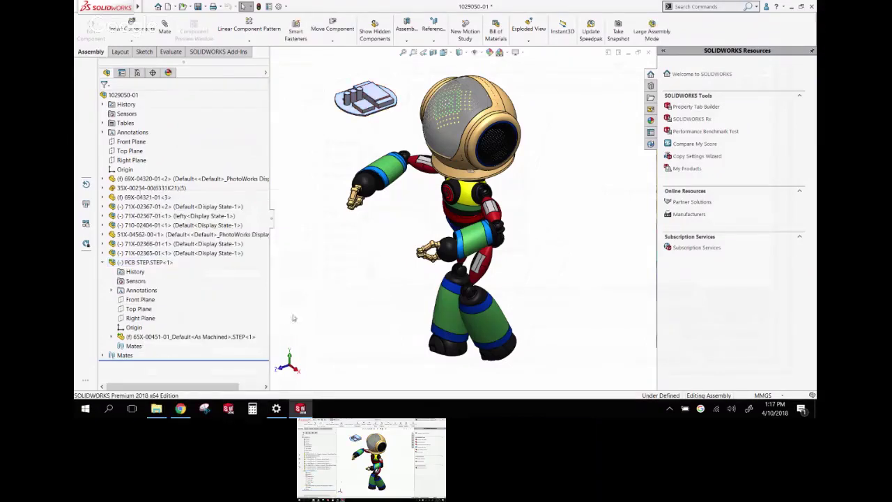
{"action": "left_click", "coordinate": [133, 262]}
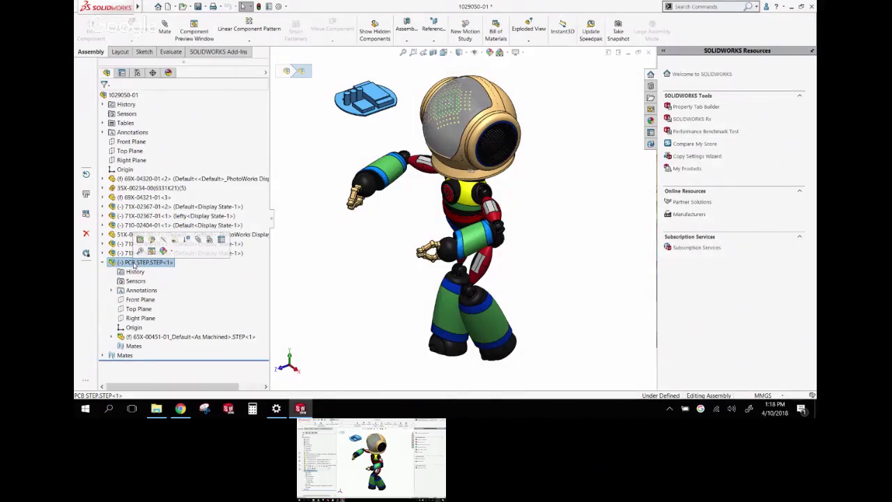
{"action": "left_click", "coordinate": [111, 338]}
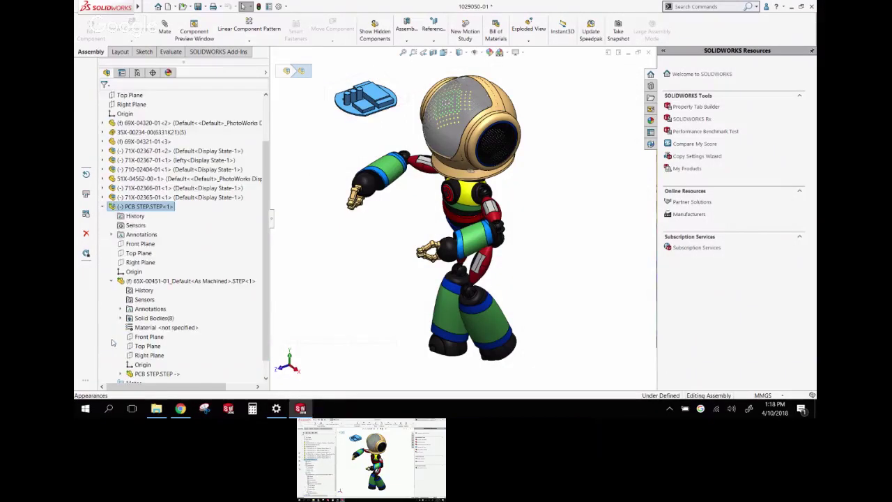
{"action": "left_click", "coordinate": [160, 375]}
{"action": "right_click", "coordinate": [161, 376]}
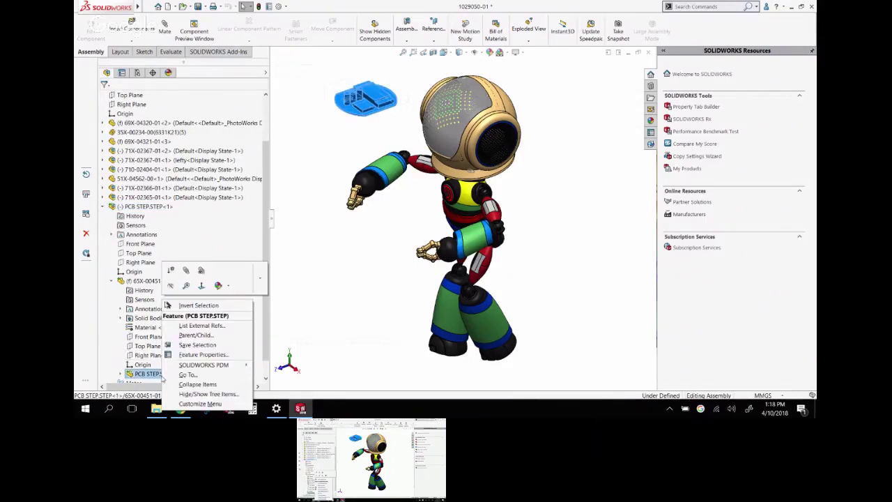
{"action": "left_click", "coordinate": [196, 326]}
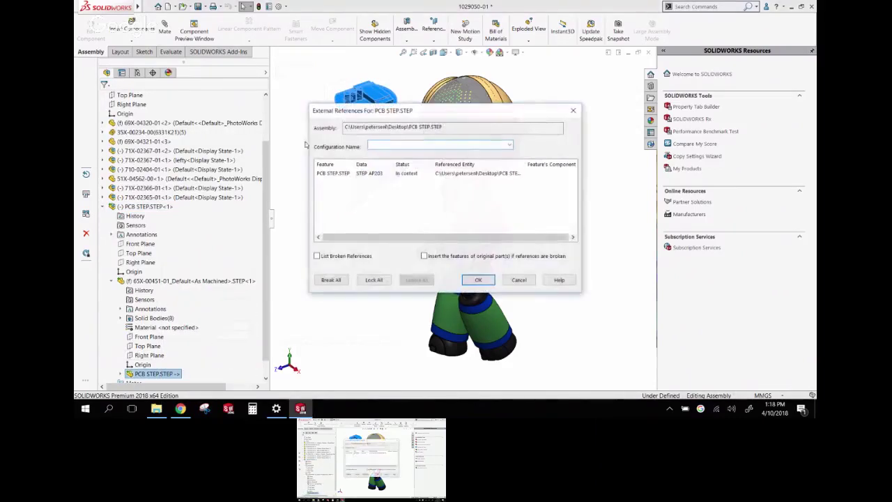
{"action": "left_click_drag", "start_coordinate": [444, 126], "coordinate": [328, 124]}
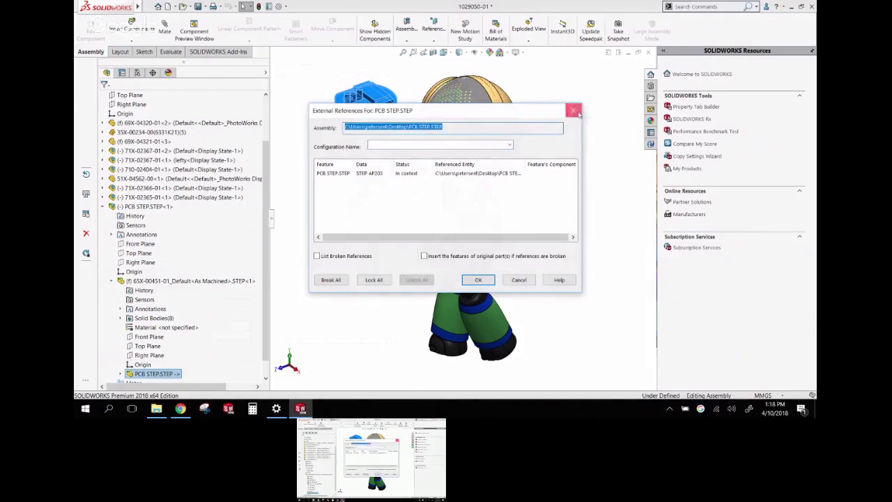
{"action": "left_click", "coordinate": [573, 110]}
{"action": "left_click", "coordinate": [308, 255]}
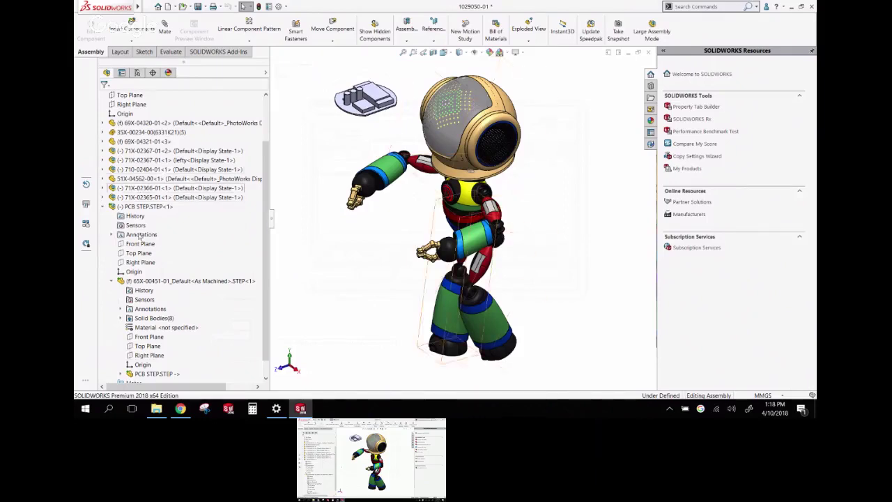
{"action": "left_click", "coordinate": [111, 282]}
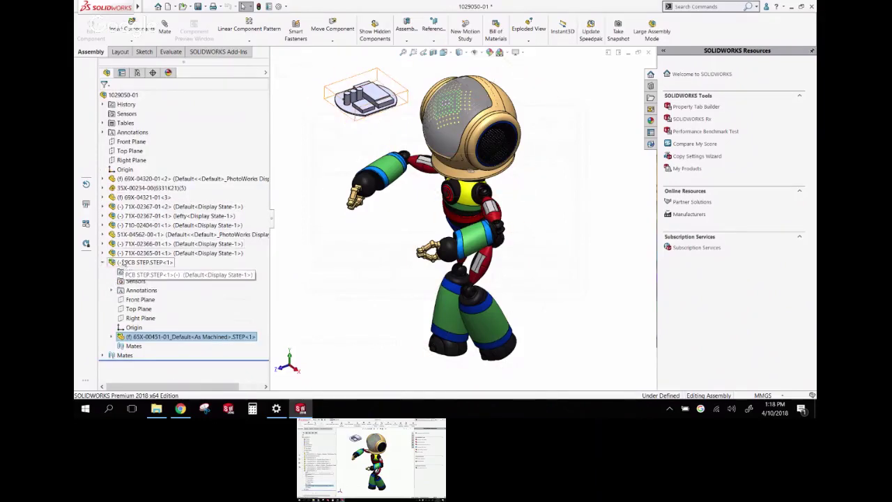
{"action": "left_click", "coordinate": [105, 262]}
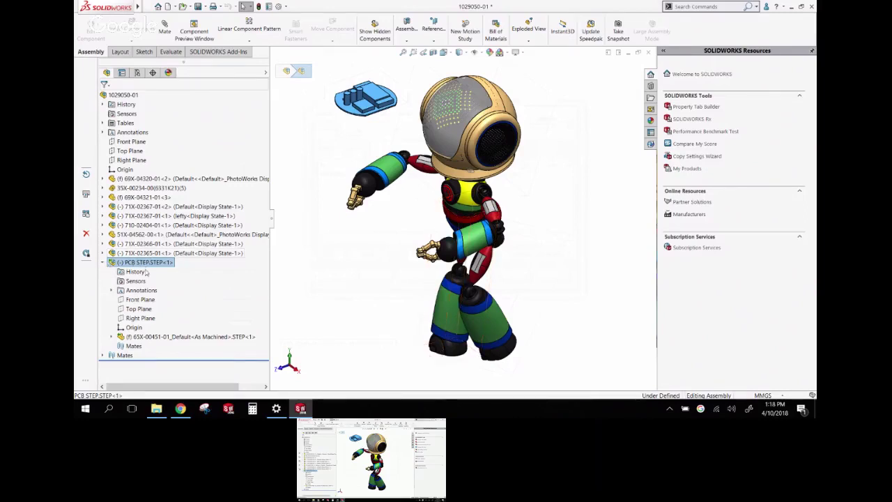
Collapse PCB STEP.STEP<1> to a single line in the tree and clear the selection
{"action": "left_click", "coordinate": [124, 266]}
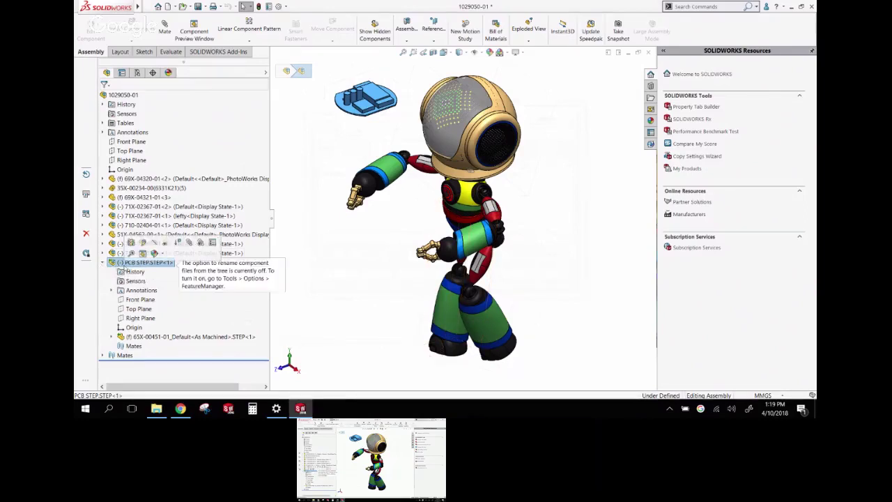
{"action": "left_click", "coordinate": [102, 262]}
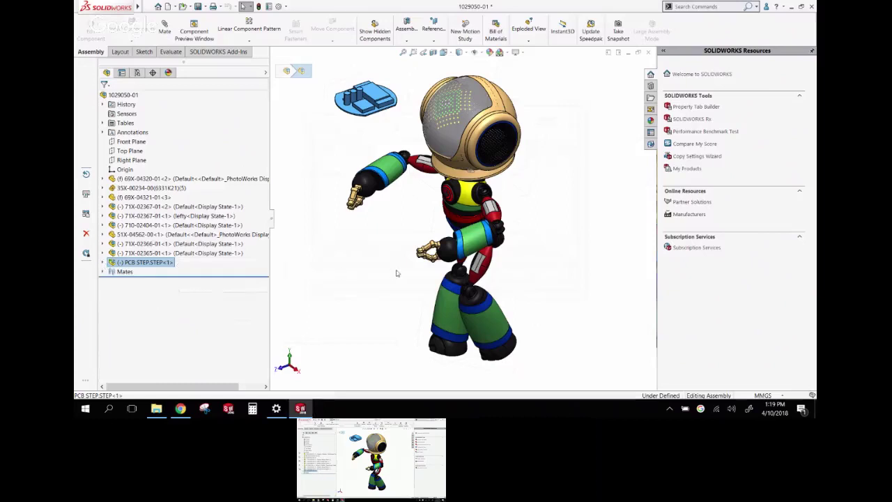
{"action": "left_click", "coordinate": [395, 272]}
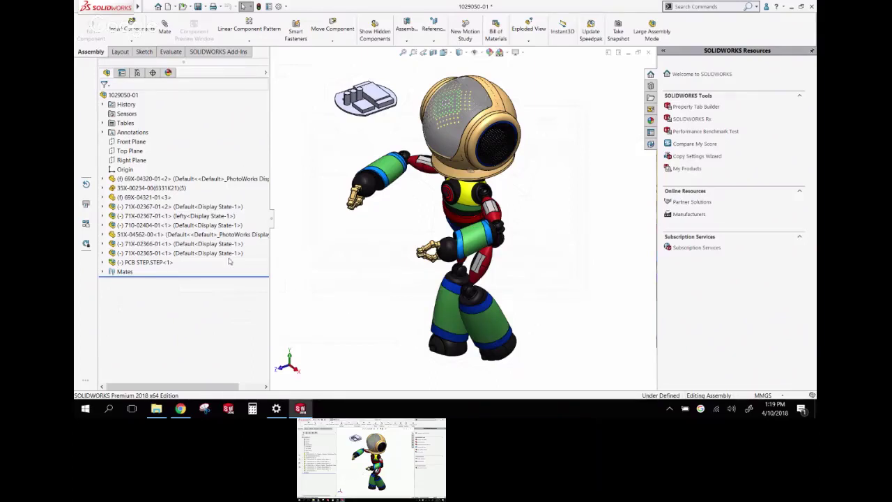
Move PCB STEP.STEP<1> into subassembly 71X-02366-01, then bring up that subassembly's context menu
{"action": "left_click_drag", "start_coordinate": [136, 264], "coordinate": [158, 244]}
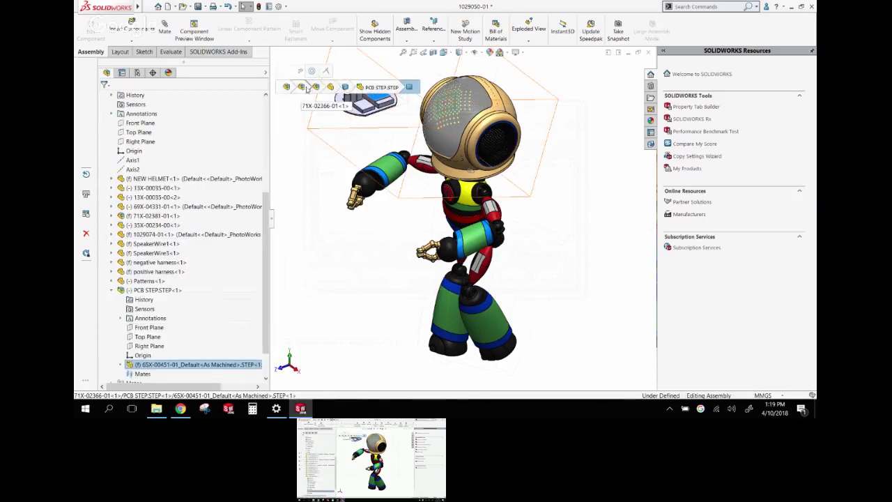
{"action": "left_click", "coordinate": [302, 86]}
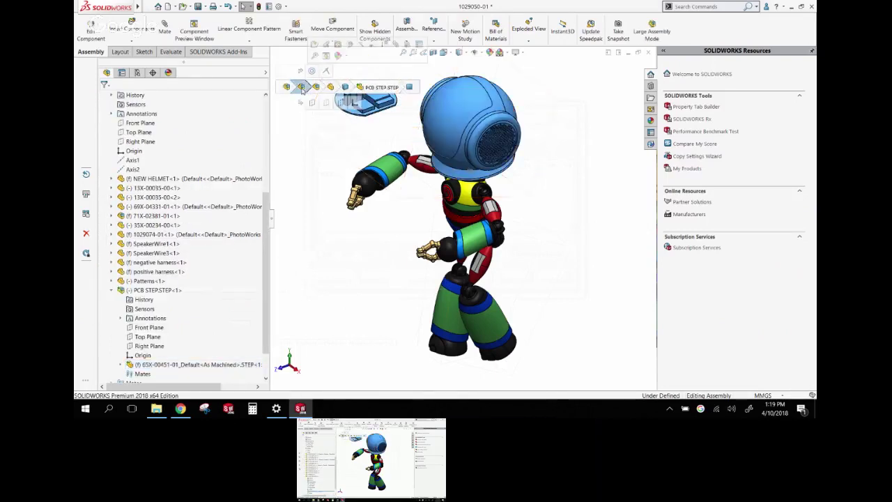
{"action": "left_click", "coordinate": [302, 87]}
{"action": "left_click", "coordinate": [304, 86]}
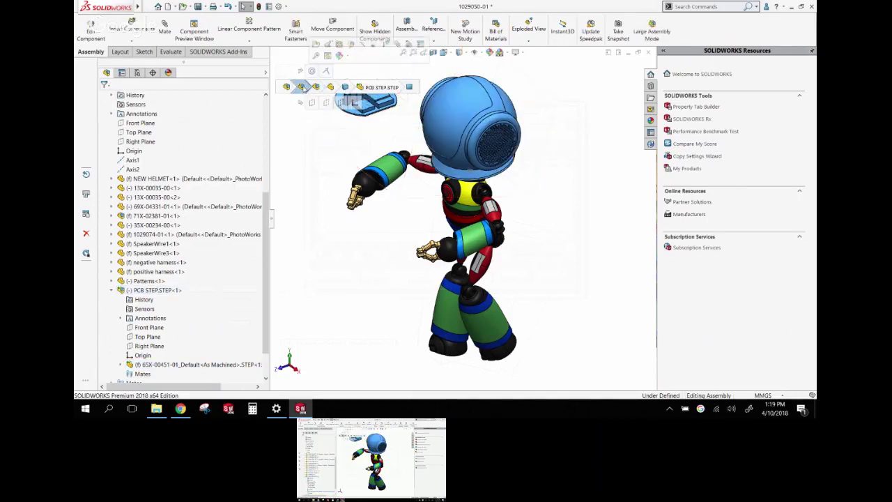
{"action": "right_click", "coordinate": [302, 86]}
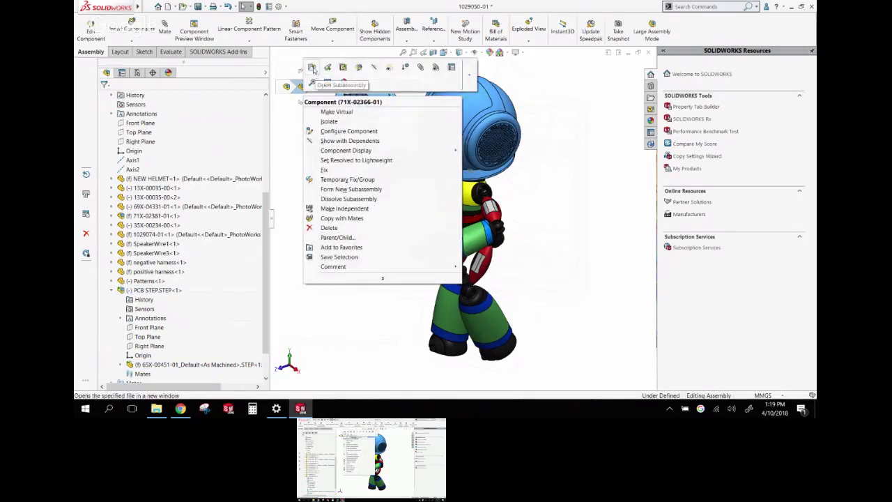
Open subassembly 71X-02366-01 in its own window and expand the PCB STEP component
{"action": "left_click", "coordinate": [315, 71]}
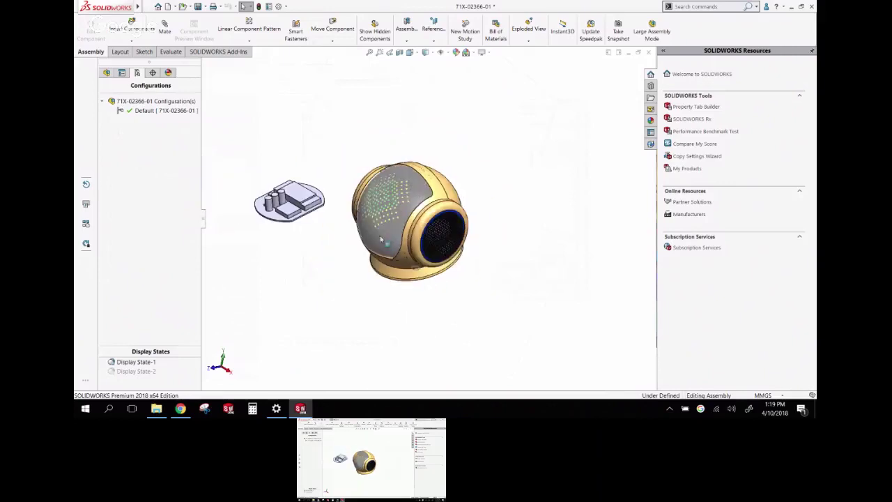
{"action": "scroll", "coordinate": [310, 249], "scroll_direction": "down", "scroll_amount": 2}
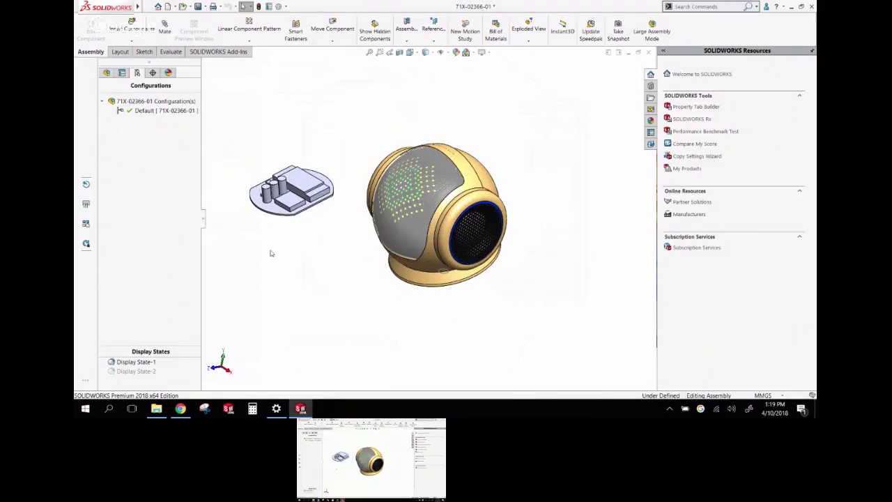
{"action": "left_click", "coordinate": [106, 73]}
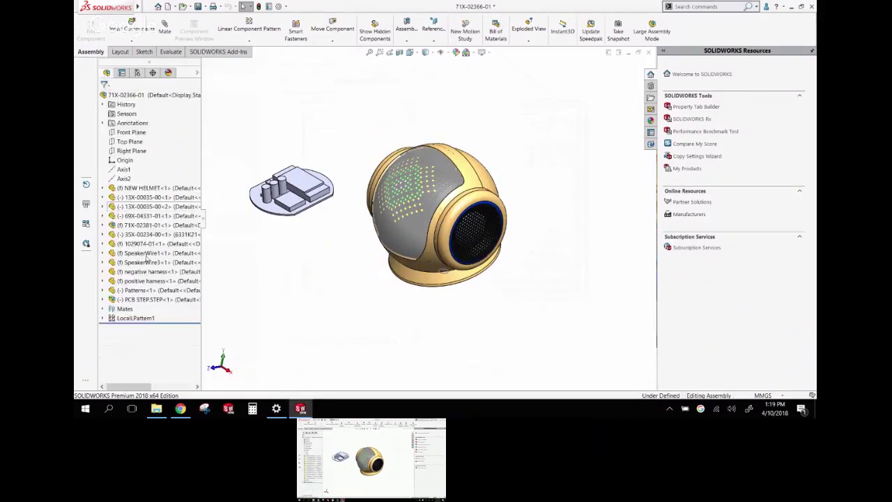
{"action": "left_click", "coordinate": [104, 299]}
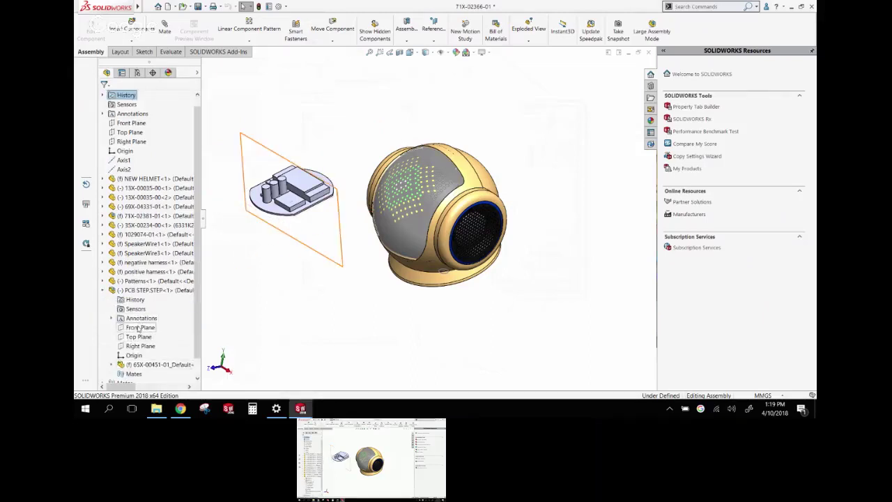
Mate the PCB's Front and Right Planes coincident with the subassembly's Front and Right Planes
{"action": "left_click", "coordinate": [139, 328]}
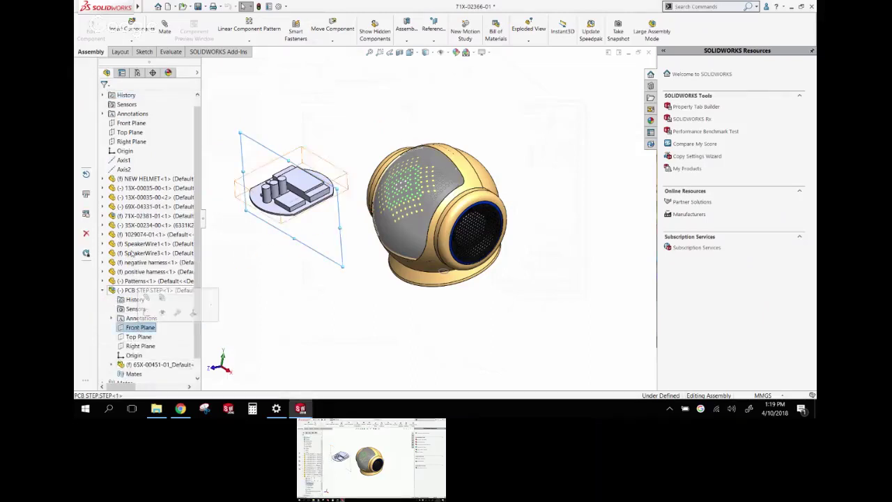
{"action": "left_click", "coordinate": [133, 123], "text": "ctrl"}
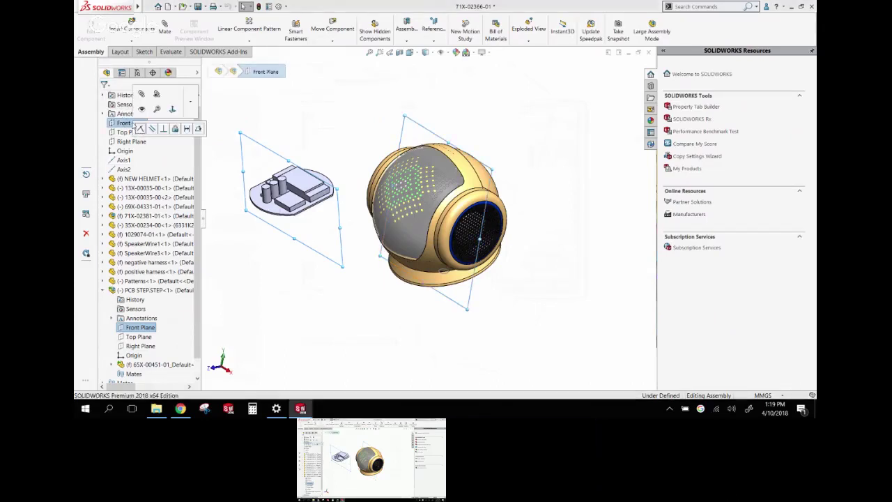
{"action": "left_click", "coordinate": [140, 129]}
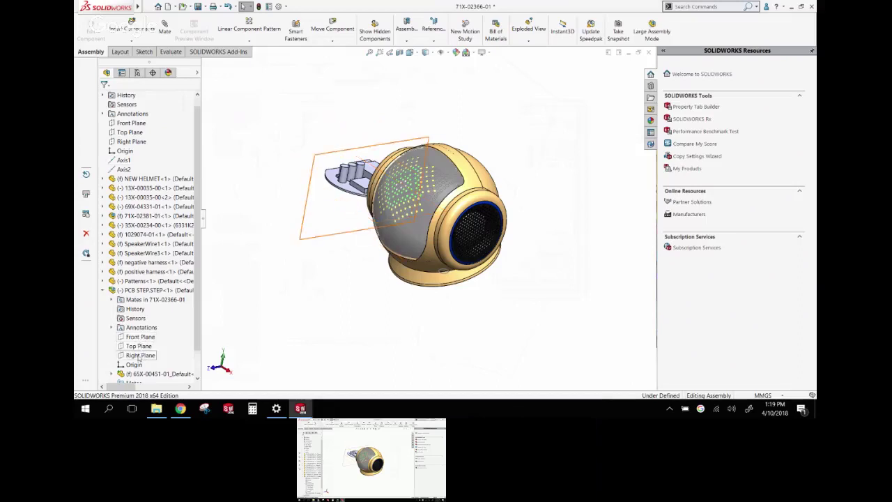
{"action": "left_click", "coordinate": [140, 355]}
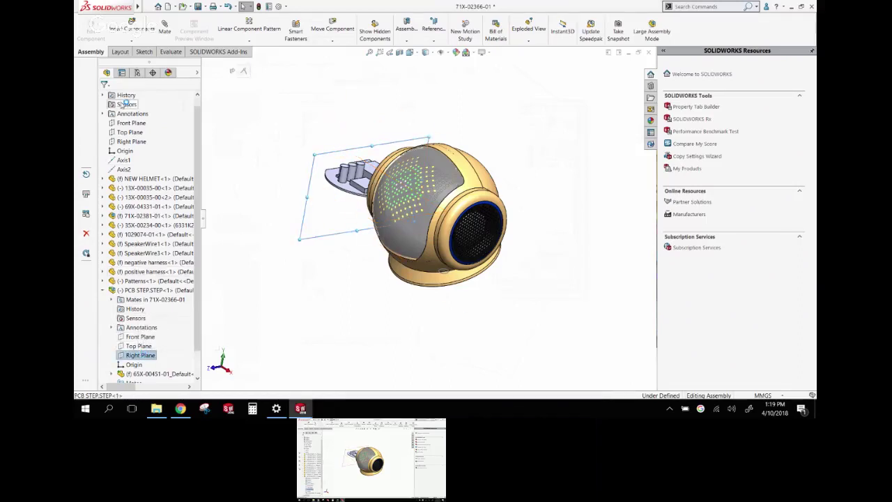
{"action": "left_click", "coordinate": [131, 142], "text": "ctrl"}
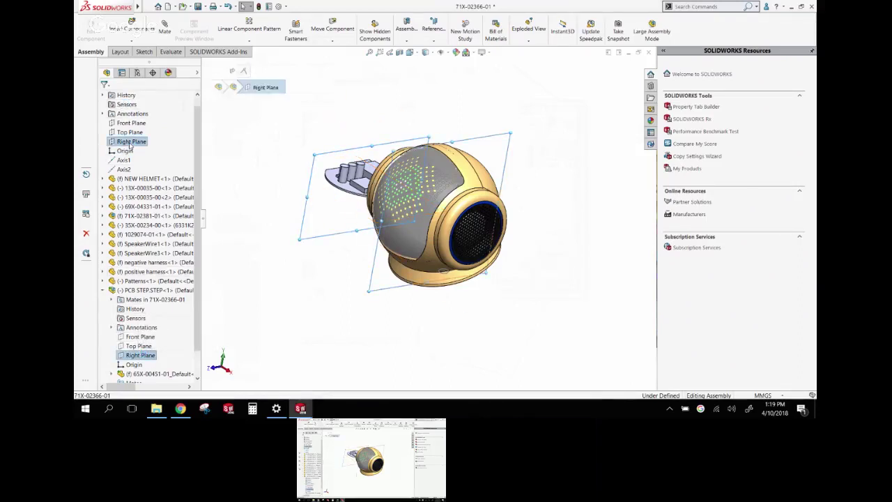
{"action": "left_click", "coordinate": [138, 148]}
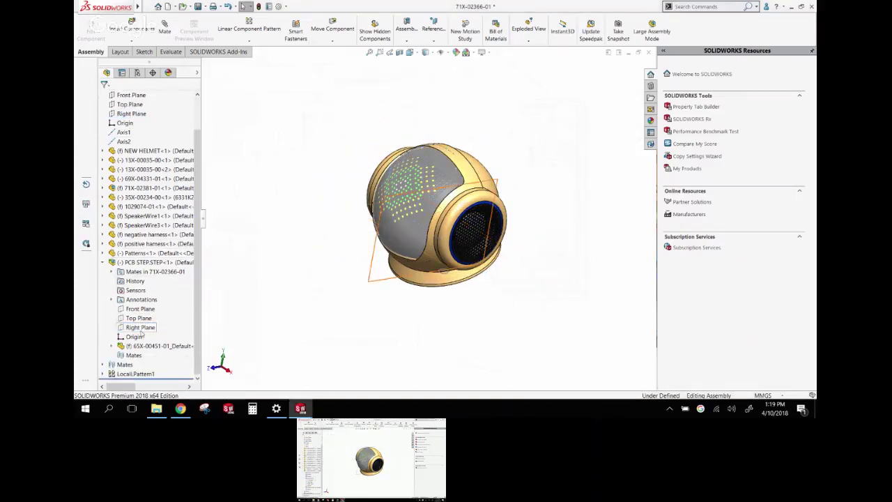
Mate the PCB's Top Plane coincident with the subassembly's Top Plane, fully defining the PCB
{"action": "left_click", "coordinate": [138, 310]}
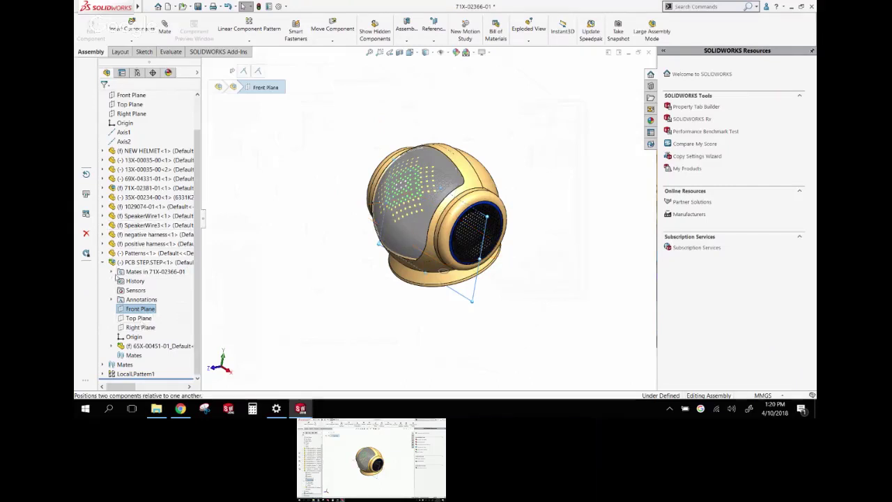
{"action": "left_click", "coordinate": [112, 271]}
{"action": "left_click", "coordinate": [140, 290]}
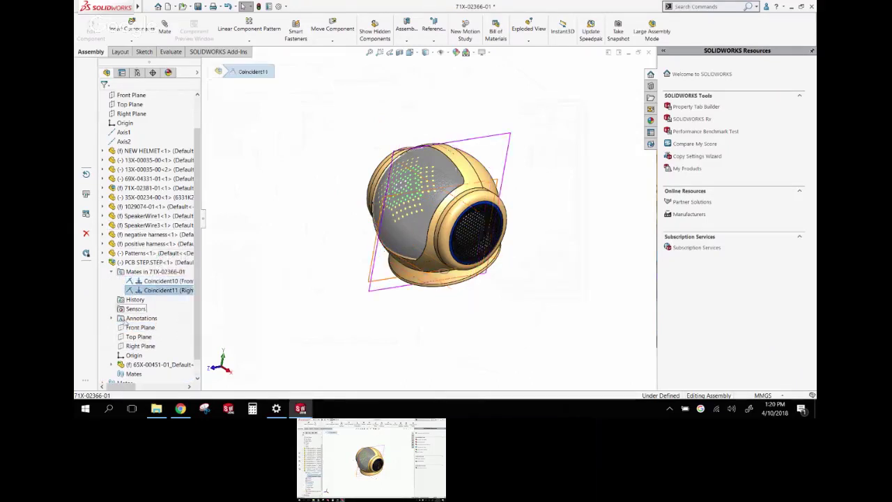
{"action": "left_click", "coordinate": [139, 337]}
{"action": "scroll", "coordinate": [138, 337], "scroll_direction": "up", "scroll_amount": 2}
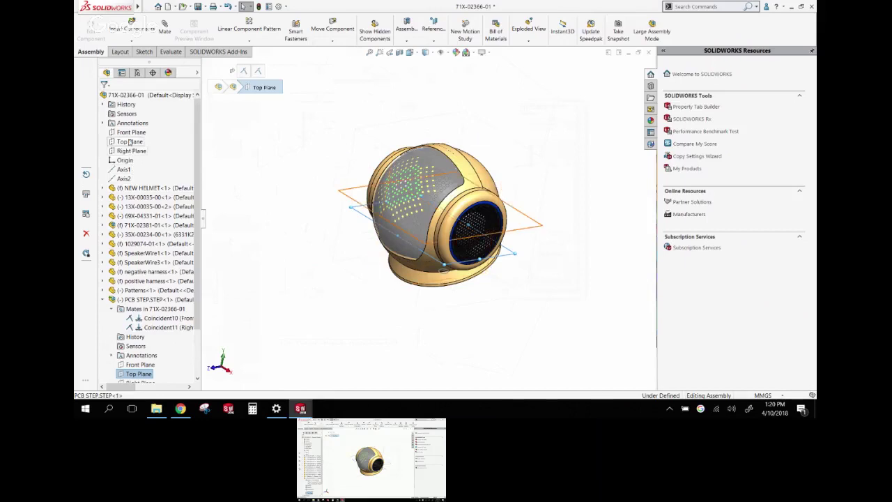
{"action": "left_click", "coordinate": [129, 142]}
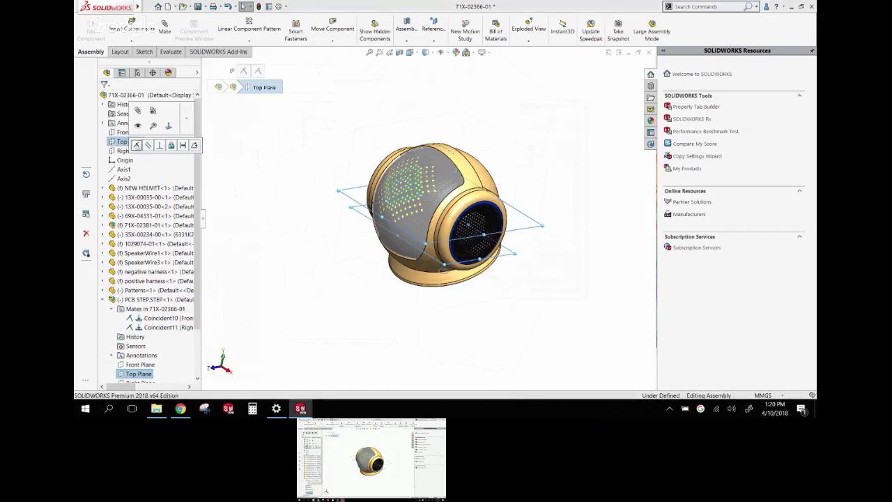
{"action": "left_click", "coordinate": [137, 145]}
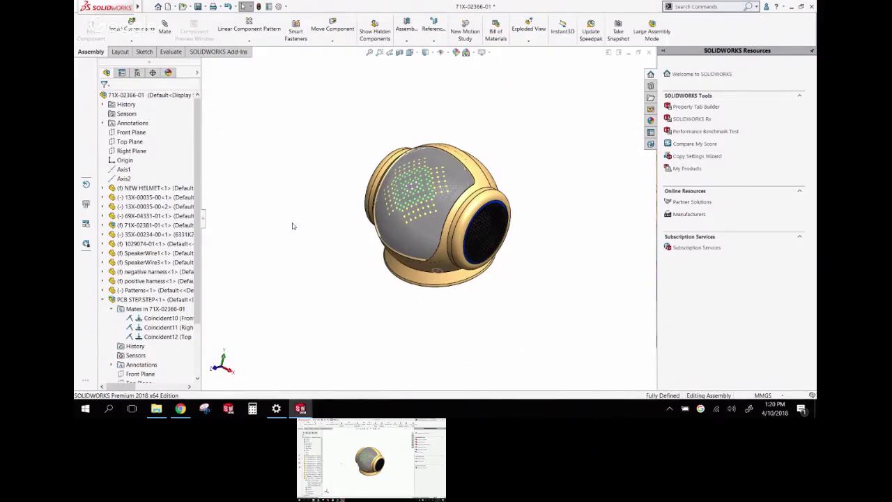
Section the helmet and move the cut deeper to inspect the PCB placement
{"action": "middle_click_drag", "start_coordinate": [578, 305], "coordinate": [426, 201]}
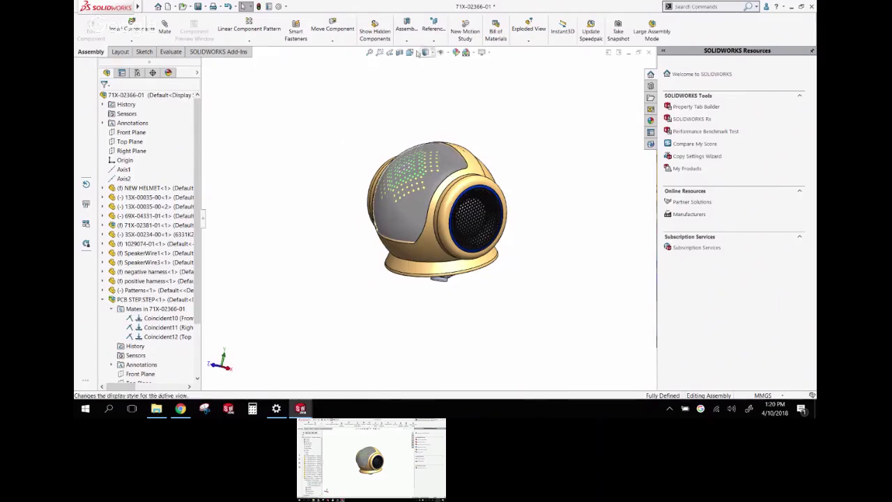
{"action": "left_click", "coordinate": [400, 52]}
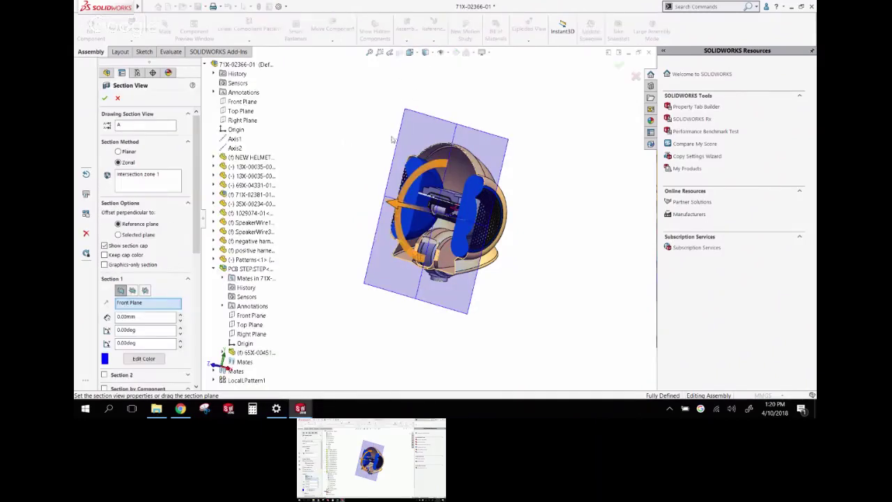
{"action": "middle_click_drag", "start_coordinate": [374, 158], "coordinate": [368, 196]}
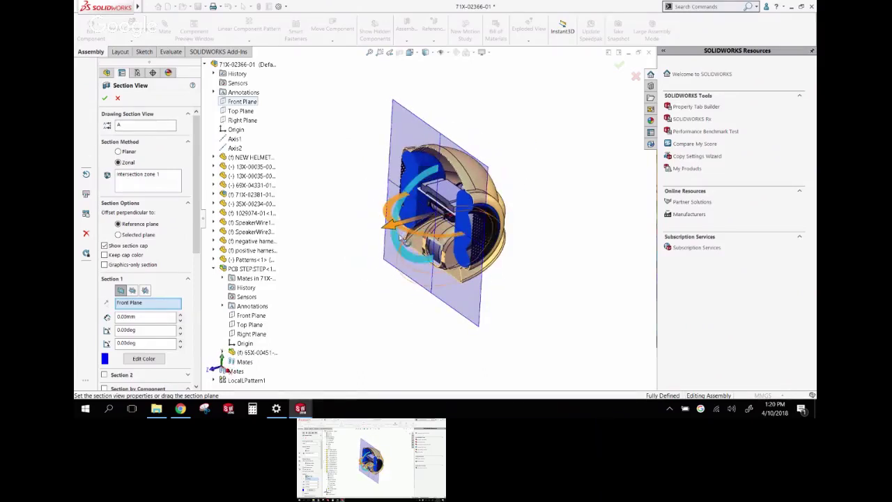
{"action": "left_click_drag", "start_coordinate": [386, 225], "coordinate": [534, 145]}
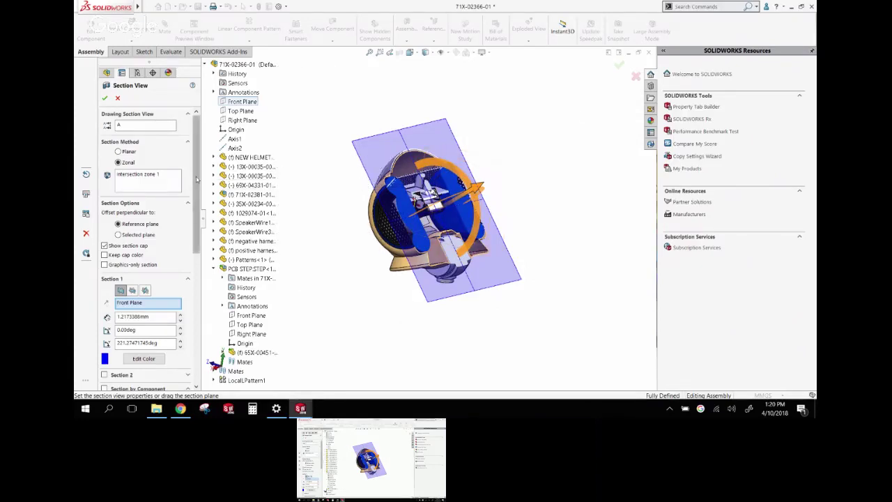
{"action": "left_click_drag", "start_coordinate": [197, 174], "coordinate": [198, 307]}
Section 13X-00035-00<1>, 13X-00035-00<2> and NEW HELMET<1> transparently and apply the section view
{"action": "left_click", "coordinate": [145, 261]}
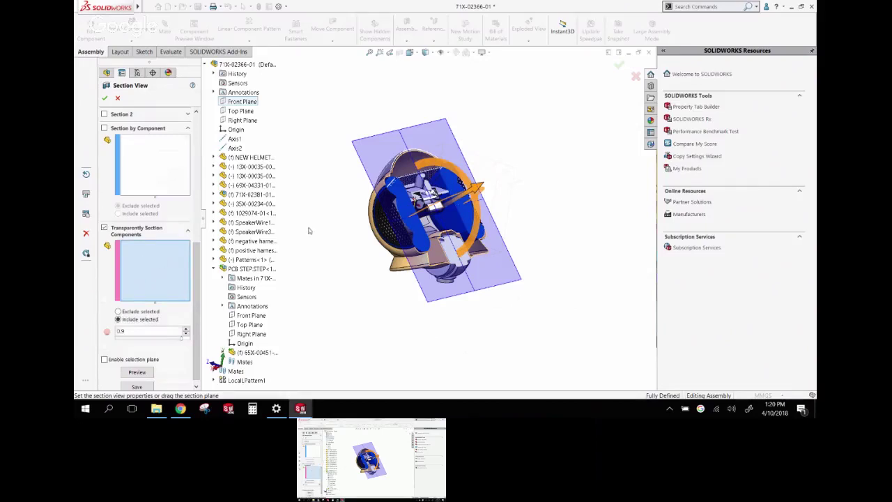
{"action": "left_click", "coordinate": [413, 216]}
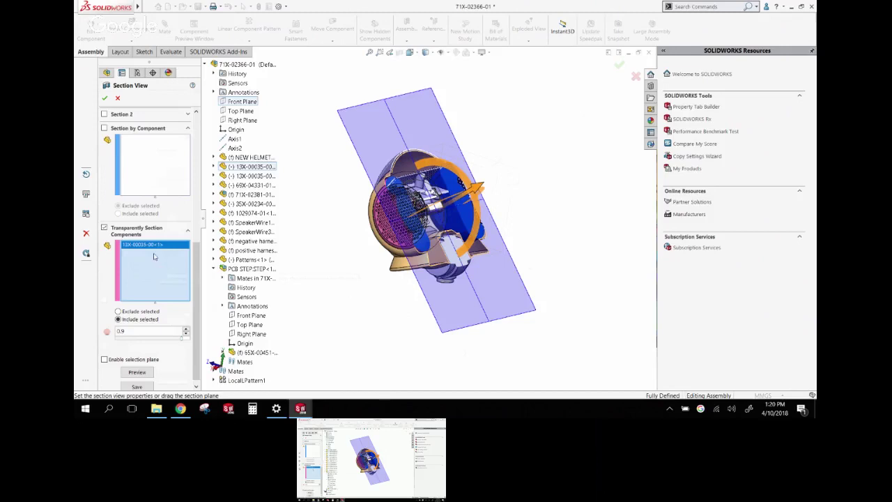
{"action": "middle_click_drag", "start_coordinate": [412, 234], "coordinate": [388, 190]}
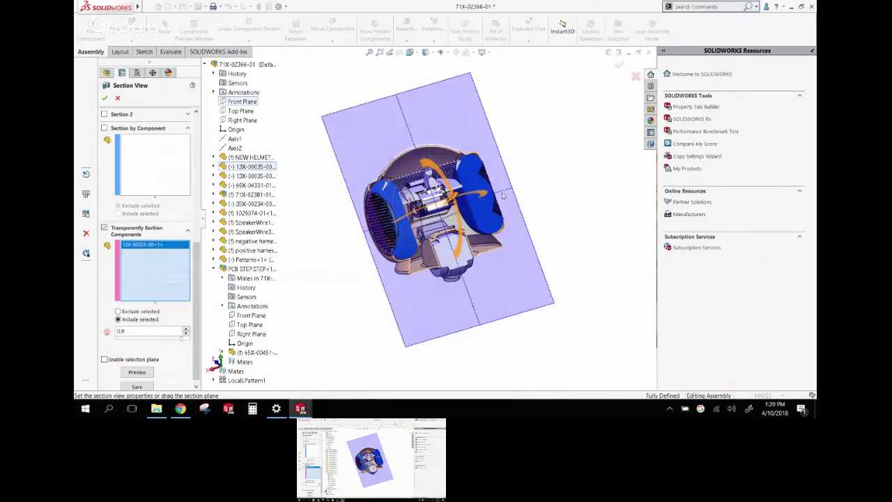
{"action": "left_click", "coordinate": [474, 182]}
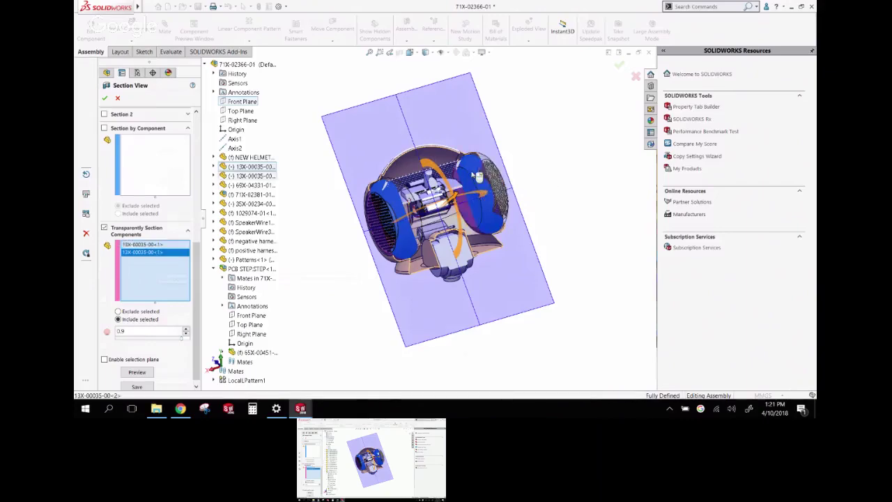
{"action": "middle_click_drag", "start_coordinate": [474, 183], "coordinate": [418, 187]}
{"action": "scroll", "coordinate": [452, 157], "scroll_direction": "down", "scroll_amount": 3}
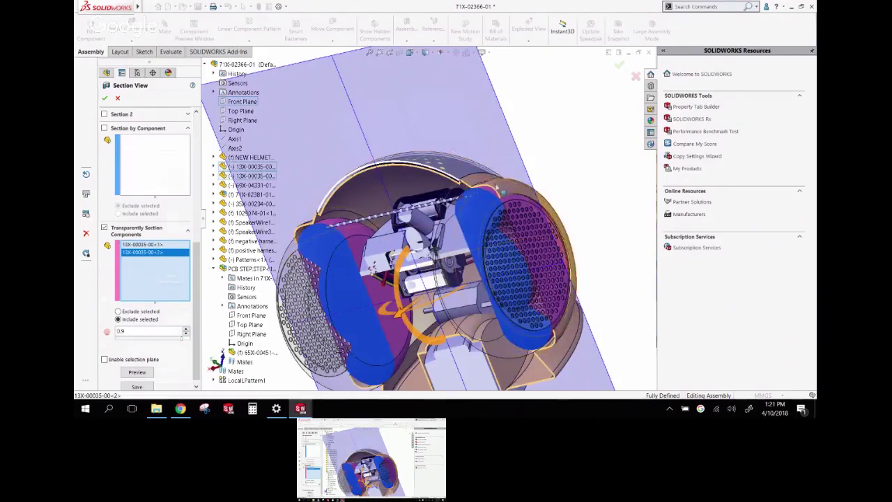
{"action": "left_click", "coordinate": [483, 185]}
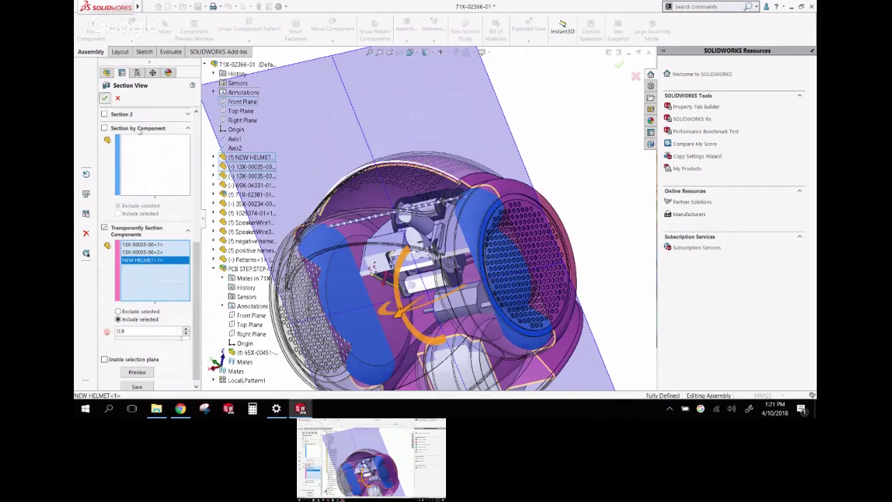
{"action": "left_click", "coordinate": [104, 98]}
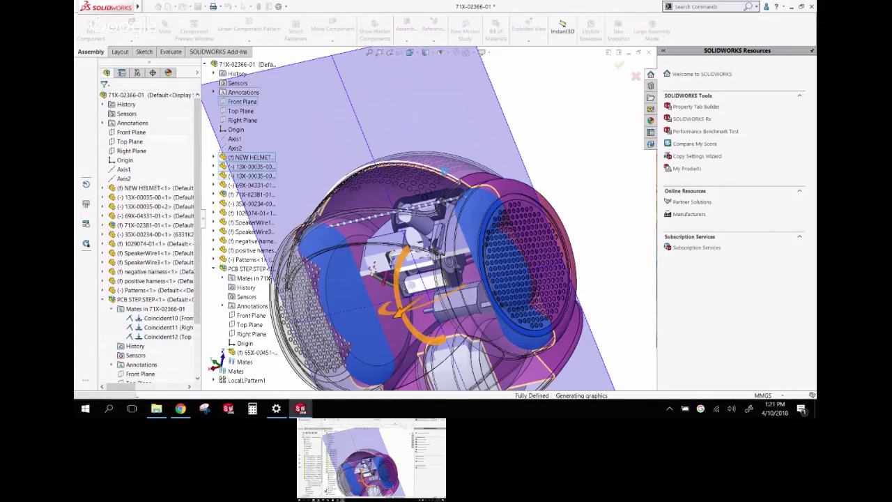
Remove the section cut, zoom to fit, and show the helmet opaque and fully shaded
{"action": "key", "text": "ctrl+7"}
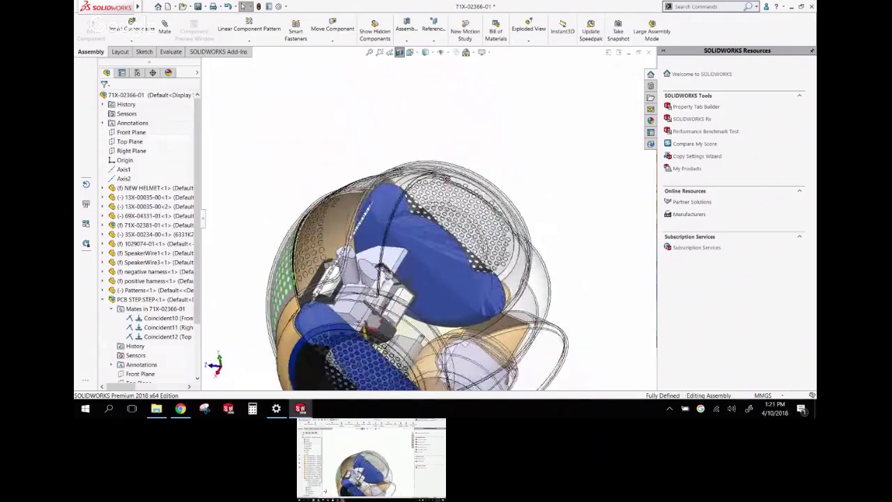
{"action": "middle_click_drag", "start_coordinate": [464, 159], "coordinate": [425, 168]}
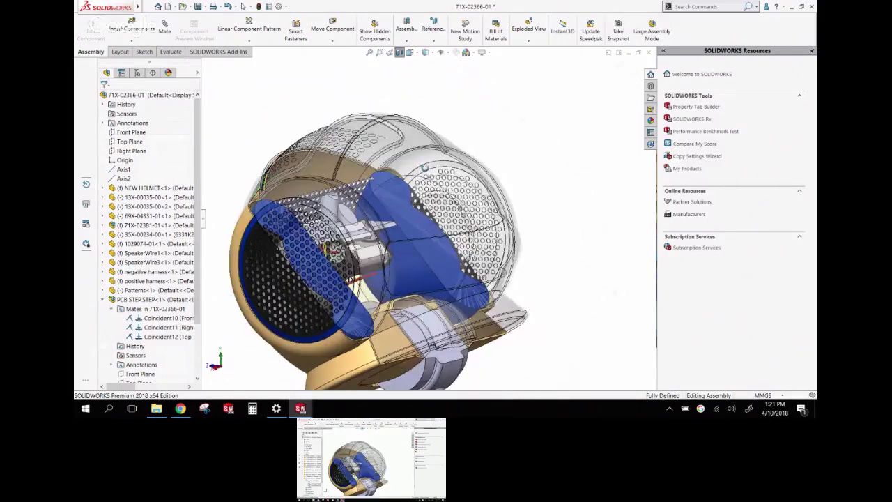
{"action": "key", "text": "f"}
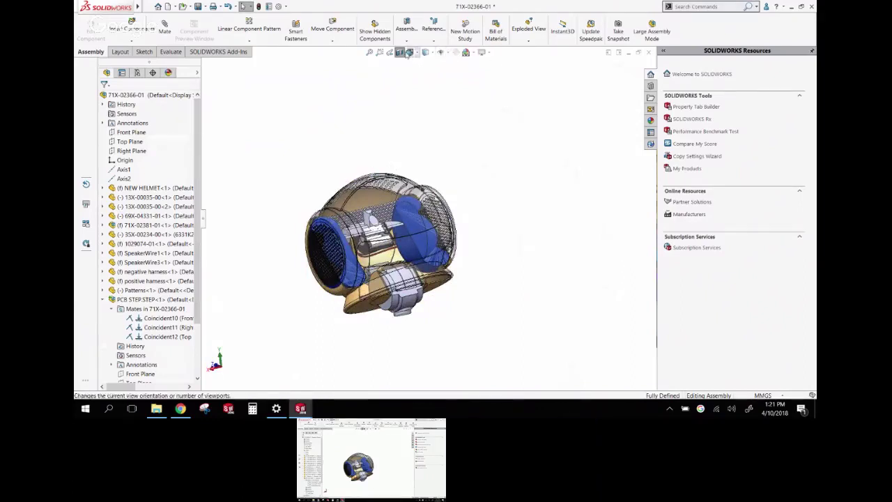
{"action": "left_click", "coordinate": [401, 53]}
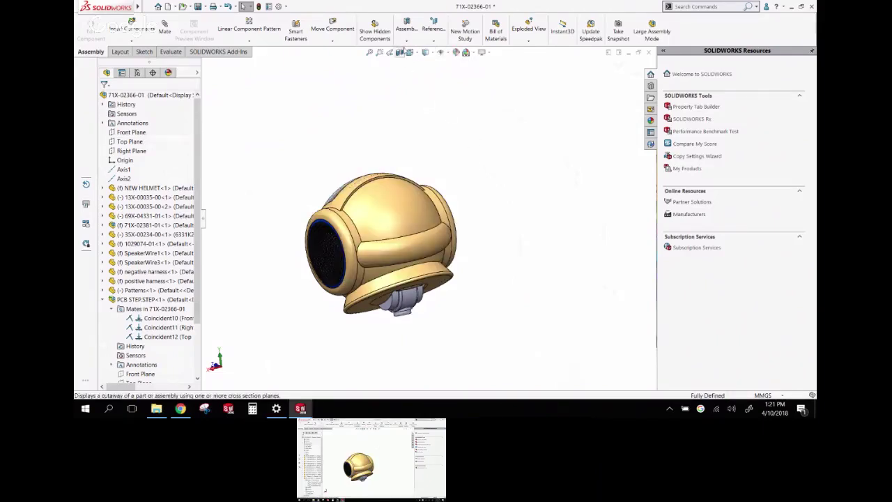
Apply a section view to the helmet again with transparent component sectioning
{"action": "left_click", "coordinate": [400, 54]}
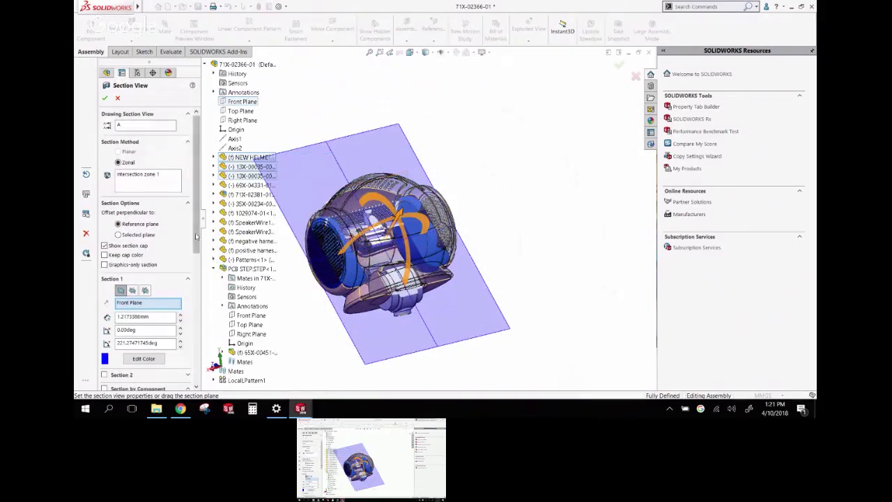
{"action": "scroll", "coordinate": [147, 322], "scroll_direction": "down", "scroll_amount": 5}
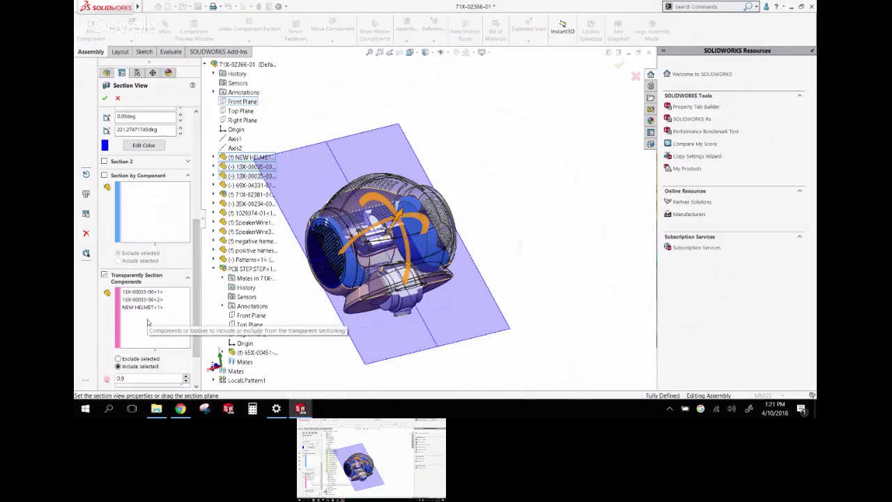
{"action": "left_click", "coordinate": [105, 97]}
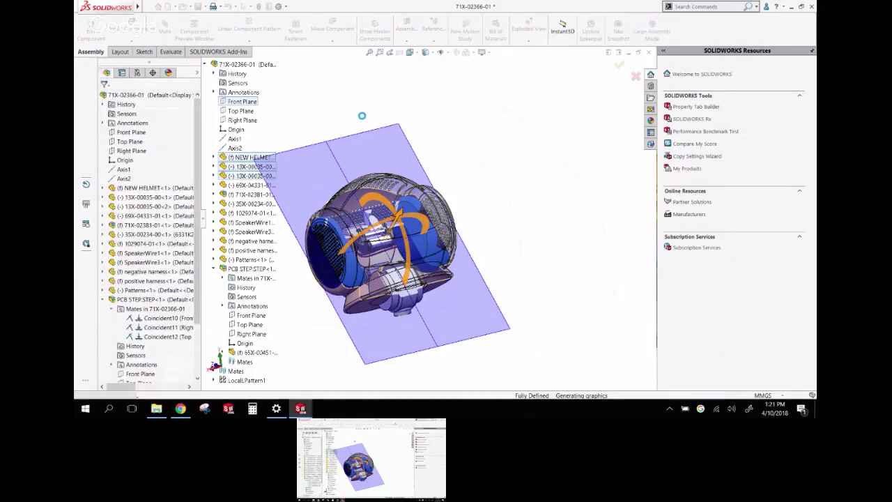
Orbit and zoom around the helmet, then select the perforated Patterns<1> component
{"action": "middle_click_drag", "start_coordinate": [365, 115], "coordinate": [355, 129]}
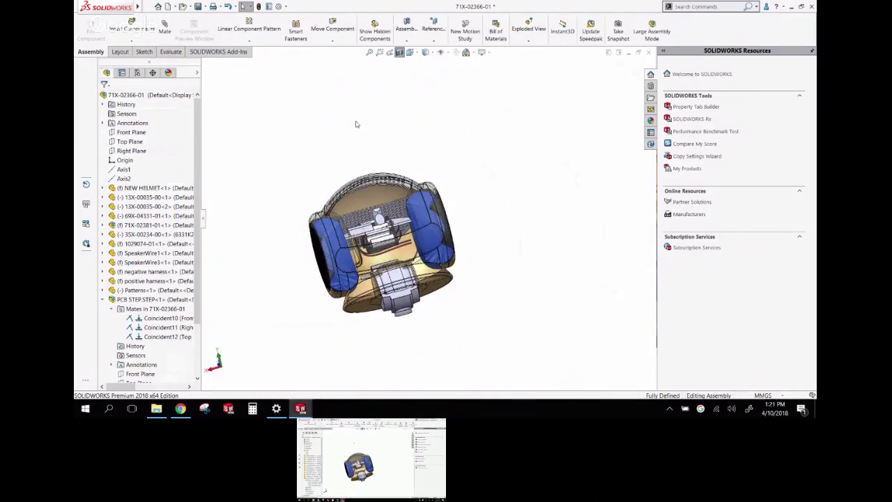
{"action": "middle_click_drag", "start_coordinate": [359, 139], "coordinate": [293, 209]}
{"action": "scroll", "coordinate": [362, 230], "scroll_direction": "down", "scroll_amount": 8}
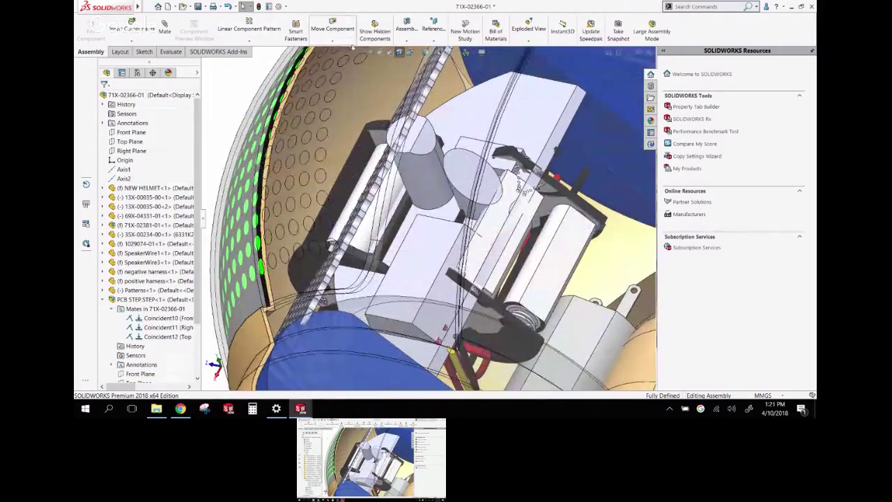
{"action": "scroll", "coordinate": [411, 126], "scroll_direction": "up", "scroll_amount": 4}
{"action": "scroll", "coordinate": [424, 230], "scroll_direction": "up", "scroll_amount": 2}
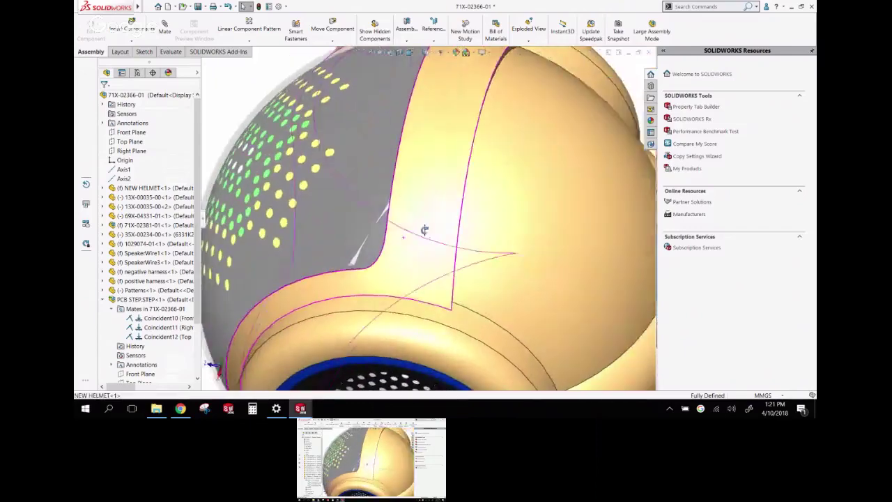
{"action": "scroll", "coordinate": [370, 267], "scroll_direction": "down", "scroll_amount": 3}
{"action": "left_click", "coordinate": [339, 255]}
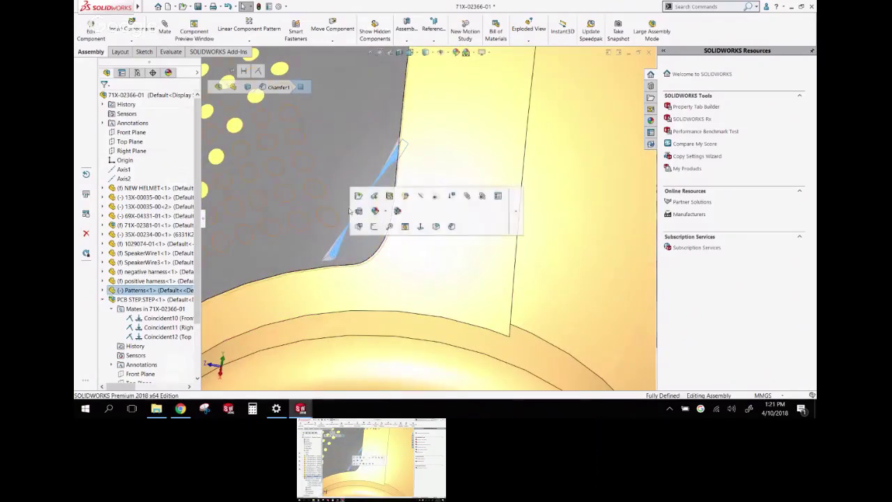
Open the Patterns part and edit its LPattern1 linear pattern
{"action": "left_click", "coordinate": [359, 198]}
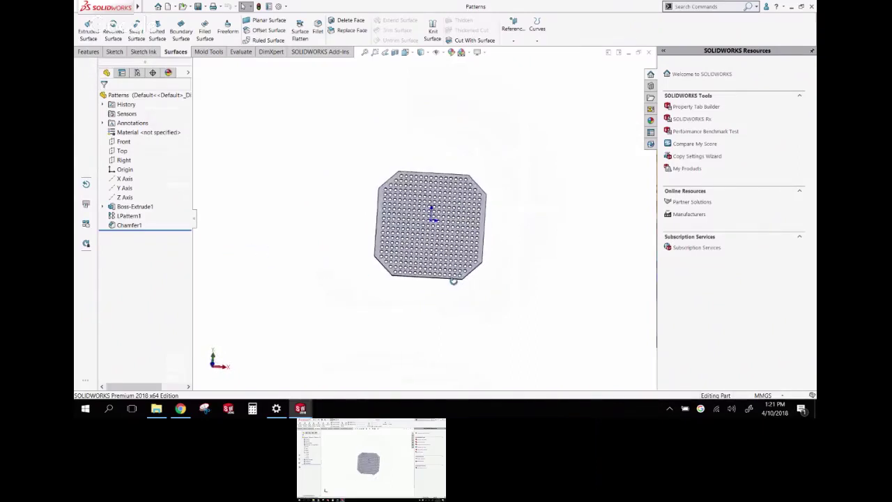
{"action": "left_click", "coordinate": [136, 216]}
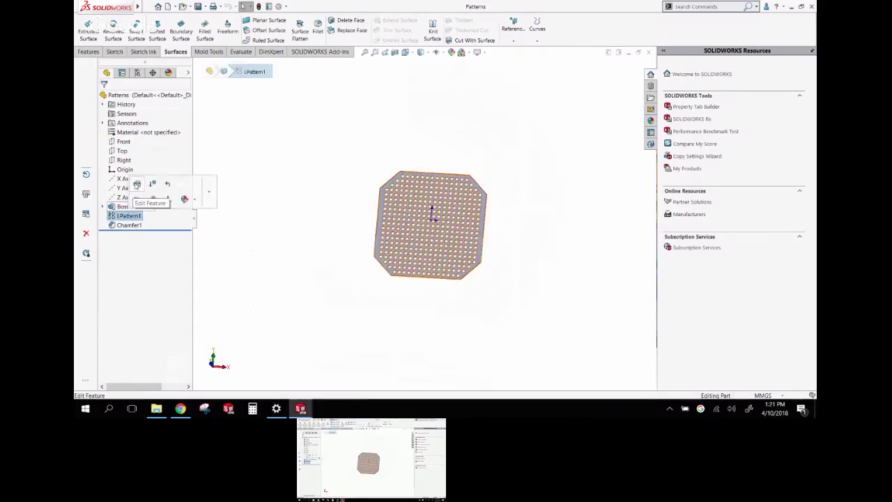
{"action": "left_click", "coordinate": [136, 184]}
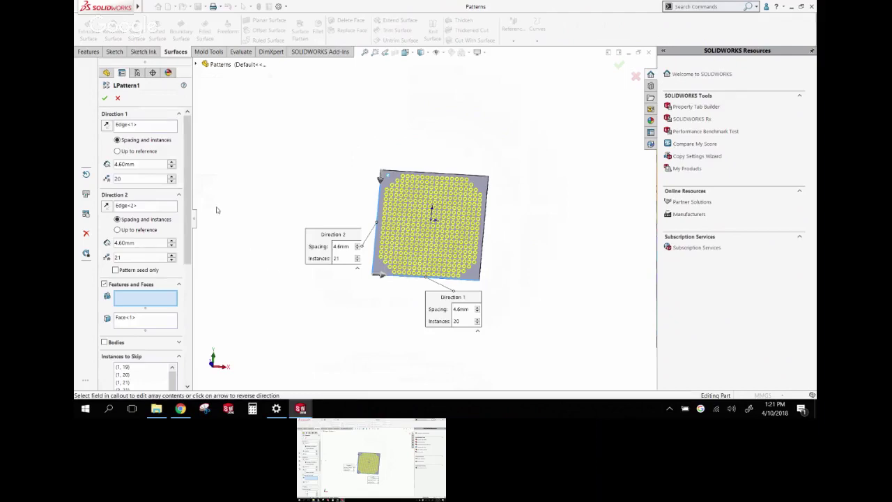
In Instances to Skip, restore the skipped hole instance (2, 2) near the top-left corner
{"action": "scroll", "coordinate": [171, 213], "scroll_direction": "down", "scroll_amount": 5}
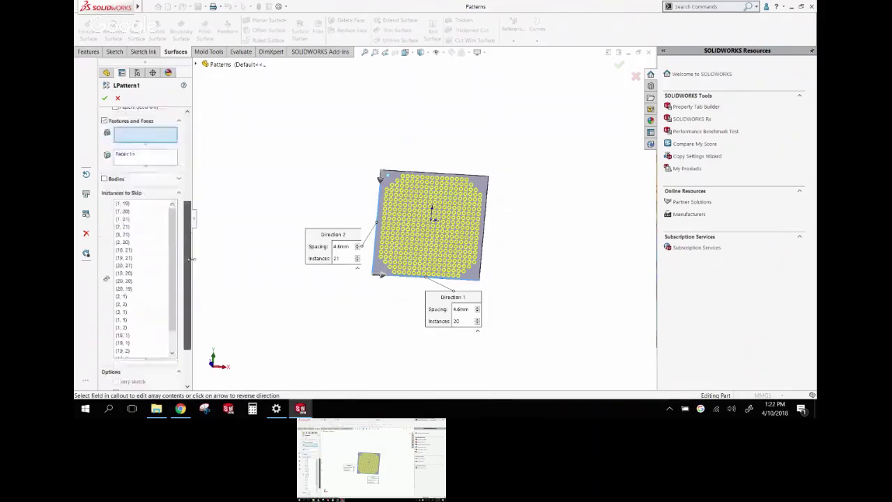
{"action": "left_click", "coordinate": [159, 228]}
{"action": "scroll", "coordinate": [442, 208], "scroll_direction": "down", "scroll_amount": 3}
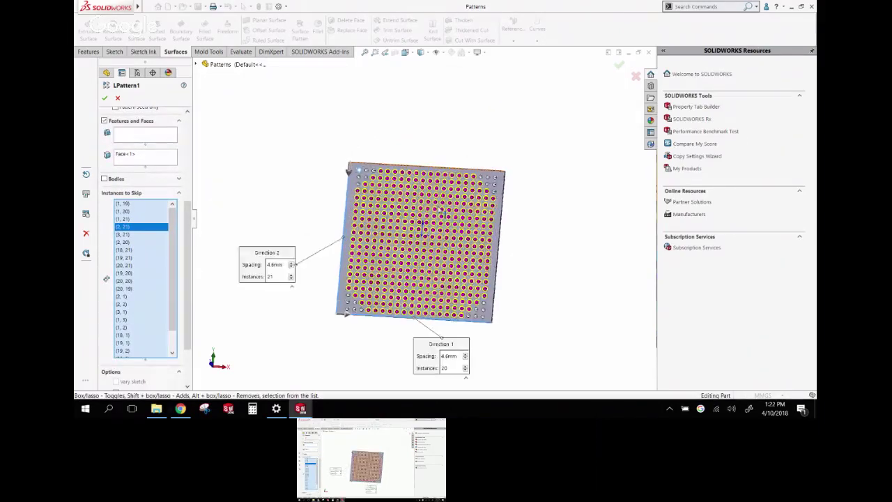
{"action": "scroll", "coordinate": [439, 210], "scroll_direction": "down", "scroll_amount": 4}
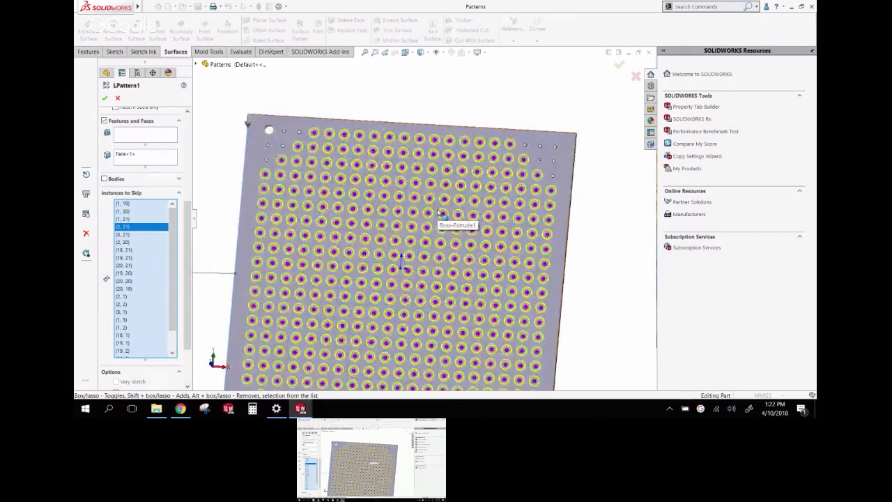
{"action": "scroll", "coordinate": [440, 212], "scroll_direction": "up", "scroll_amount": 3}
{"action": "scroll", "coordinate": [446, 233], "scroll_direction": "down", "scroll_amount": 2}
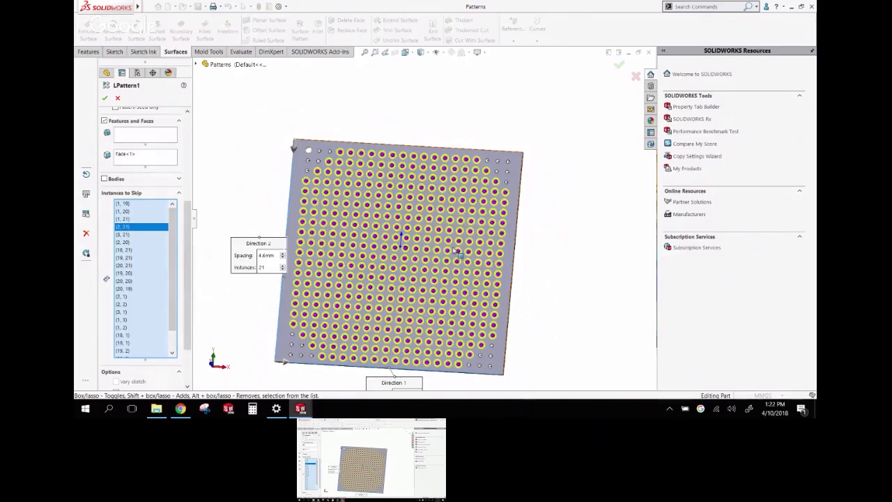
{"action": "left_click", "coordinate": [330, 153]}
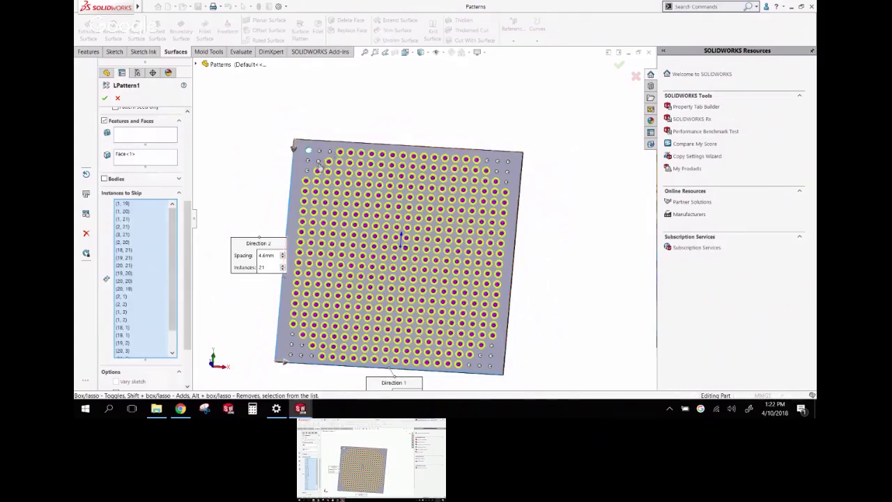
{"action": "left_click", "coordinate": [319, 166]}
View the plate from the front and mark a region of holes as skipped
{"action": "middle_click_drag", "start_coordinate": [343, 110], "coordinate": [353, 119]}
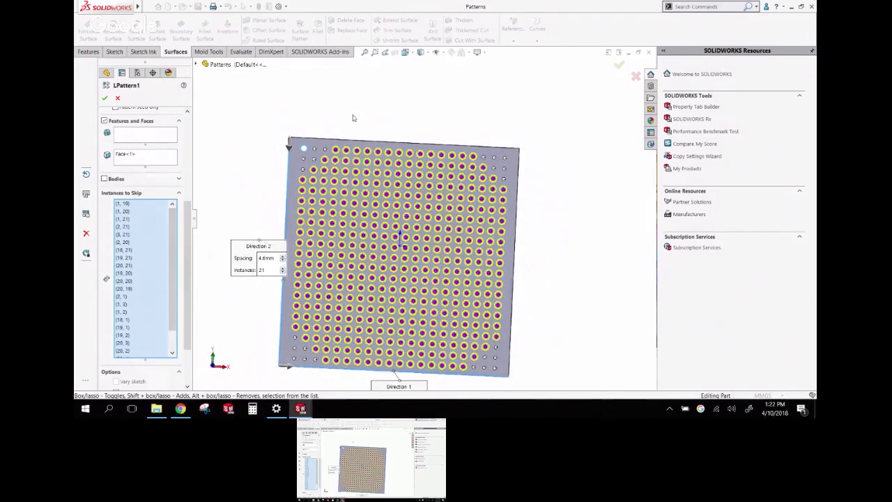
{"action": "left_click", "coordinate": [215, 365]}
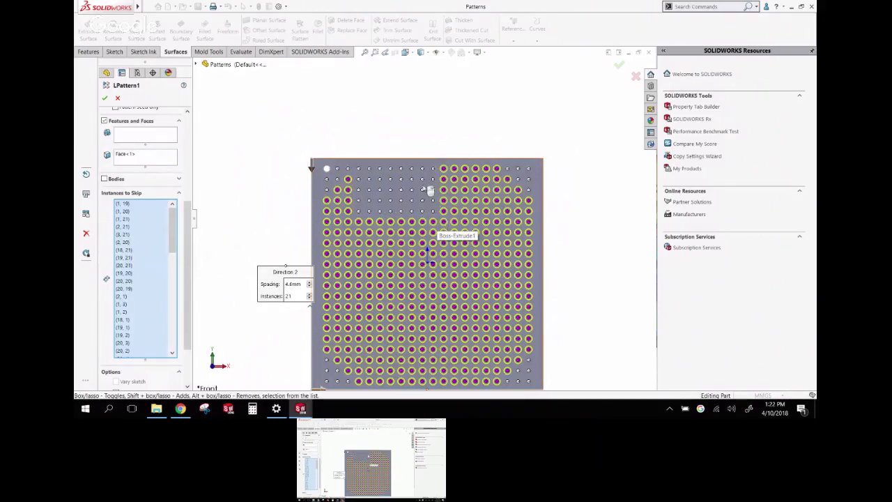
{"action": "left_click_drag", "start_coordinate": [490, 250], "coordinate": [501, 257]}
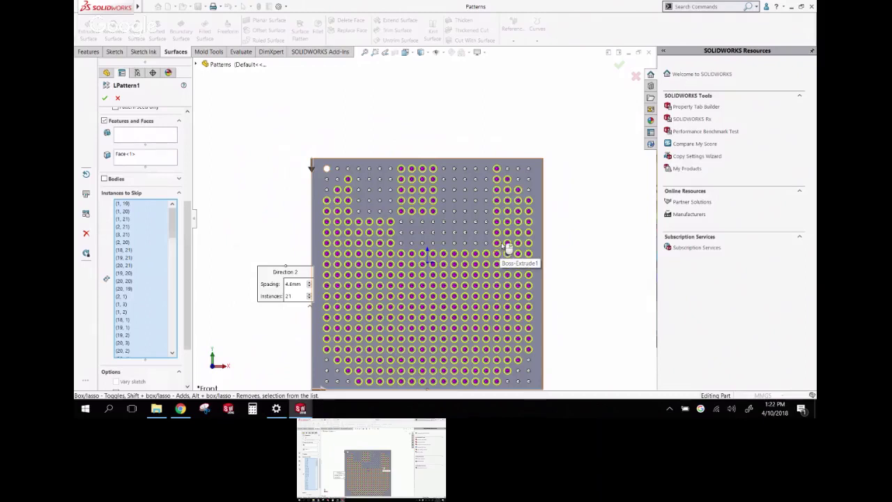
{"action": "left_click", "coordinate": [388, 143]}
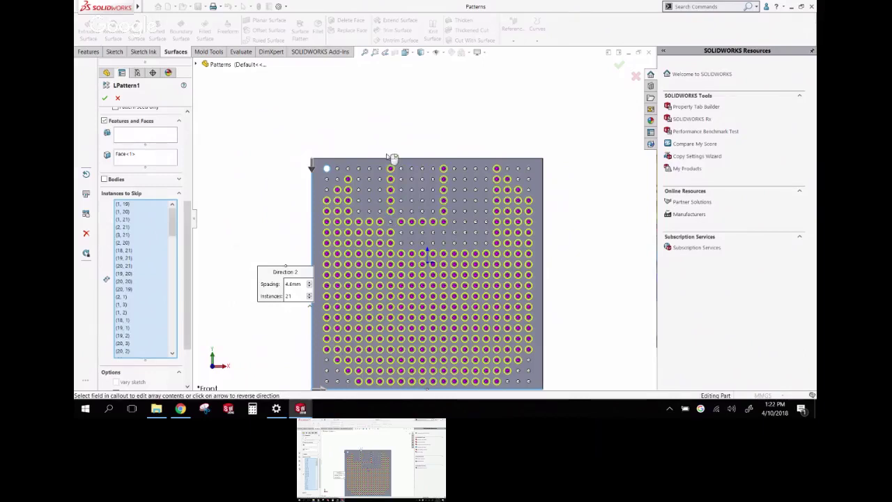
{"action": "left_click", "coordinate": [457, 232]}
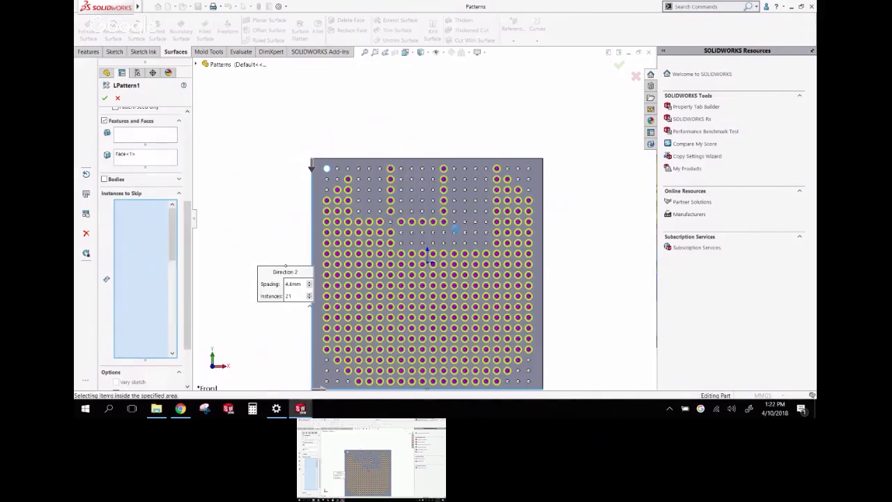
{"action": "left_click_drag", "start_coordinate": [455, 229], "coordinate": [462, 235]}
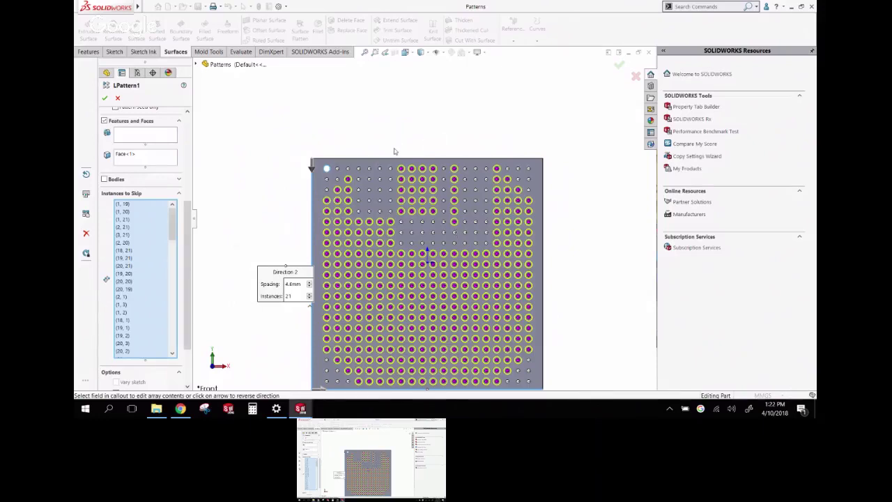
Finish editing LPattern1 and rebuild the helmet assembly with the updated part
{"action": "left_click", "coordinate": [117, 99]}
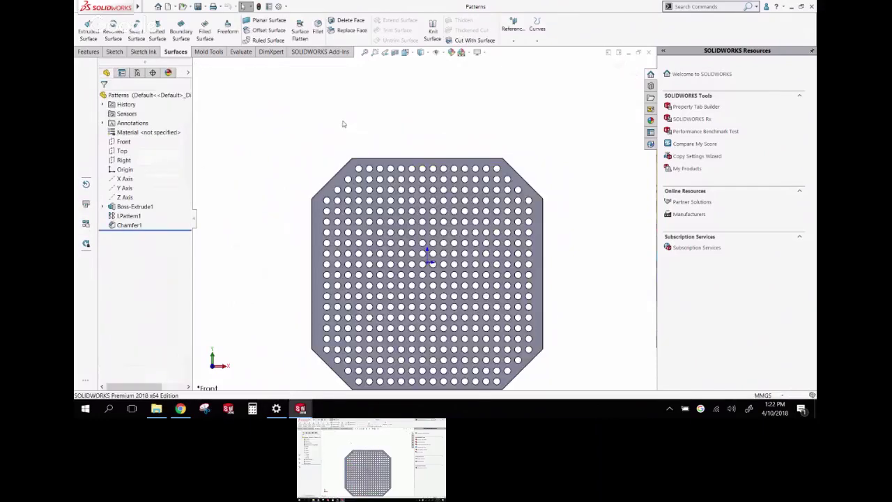
{"action": "middle_click_drag", "start_coordinate": [434, 126], "coordinate": [556, 121]}
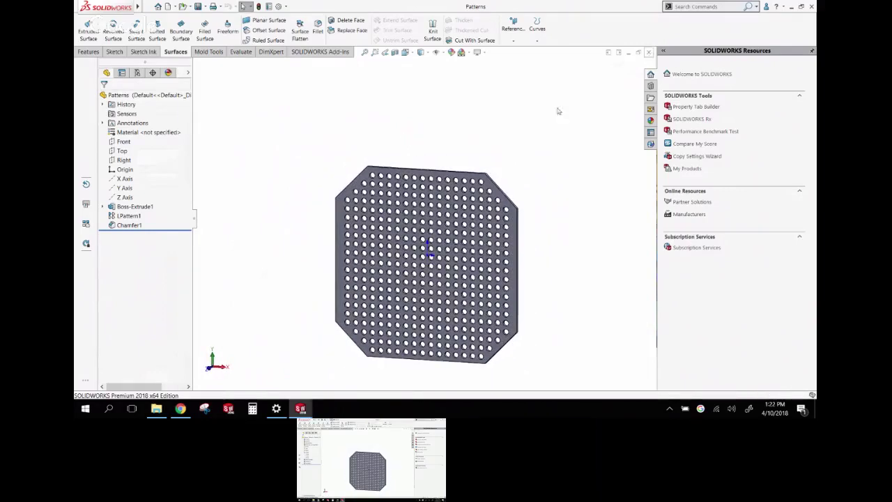
{"action": "key", "text": "ctrl+Tab"}
{"action": "left_click", "coordinate": [187, 56]}
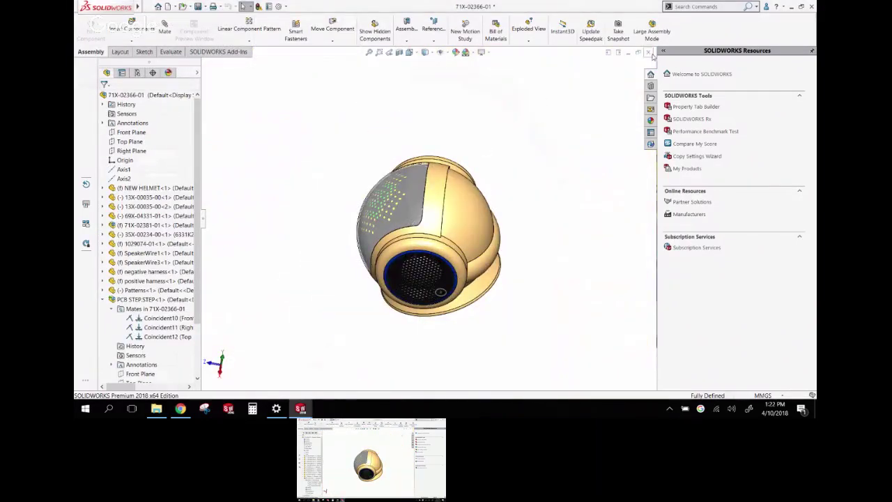
Close the helmet window, saving all documents, and return to robot assembly 1029050-01
{"action": "left_click", "coordinate": [649, 53]}
{"action": "left_click", "coordinate": [395, 185]}
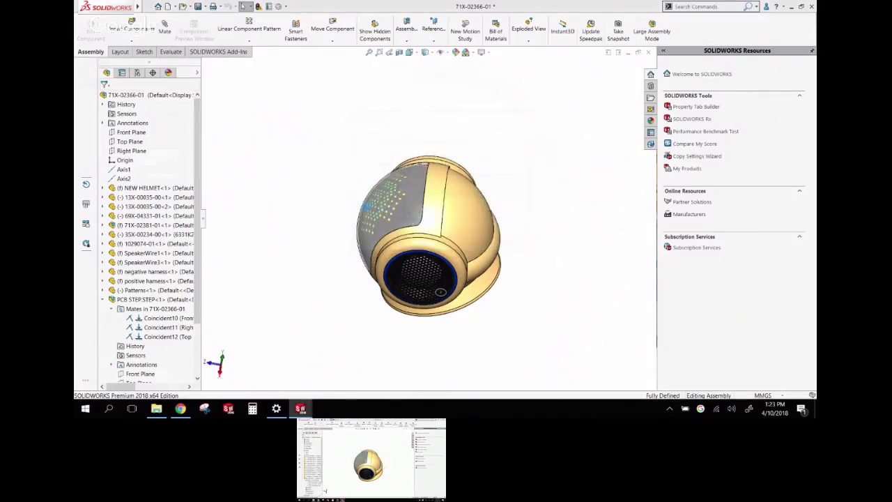
{"action": "left_click", "coordinate": [468, 225]}
{"action": "left_click", "coordinate": [188, 55]}
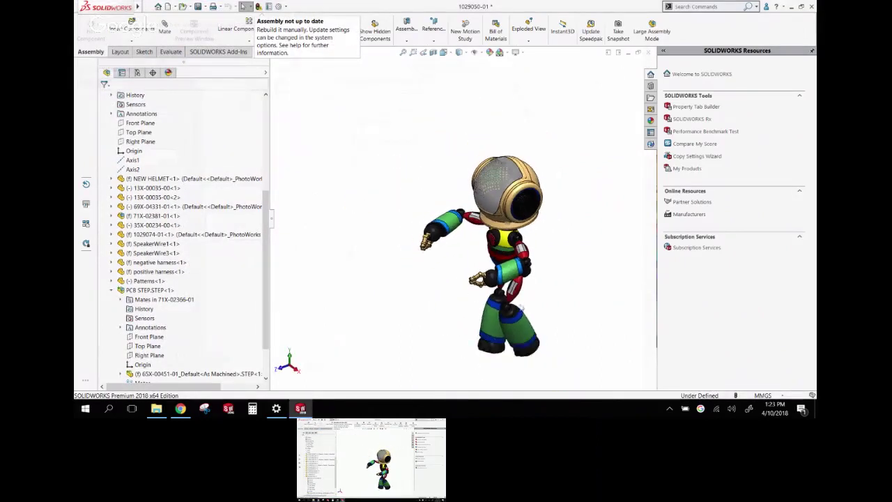
{"action": "scroll", "coordinate": [521, 308], "scroll_direction": "down", "scroll_amount": 3}
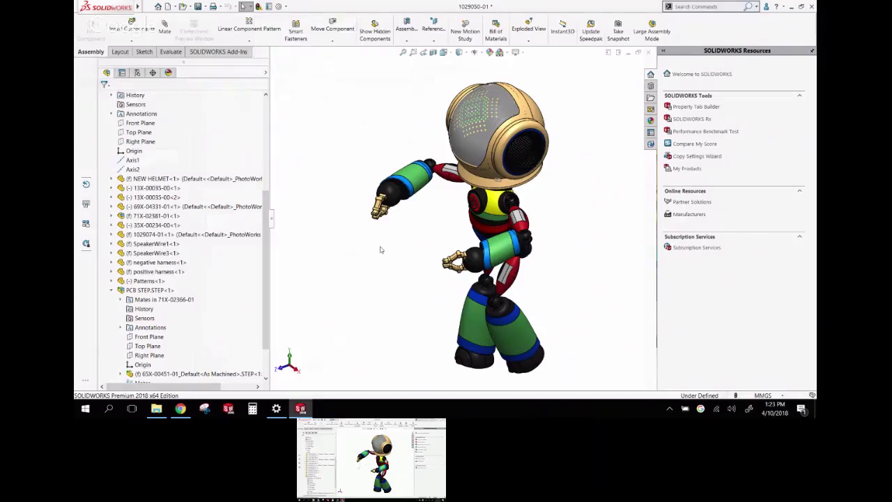
Open the NEW HELMET part in its own window and orbit around it
{"action": "right_click", "coordinate": [528, 112]}
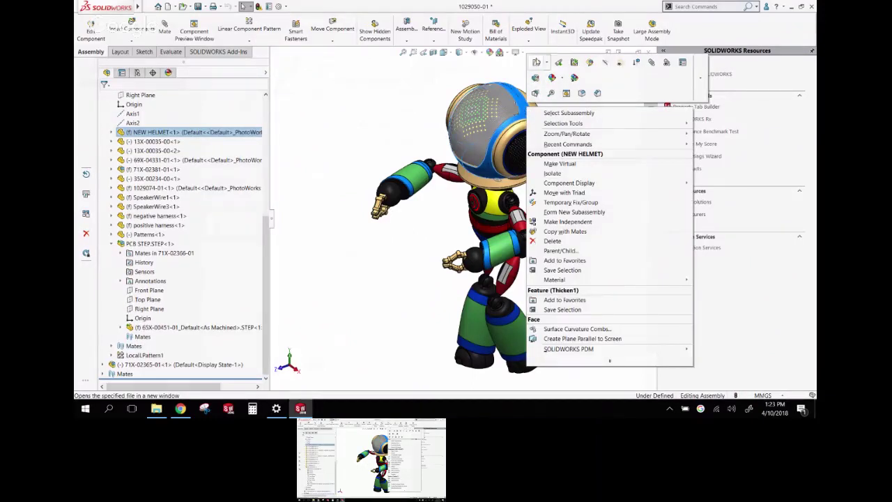
{"action": "left_click", "coordinate": [536, 62]}
{"action": "scroll", "coordinate": [444, 210], "scroll_direction": "up", "scroll_amount": 5}
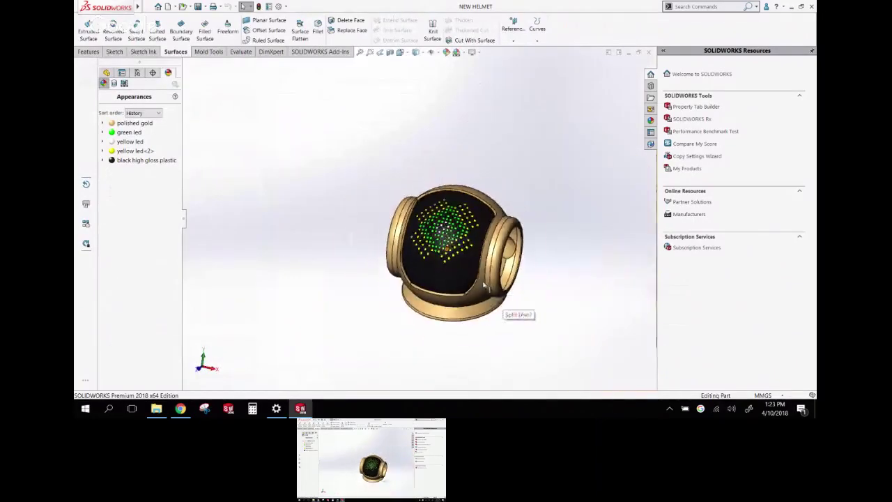
{"action": "middle_click_drag", "start_coordinate": [444, 209], "coordinate": [454, 253]}
Try a sketch on the helmet's rear ring face, discard it, then open System Options
{"action": "left_click", "coordinate": [454, 252]}
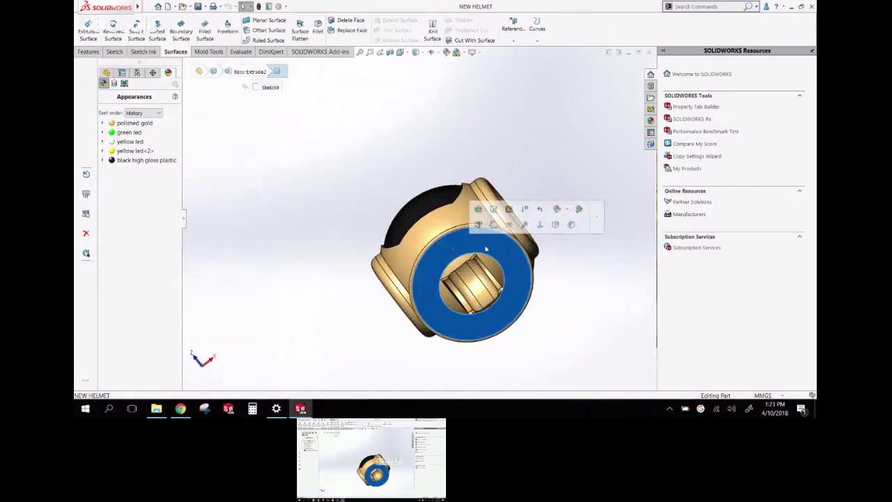
{"action": "left_click", "coordinate": [494, 225]}
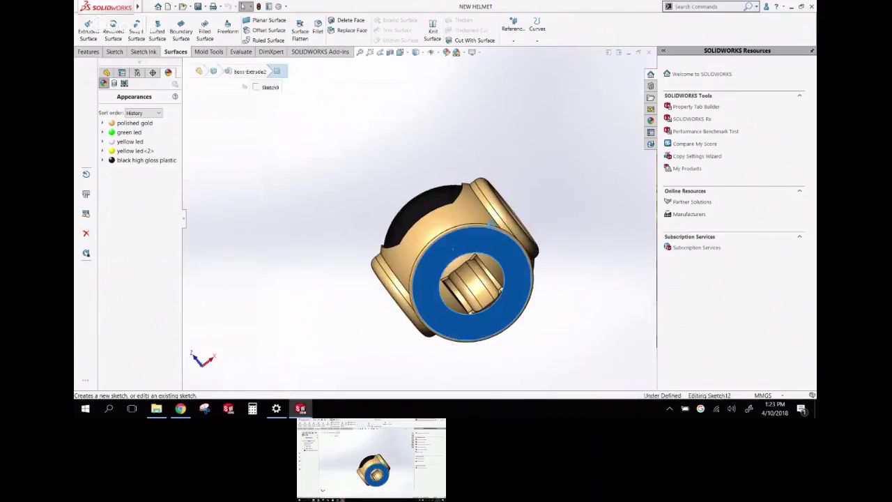
{"action": "middle_click_drag", "start_coordinate": [390, 230], "coordinate": [405, 332]}
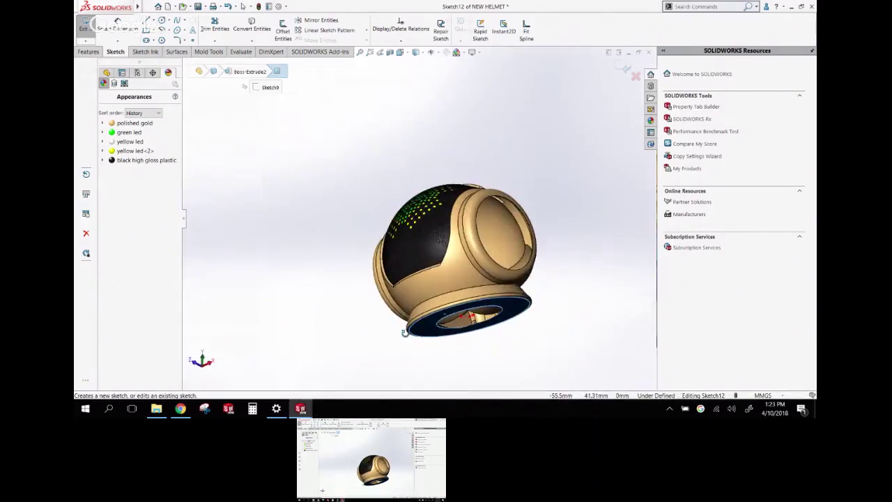
{"action": "left_click", "coordinate": [636, 75]}
{"action": "left_click", "coordinate": [460, 209]}
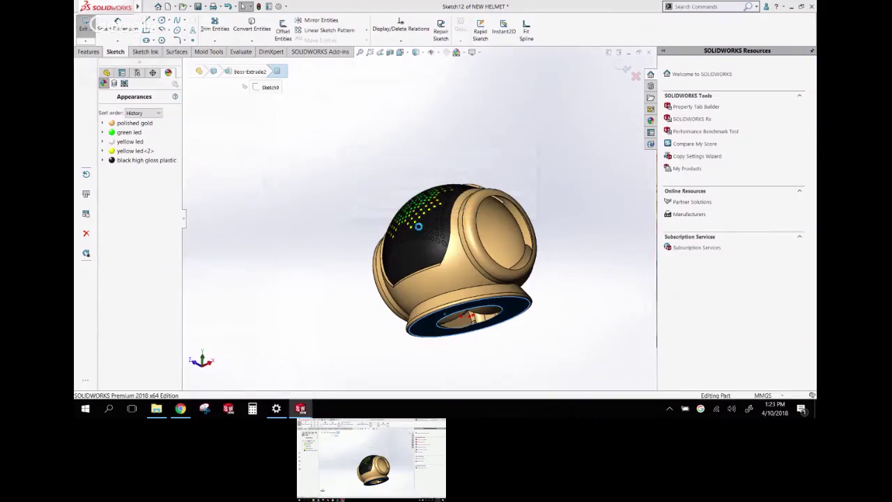
{"action": "left_click", "coordinate": [285, 6]}
{"action": "left_click", "coordinate": [287, 16]}
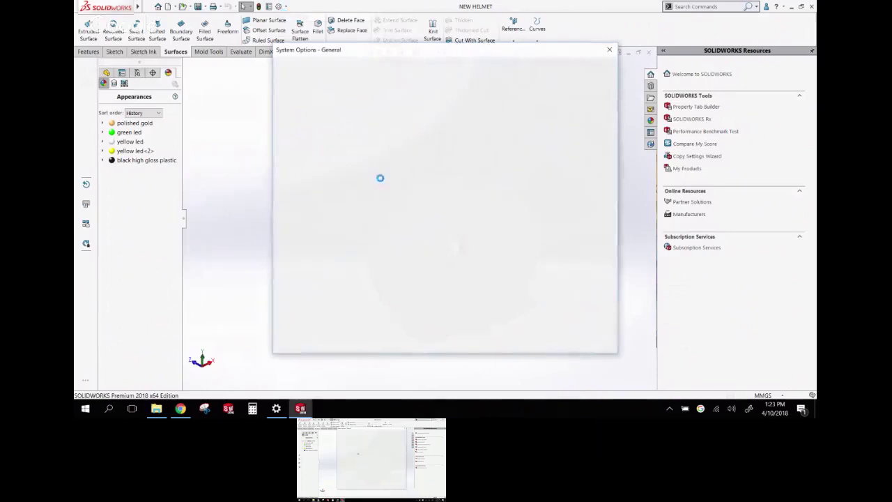
Enable 'Auto-rotate view normal to sketch plane on sketch creation and sketch edit' in Sketch options
{"action": "left_click", "coordinate": [290, 126]}
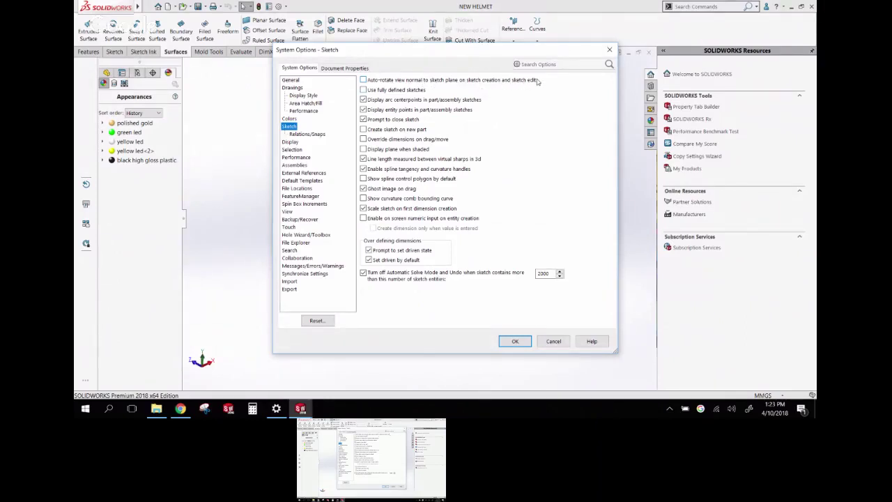
{"action": "left_click", "coordinate": [363, 80]}
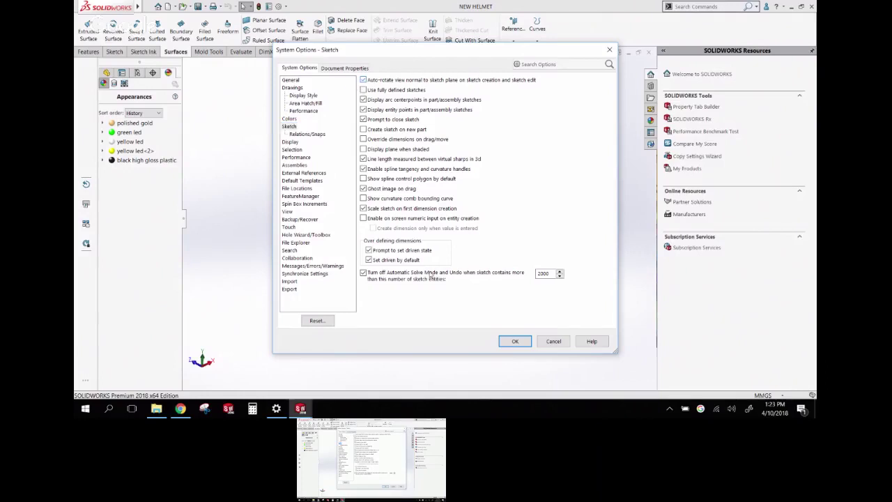
{"action": "left_click", "coordinate": [505, 341]}
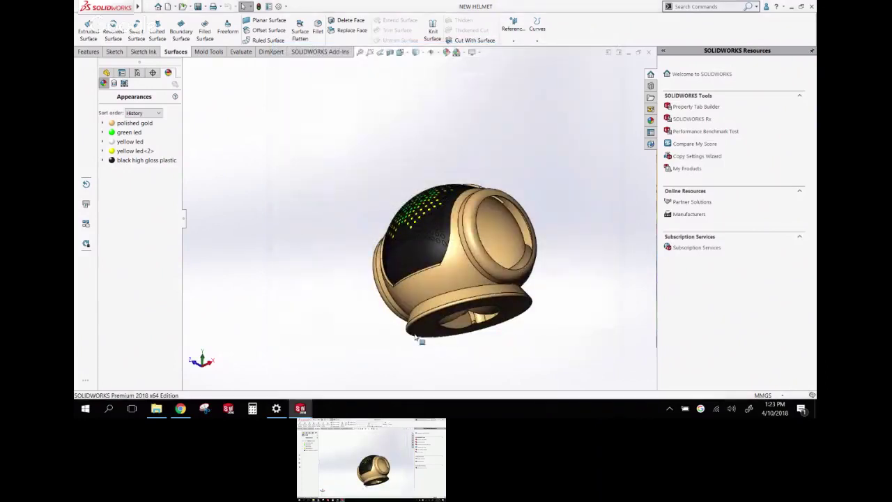
Sketch two small circles on the helmet's bottom ring face and exit the sketch
{"action": "left_click", "coordinate": [428, 334]}
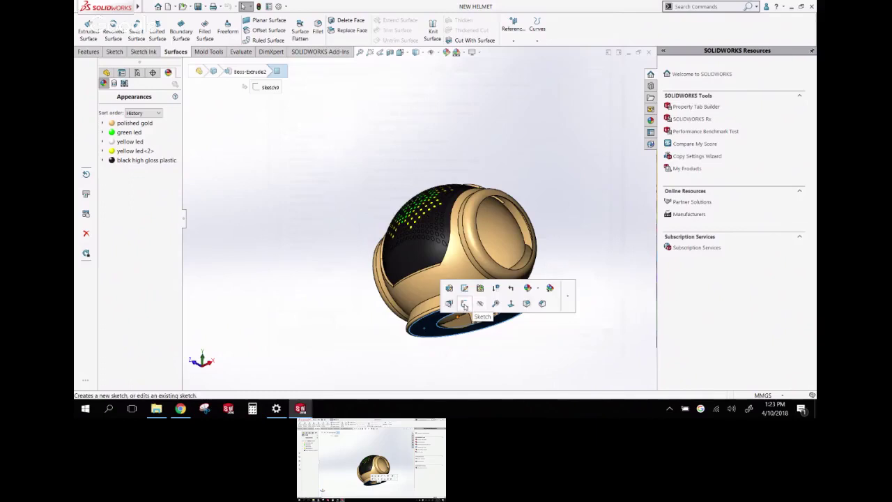
{"action": "left_click", "coordinate": [465, 303]}
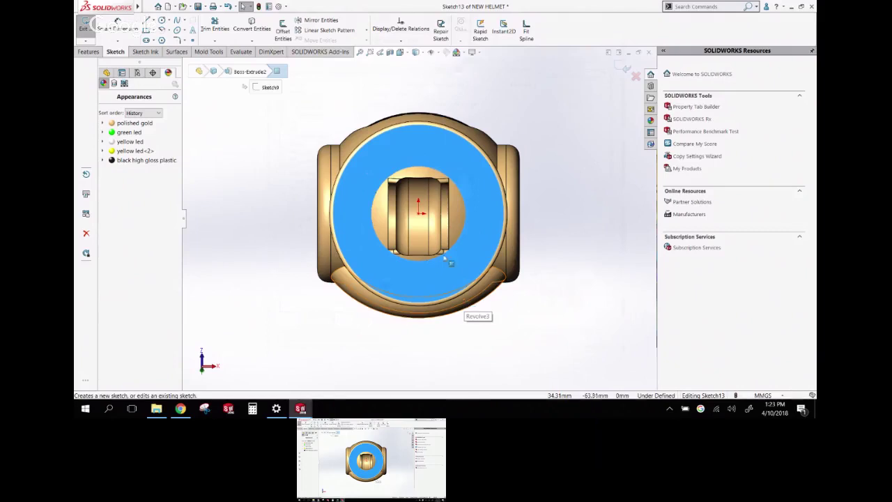
{"action": "left_click", "coordinate": [168, 21]}
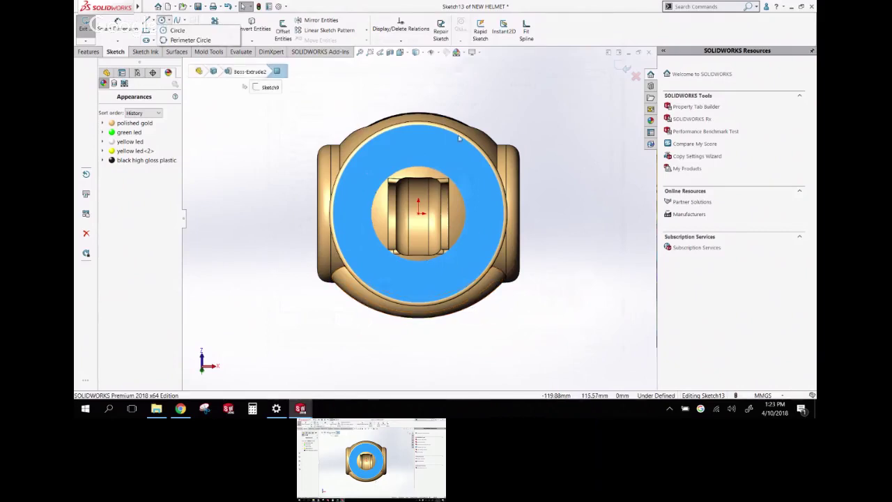
{"action": "left_click", "coordinate": [421, 143]}
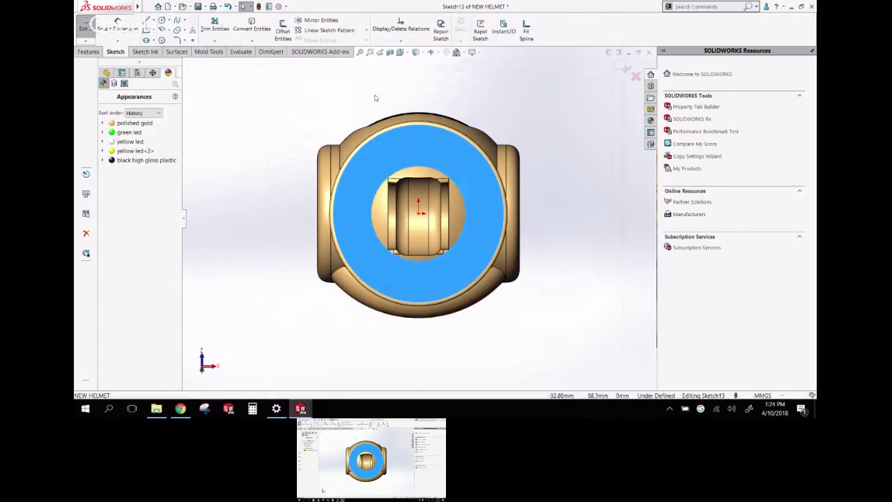
{"action": "right_click_drag", "start_coordinate": [388, 90], "coordinate": [472, 94]}
{"action": "left_click", "coordinate": [419, 149]}
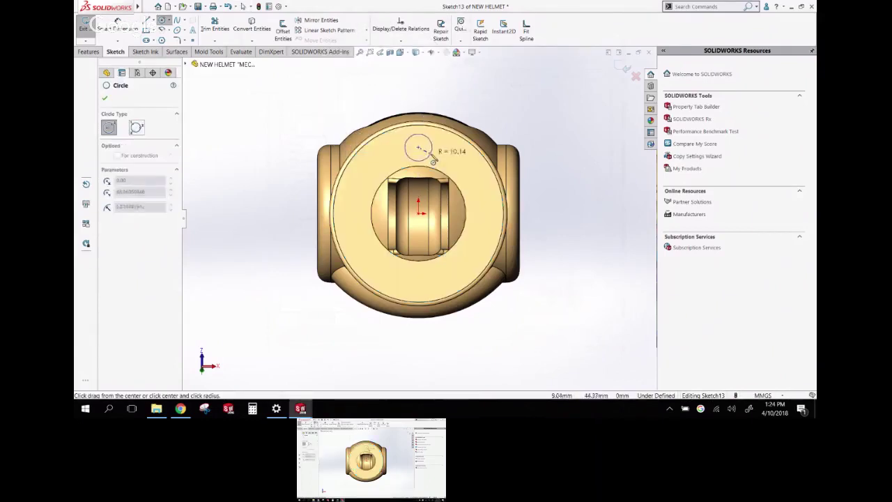
{"action": "left_click", "coordinate": [432, 161]}
{"action": "left_click", "coordinate": [481, 219]}
{"action": "left_click", "coordinate": [492, 228]}
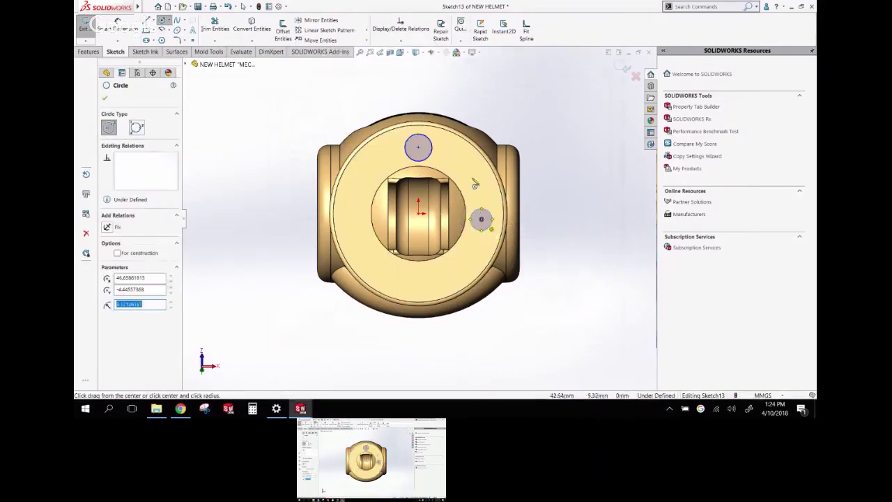
{"action": "key", "text": "ctrl+7"}
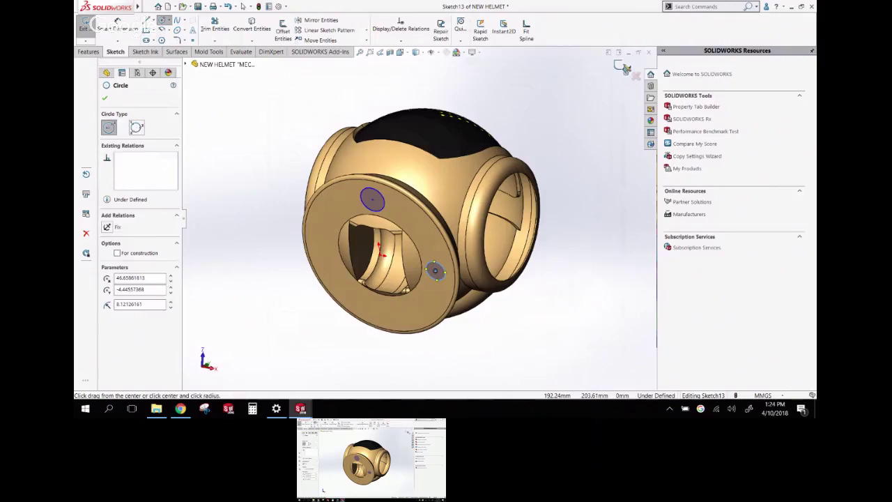
{"action": "left_click", "coordinate": [627, 68]}
Open Sketch6 for editing, leave it unchanged, and reopen System Options
{"action": "mouse_move", "coordinate": [559, 160]}
{"action": "middle_mouse_down"}
{"action": "mouse_move", "coordinate": [534, 135]}
{"action": "mouse_move", "coordinate": [431, 266]}
{"action": "middle_mouse_up"}
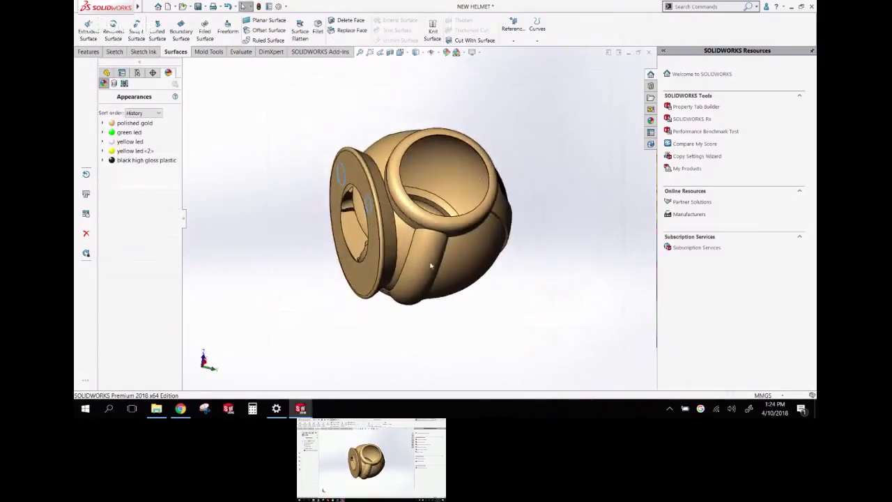
{"action": "left_click", "coordinate": [420, 271]}
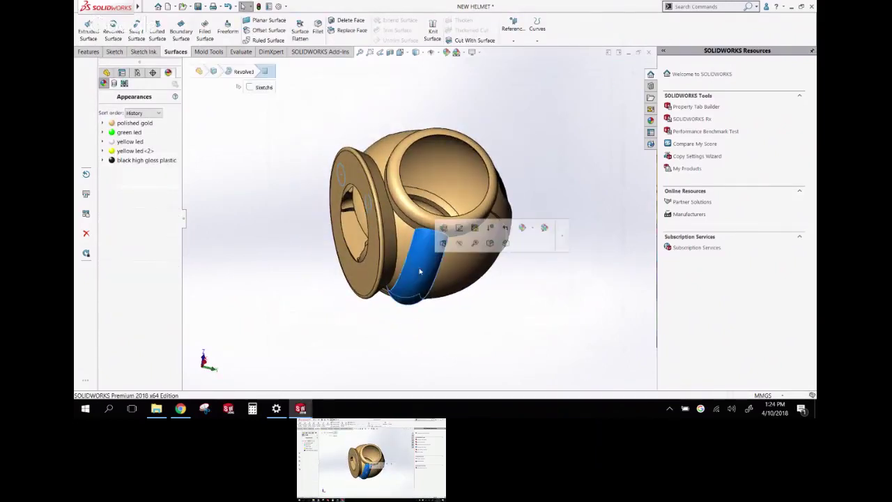
{"action": "left_click", "coordinate": [456, 228]}
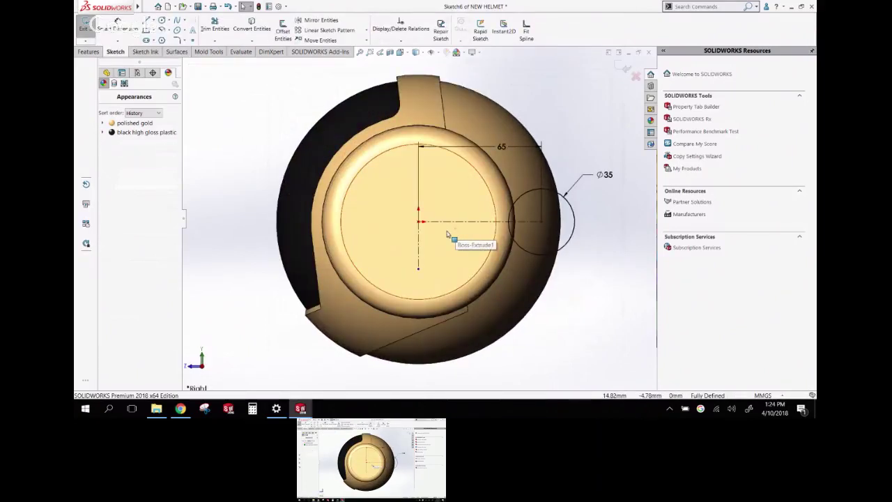
{"action": "left_click", "coordinate": [623, 67]}
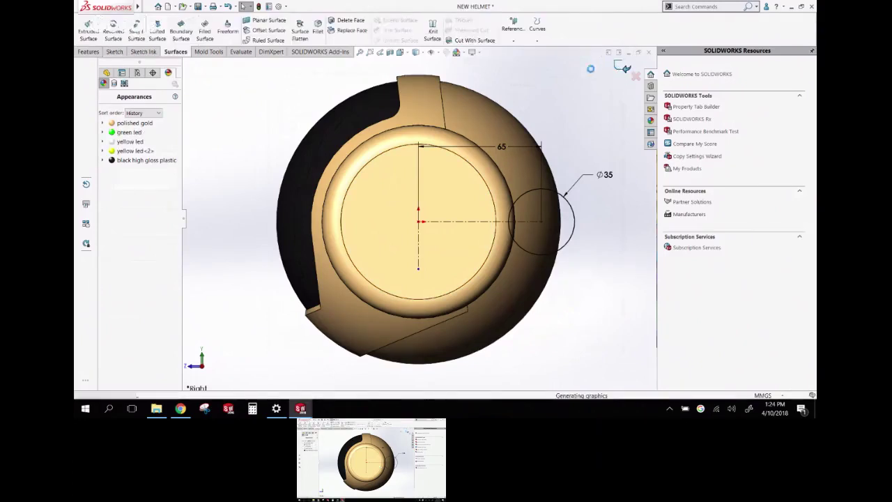
{"action": "left_click", "coordinate": [285, 6]}
{"action": "left_click", "coordinate": [296, 15]}
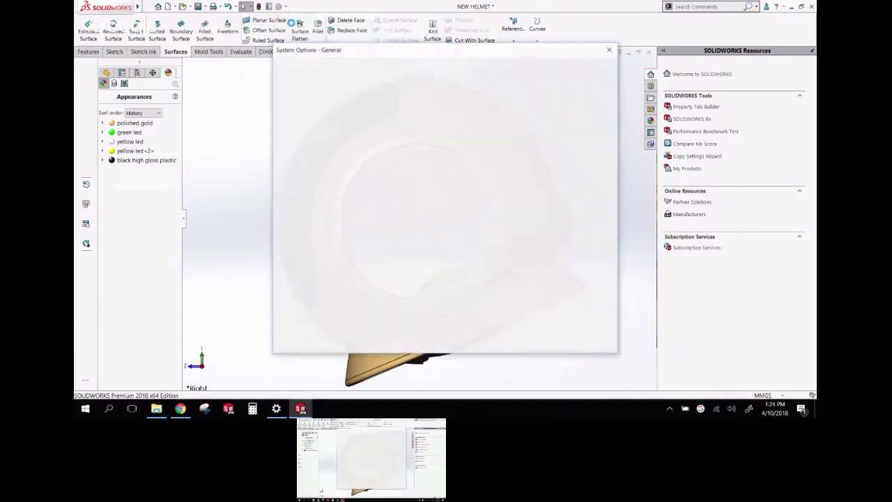
Turn off 'Auto-rotate view normal to sketch plane' in the System Options sketch settings
{"action": "left_click", "coordinate": [289, 126]}
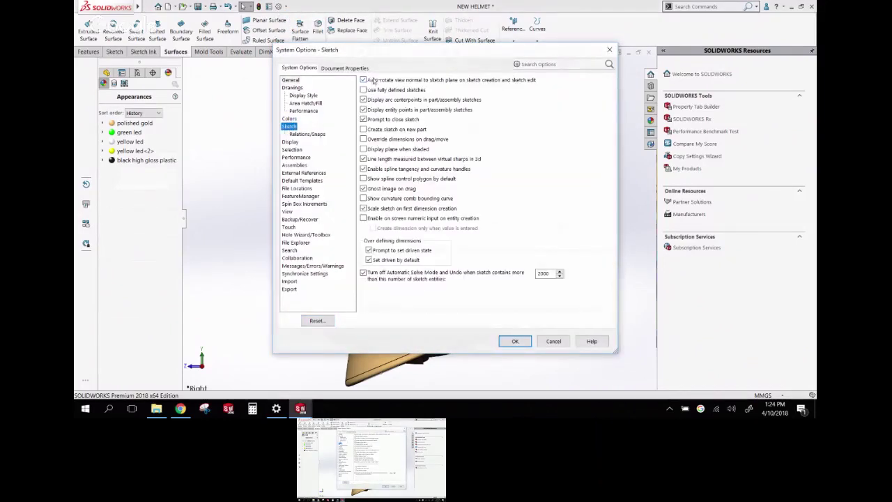
{"action": "left_click", "coordinate": [363, 80]}
{"action": "left_click", "coordinate": [517, 342]}
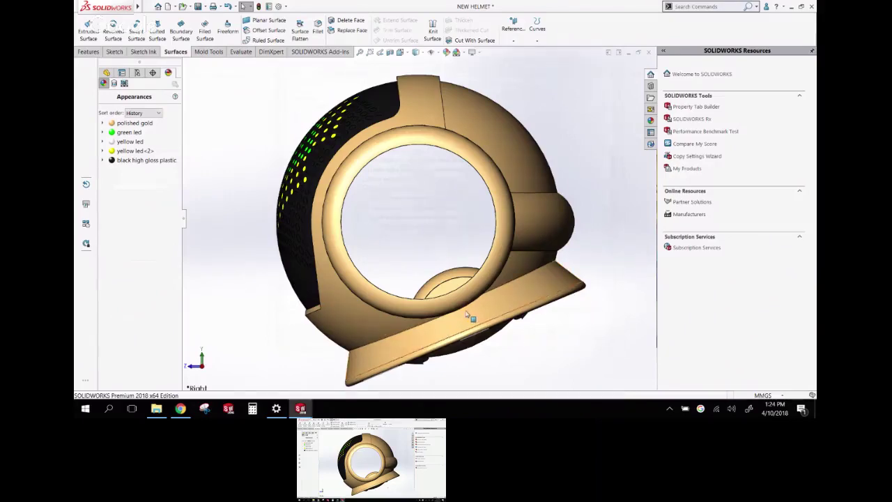
Close the NEW HELMET part without saving its changes
{"action": "scroll", "coordinate": [472, 317], "scroll_direction": "up", "scroll_amount": 2}
{"action": "middle_click_drag", "start_coordinate": [473, 318], "coordinate": [293, 168]}
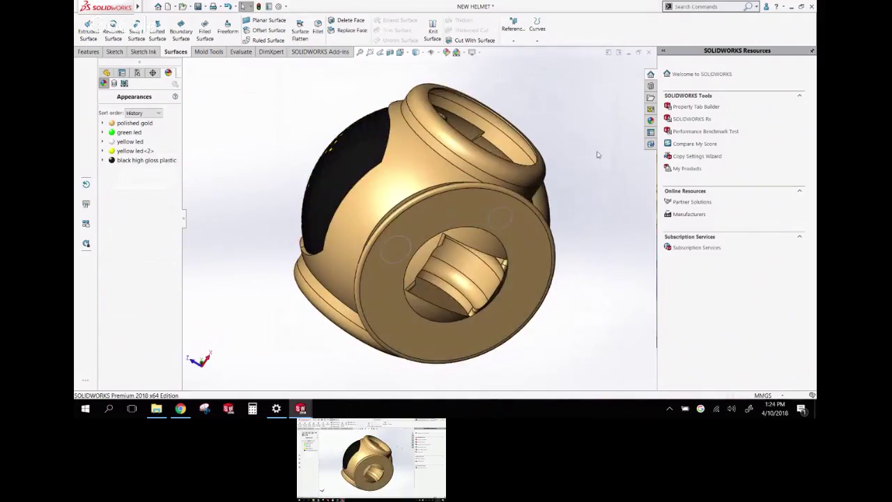
{"action": "left_click", "coordinate": [648, 54]}
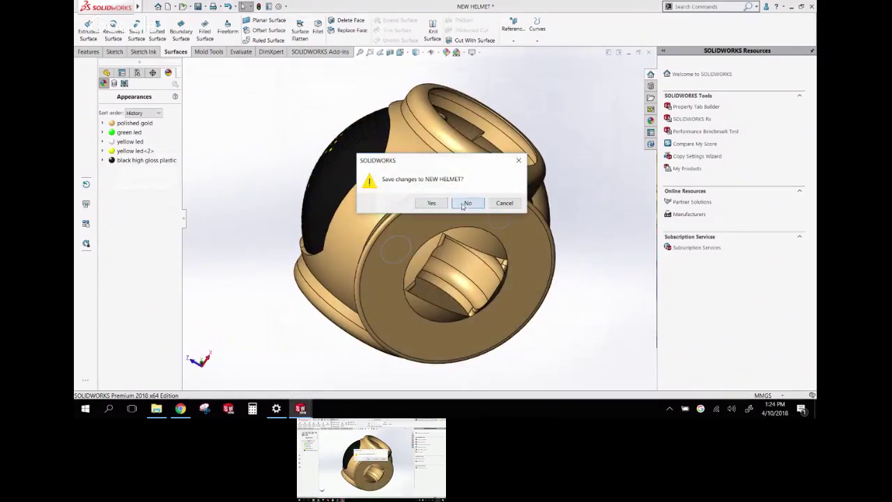
{"action": "left_click", "coordinate": [464, 202]}
{"action": "left_click", "coordinate": [418, 224]}
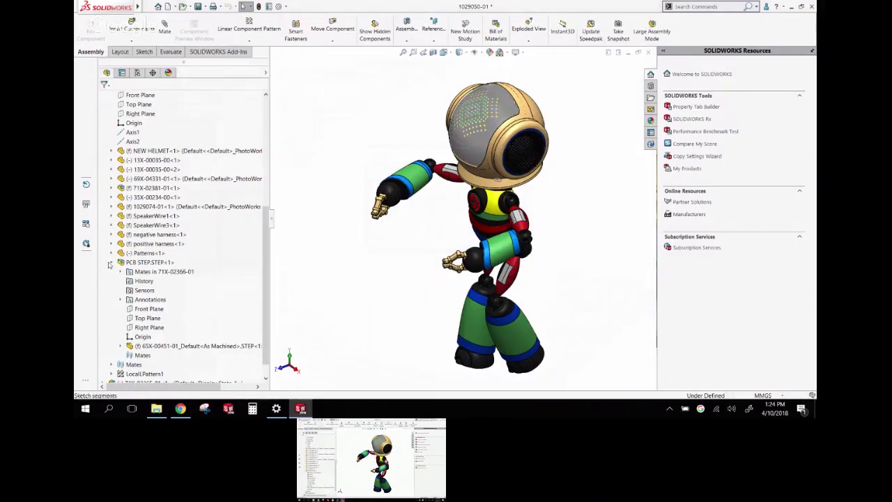
Collapse PCB STEP, then close robot assembly 1029050-01 with Don't Save and dismiss the save-failure warning
{"action": "left_click", "coordinate": [111, 262]}
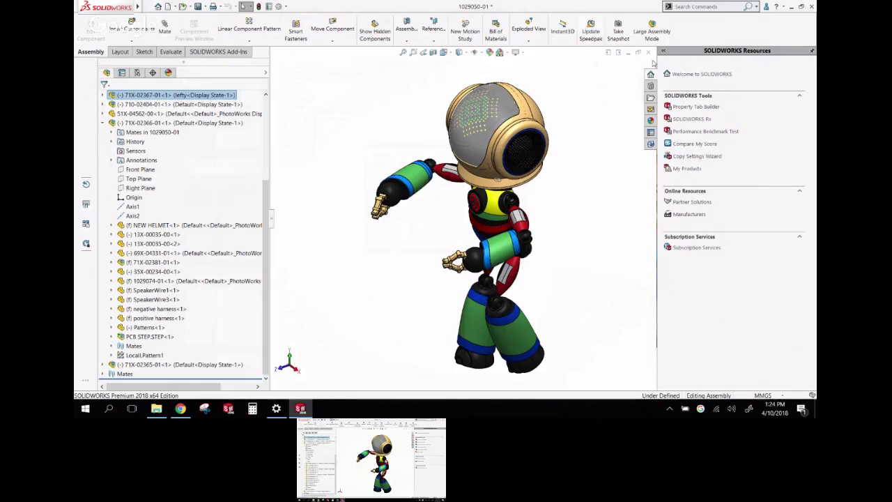
{"action": "left_click", "coordinate": [650, 53]}
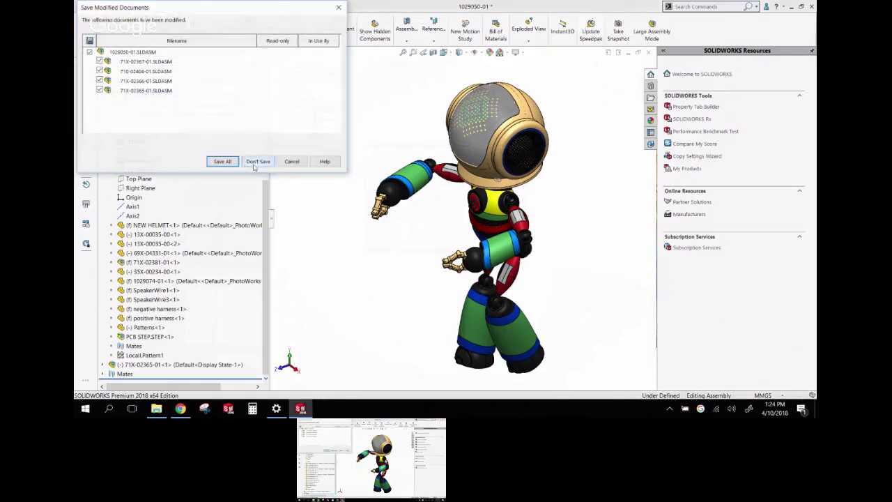
{"action": "left_click", "coordinate": [256, 162]}
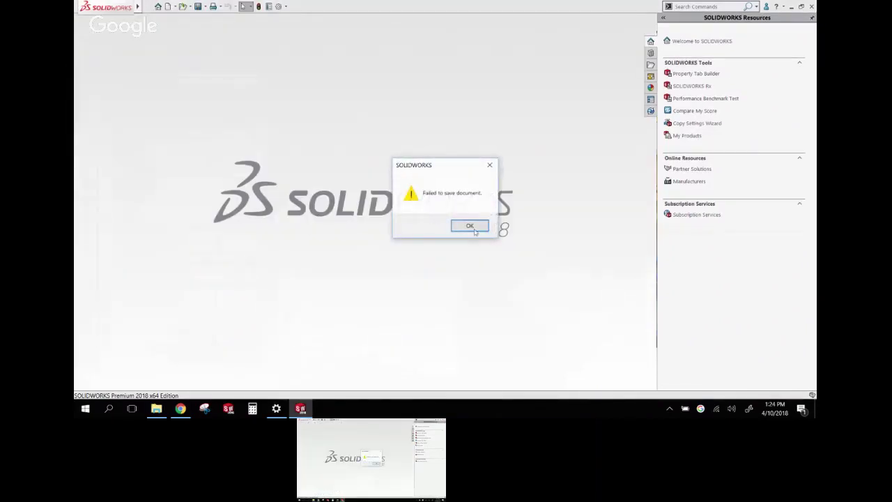
{"action": "left_click", "coordinate": [471, 227]}
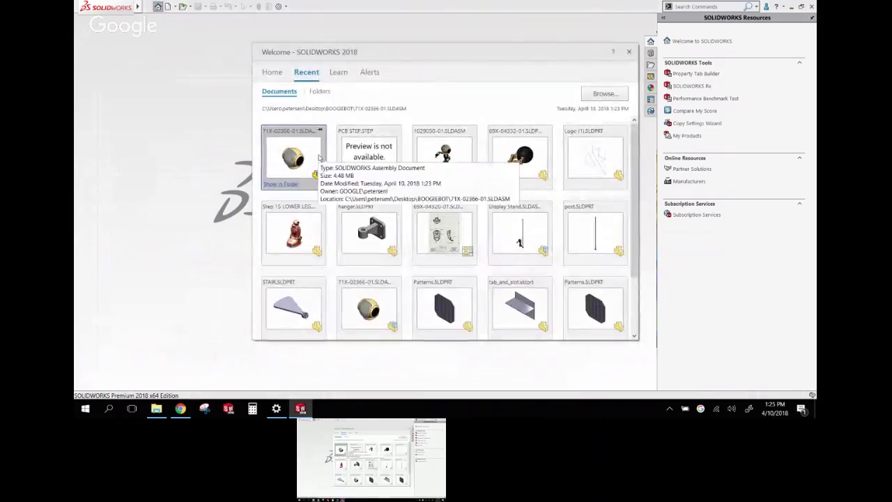
Open the Display Stand assembly from the recent documents and start a Linear Component Pattern
{"action": "left_click", "coordinate": [518, 231]}
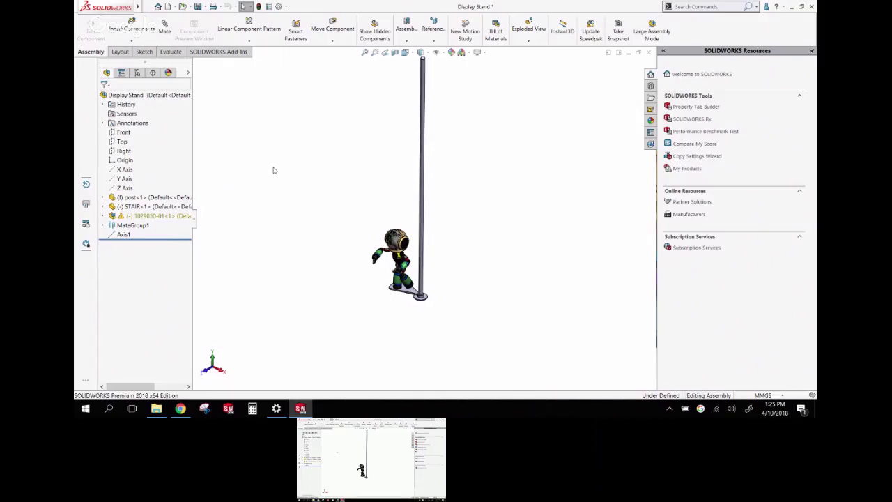
{"action": "left_click", "coordinate": [249, 26]}
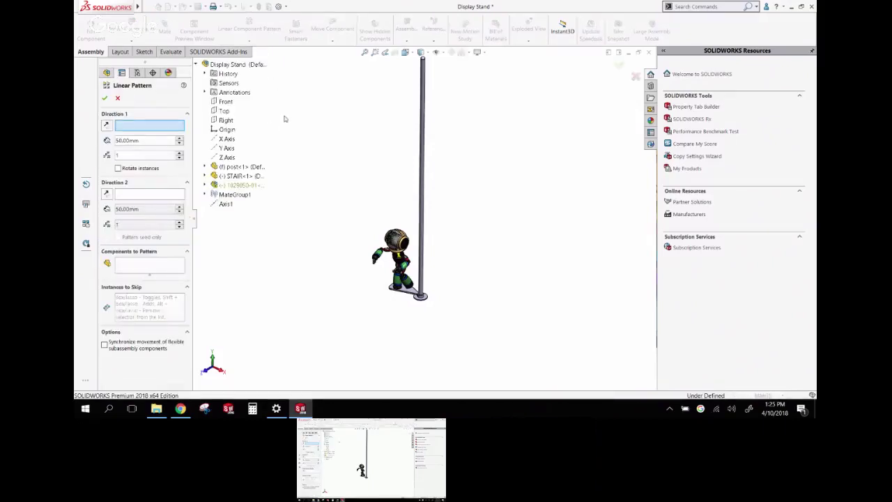
Try a pattern along Axis1 with 500 mm spacing, then cancel it
{"action": "left_click", "coordinate": [226, 204]}
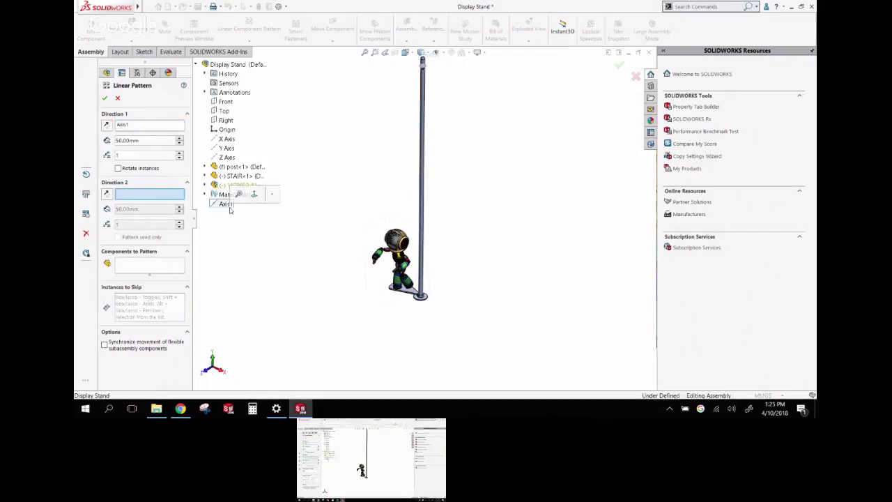
{"action": "left_click", "coordinate": [149, 140]}
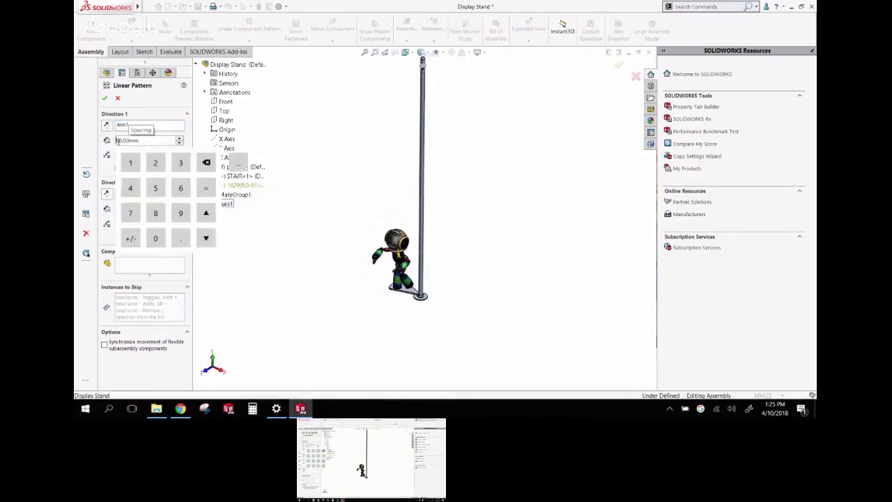
{"action": "type", "text": "0"}
{"action": "key", "text": "Return"}
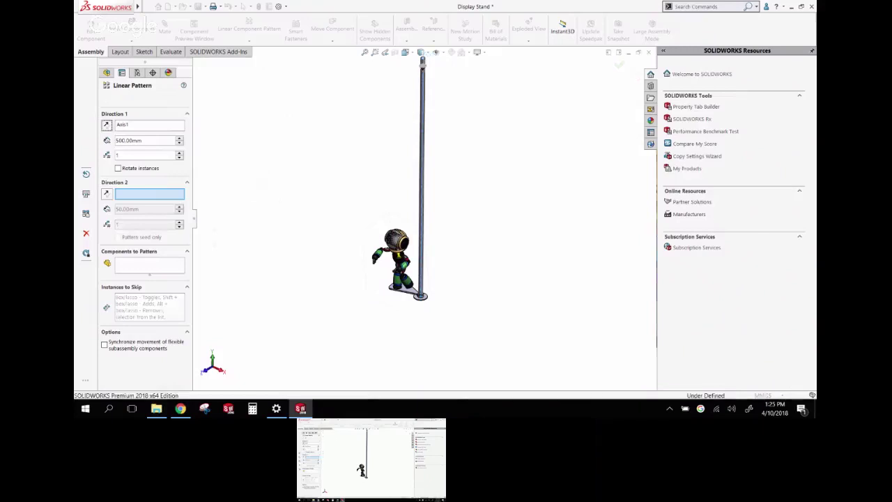
{"action": "key", "text": "Escape"}
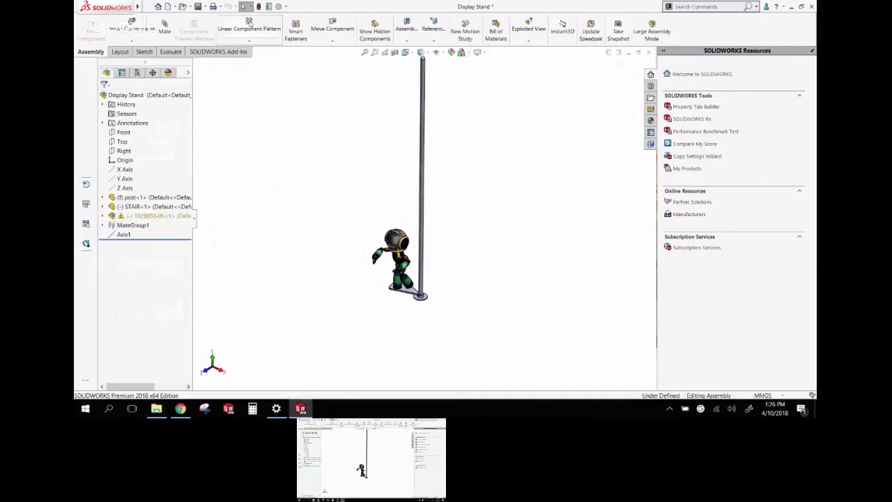
Restart the linear pattern along Axis1 with components 1029050-01<1> and STAIR<1>
{"action": "left_click", "coordinate": [249, 28]}
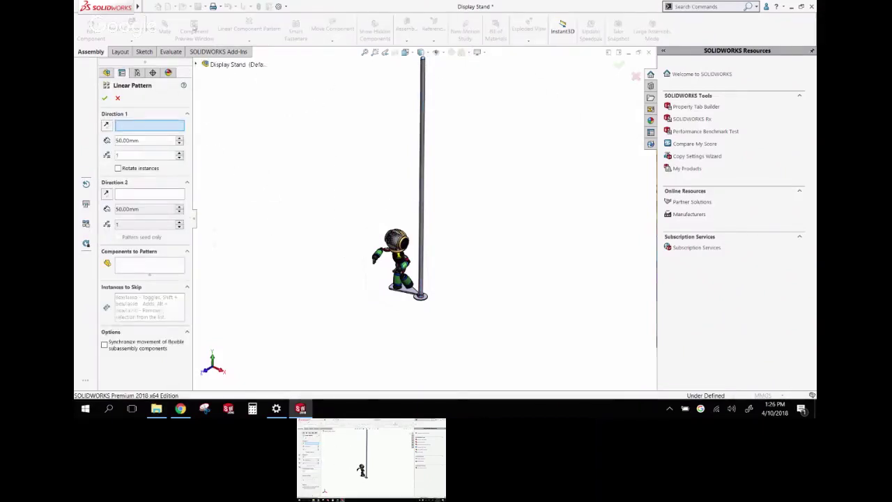
{"action": "left_click", "coordinate": [196, 64]}
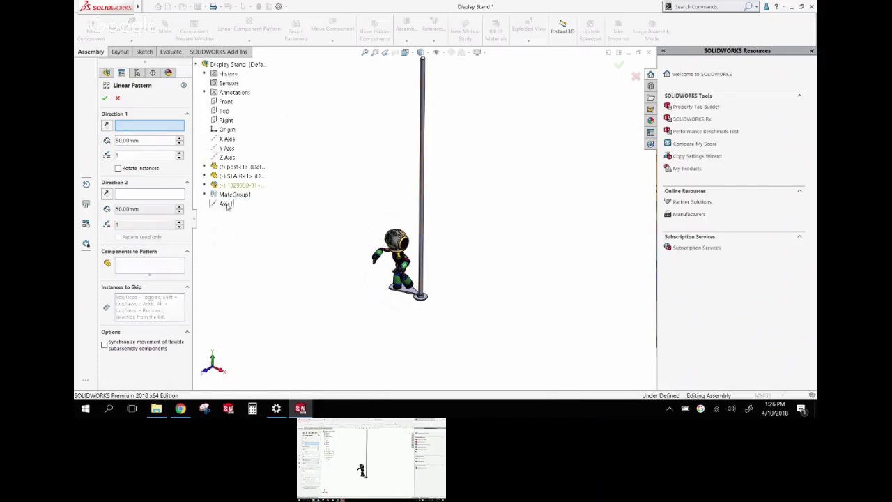
{"action": "left_click", "coordinate": [226, 205]}
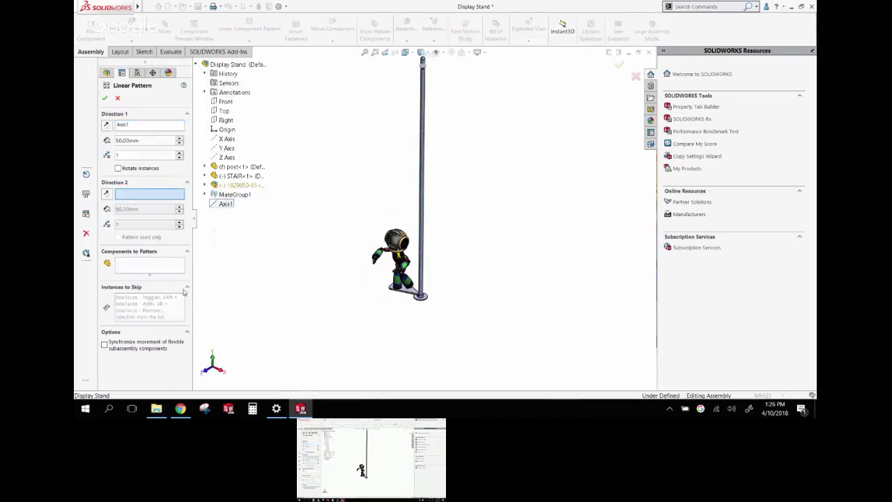
{"action": "left_click", "coordinate": [129, 267]}
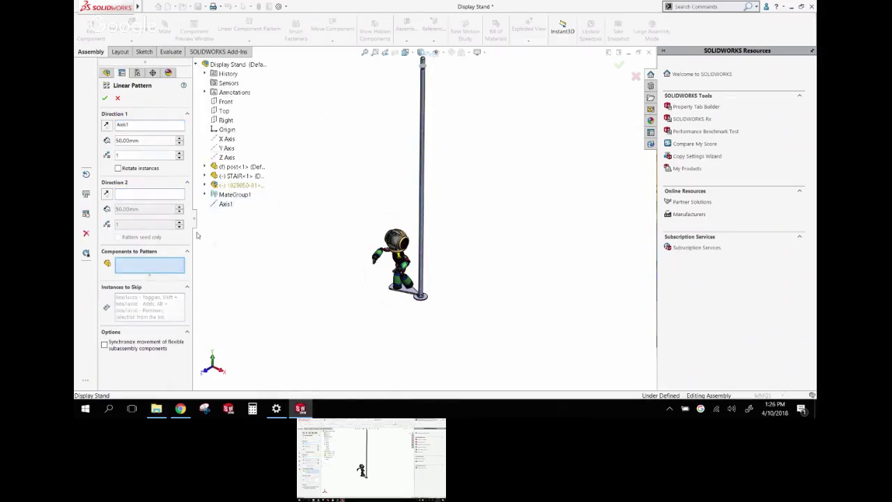
{"action": "left_click", "coordinate": [230, 186]}
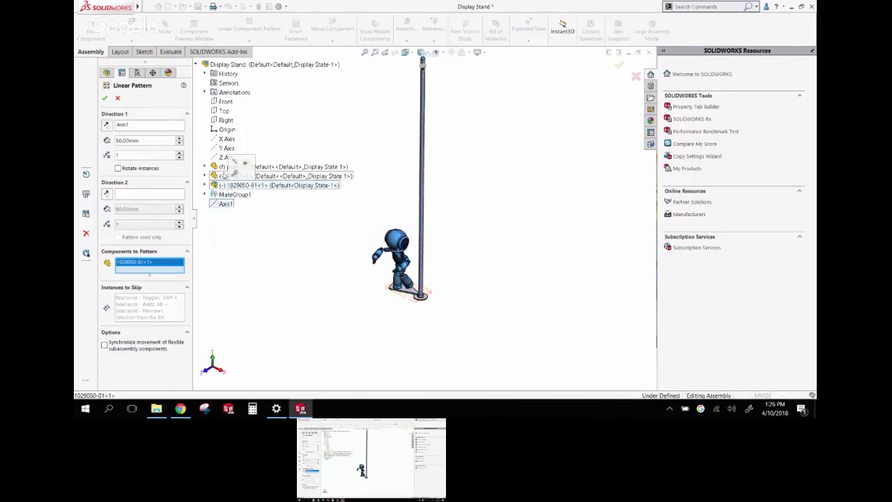
{"action": "left_click", "coordinate": [239, 177]}
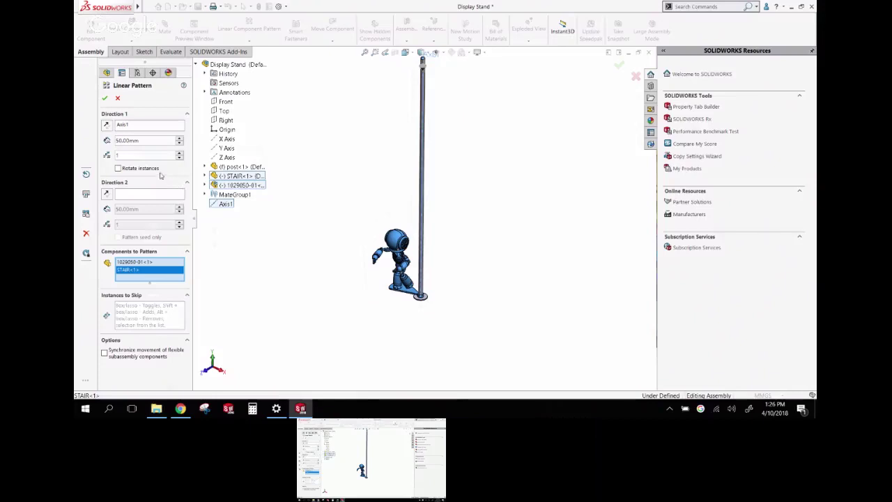
Raise the spacing between copies and set the pattern to two instances
{"action": "left_click", "coordinate": [144, 141]}
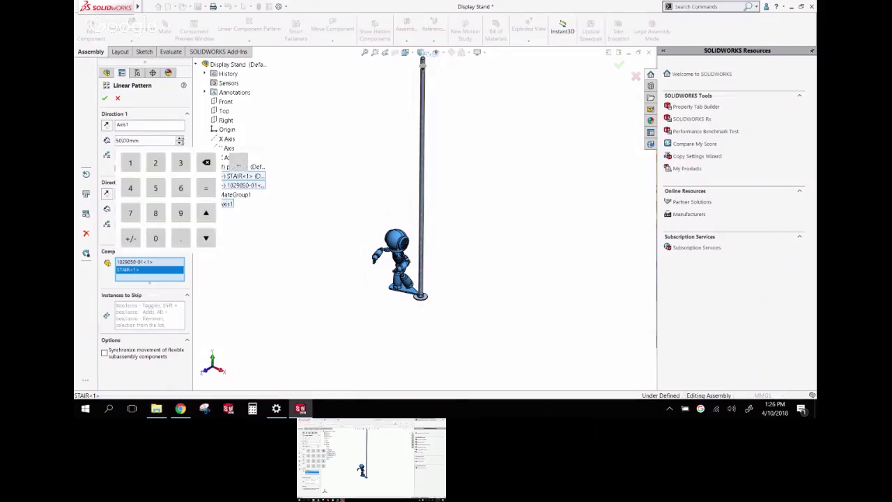
{"action": "left_click", "coordinate": [180, 138]}
{"action": "left_click", "coordinate": [180, 138]}
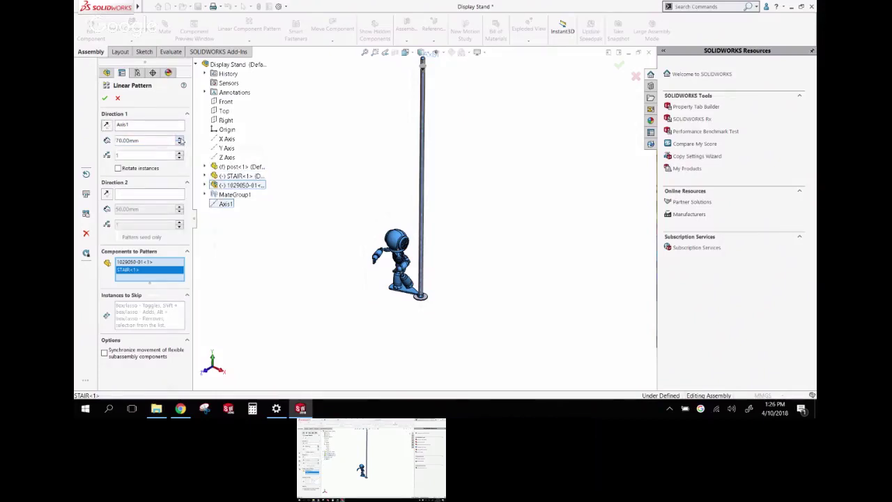
{"action": "left_click", "coordinate": [180, 139], "text": "ctrl"}
{"action": "left_click", "coordinate": [180, 139]}
{"action": "left_click", "coordinate": [180, 139]}
{"action": "left_click", "coordinate": [180, 139]}
{"action": "left_click", "coordinate": [180, 138]}
{"action": "left_click", "coordinate": [180, 139]}
{"action": "left_click", "coordinate": [180, 139]}
{"action": "left_click", "coordinate": [180, 138]}
{"action": "left_click", "coordinate": [180, 139]}
{"action": "left_click", "coordinate": [180, 139]}
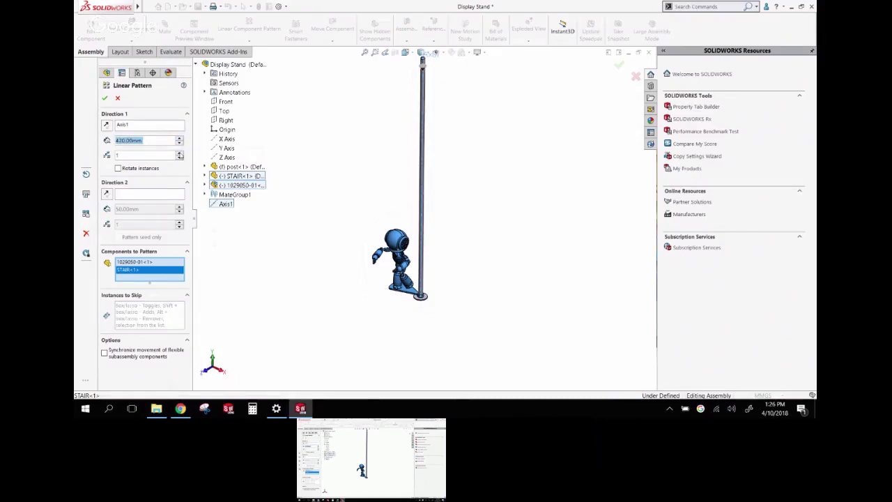
{"action": "left_click", "coordinate": [180, 154]}
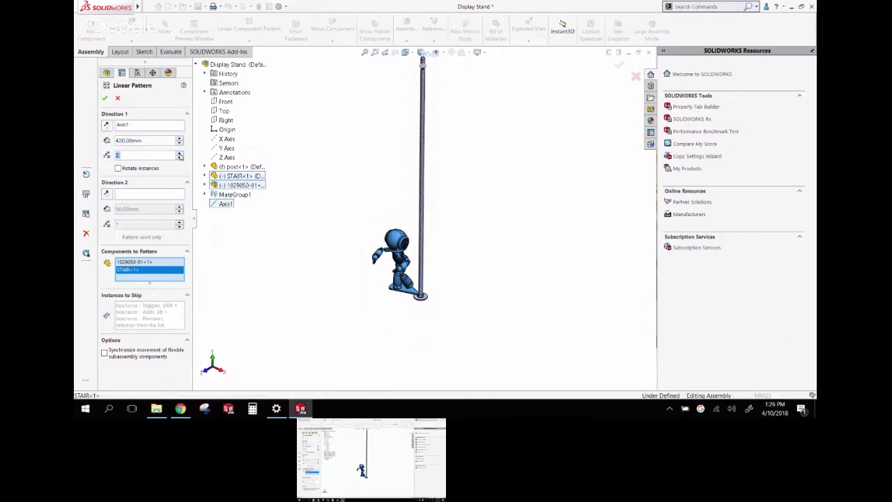
Reverse the direction up the post, set spacing to 500 mm, and use three instances
{"action": "left_click", "coordinate": [106, 124]}
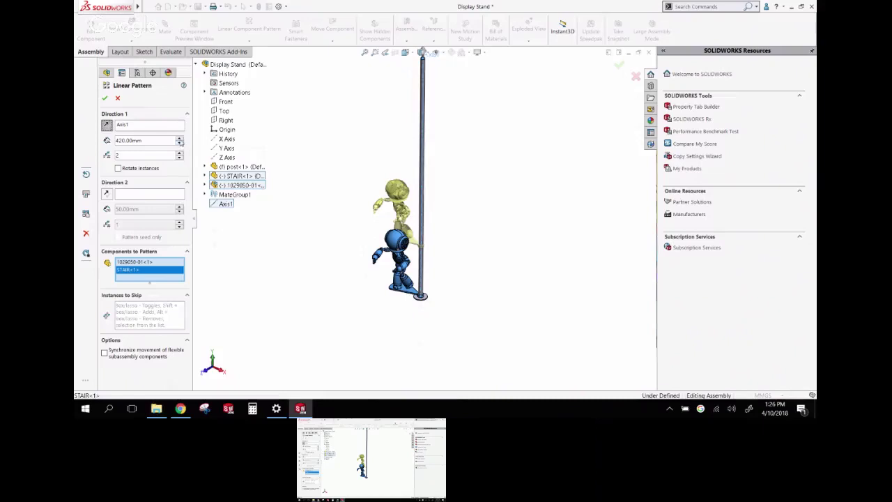
{"action": "left_click", "coordinate": [181, 139]}
{"action": "left_click", "coordinate": [181, 139]}
{"action": "left_click", "coordinate": [181, 139]}
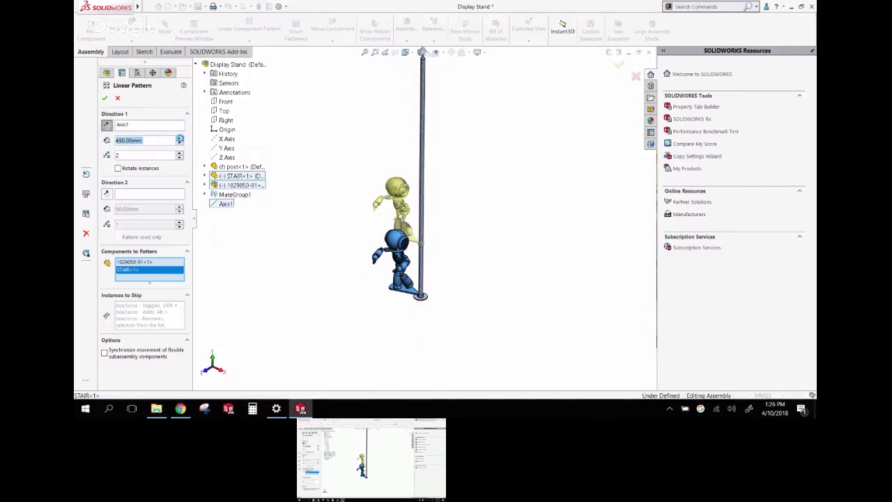
{"action": "left_click", "coordinate": [181, 138]}
{"action": "left_click", "coordinate": [180, 139]}
{"action": "left_click", "coordinate": [181, 139]}
{"action": "left_click", "coordinate": [180, 139]}
{"action": "left_click", "coordinate": [180, 139]}
{"action": "left_click", "coordinate": [180, 138]}
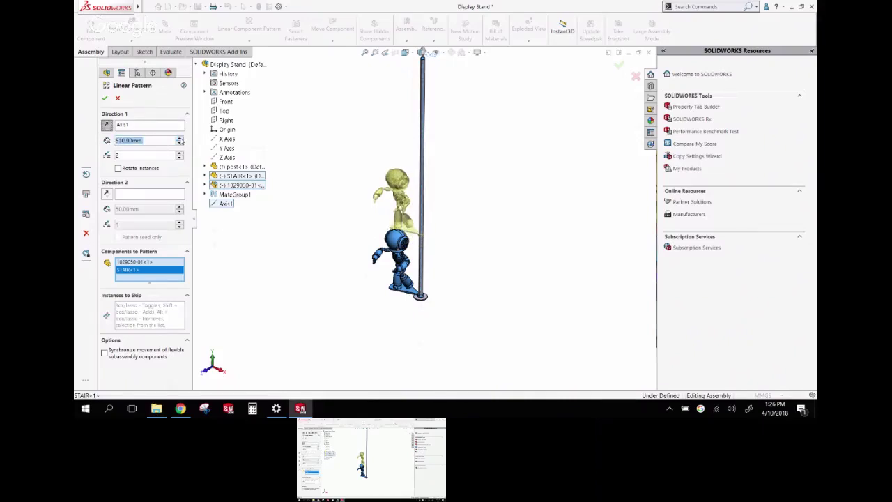
{"action": "left_click", "coordinate": [180, 158]}
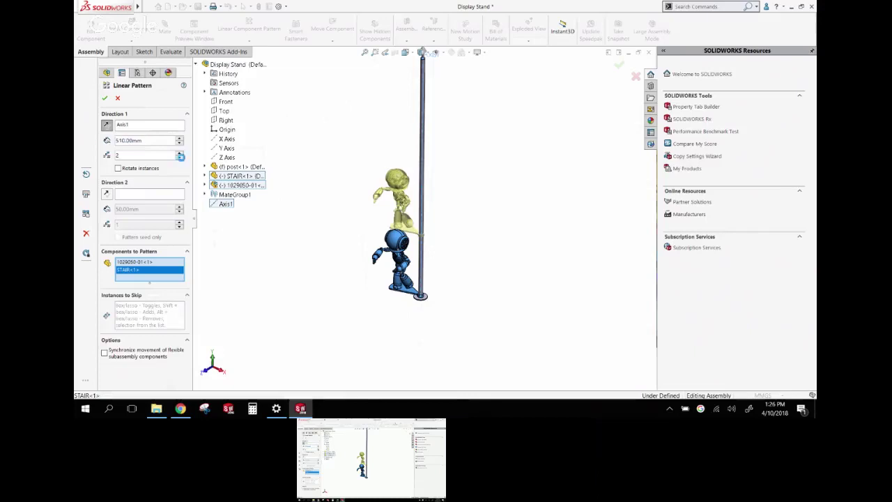
{"action": "left_click", "coordinate": [179, 152]}
{"action": "left_click", "coordinate": [181, 143]}
{"action": "left_click", "coordinate": [180, 152]}
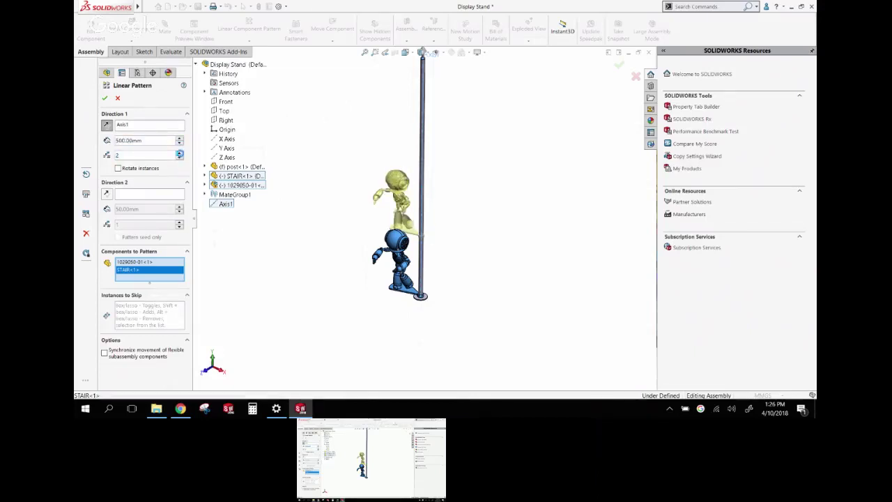
Increase the pattern to four instances and orbit to check the copies along the post
{"action": "left_click", "coordinate": [180, 152]}
{"action": "middle_click_drag", "start_coordinate": [358, 183], "coordinate": [425, 147]}
{"action": "scroll", "coordinate": [430, 146], "scroll_direction": "up", "scroll_amount": 5}
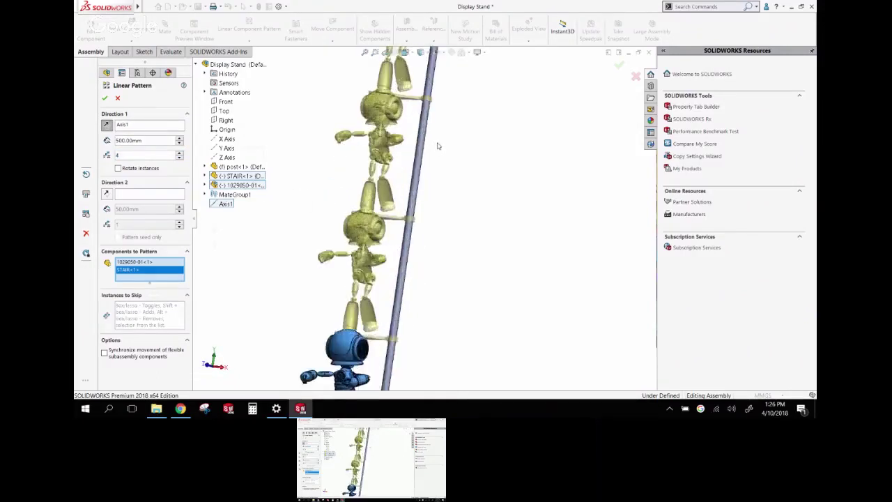
{"action": "scroll", "coordinate": [430, 146], "scroll_direction": "down", "scroll_amount": 6}
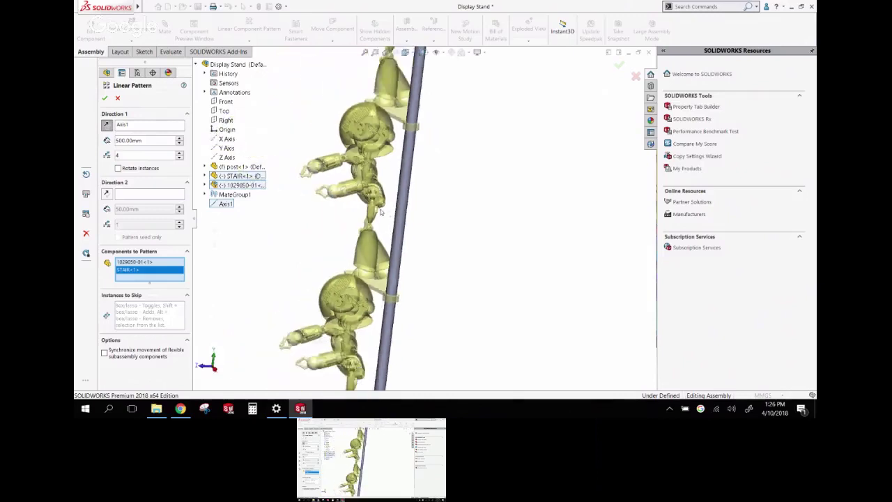
{"action": "middle_click_drag", "start_coordinate": [381, 203], "coordinate": [401, 203]}
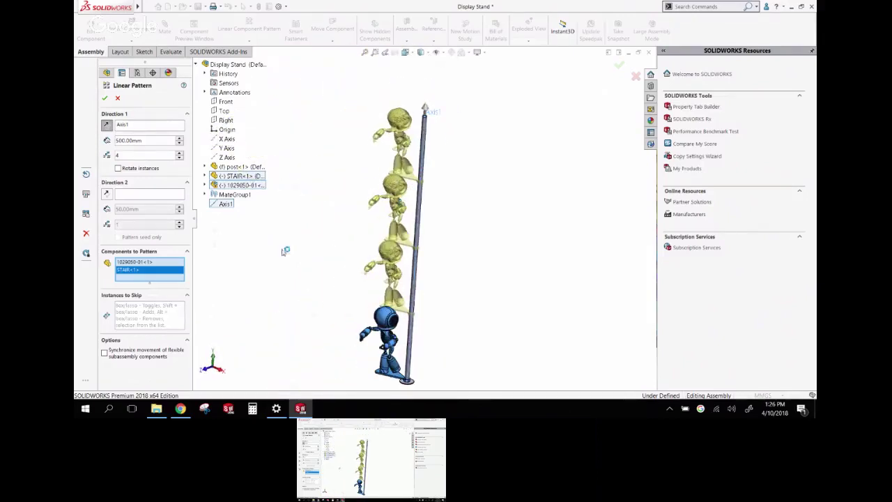
Enable Rotate instances about Axis1 and step the angle up to 37 degrees
{"action": "left_click", "coordinate": [118, 169]}
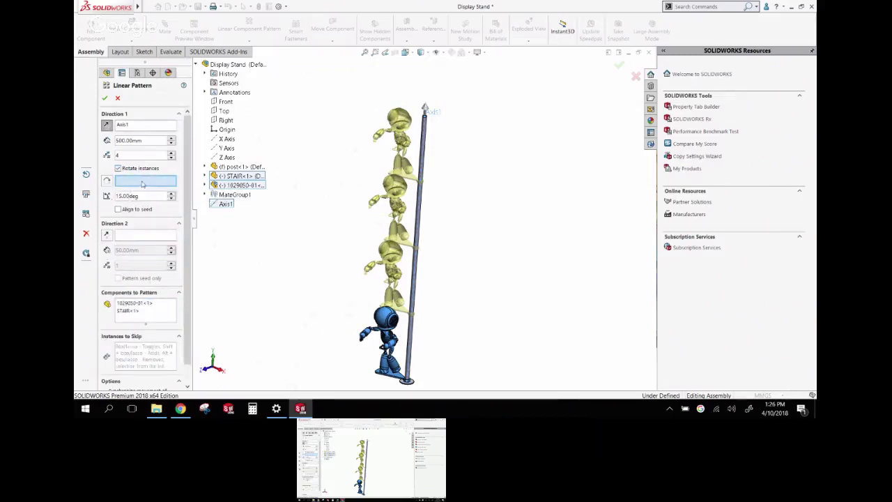
{"action": "left_click", "coordinate": [224, 204]}
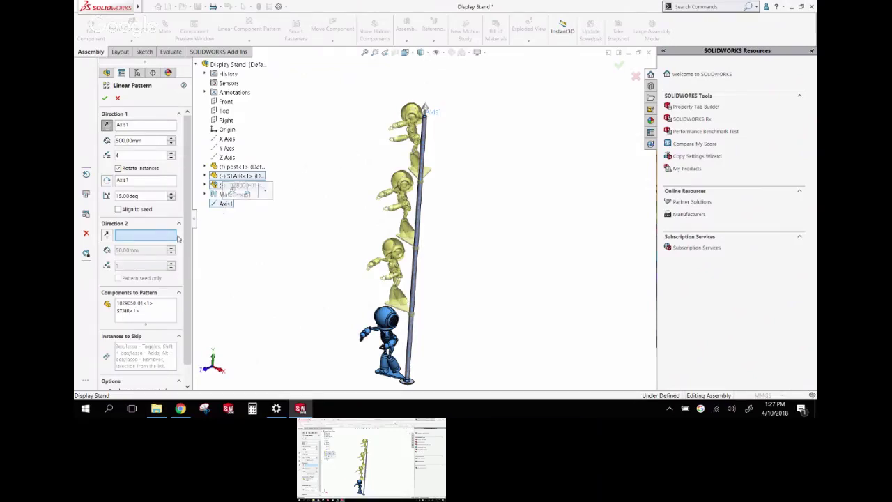
{"action": "left_click", "coordinate": [171, 194]}
{"action": "left_click", "coordinate": [171, 194]}
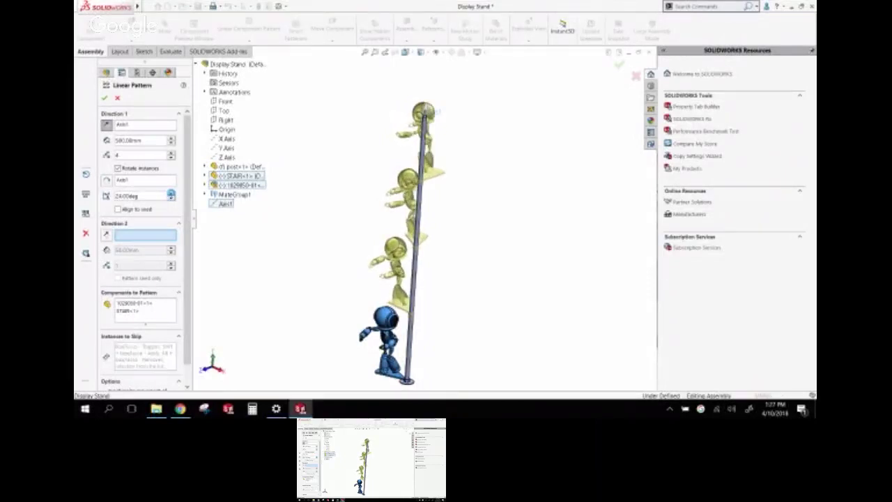
{"action": "left_click", "coordinate": [170, 195]}
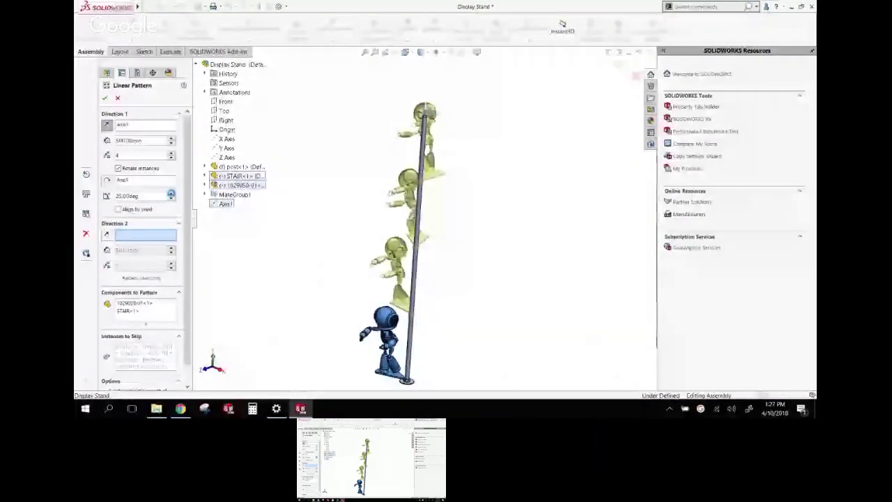
{"action": "left_click", "coordinate": [171, 195]}
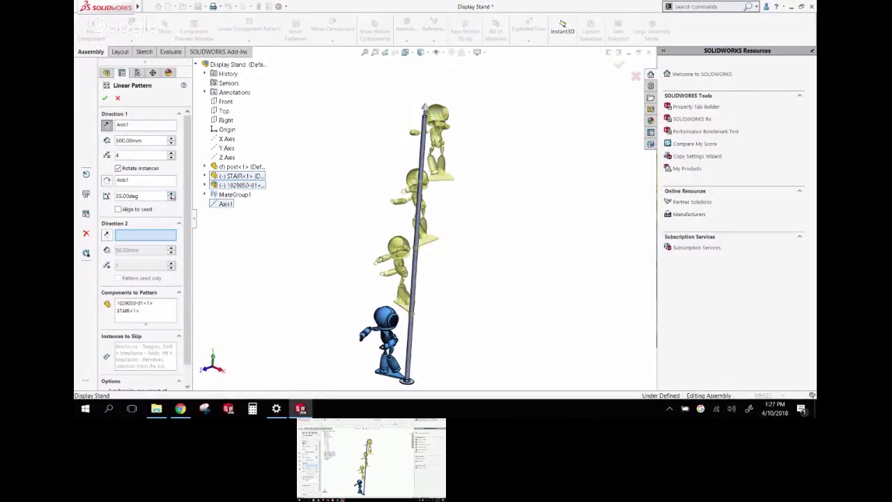
{"action": "left_click", "coordinate": [171, 194]}
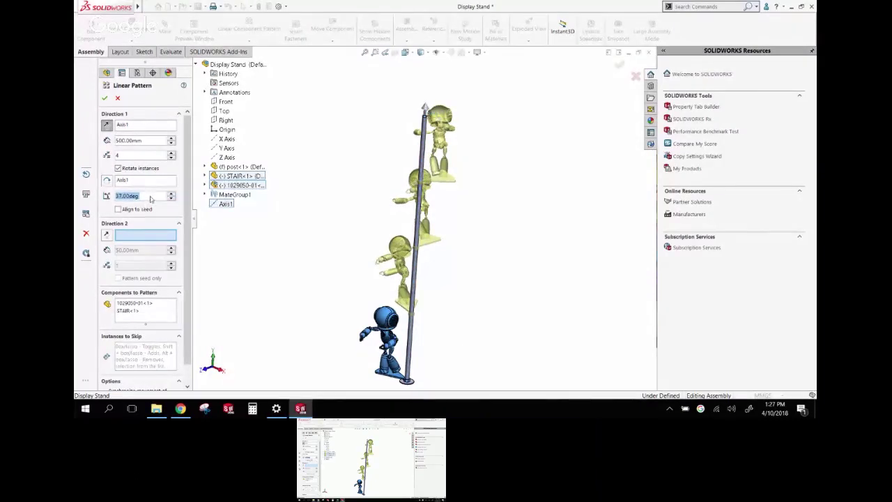
Set the rotation angle between instances to exactly 45 degrees
{"action": "left_click", "coordinate": [144, 196]}
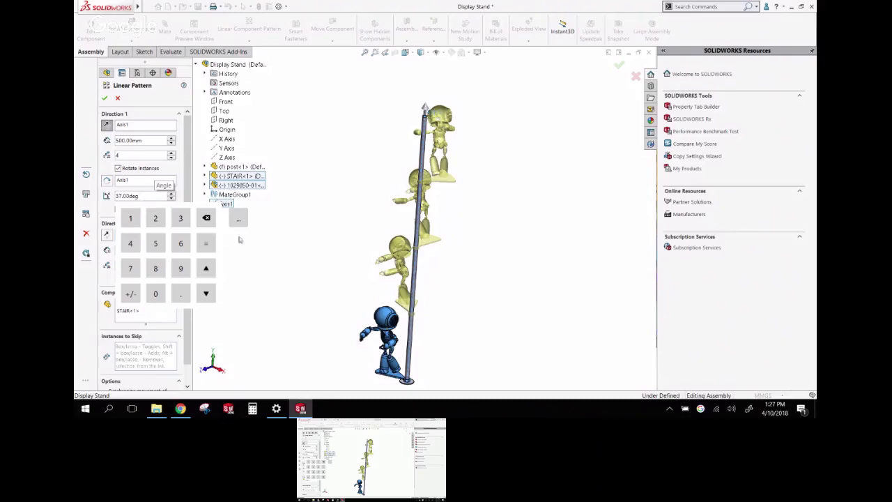
{"action": "left_click", "coordinate": [207, 220]}
{"action": "left_click", "coordinate": [141, 198]}
{"action": "key", "text": "BackSpace"}
{"action": "key", "text": "BackSpace"}
{"action": "key", "text": "BackSpace"}
{"action": "key", "text": "BackSpace"}
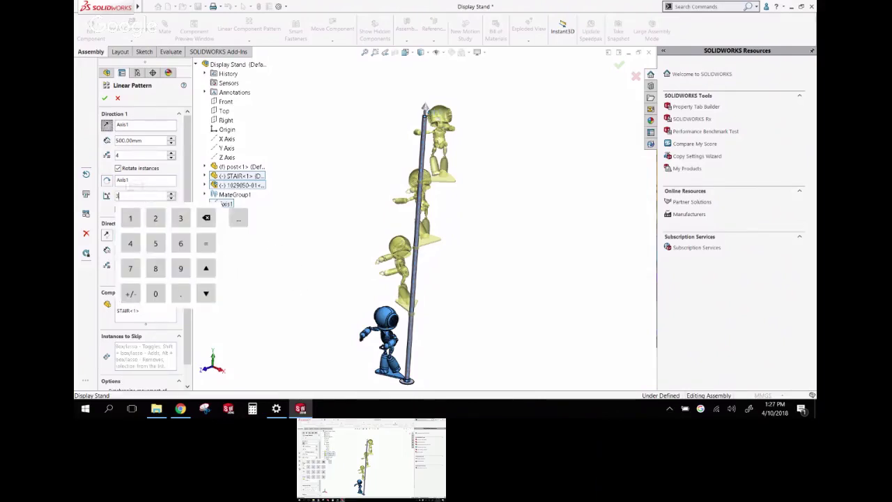
{"action": "key", "text": "BackSpace"}
{"action": "type", "text": "45"}
{"action": "key", "text": "Return"}
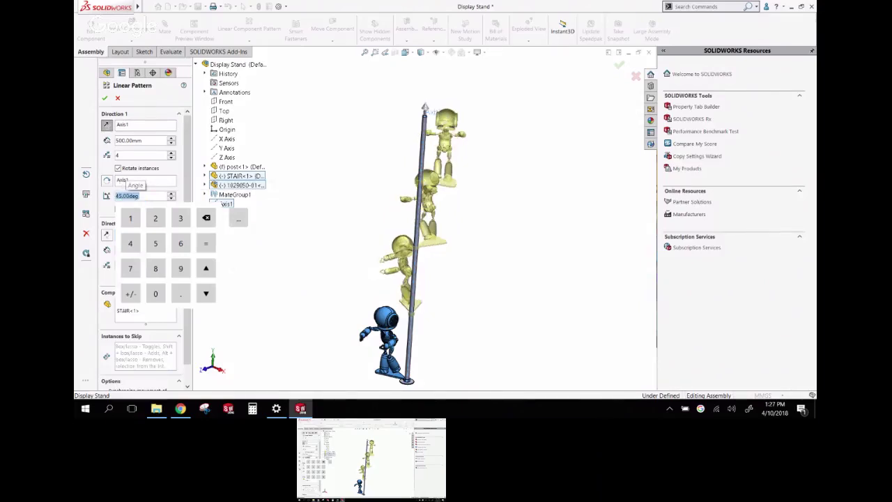
Accept the spiralling robot-and-stair pattern and orbit to inspect it from several angles
{"action": "key", "text": "Return"}
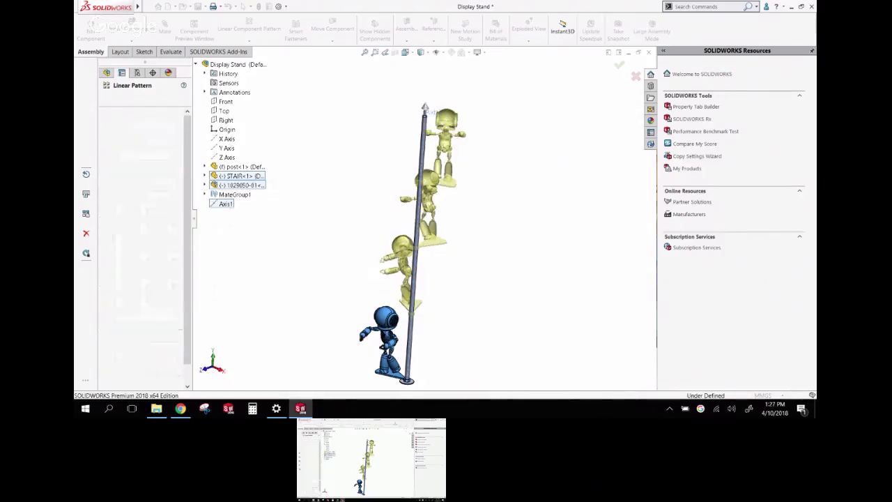
{"action": "middle_click_drag", "start_coordinate": [362, 209], "coordinate": [365, 191]}
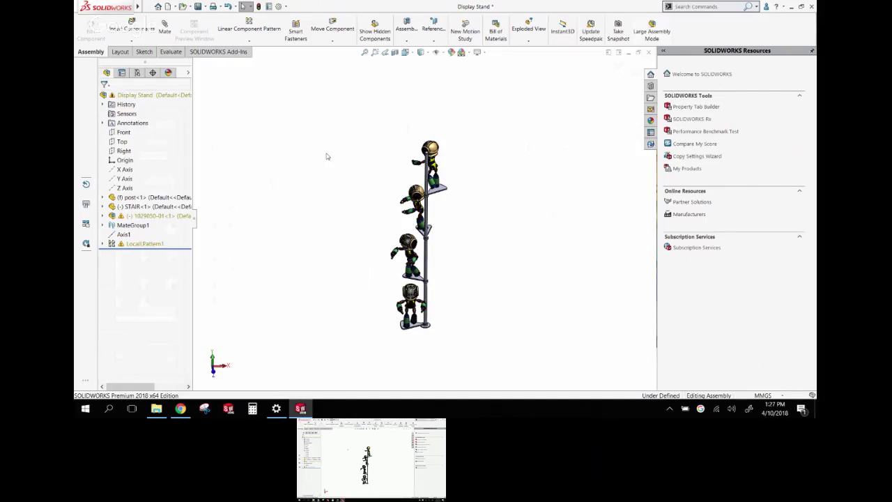
{"action": "middle_click_drag", "start_coordinate": [327, 156], "coordinate": [369, 178]}
{"action": "middle_click_drag", "start_coordinate": [411, 230], "coordinate": [467, 205]}
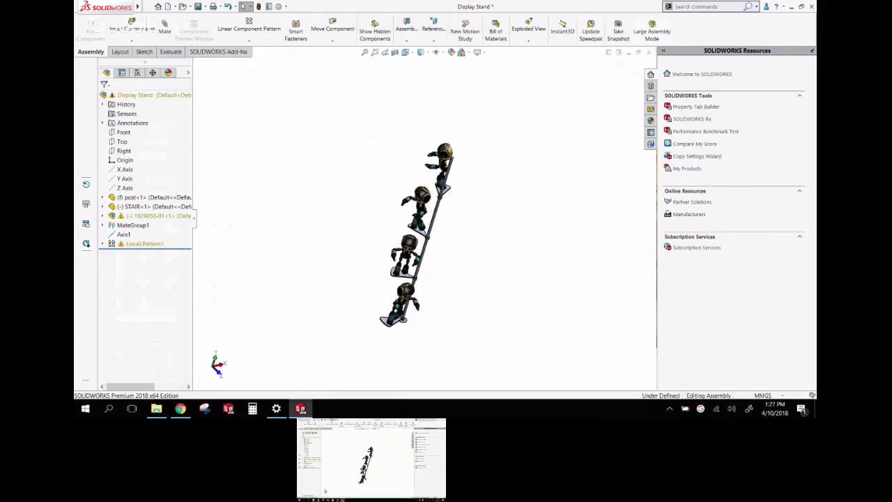
{"action": "scroll", "coordinate": [390, 195], "scroll_direction": "down", "scroll_amount": 6}
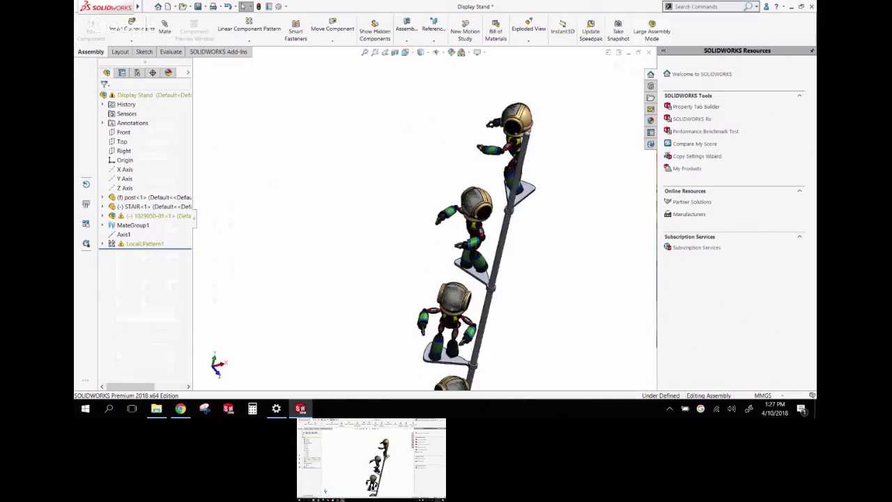
{"action": "scroll", "coordinate": [391, 230], "scroll_direction": "up", "scroll_amount": 6}
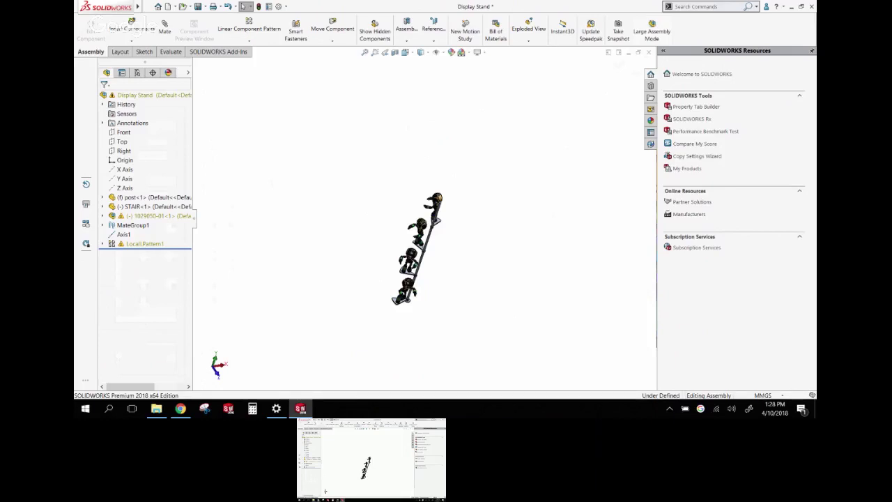
Zoom out and close the Display Stand assembly with Don't Save
{"action": "scroll", "coordinate": [376, 281], "scroll_direction": "down", "scroll_amount": 2}
{"action": "scroll", "coordinate": [518, 216], "scroll_direction": "down", "scroll_amount": 1}
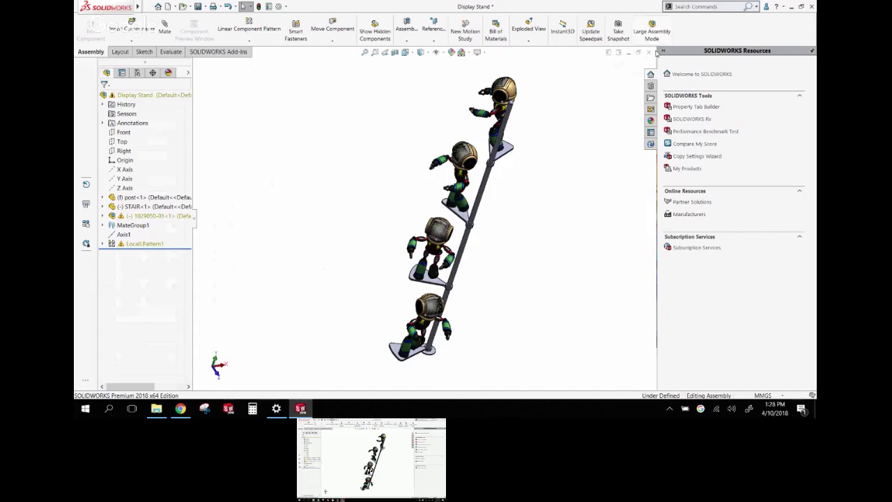
{"action": "left_click", "coordinate": [650, 53]}
{"action": "left_click", "coordinate": [264, 163]}
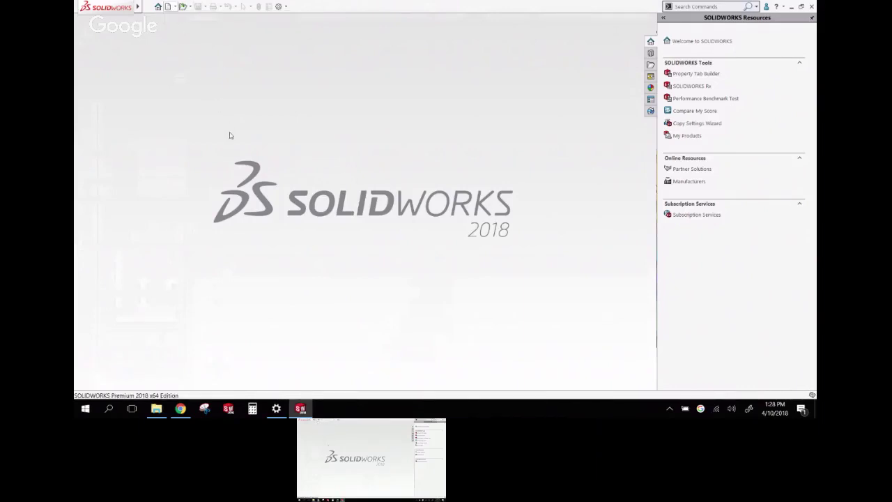
Create a new part from the SW PART TEMPLATES part template
{"action": "key", "text": "ctrl+n"}
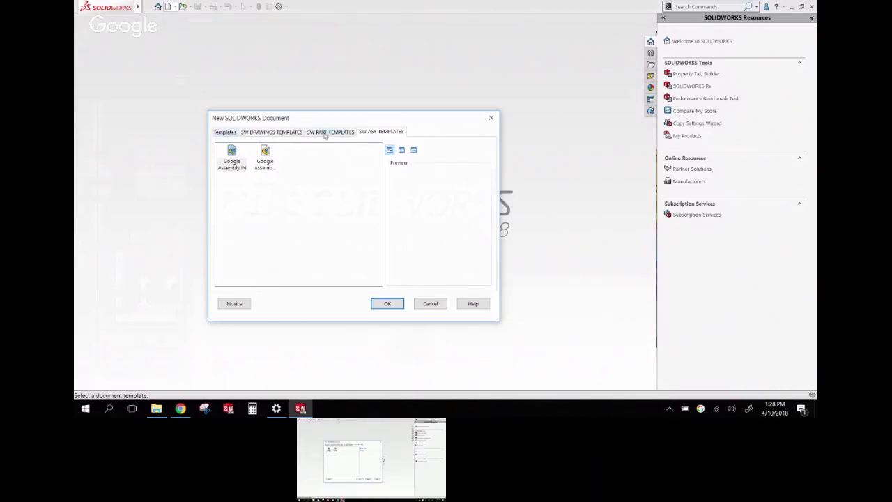
{"action": "left_click", "coordinate": [330, 131]}
{"action": "double_click", "coordinate": [265, 155]}
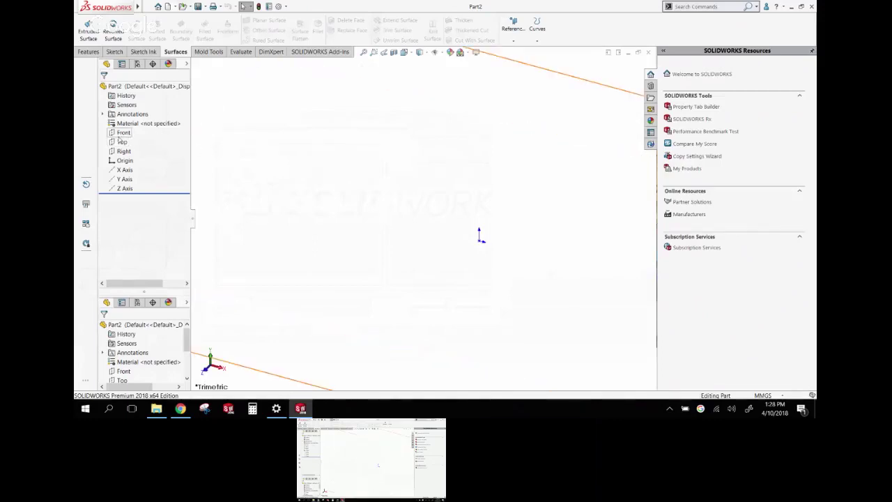
Start a sketch on the Front plane and draw a wavy freehand curve across it
{"action": "left_click", "coordinate": [123, 132]}
{"action": "left_click", "coordinate": [126, 125]}
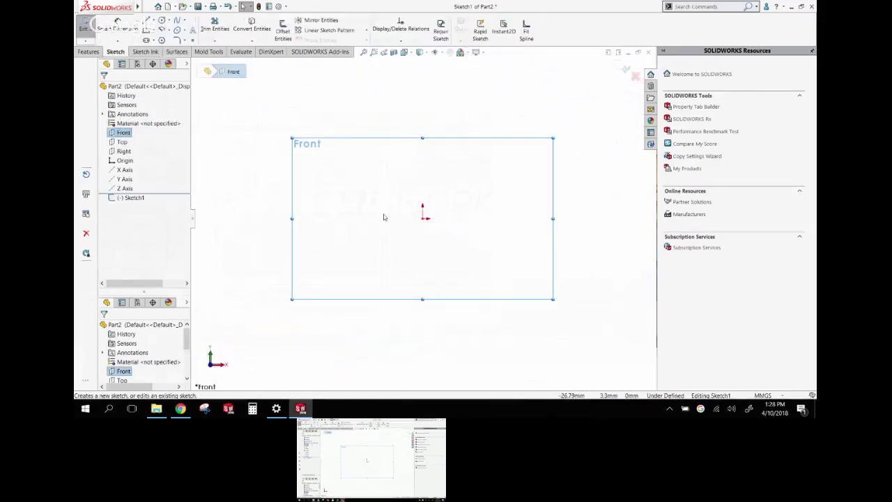
{"action": "scroll", "coordinate": [384, 217], "scroll_direction": "down", "scroll_amount": 2}
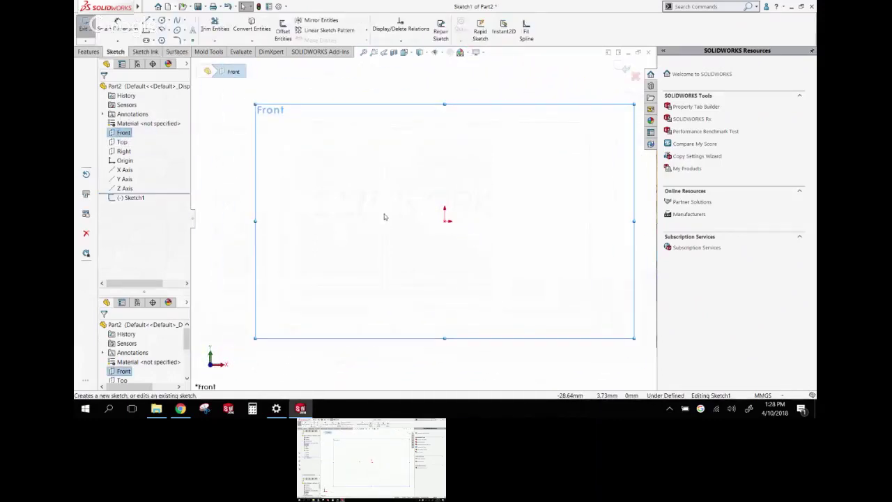
{"action": "left_click_drag", "start_coordinate": [354, 178], "coordinate": [611, 194]}
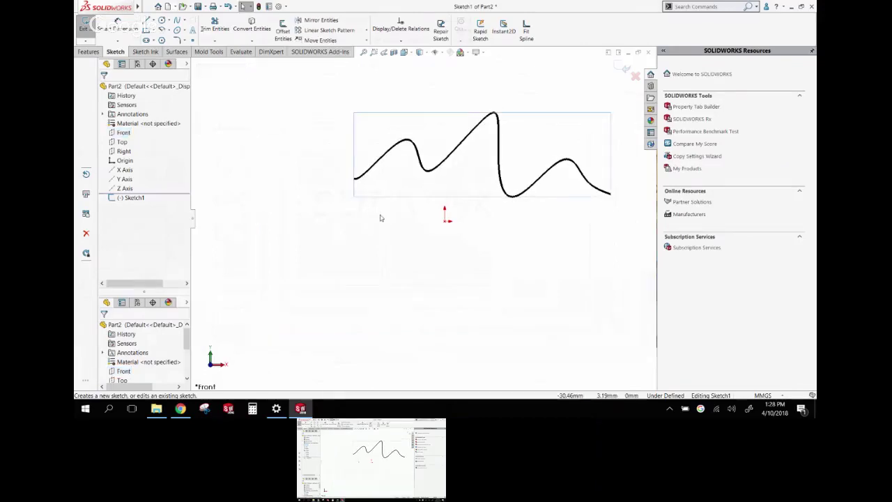
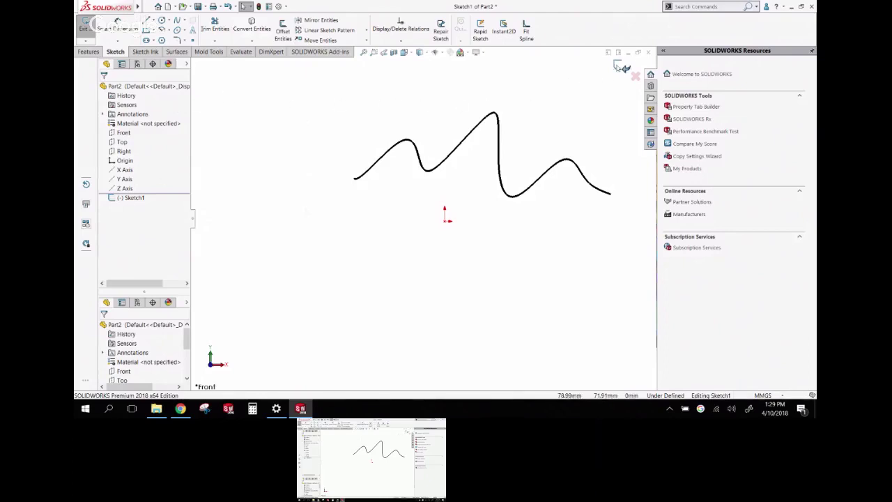
Discard the wavy sketch and start a new sketch on the Front plane
{"action": "left_click", "coordinate": [634, 78]}
{"action": "left_click", "coordinate": [453, 207]}
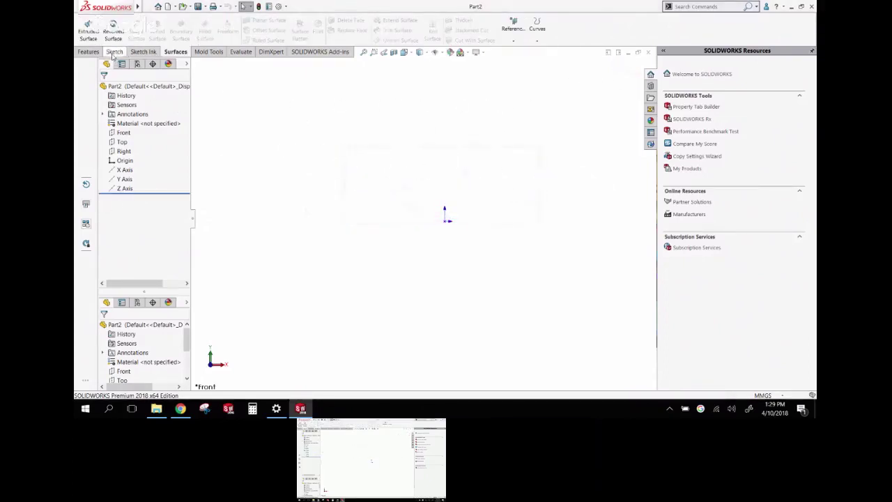
{"action": "left_click", "coordinate": [114, 51]}
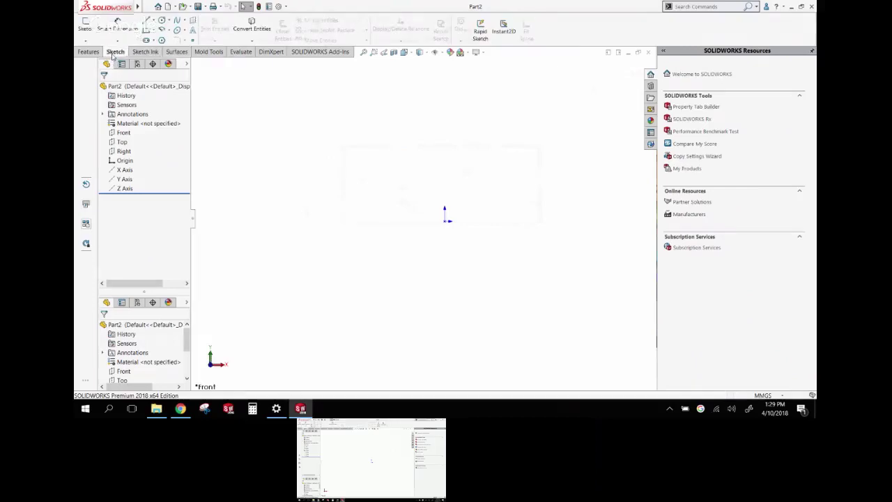
{"action": "left_click", "coordinate": [122, 133]}
{"action": "left_click", "coordinate": [85, 24]}
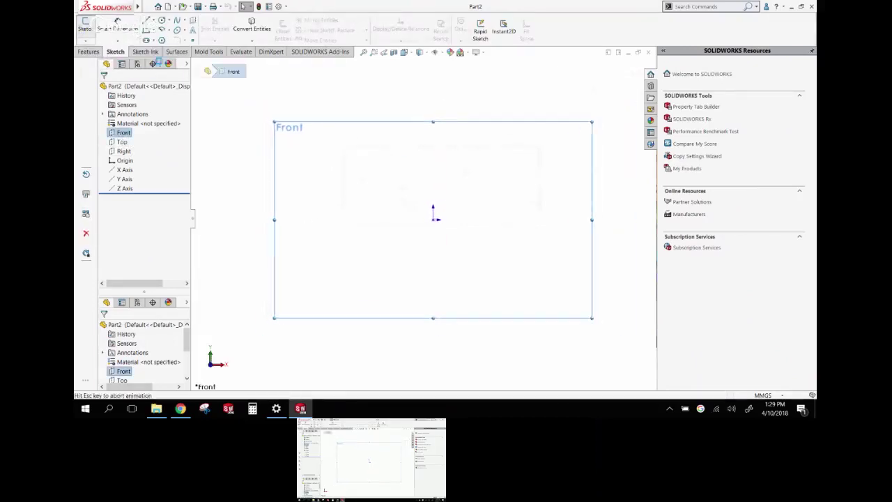
Draw two concentric centre-radius circles centred on the origin
{"action": "left_click", "coordinate": [168, 21]}
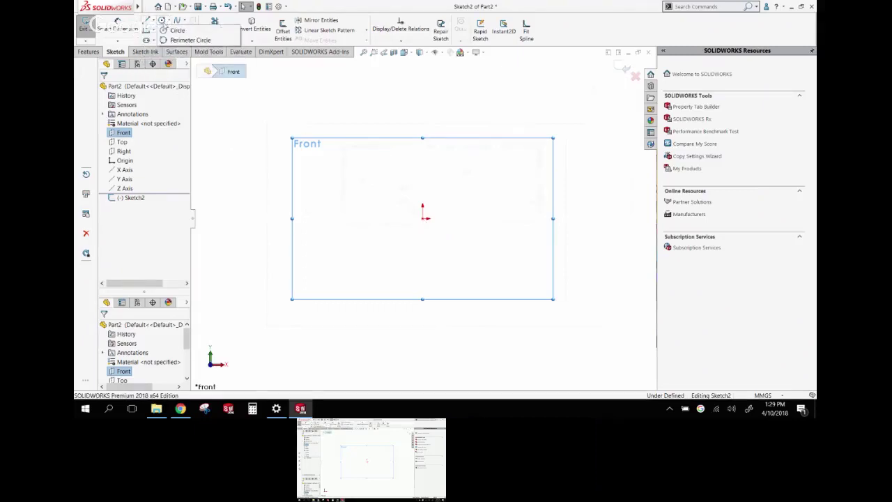
{"action": "left_click", "coordinate": [177, 30]}
{"action": "left_click", "coordinate": [424, 216]}
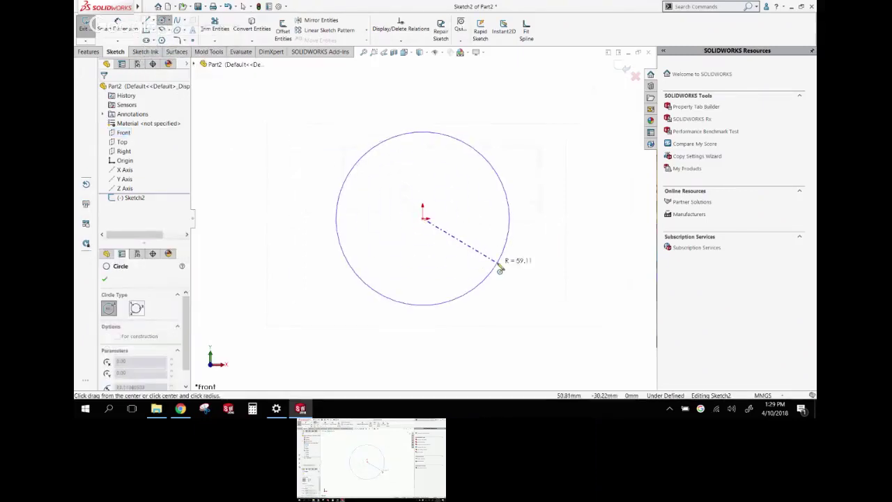
{"action": "left_click", "coordinate": [499, 269]}
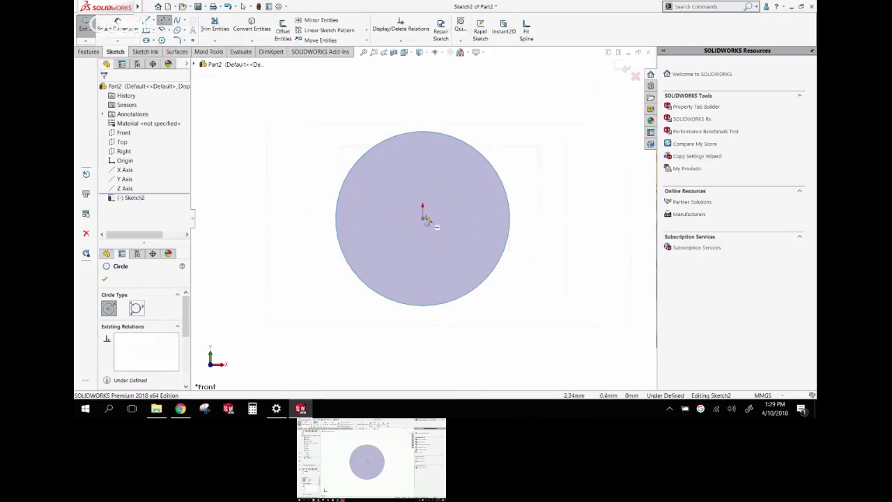
{"action": "left_click", "coordinate": [423, 218]}
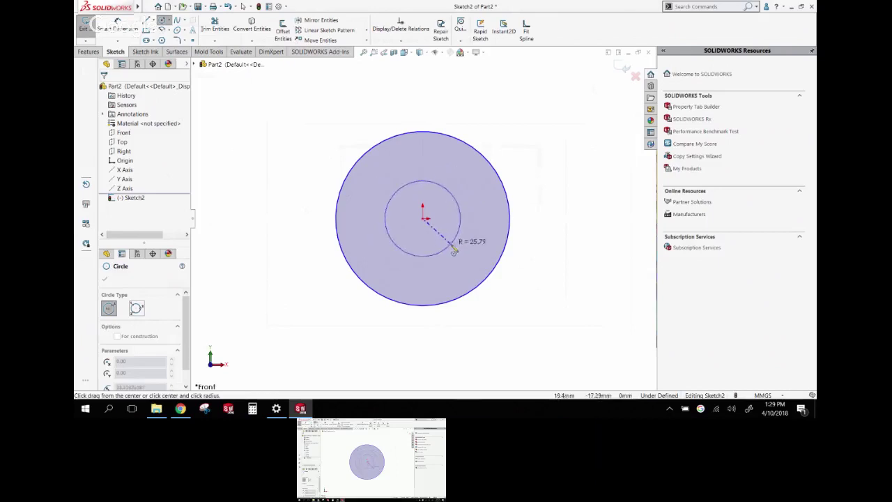
{"action": "left_click", "coordinate": [457, 239]}
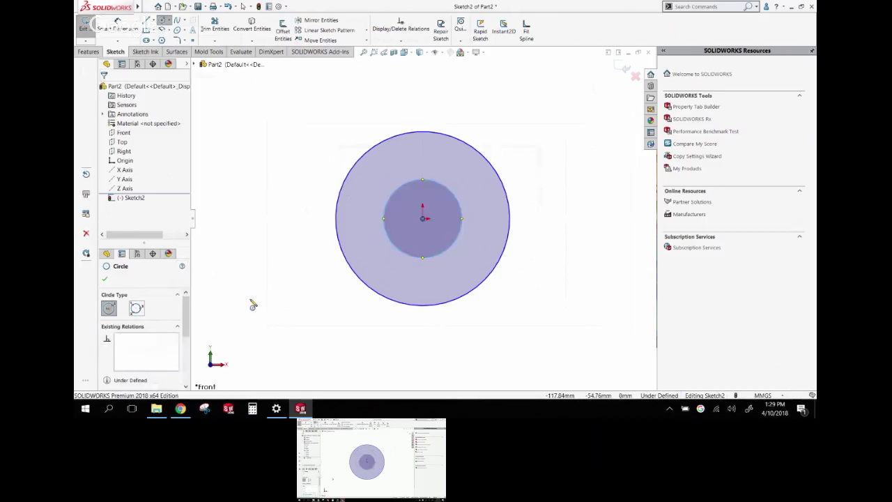
{"action": "key", "text": "z"}
{"action": "key", "text": "z"}
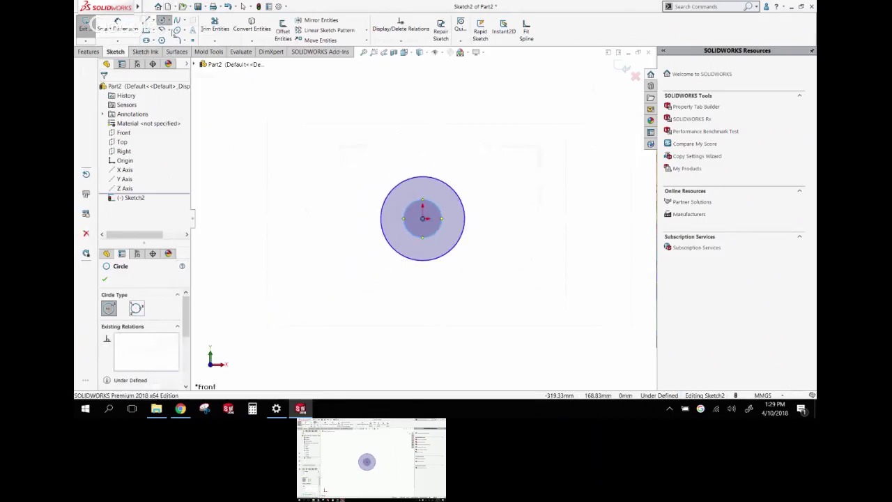
{"action": "left_click", "coordinate": [152, 31]}
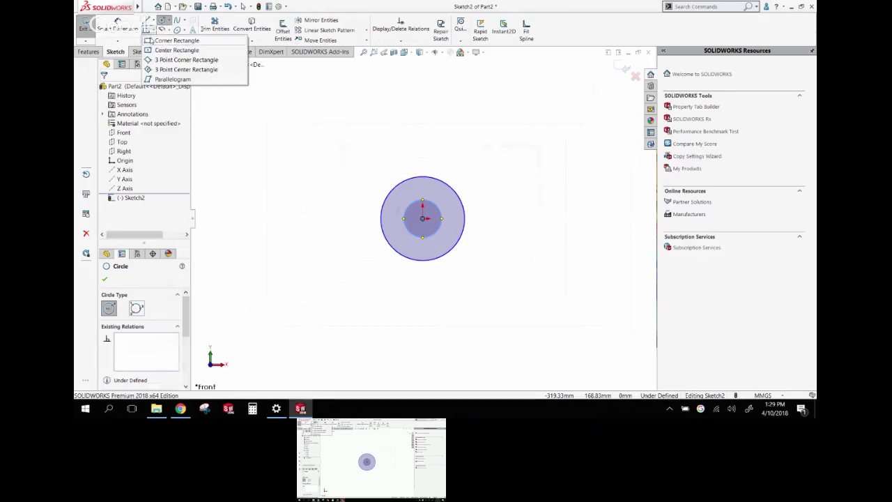
Draw a corner rectangle enclosing both concentric circles
{"action": "left_click", "coordinate": [149, 40]}
{"action": "left_click", "coordinate": [358, 154]}
{"action": "left_click", "coordinate": [499, 288]}
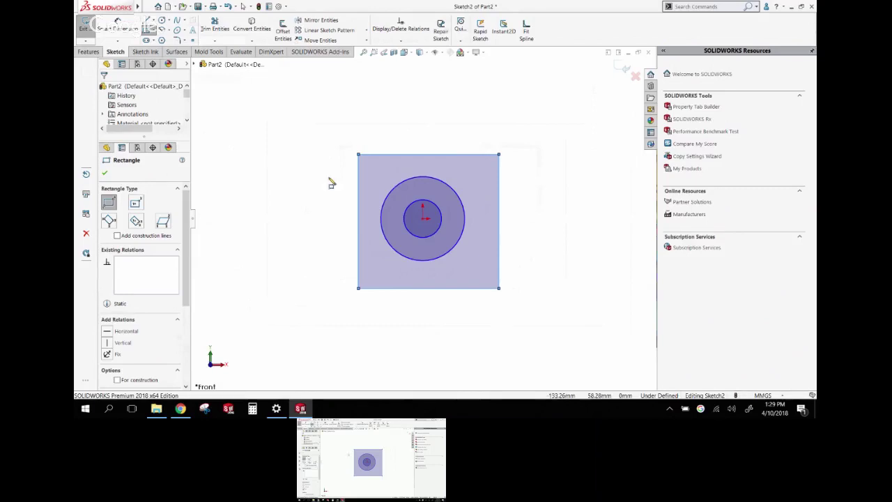
{"action": "key", "text": "alt+f"}
{"action": "key", "text": "Escape"}
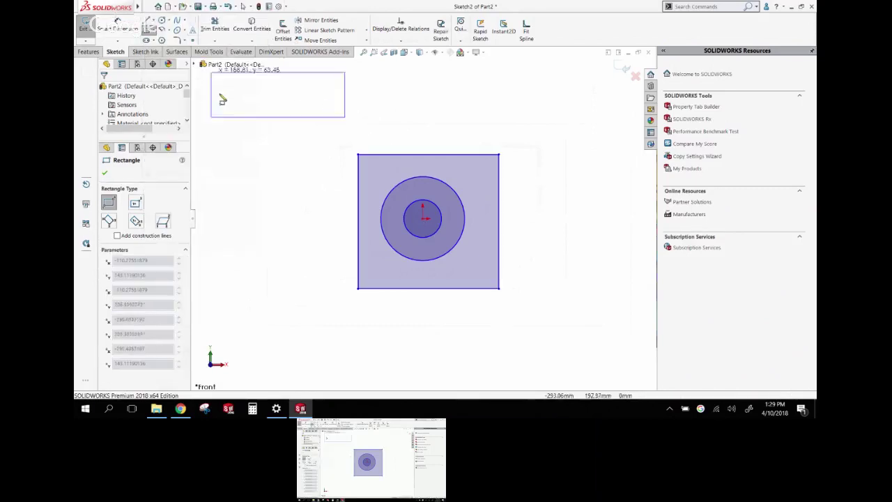
{"action": "key", "text": "Escape"}
Add two small circles near the rectangle's upper-right and lower-right corners
{"action": "left_click", "coordinate": [167, 21]}
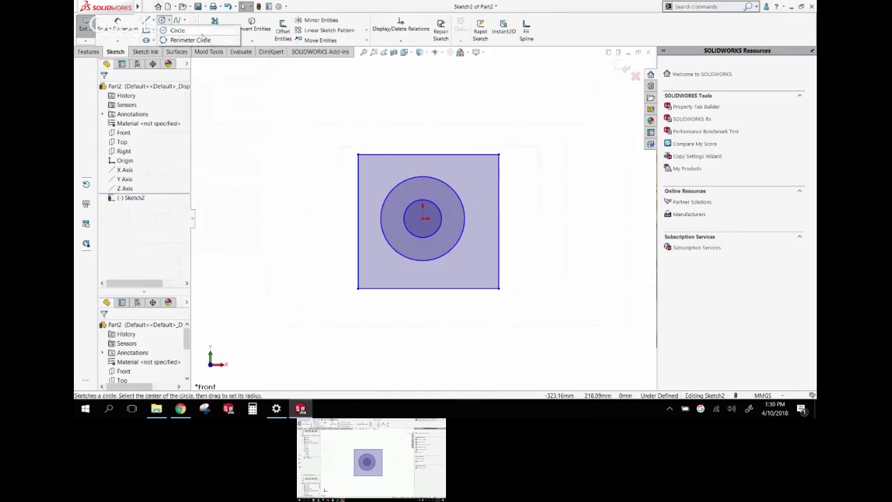
{"action": "key", "text": "Return"}
{"action": "left_click", "coordinate": [475, 174]}
{"action": "left_click", "coordinate": [486, 183]}
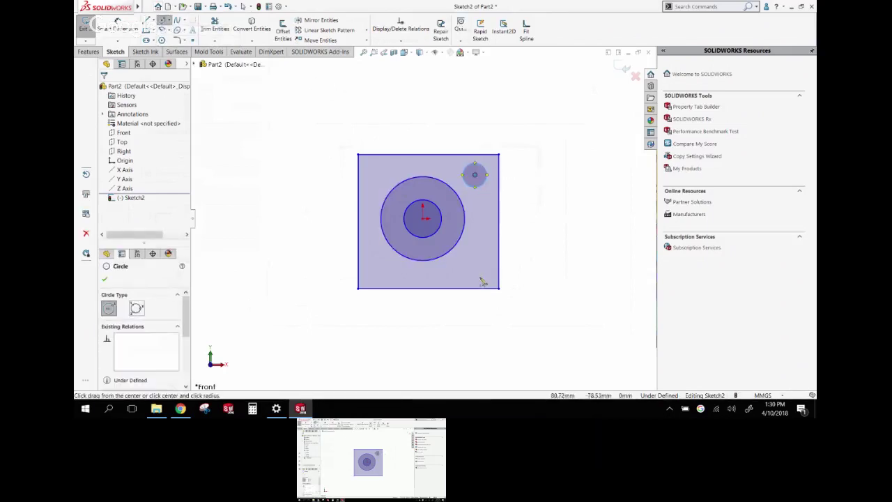
{"action": "left_click", "coordinate": [475, 266]}
{"action": "left_click", "coordinate": [484, 272]}
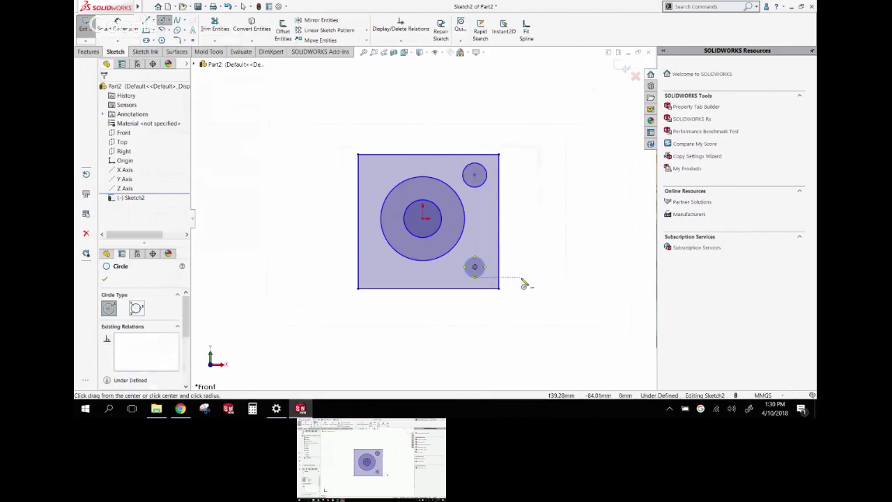
{"action": "key", "text": "Escape"}
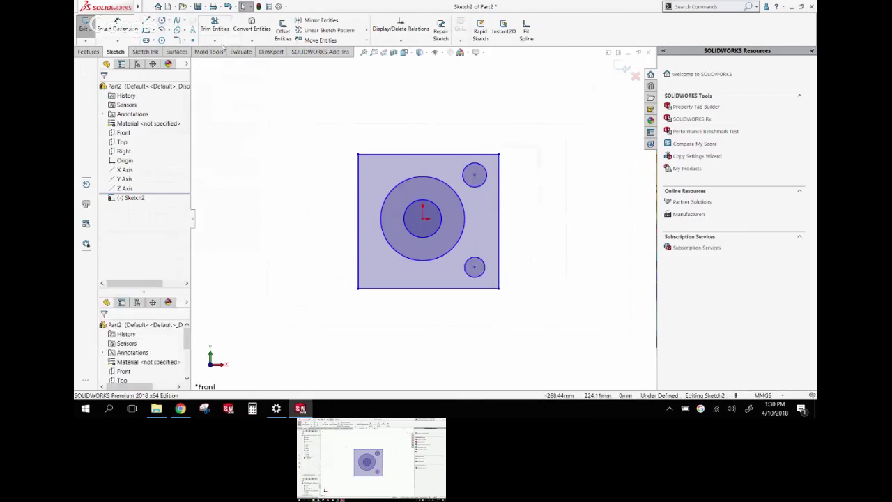
{"action": "left_click", "coordinate": [149, 21]}
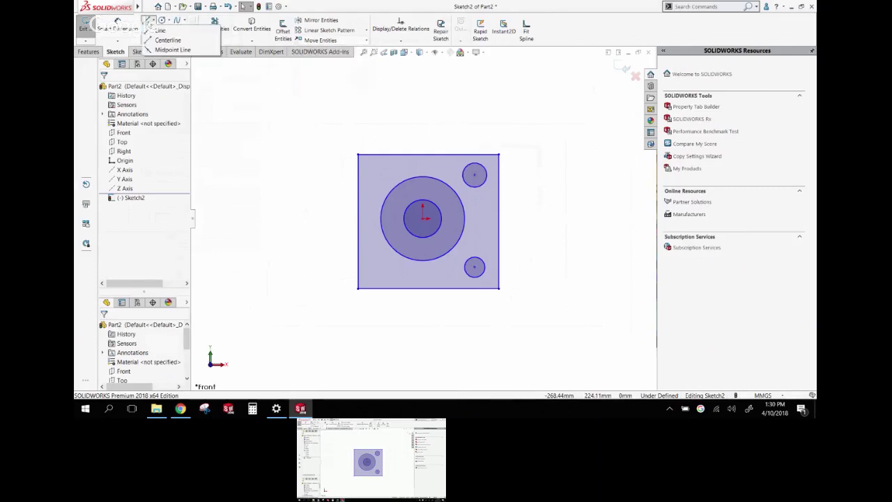
Draw a closed six-point line shape with an inward notch right of the square
{"action": "left_click", "coordinate": [160, 30]}
{"action": "left_click", "coordinate": [541, 174]}
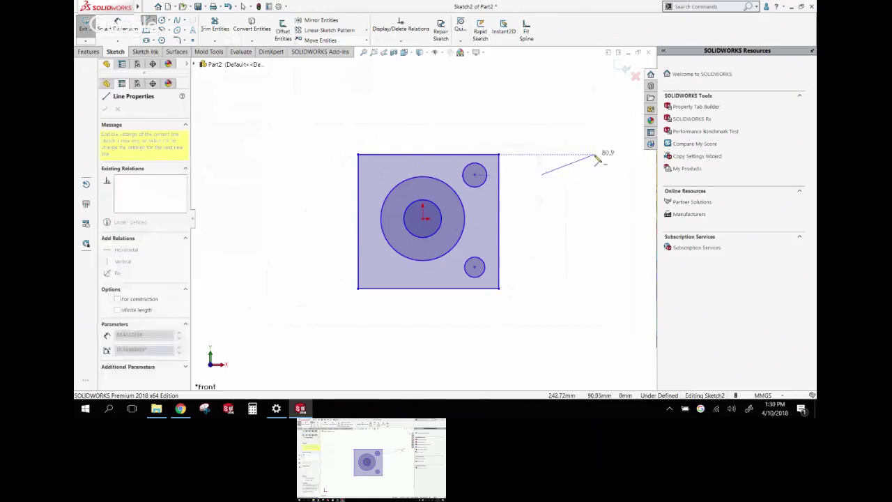
{"action": "left_click", "coordinate": [594, 154]}
{"action": "left_click", "coordinate": [629, 234]}
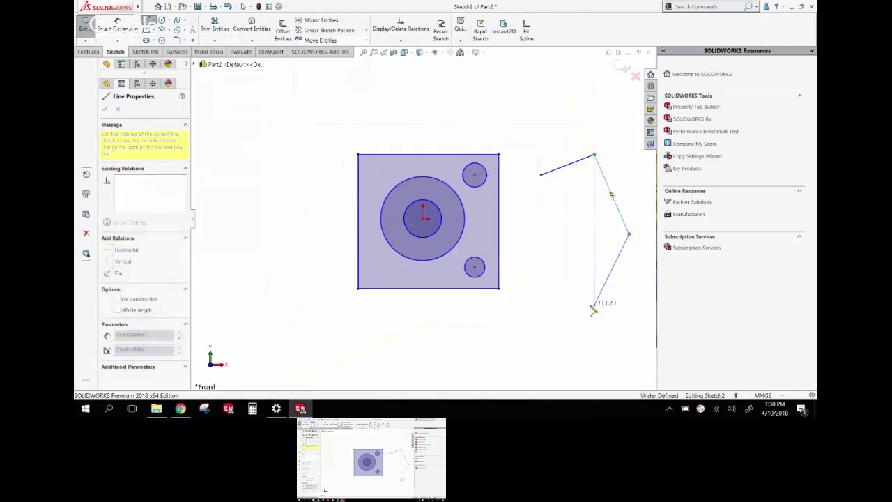
{"action": "left_click", "coordinate": [591, 305]}
{"action": "left_click", "coordinate": [532, 259]}
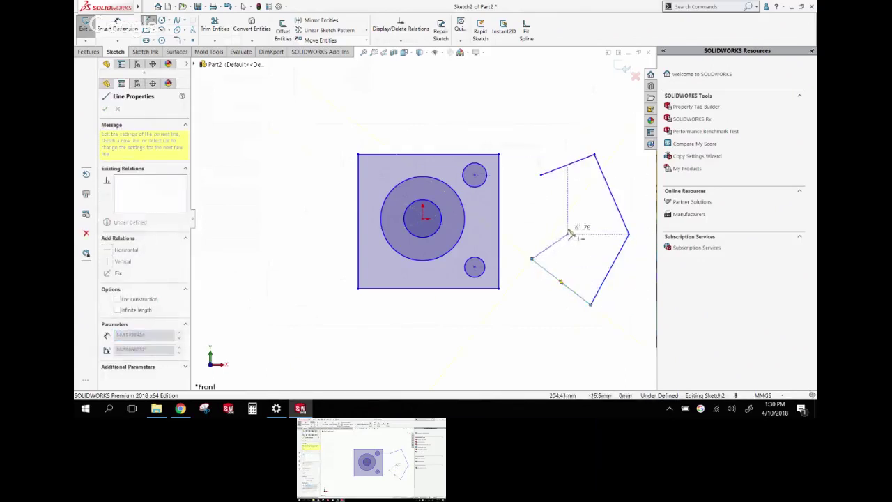
{"action": "left_click", "coordinate": [571, 224]}
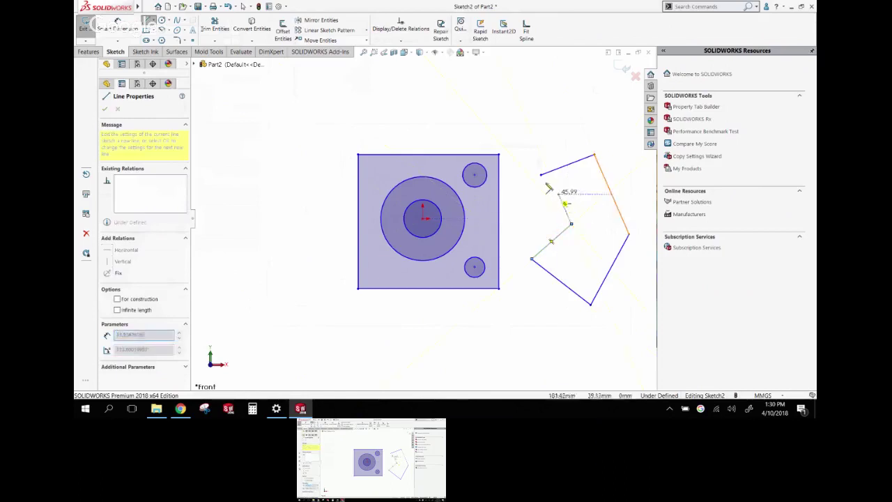
{"action": "left_click", "coordinate": [541, 174]}
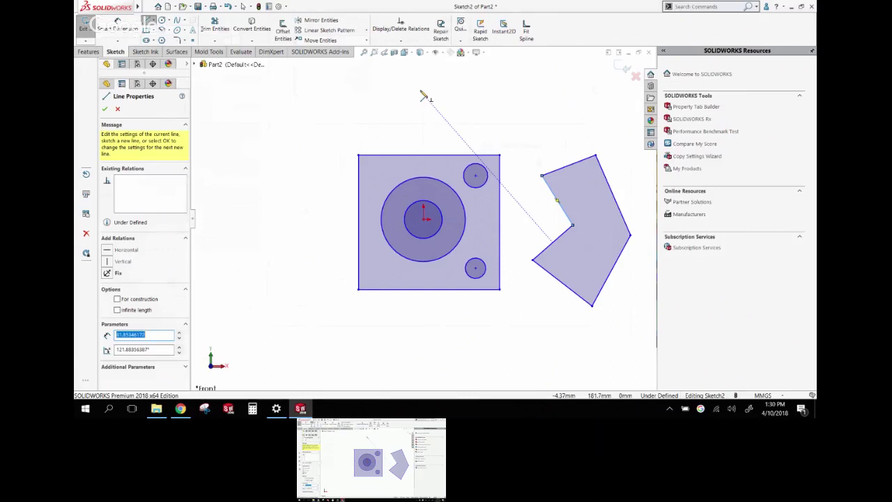
{"action": "key", "text": "Escape"}
{"action": "mouse_move", "coordinate": [422, 207]}
{"action": "middle_mouse_down"}
{"action": "mouse_move", "coordinate": [420, 165]}
{"action": "mouse_move", "coordinate": [509, 261]}
{"action": "middle_mouse_up"}
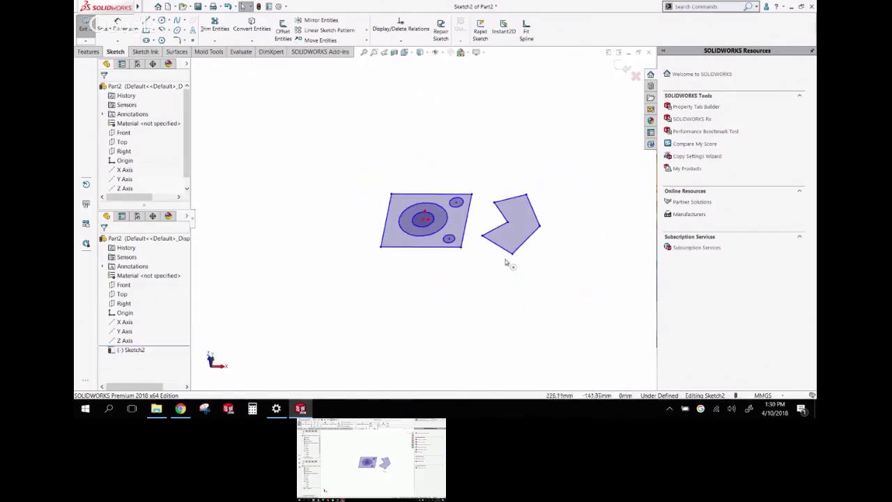
{"action": "scroll", "coordinate": [488, 247], "scroll_direction": "up", "scroll_amount": 3}
{"action": "scroll", "coordinate": [453, 216], "scroll_direction": "down", "scroll_amount": 2}
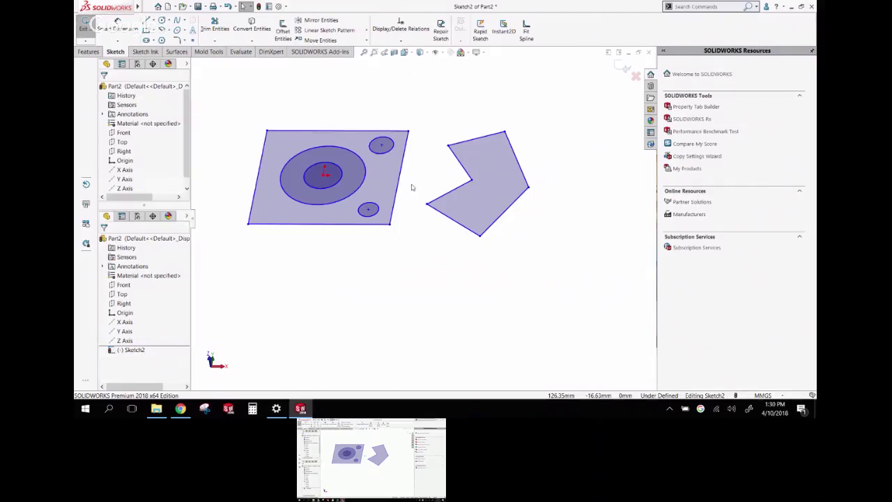
Extrude the ring between the two circles 120 mm into a hollow cylinder
{"action": "left_click", "coordinate": [354, 170]}
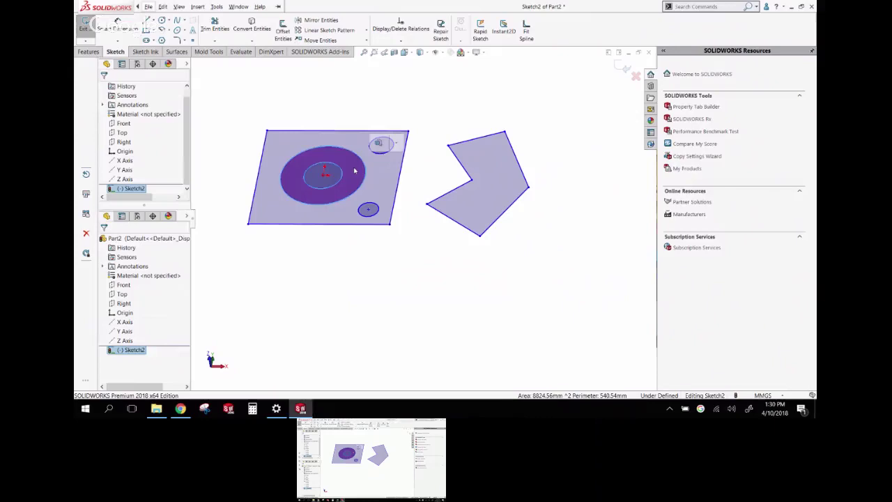
{"action": "left_click", "coordinate": [98, 52]}
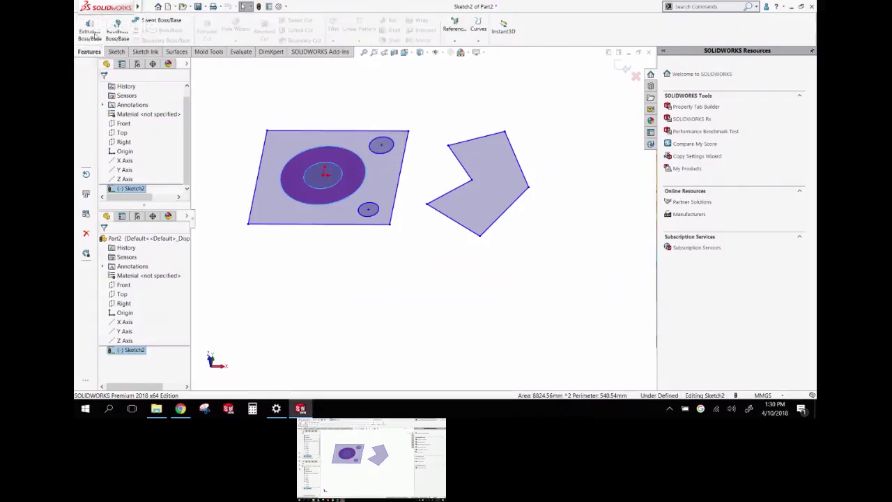
{"action": "left_click", "coordinate": [91, 31]}
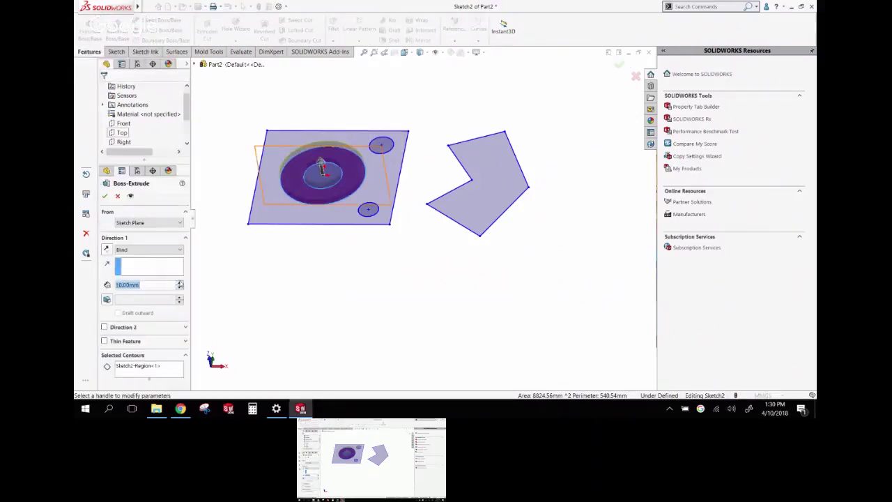
{"action": "left_click", "coordinate": [181, 282]}
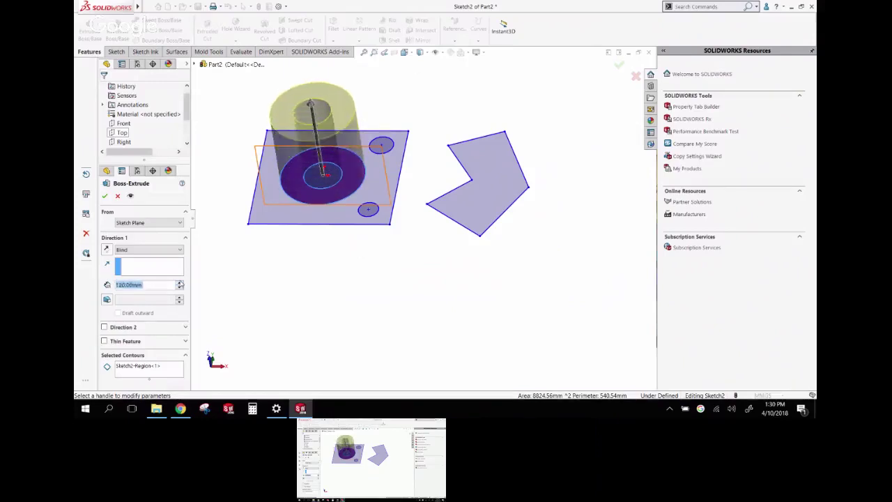
{"action": "left_click", "coordinate": [620, 64]}
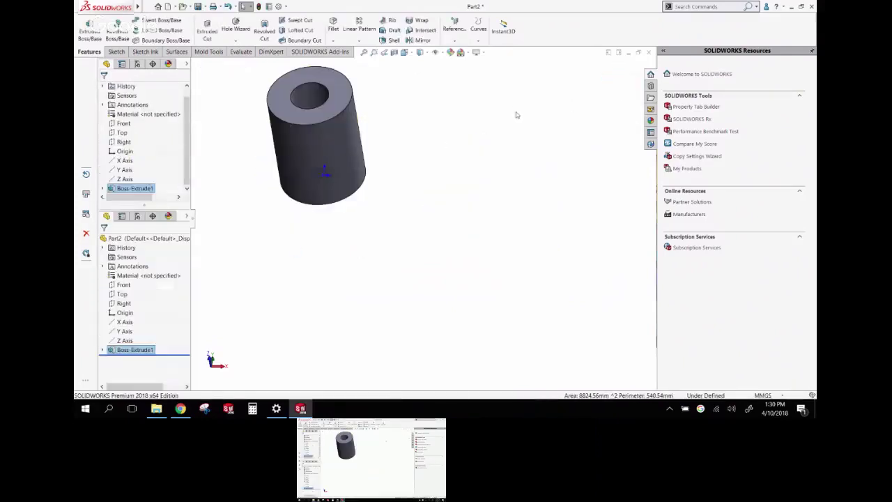
{"action": "left_click", "coordinate": [466, 130]}
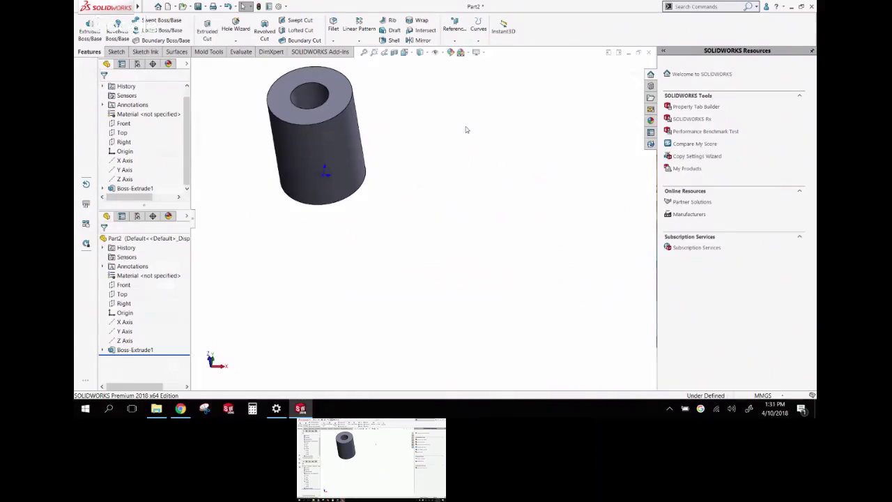
Orbit the view to see the hollow cylinder from a tilted angle
{"action": "scroll", "coordinate": [384, 199], "scroll_direction": "up", "scroll_amount": 3}
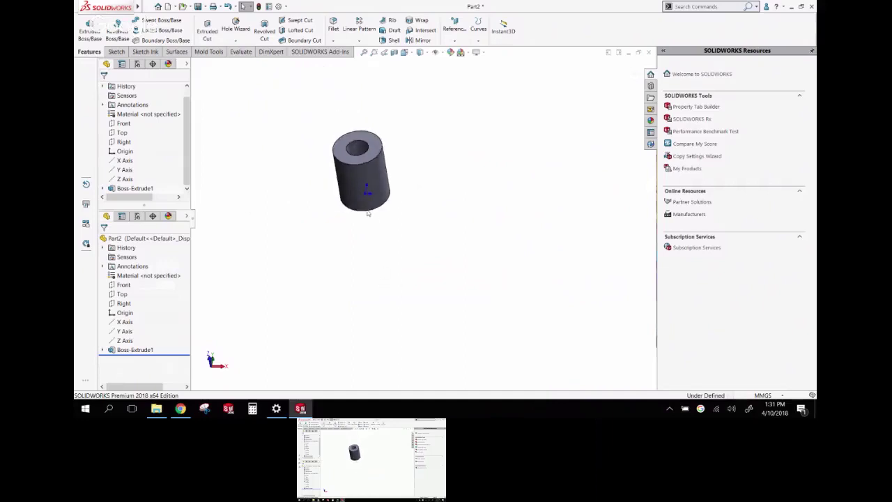
{"action": "scroll", "coordinate": [359, 193], "scroll_direction": "down", "scroll_amount": 4}
{"action": "middle_click_drag", "start_coordinate": [351, 175], "coordinate": [343, 219]}
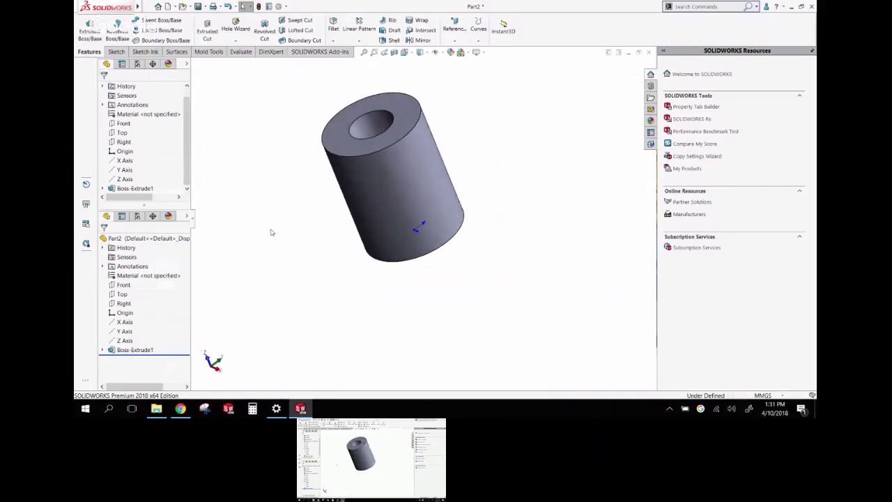
Sketch a slanted line across the cylinder's left side on the Right plane
{"action": "left_click", "coordinate": [127, 142]}
{"action": "left_click", "coordinate": [132, 129]}
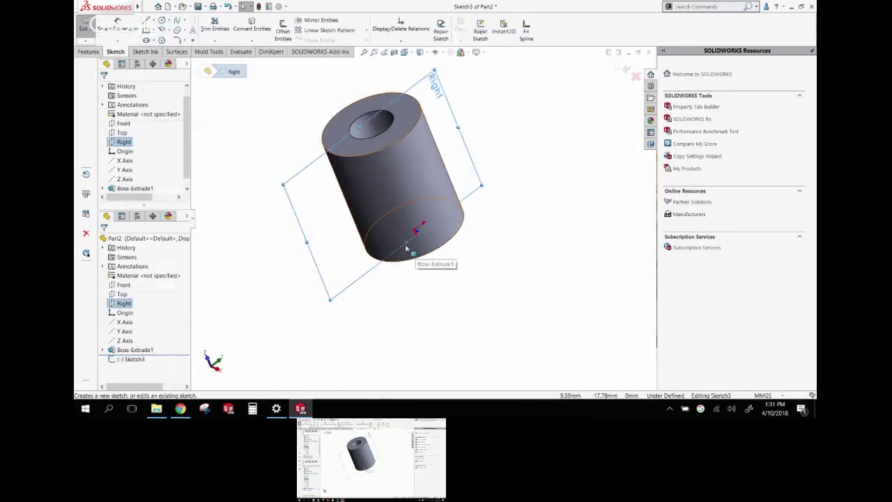
{"action": "key", "text": "ctrl+8"}
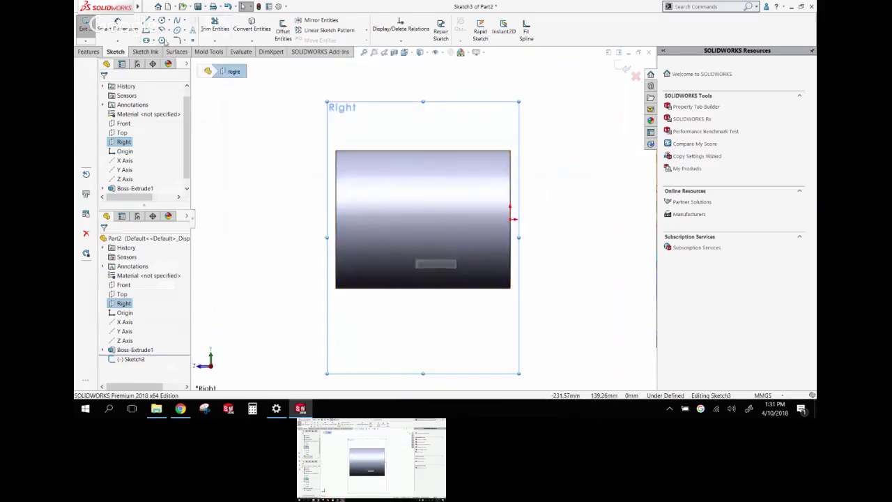
{"action": "left_click", "coordinate": [152, 21]}
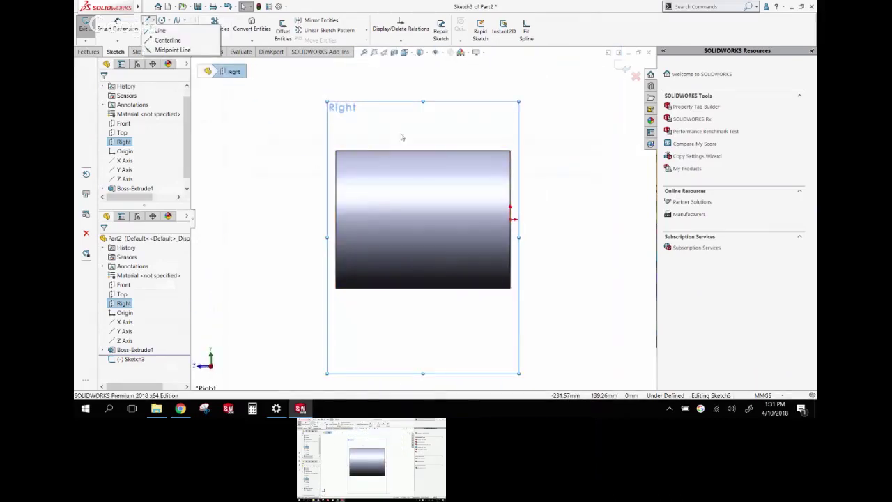
{"action": "left_click", "coordinate": [160, 31]}
{"action": "left_click", "coordinate": [349, 151]}
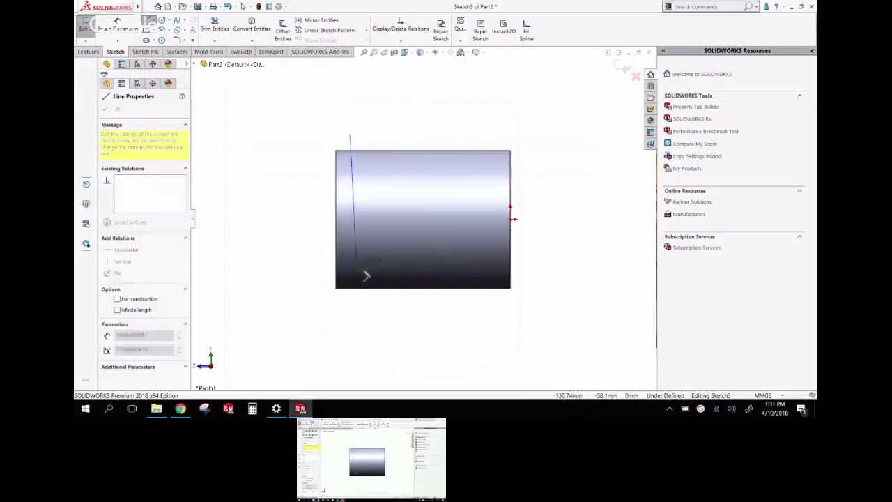
{"action": "left_click", "coordinate": [377, 307]}
{"action": "middle_click_drag", "start_coordinate": [377, 306], "coordinate": [418, 314]}
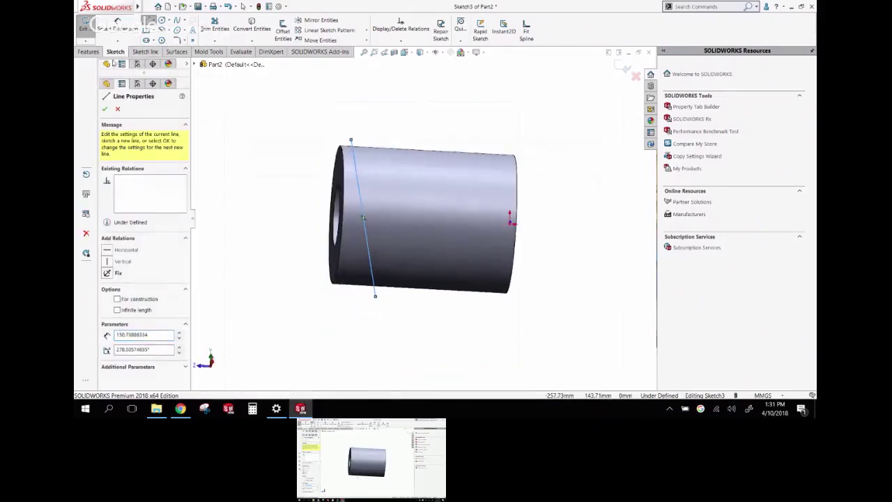
Split the cylinder's outer face with the line as Split Line1
{"action": "left_click", "coordinate": [89, 51]}
{"action": "left_click", "coordinate": [479, 40]}
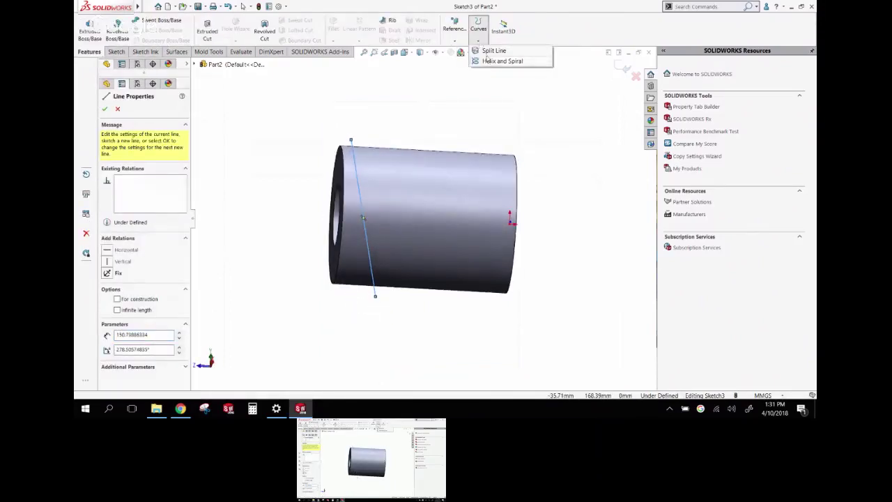
{"action": "left_click", "coordinate": [490, 52]}
{"action": "left_click", "coordinate": [451, 213]}
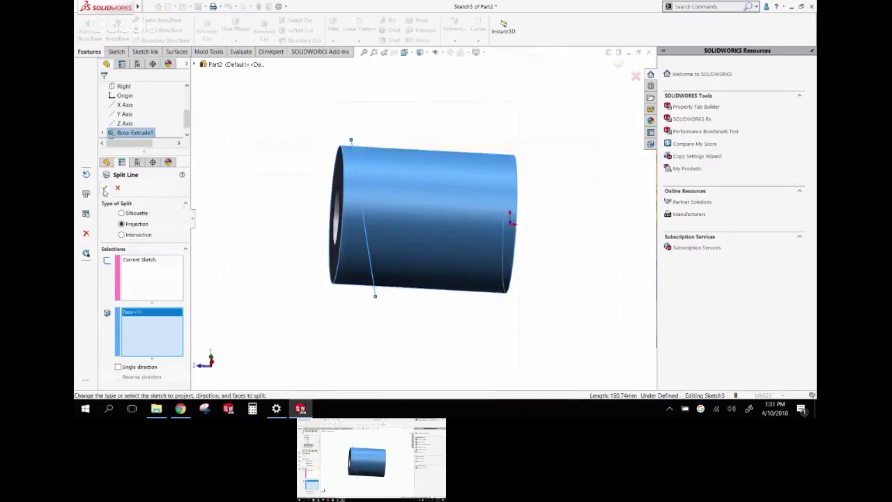
{"action": "left_click", "coordinate": [105, 188]}
{"action": "middle_click_drag", "start_coordinate": [295, 180], "coordinate": [440, 234]}
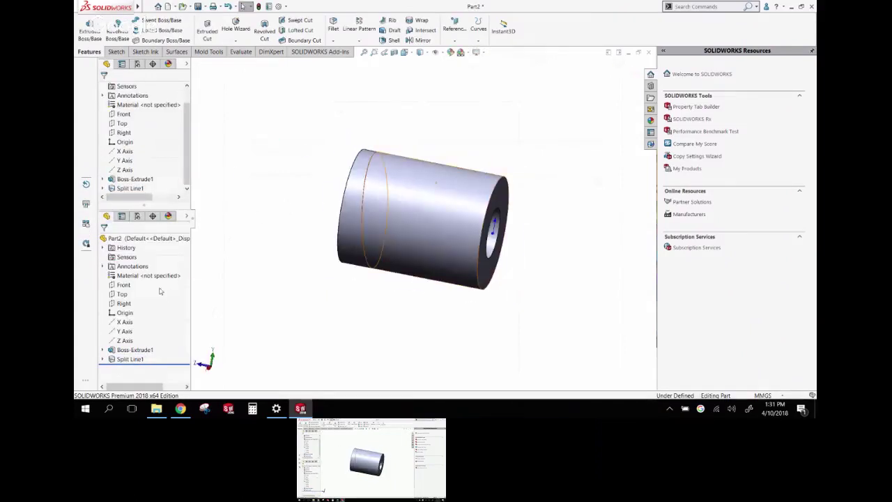
Start a new sketch on the Right plane
{"action": "left_click", "coordinate": [124, 285]}
{"action": "left_click", "coordinate": [123, 303]}
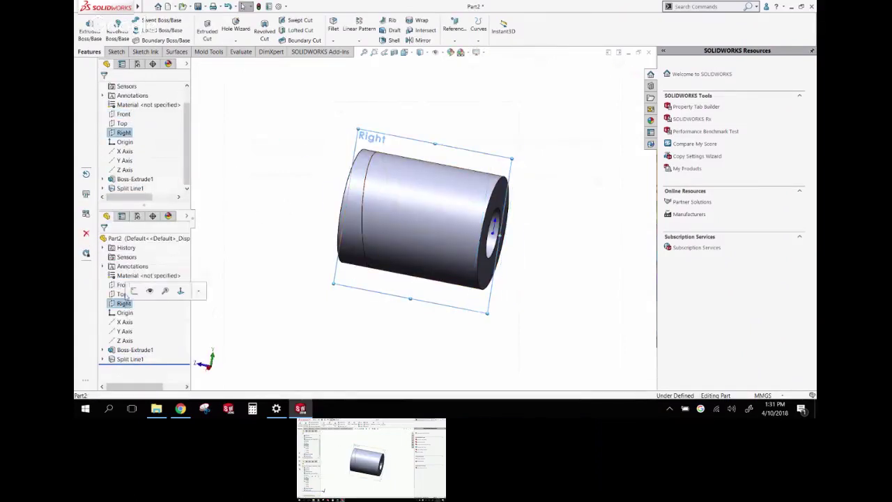
{"action": "left_click", "coordinate": [159, 291]}
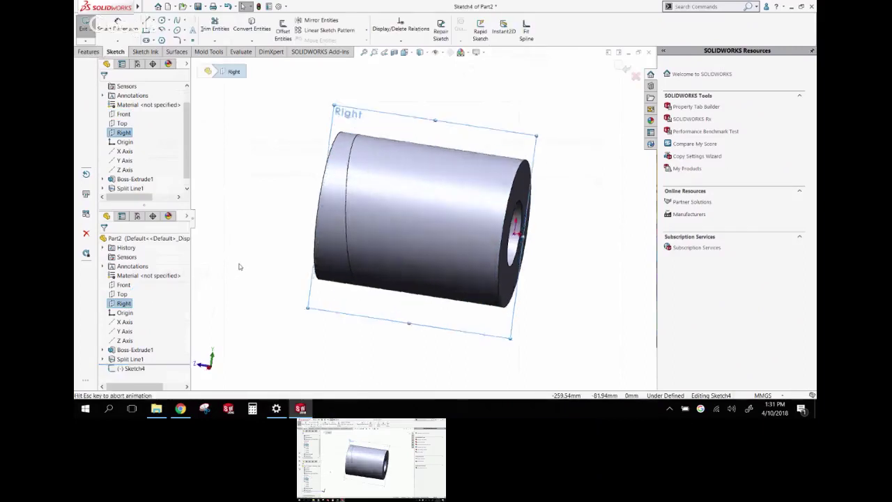
In Sketch4, draw a slanted line from above to below the cylinder's right end
{"action": "left_click", "coordinate": [150, 20]}
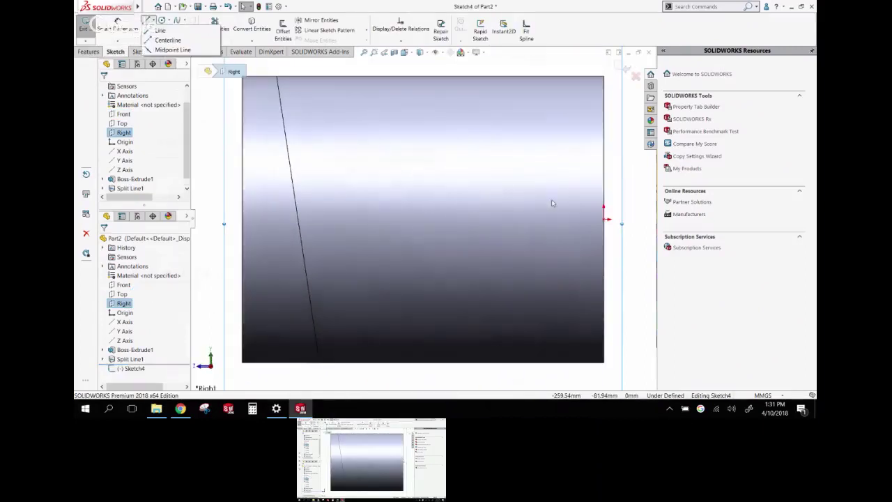
{"action": "left_click", "coordinate": [153, 30]}
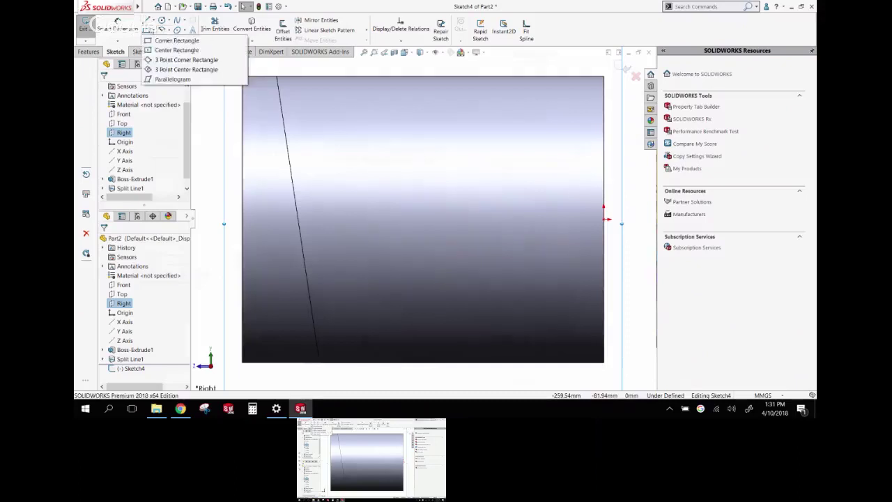
{"action": "left_click", "coordinate": [149, 21]}
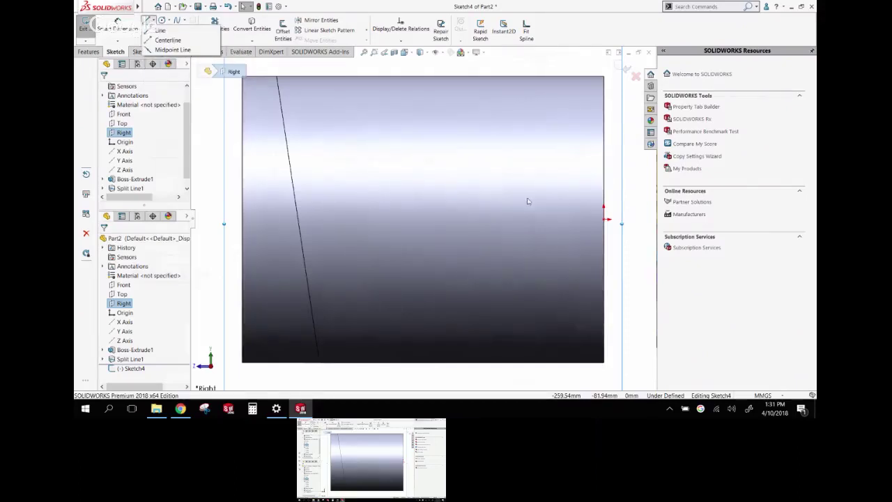
{"action": "key", "text": "z"}
{"action": "key", "text": "z"}
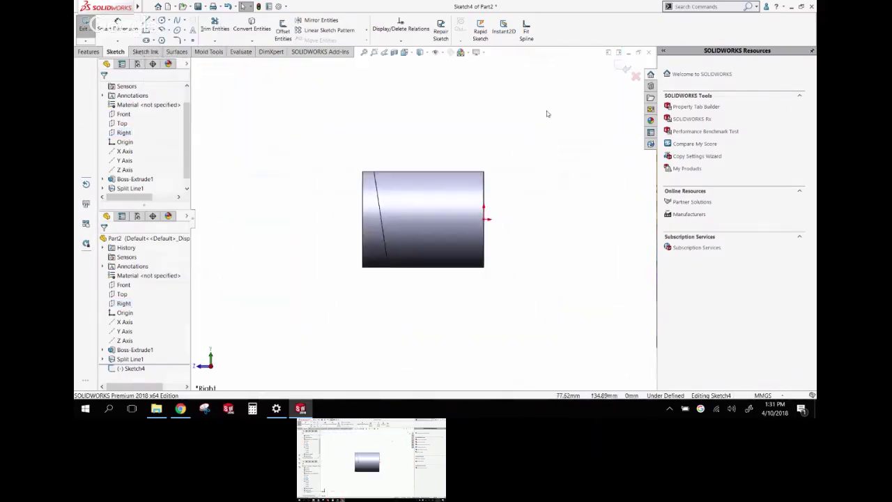
{"action": "right_click_drag", "start_coordinate": [522, 108], "coordinate": [513, 110]}
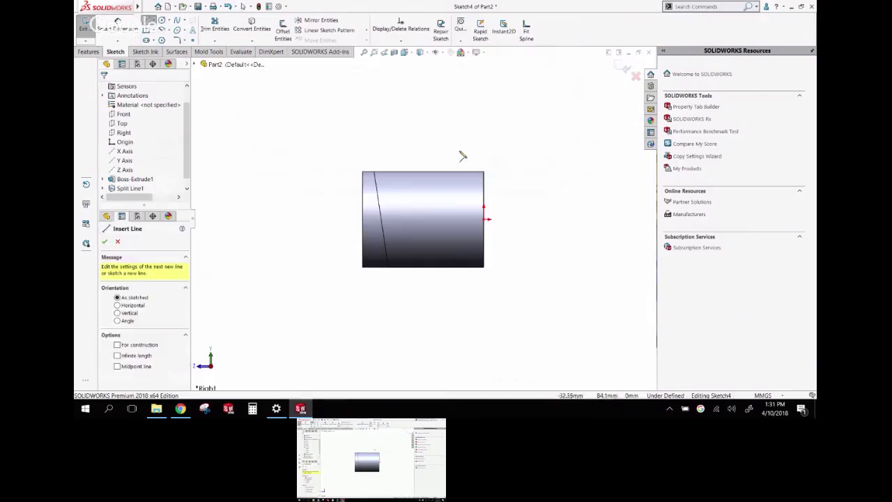
{"action": "left_click", "coordinate": [470, 154]}
{"action": "double_click", "coordinate": [450, 317]}
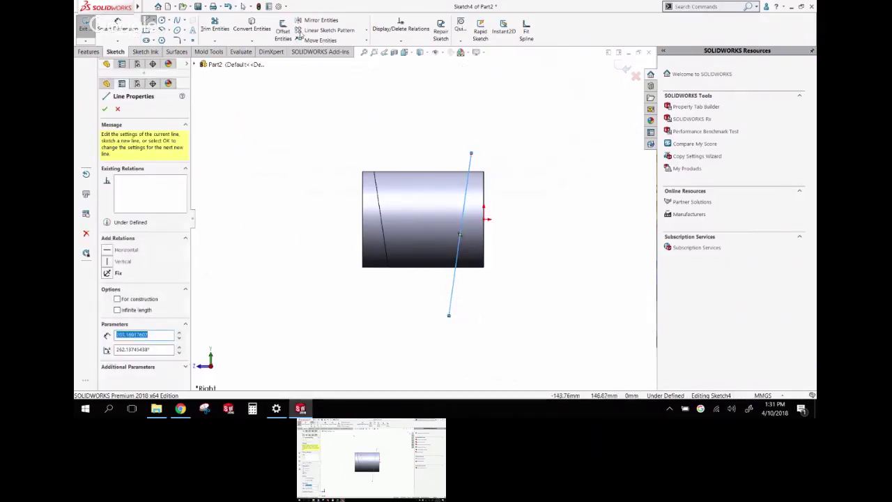
Open Customize from the Options dropdown and show its Mouse Gestures settings
{"action": "left_click", "coordinate": [285, 7]}
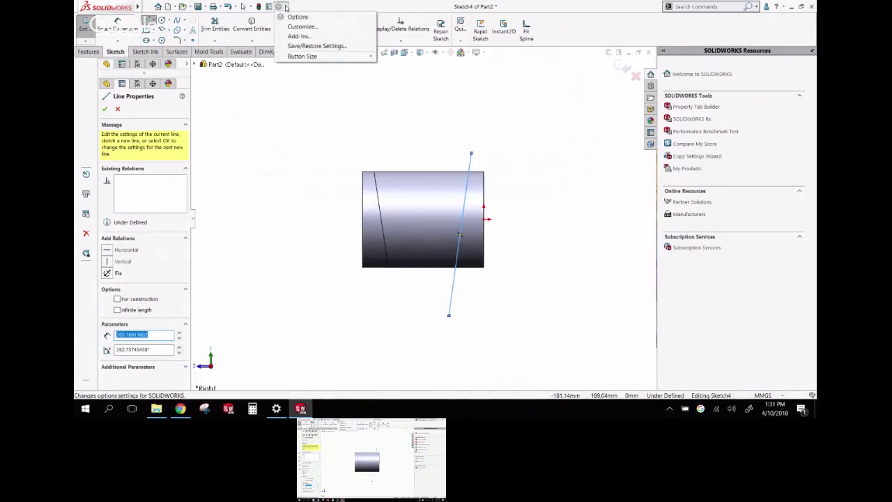
{"action": "left_click", "coordinate": [293, 18]}
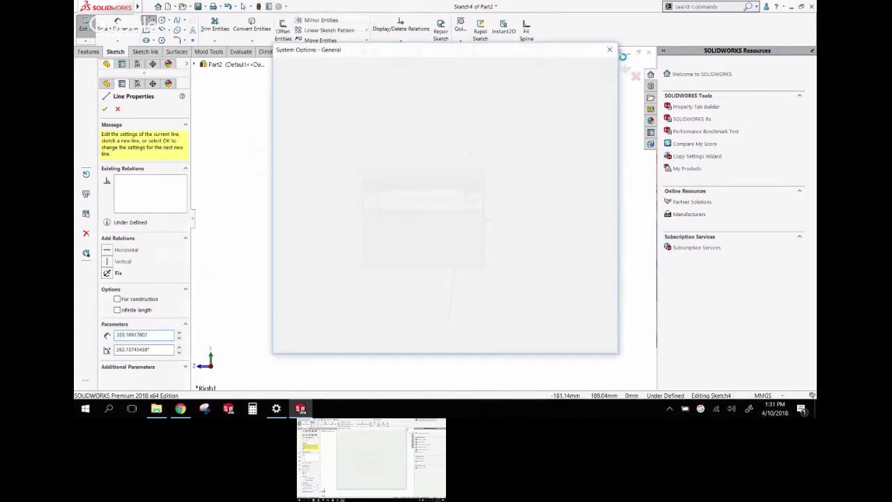
{"action": "key", "text": "Escape"}
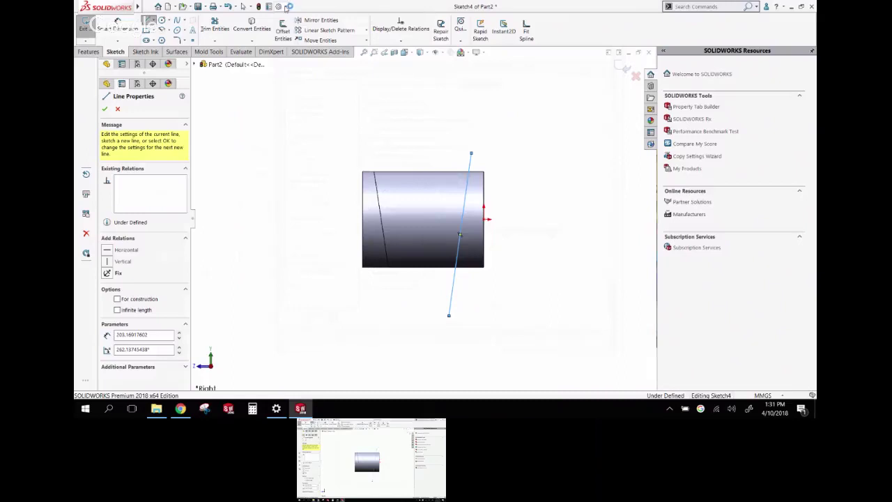
{"action": "left_click", "coordinate": [285, 7]}
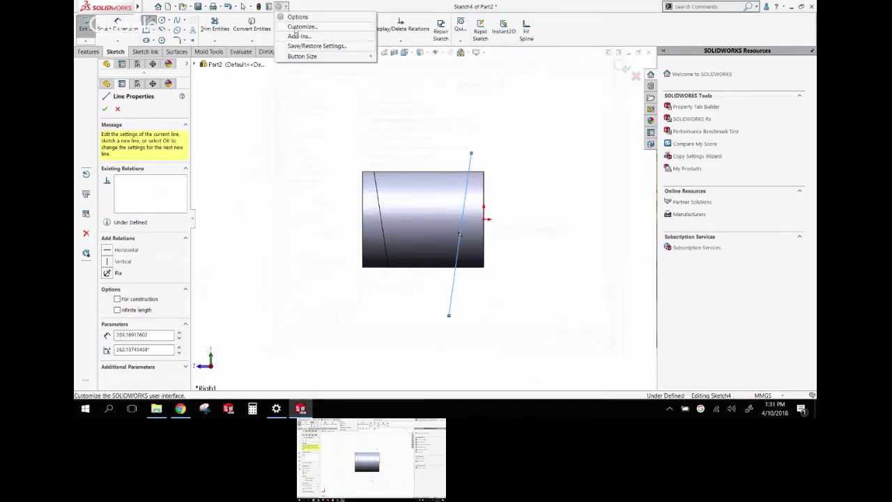
{"action": "left_click", "coordinate": [302, 26]}
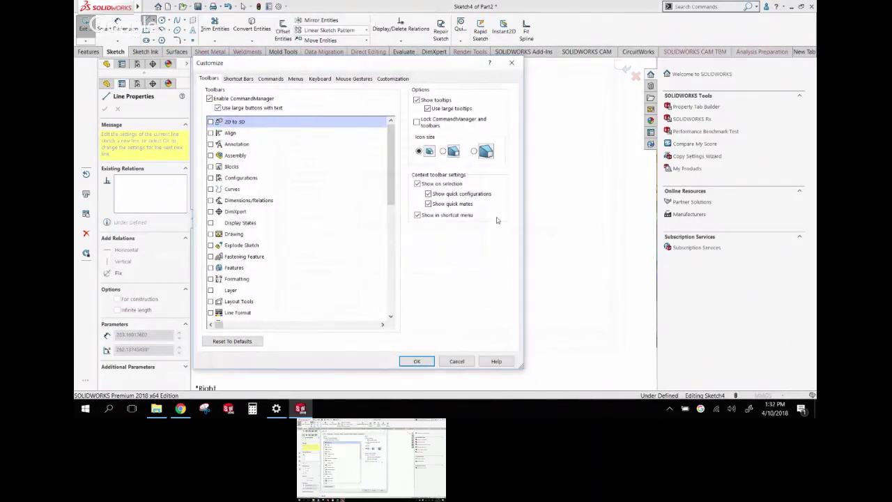
{"action": "left_click", "coordinate": [357, 79]}
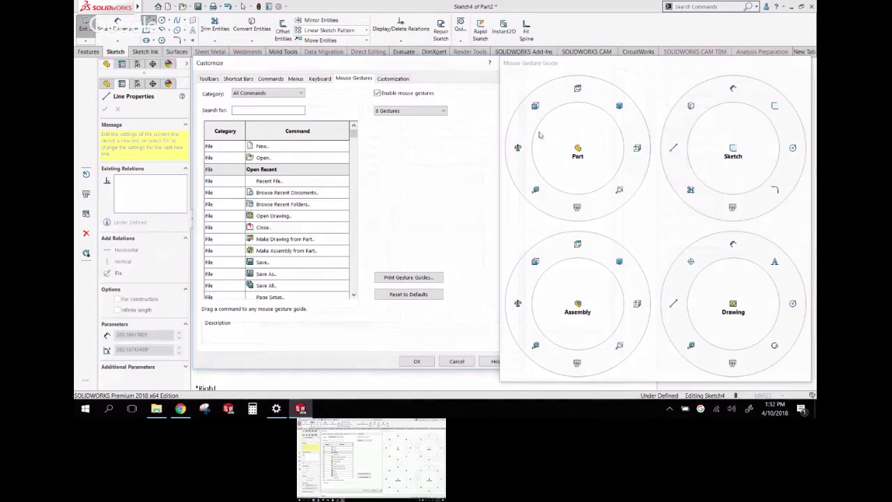
Keep 8 Gestures and move the Part and Assembly gesture commands into the left slot
{"action": "left_click", "coordinate": [442, 112]}
{"action": "left_click", "coordinate": [417, 152]}
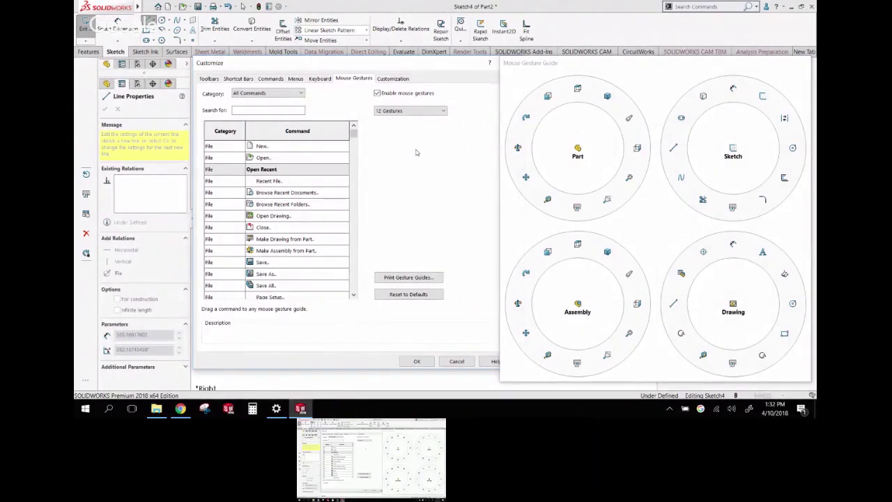
{"action": "left_click", "coordinate": [442, 111]}
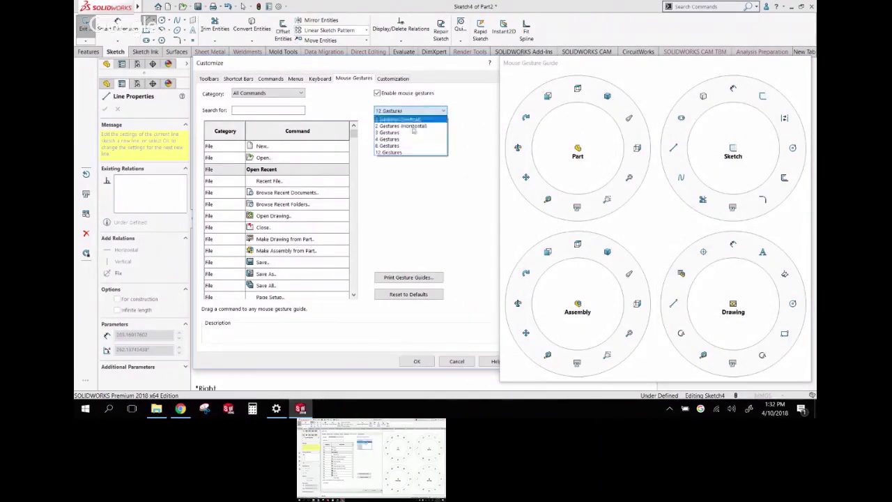
{"action": "left_click", "coordinate": [412, 144]}
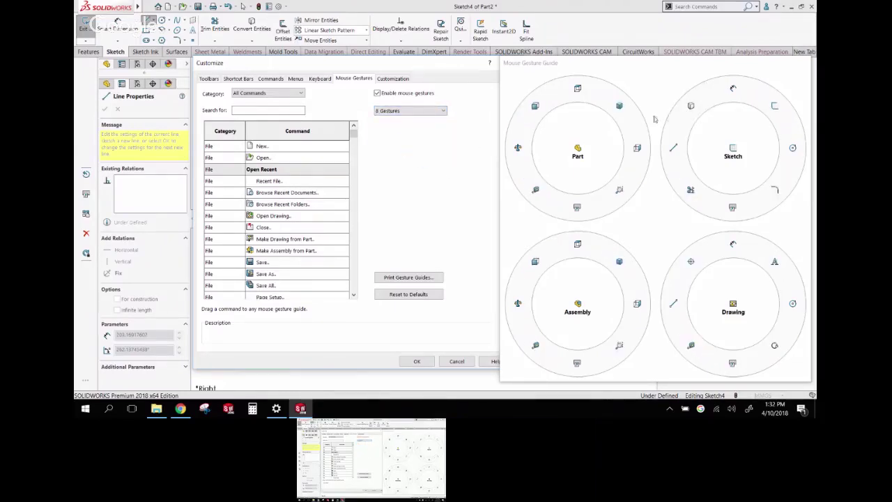
{"action": "left_click_drag", "start_coordinate": [536, 189], "coordinate": [520, 149]}
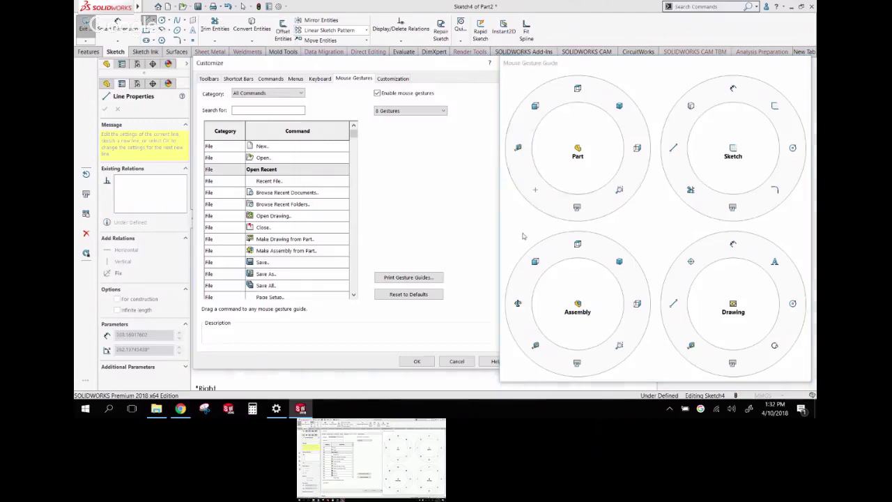
{"action": "left_click_drag", "start_coordinate": [535, 345], "coordinate": [518, 315]}
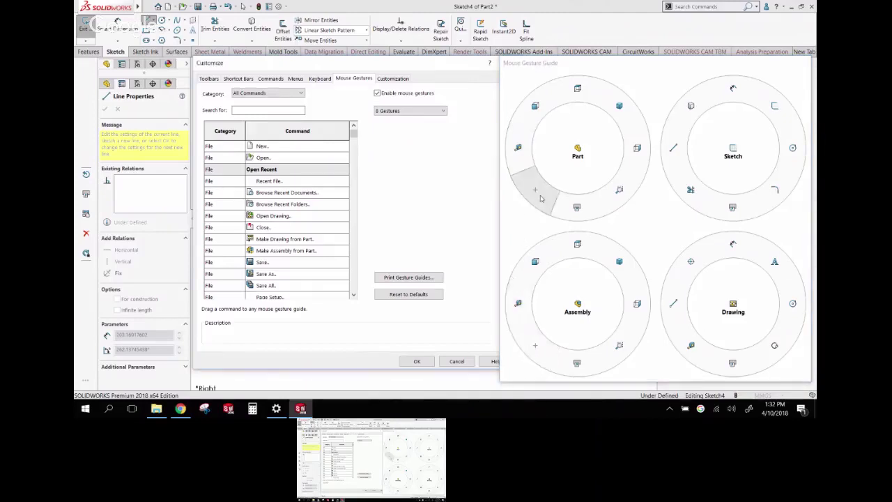
{"action": "left_click", "coordinate": [535, 191]}
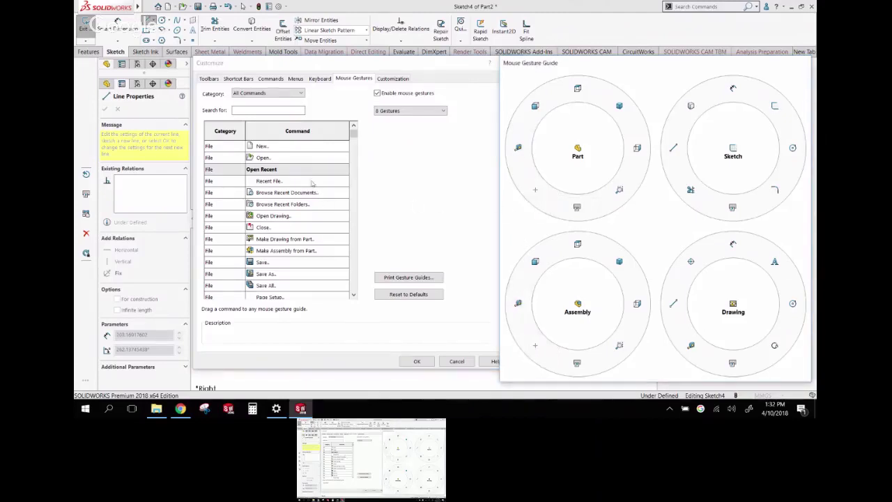
Search 'mass', add Mass Properties to the Part and Assembly gestures, and accept with OK
{"action": "left_click", "coordinate": [269, 110]}
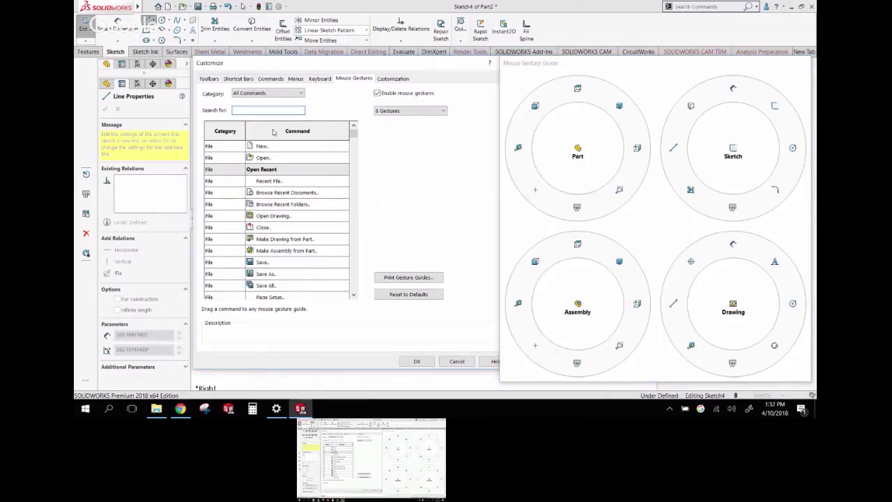
{"action": "type", "text": "mass"}
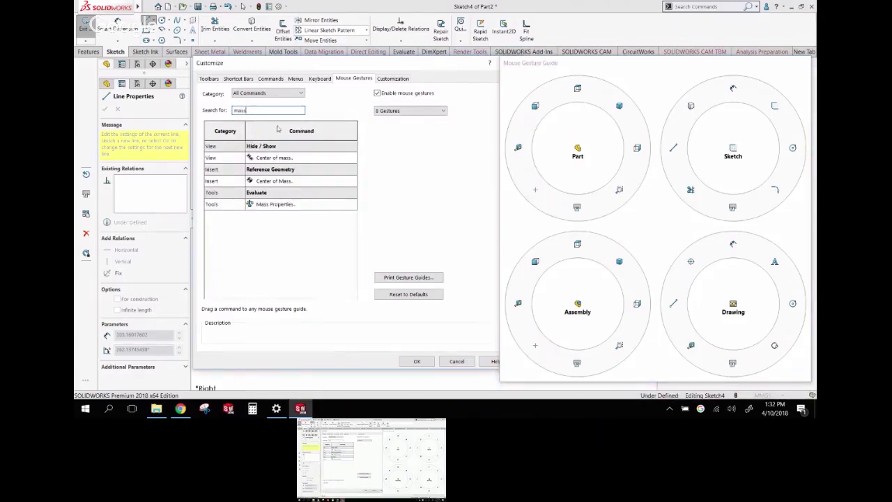
{"action": "left_click_drag", "start_coordinate": [262, 206], "coordinate": [535, 189]}
{"action": "left_click", "coordinate": [269, 207]}
{"action": "left_click_drag", "start_coordinate": [269, 206], "coordinate": [536, 345]}
{"action": "left_click", "coordinate": [380, 386]}
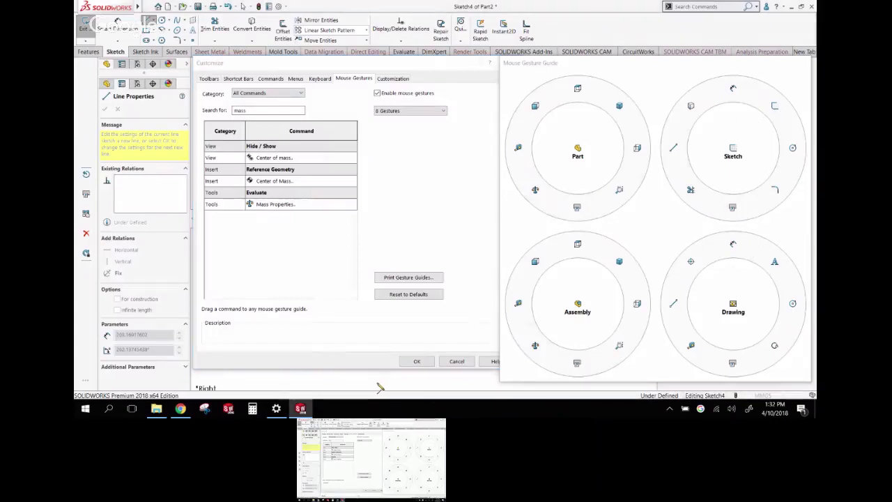
{"action": "left_click", "coordinate": [416, 361]}
{"action": "key", "text": "Escape"}
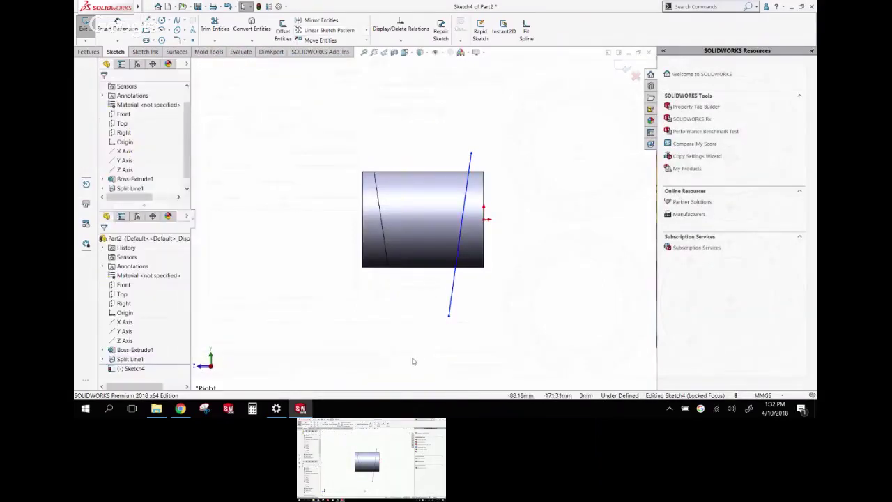
Cut-extrude Sketch4's line Through All - Both to slice the cylinder's end
{"action": "left_click", "coordinate": [87, 52]}
{"action": "left_click", "coordinate": [217, 37]}
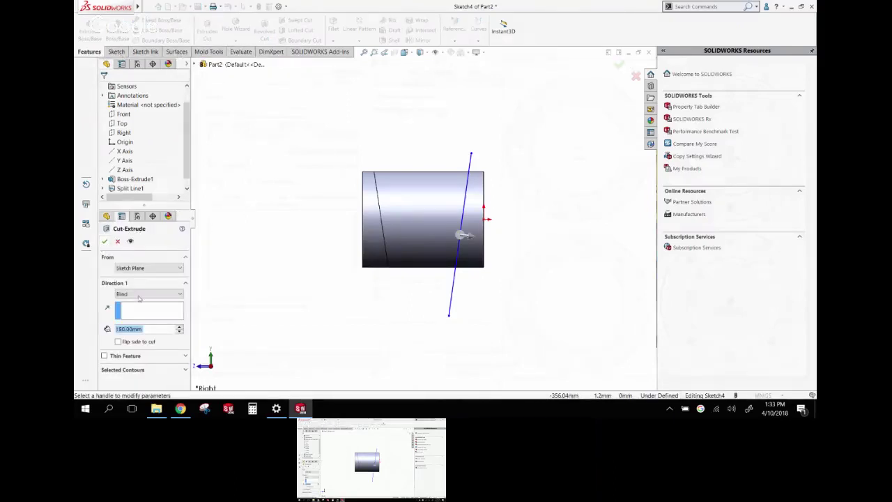
{"action": "left_click", "coordinate": [149, 294]}
{"action": "left_click", "coordinate": [138, 322]}
{"action": "left_click", "coordinate": [138, 295]}
{"action": "left_click", "coordinate": [137, 314]}
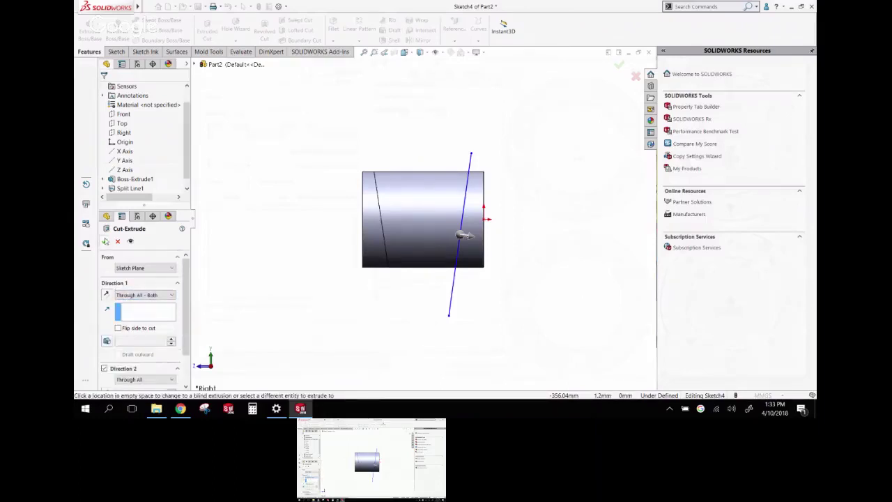
{"action": "left_click", "coordinate": [105, 241]}
{"action": "middle_click_drag", "start_coordinate": [409, 243], "coordinate": [328, 229]}
{"action": "left_click", "coordinate": [302, 202]}
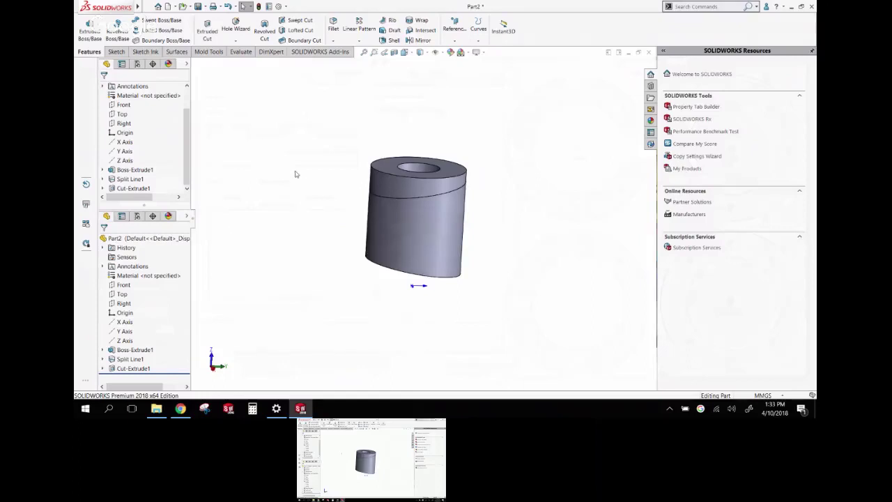
Start a Chamfer on the cylinder from the right-click toolbar's Fillet flyout
{"action": "right_click_drag", "start_coordinate": [306, 107], "coordinate": [315, 203]}
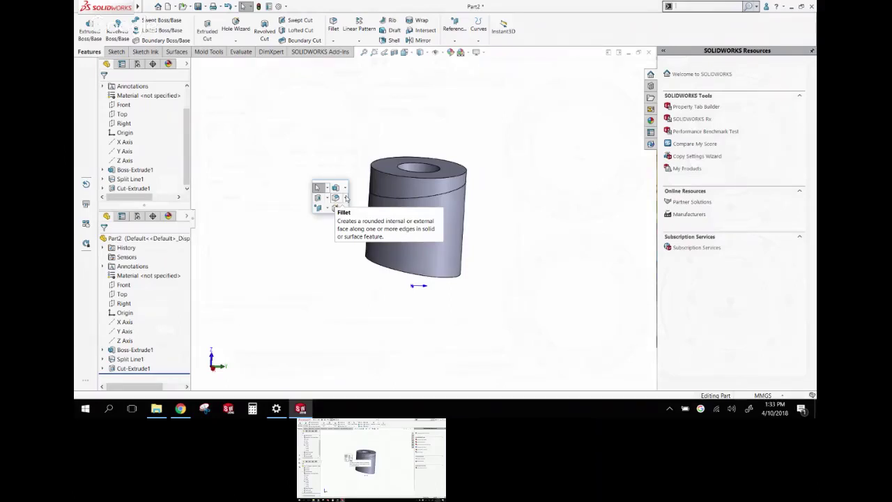
{"action": "left_click", "coordinate": [346, 198]}
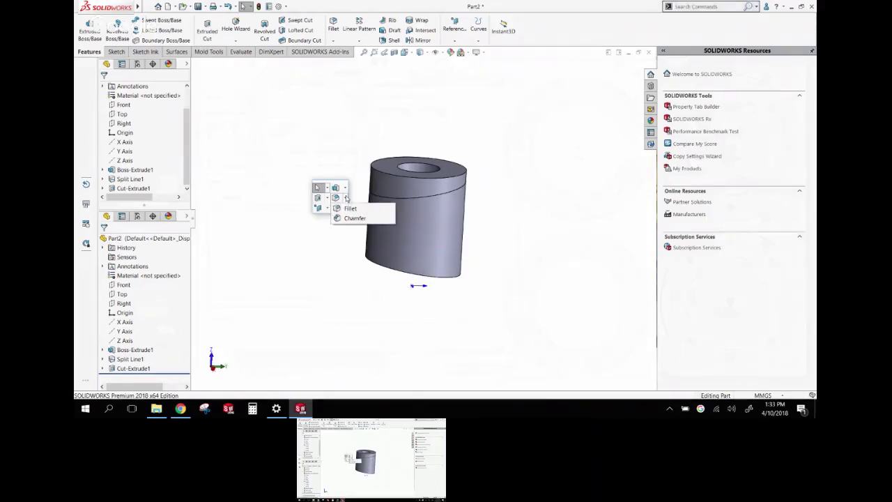
{"action": "left_click", "coordinate": [344, 187]}
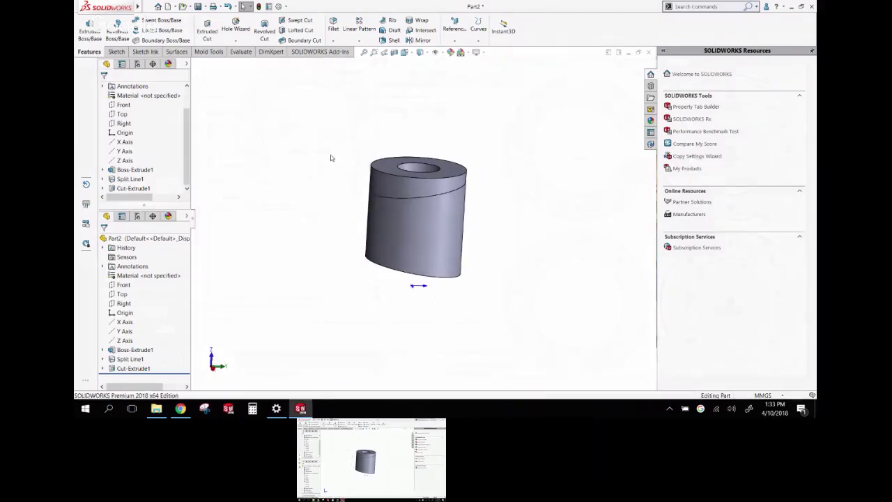
{"action": "left_click", "coordinate": [342, 224]}
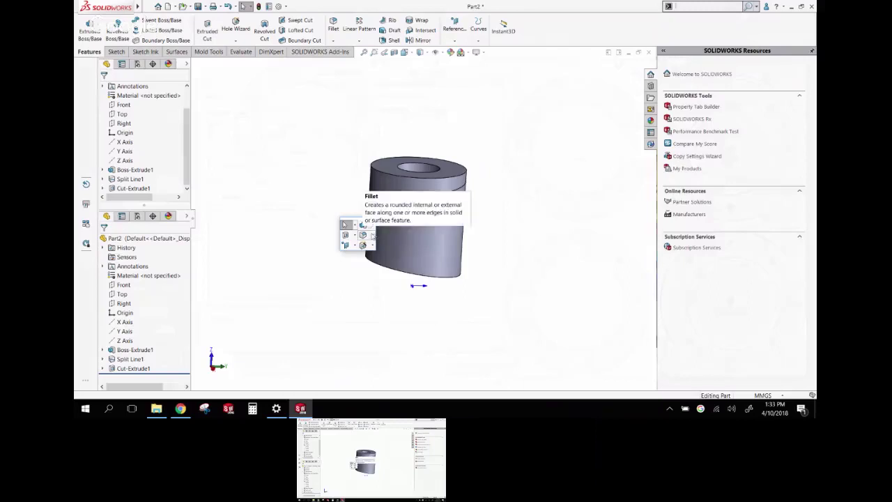
{"action": "left_click", "coordinate": [371, 235]}
{"action": "left_click", "coordinate": [382, 255]}
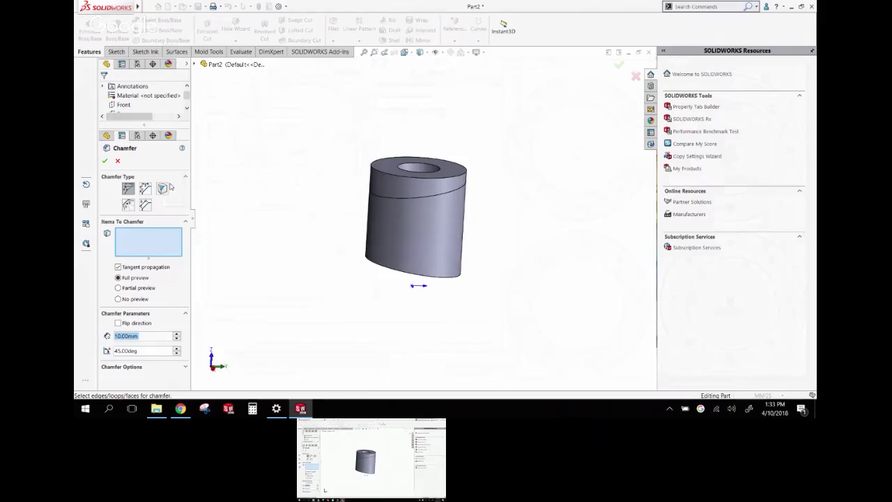
Apply an Offset Face chamfer to the outer edge of the holed end
{"action": "left_click", "coordinate": [128, 204]}
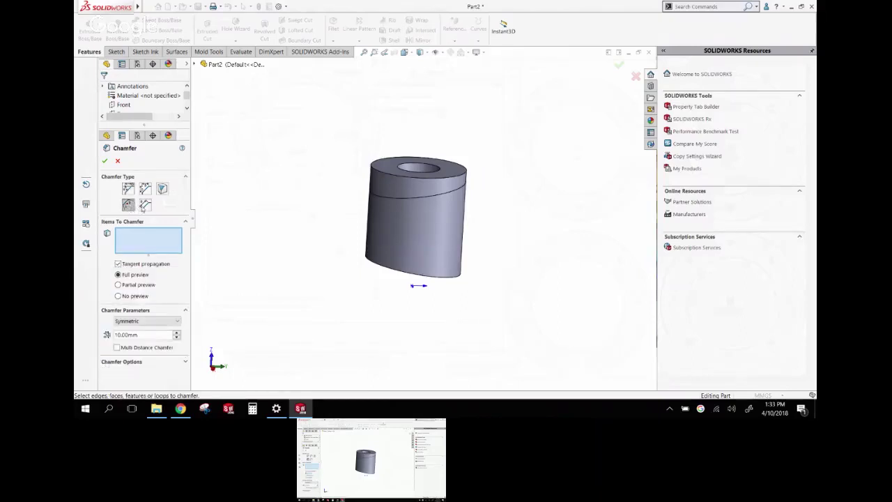
{"action": "left_click", "coordinate": [145, 204]}
{"action": "left_click", "coordinate": [128, 204]}
{"action": "middle_click_drag", "start_coordinate": [285, 270], "coordinate": [301, 288]}
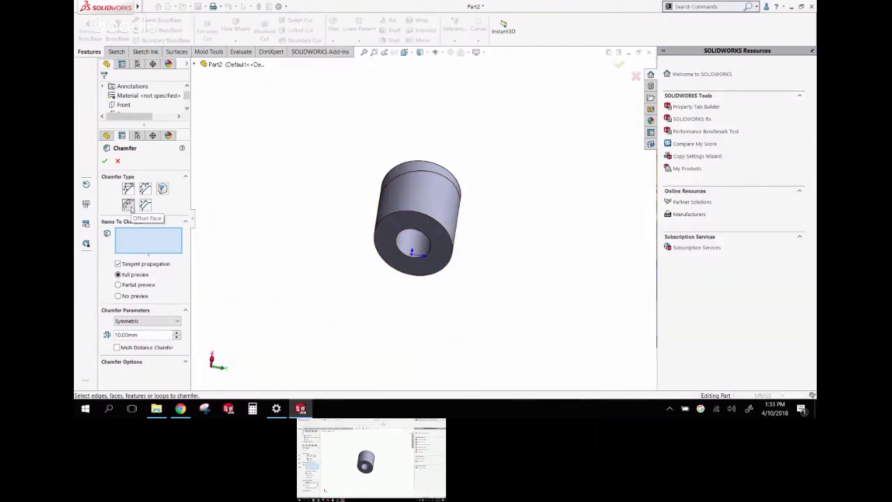
{"action": "left_click", "coordinate": [129, 205]}
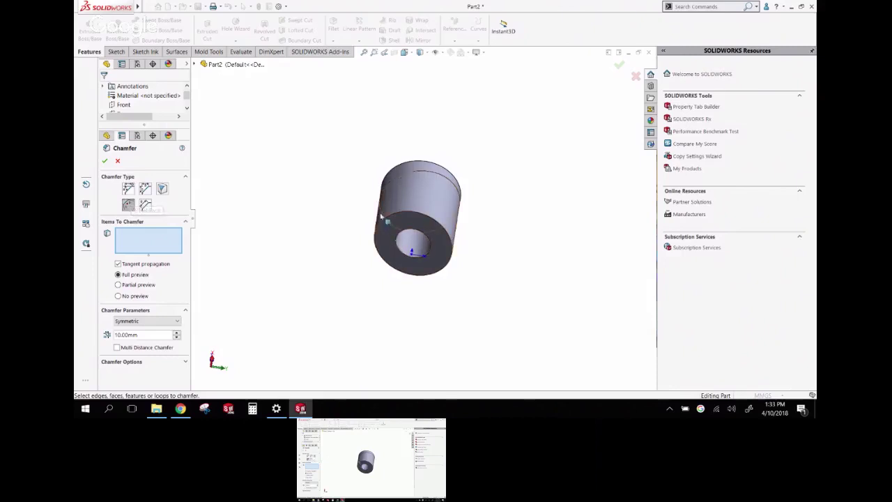
{"action": "left_click", "coordinate": [387, 221]}
{"action": "middle_click_drag", "start_coordinate": [387, 222], "coordinate": [387, 200]}
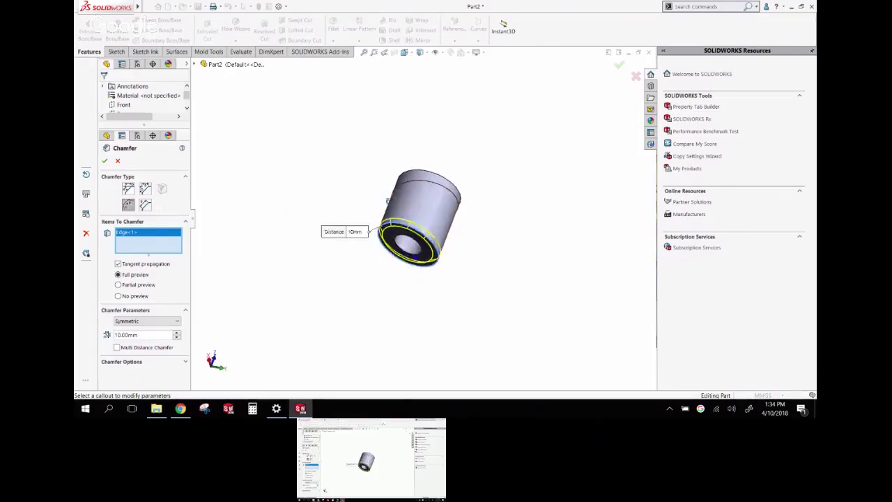
{"action": "scroll", "coordinate": [388, 201], "scroll_direction": "down", "scroll_amount": 5}
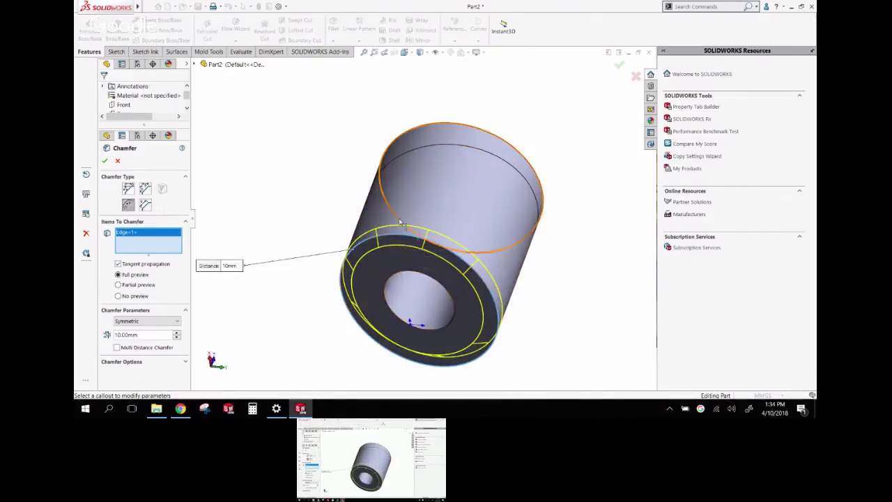
{"action": "left_click", "coordinate": [177, 332]}
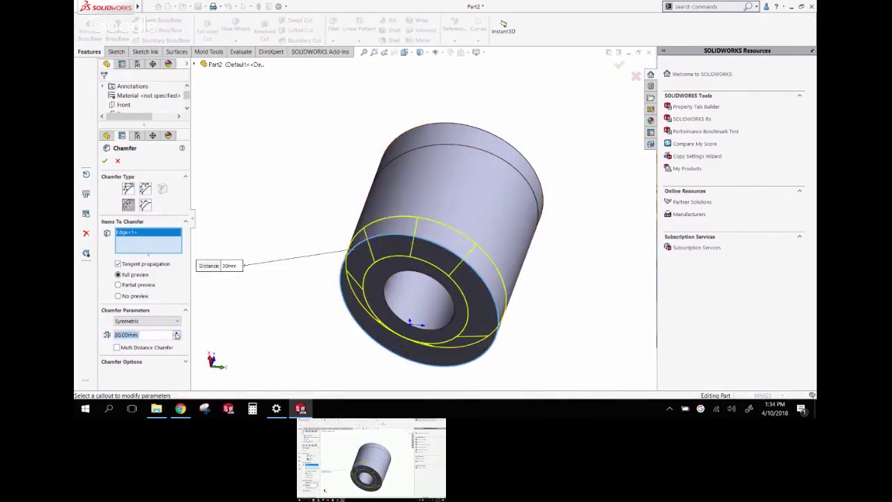
{"action": "left_click", "coordinate": [177, 338]}
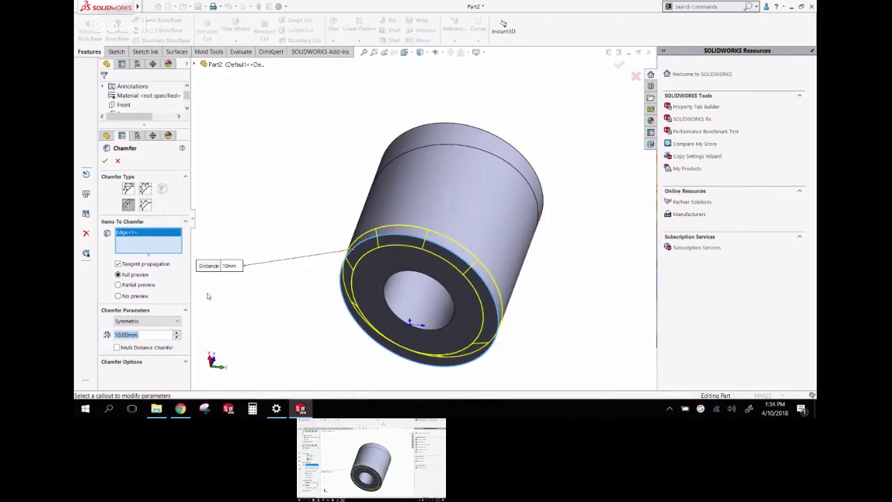
{"action": "middle_click_drag", "start_coordinate": [261, 198], "coordinate": [261, 158]}
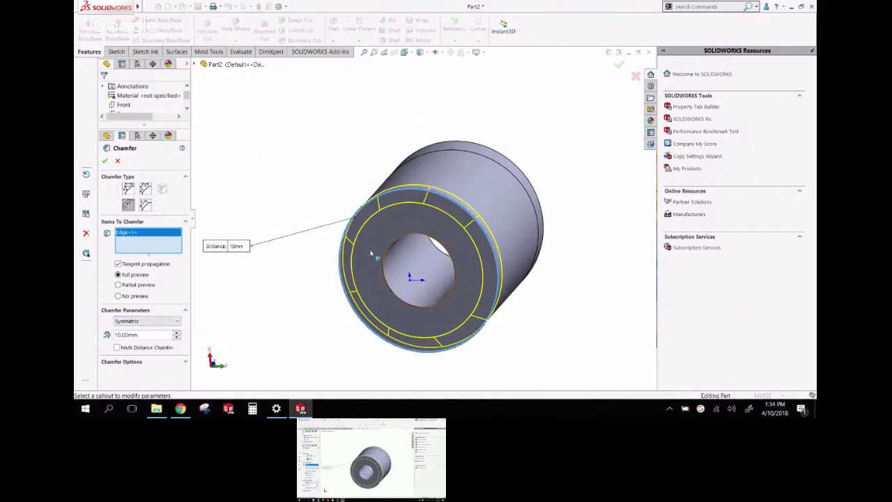
Add the bore's edge and give it its own 5 mm distance with Multi Distance Chamfer
{"action": "left_click", "coordinate": [395, 253]}
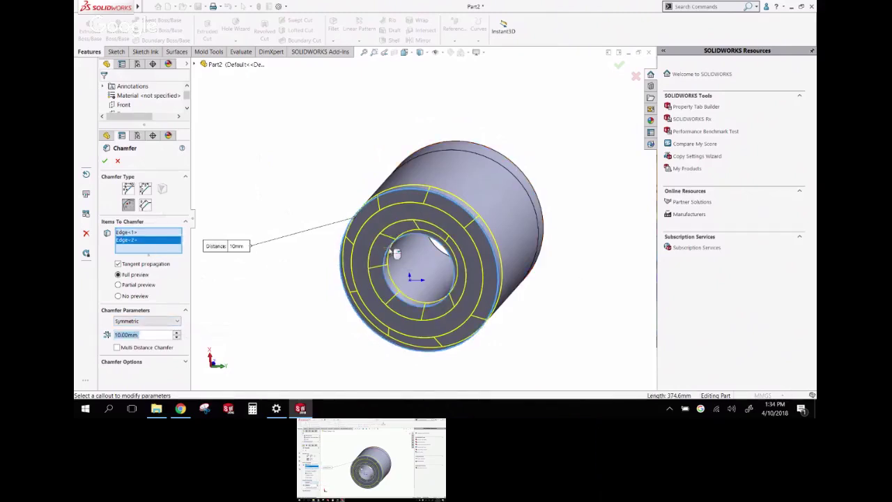
{"action": "middle_click_drag", "start_coordinate": [328, 339], "coordinate": [354, 211]}
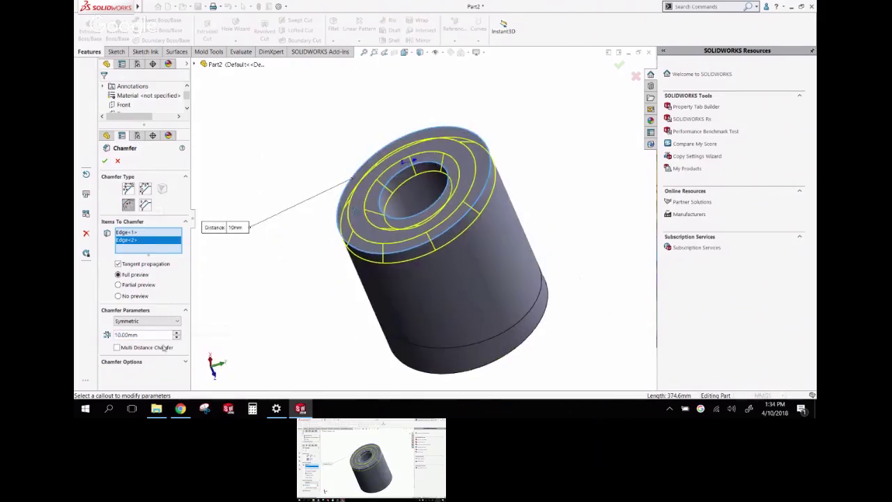
{"action": "left_click", "coordinate": [117, 347]}
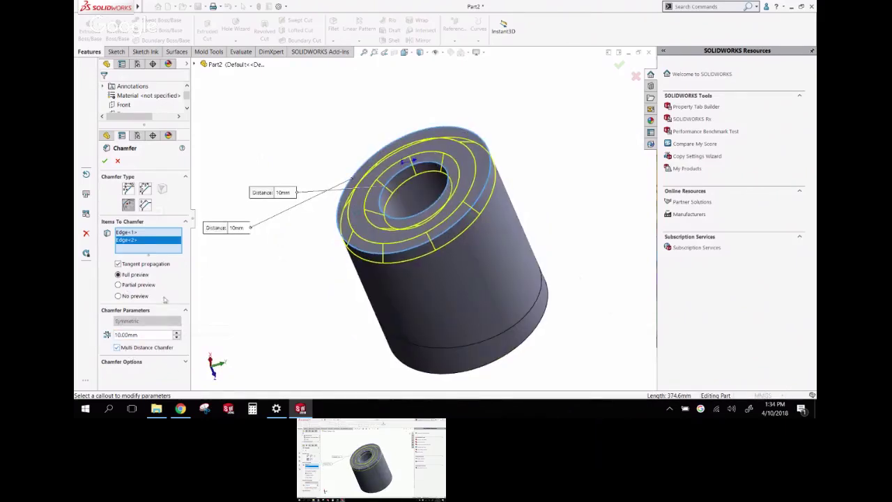
{"action": "left_click", "coordinate": [290, 194]}
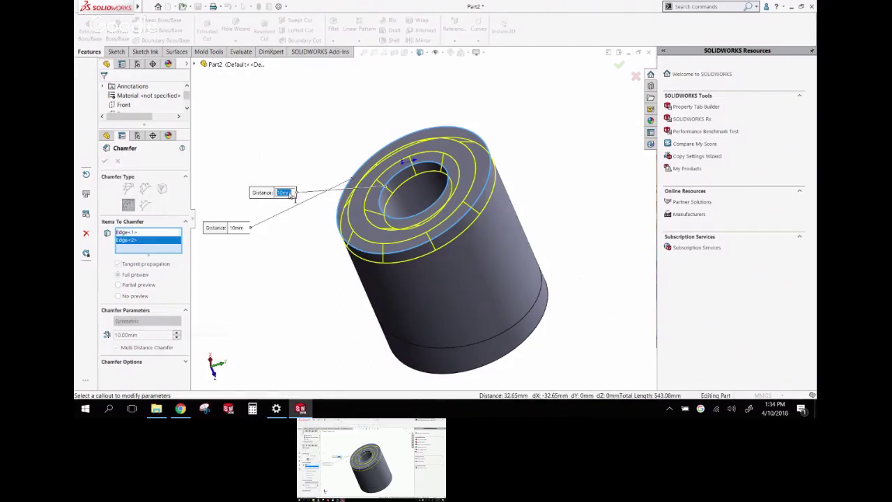
{"action": "type", "text": "5"}
{"action": "key", "text": "Return"}
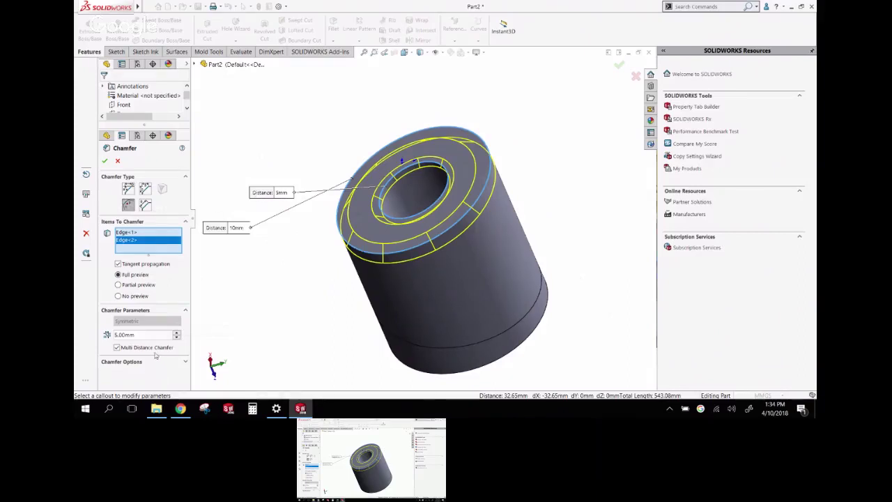
Set the outer edge's chamfer distance to 20 mm and accept Chamfer1
{"action": "left_click", "coordinate": [237, 229]}
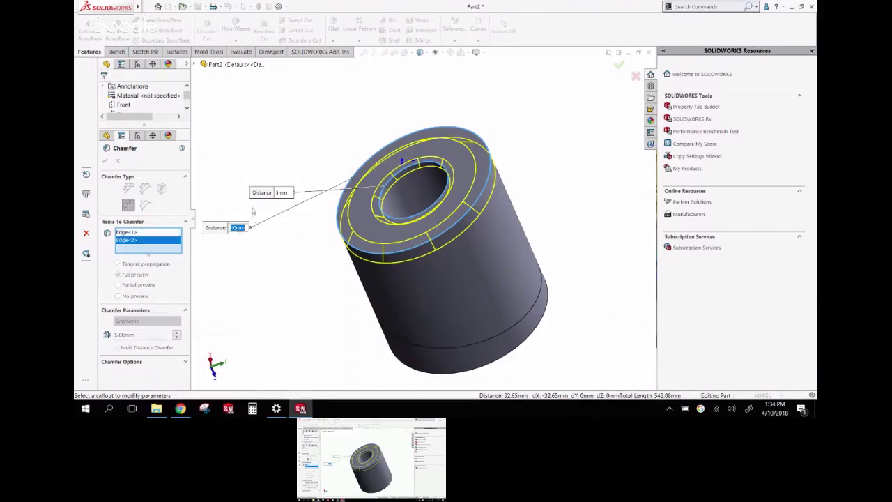
{"action": "left_click", "coordinate": [129, 233]}
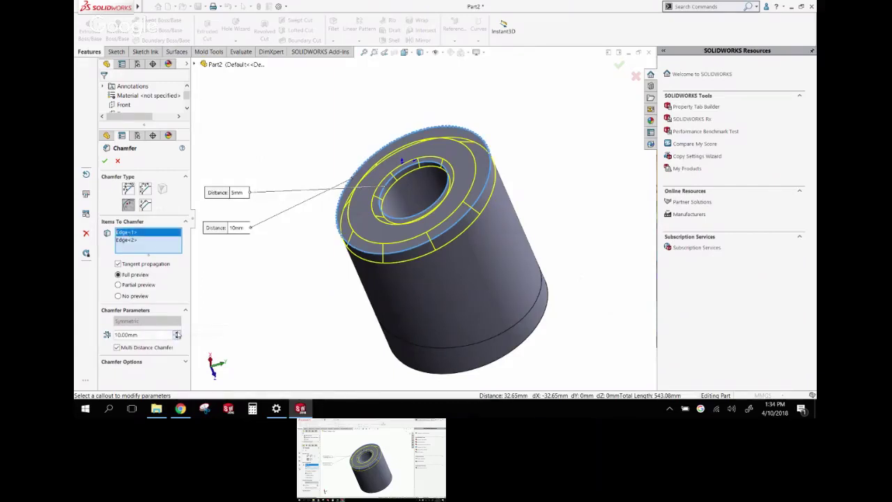
{"action": "left_click", "coordinate": [177, 333]}
{"action": "left_click", "coordinate": [177, 339]}
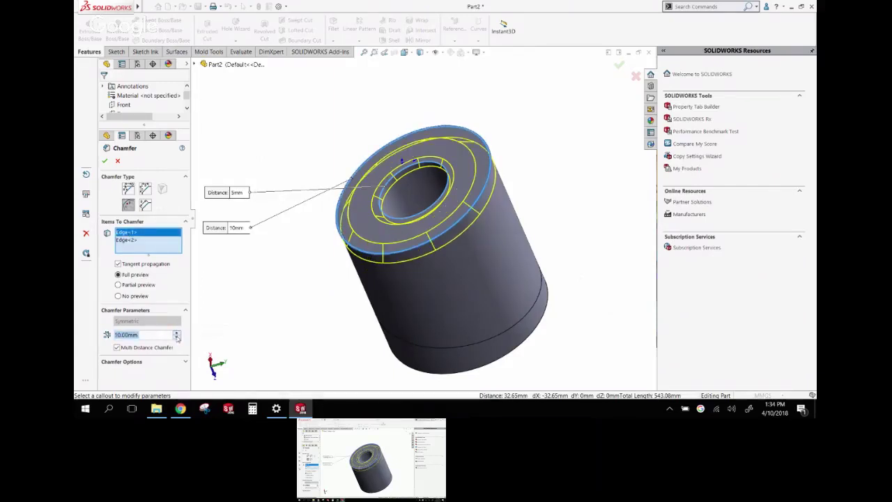
{"action": "left_click", "coordinate": [177, 333]}
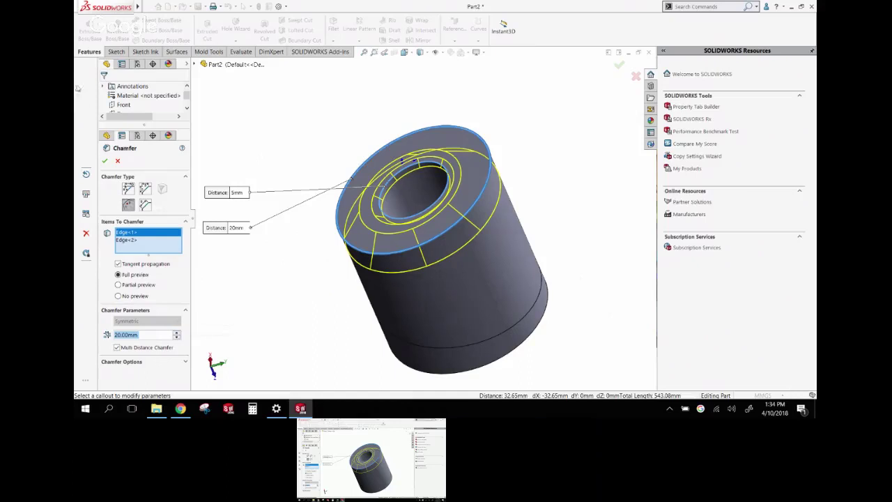
{"action": "left_click", "coordinate": [105, 160]}
{"action": "middle_click_drag", "start_coordinate": [327, 137], "coordinate": [319, 53]}
{"action": "middle_click_drag", "start_coordinate": [434, 130], "coordinate": [542, 313]}
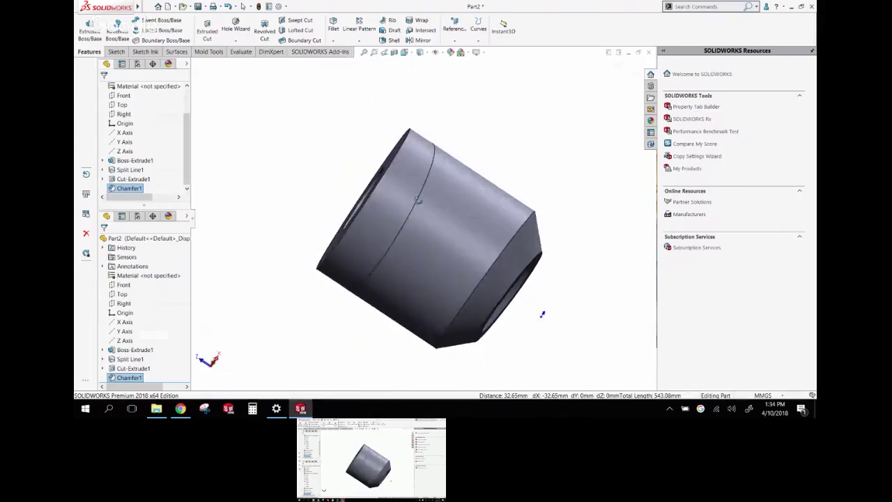
Start a second chamfer using the conical face and the holed end face as face sets
{"action": "left_click", "coordinate": [300, 149]}
{"action": "right_click_drag", "start_coordinate": [294, 144], "coordinate": [294, 204]}
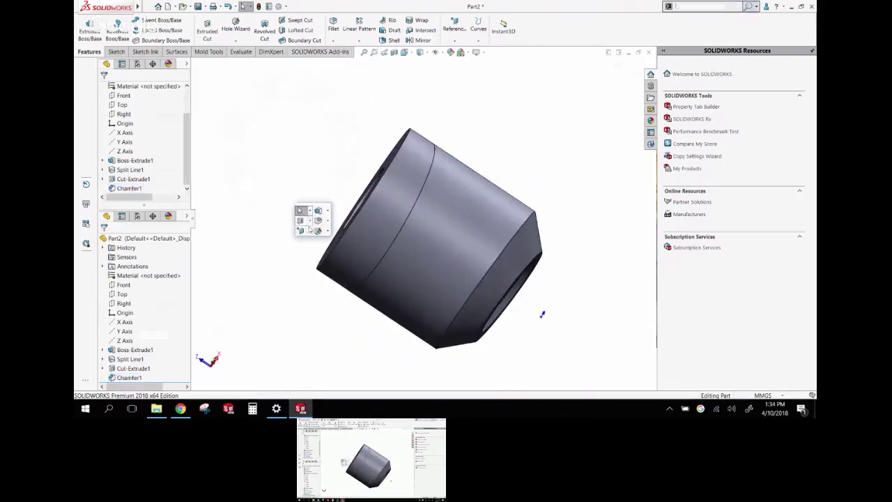
{"action": "left_click", "coordinate": [329, 221]}
{"action": "left_click", "coordinate": [336, 241]}
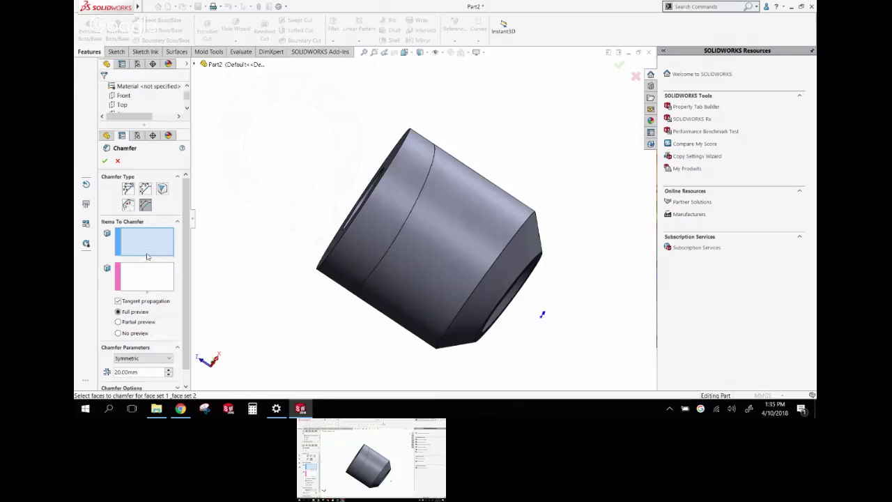
{"action": "left_click", "coordinate": [335, 217]}
{"action": "middle_click_drag", "start_coordinate": [336, 217], "coordinate": [233, 249]}
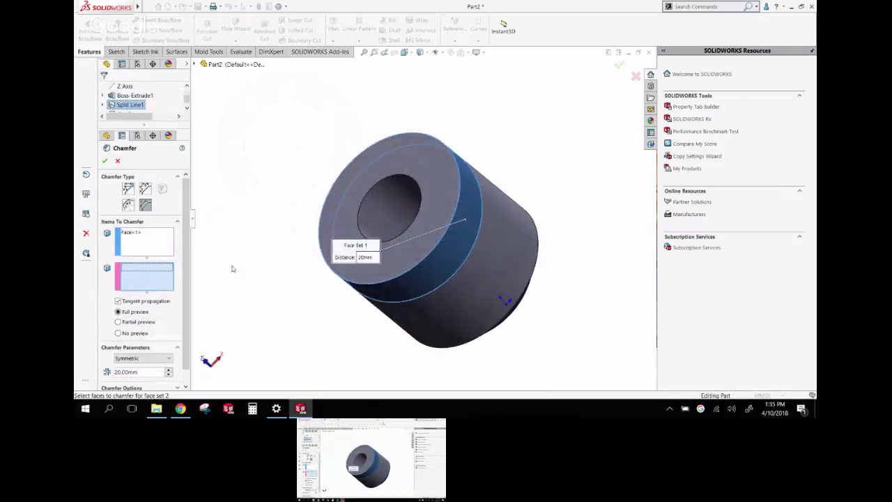
{"action": "left_click", "coordinate": [335, 223]}
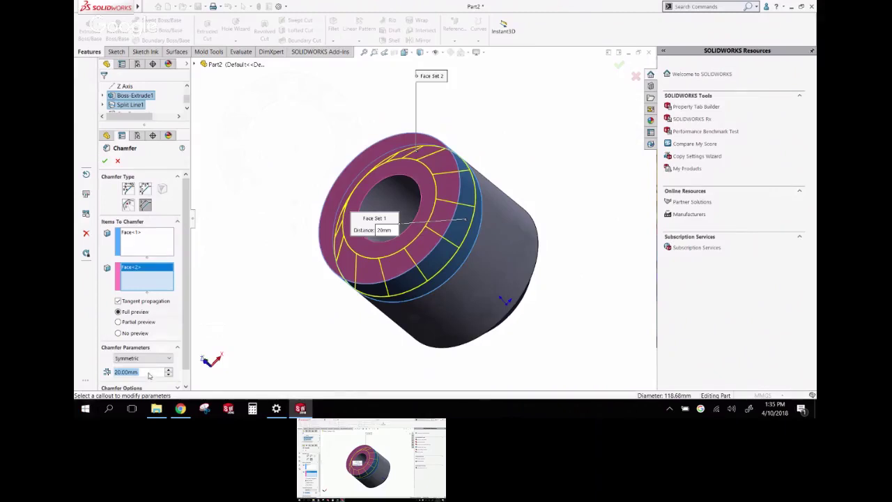
Make it a Hold Line chamfer bounded by the split-line edge and confirm Chamfer2
{"action": "middle_click_drag", "start_coordinate": [239, 255], "coordinate": [538, 314]}
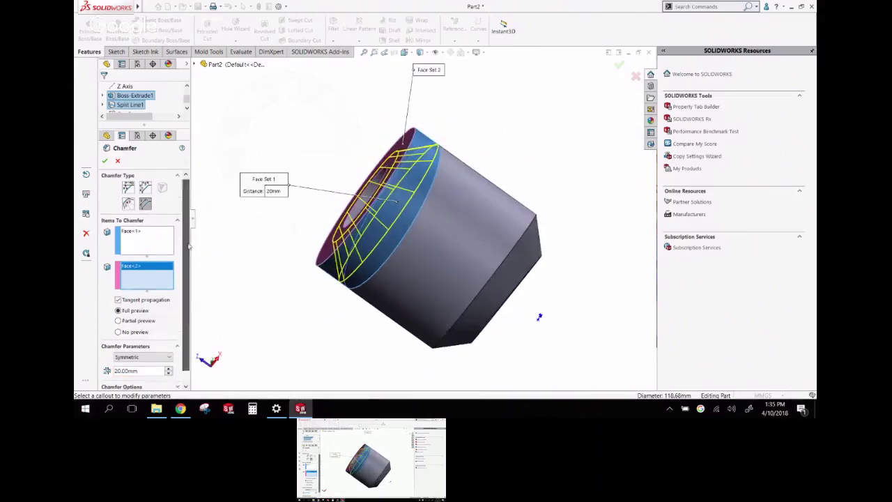
{"action": "scroll", "coordinate": [157, 345], "scroll_direction": "down", "scroll_amount": 1}
{"action": "left_click", "coordinate": [154, 344]}
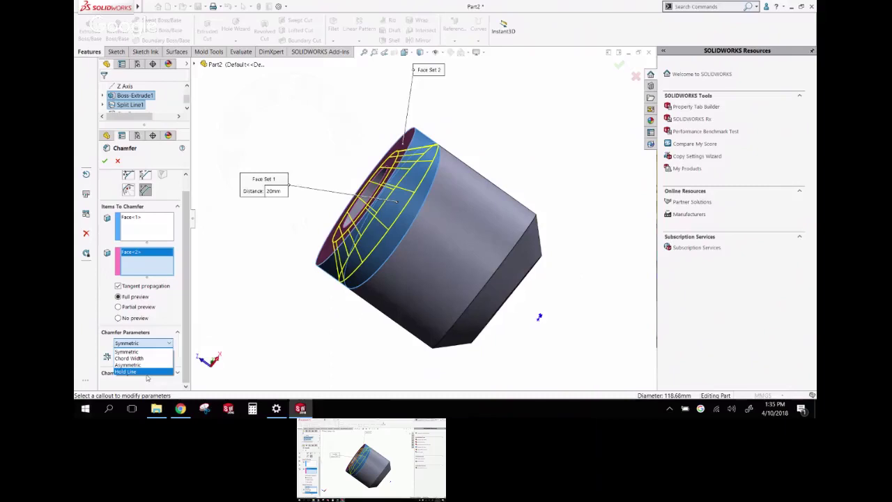
{"action": "left_click", "coordinate": [145, 372]}
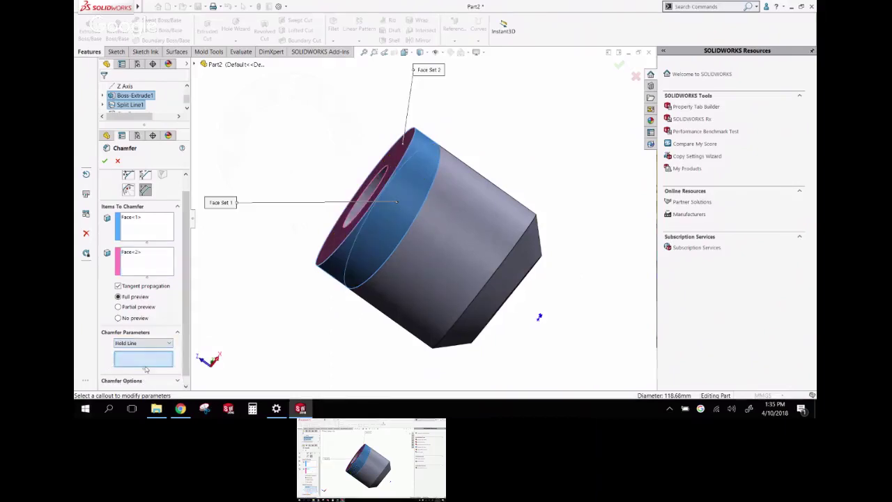
{"action": "left_click", "coordinate": [432, 190]}
{"action": "middle_click_drag", "start_coordinate": [423, 189], "coordinate": [431, 215]}
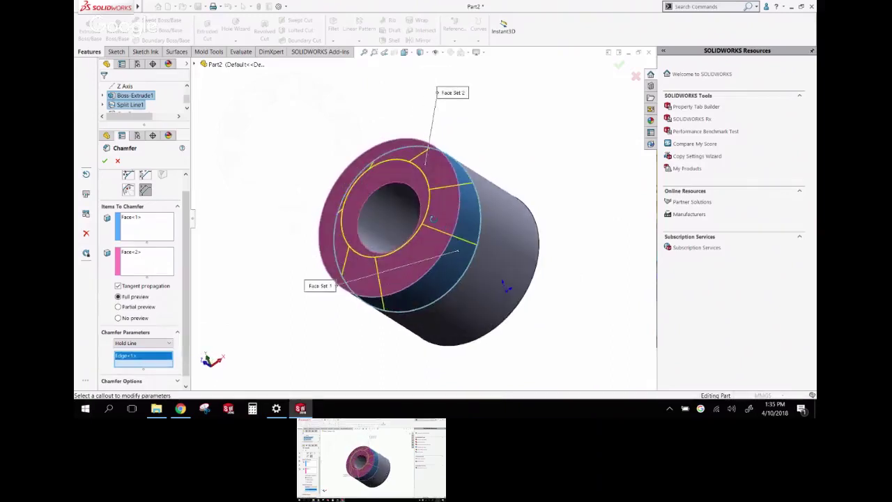
{"action": "left_click", "coordinate": [104, 160]}
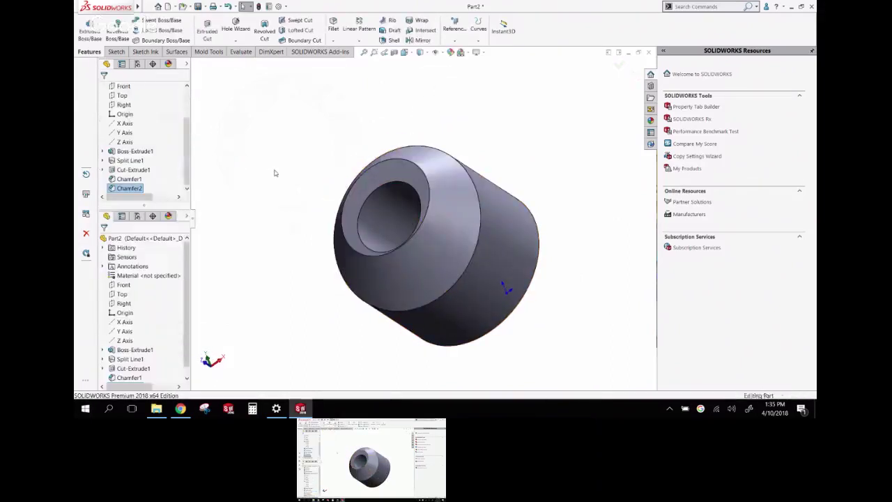
Clear the edge selection and reorient the chamfered part to the front view (Ctrl+1)
{"action": "middle_click_drag", "start_coordinate": [272, 174], "coordinate": [330, 125]}
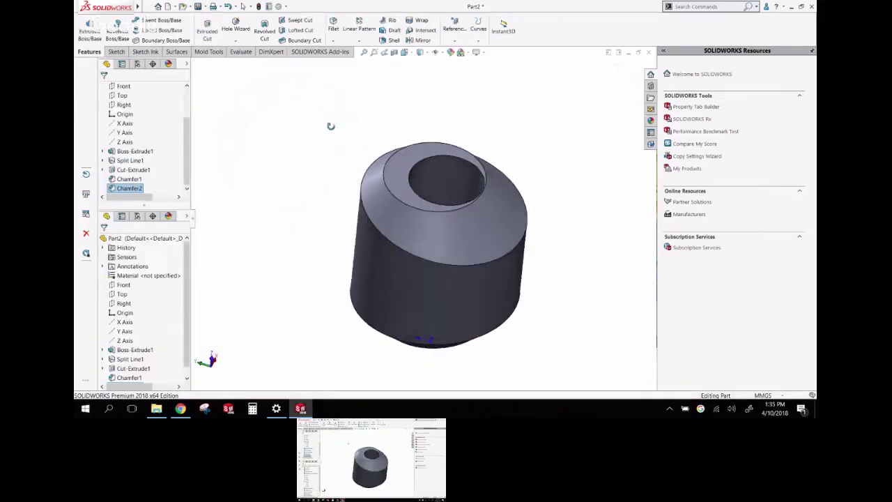
{"action": "left_click", "coordinate": [378, 233]}
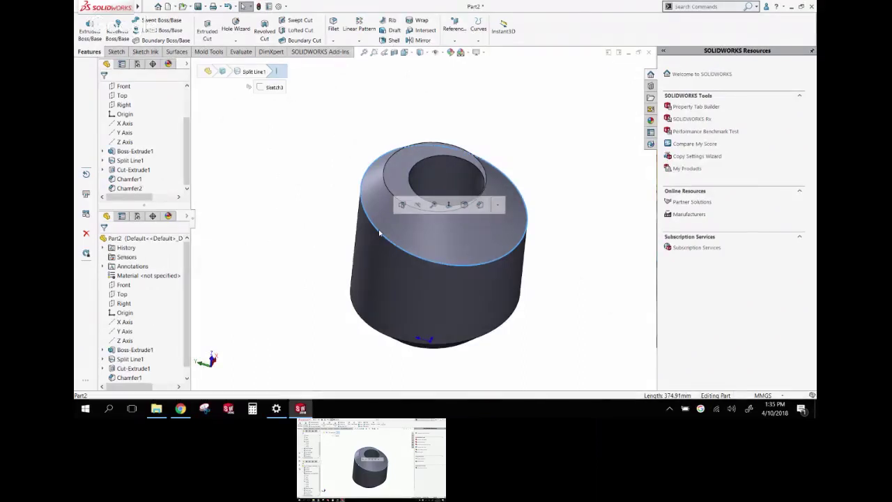
{"action": "key", "text": "Escape"}
{"action": "key", "text": "ctrl+1"}
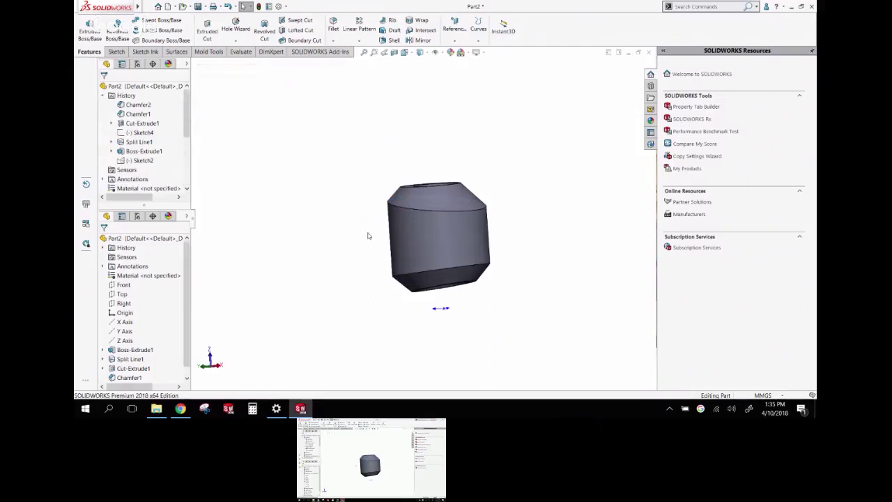
{"action": "scroll", "coordinate": [187, 153], "scroll_direction": "down", "scroll_amount": 4}
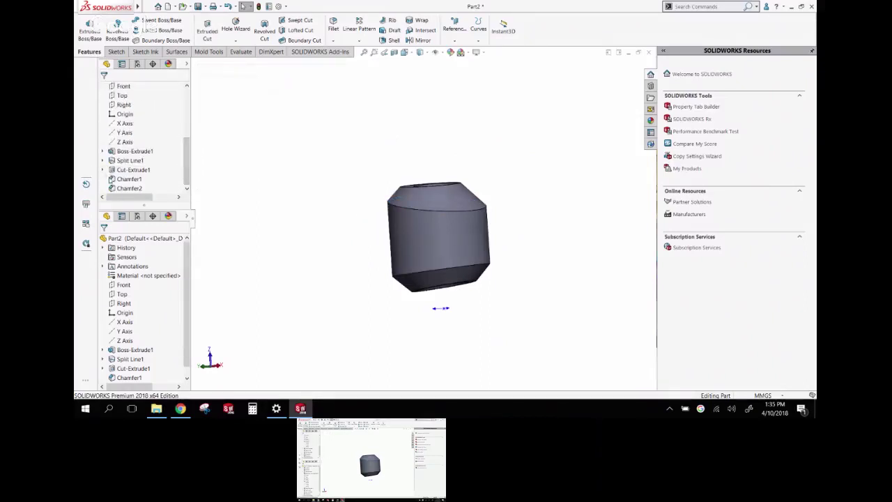
Edit Chamfer1 and Chamfer2, switching both feature types to Fillet
{"action": "right_click", "coordinate": [120, 181]}
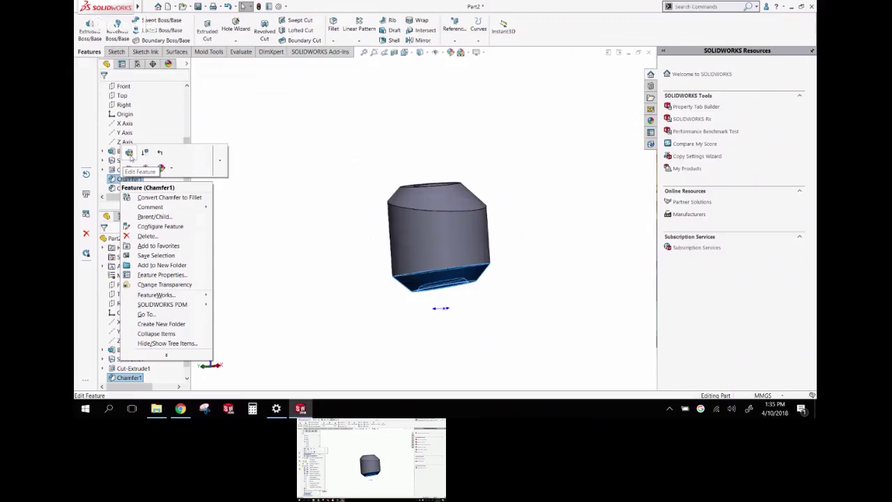
{"action": "left_click", "coordinate": [130, 156]}
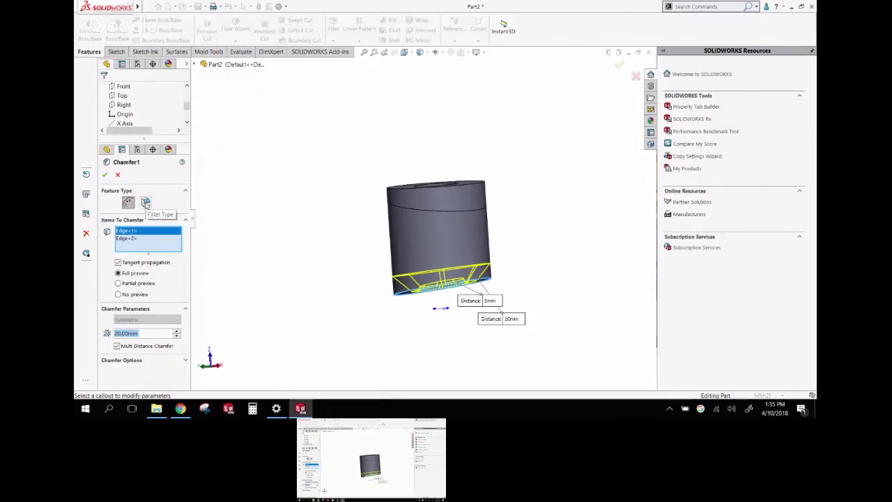
{"action": "left_click", "coordinate": [145, 203]}
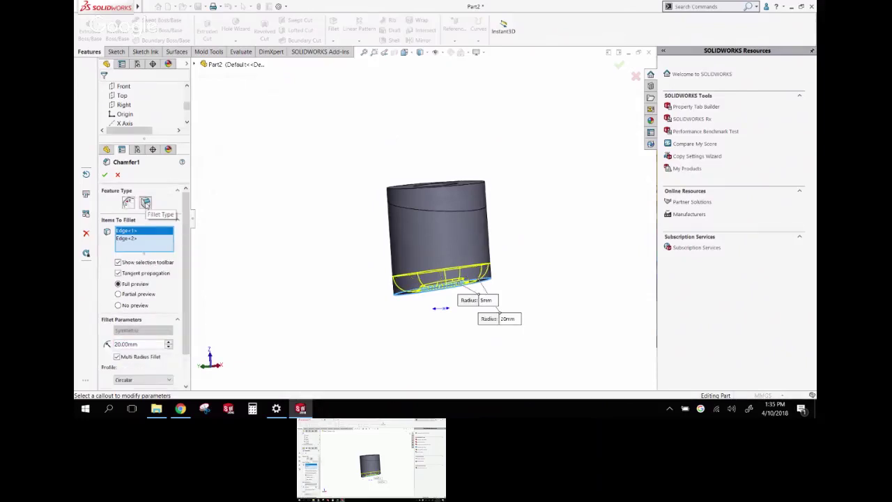
{"action": "left_click", "coordinate": [104, 174]}
{"action": "middle_click_drag", "start_coordinate": [224, 191], "coordinate": [192, 302]}
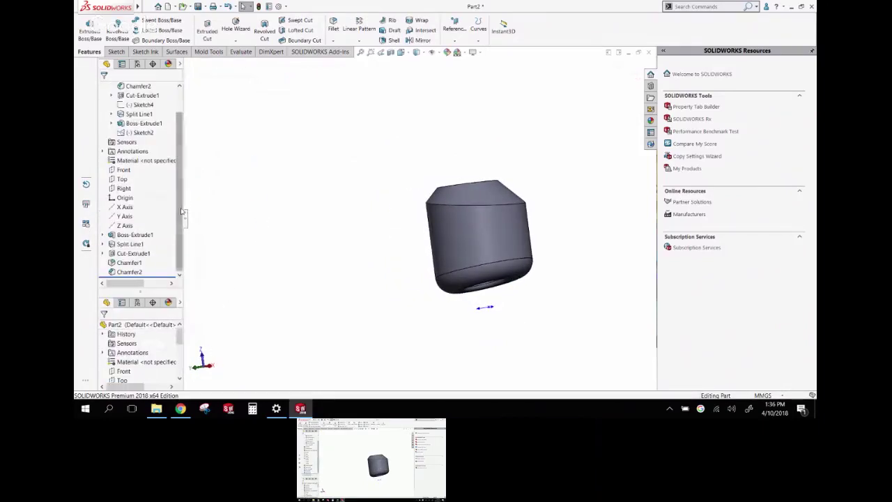
{"action": "left_click", "coordinate": [139, 272]}
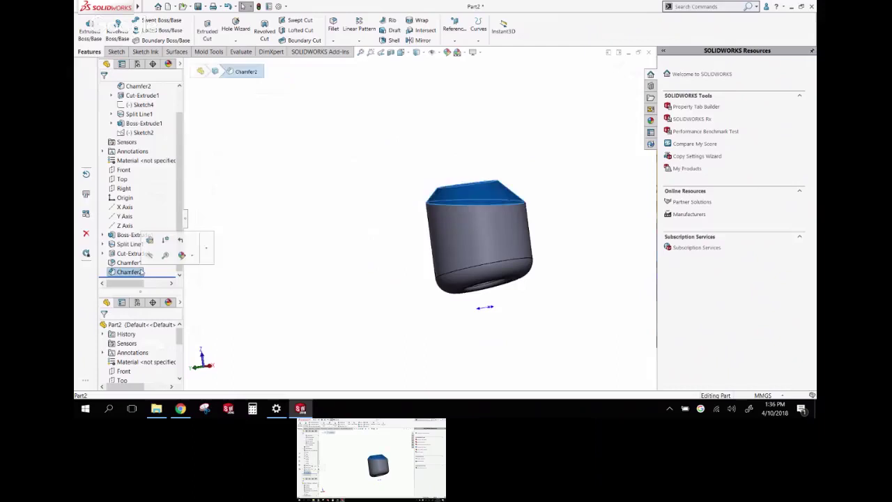
{"action": "left_click", "coordinate": [150, 241]}
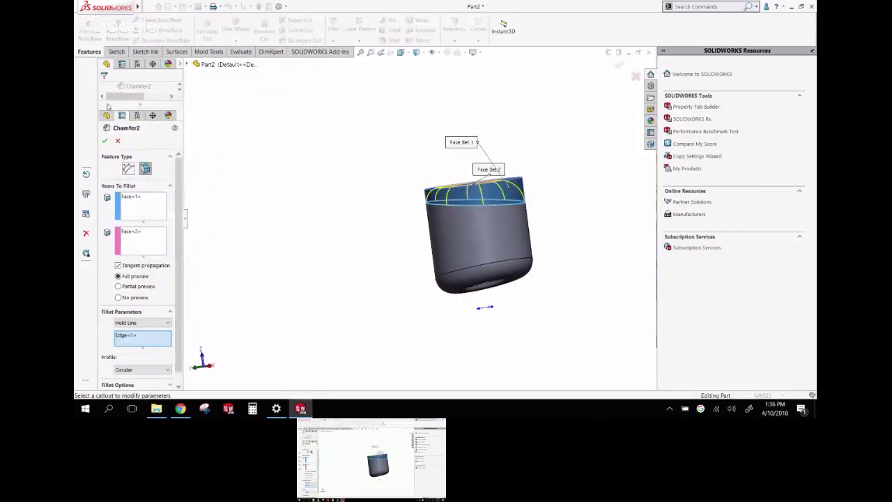
{"action": "left_click", "coordinate": [105, 140]}
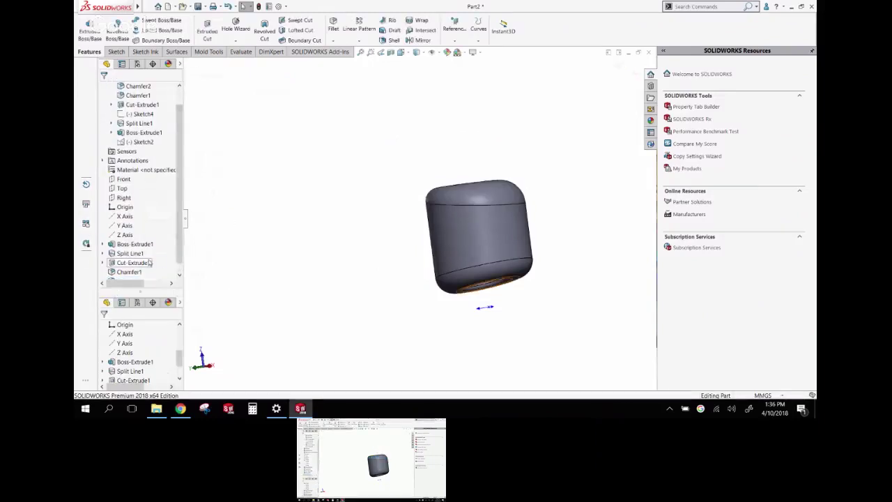
Edit Chamfer1 and set its feature type back to Chamfer
{"action": "left_click", "coordinate": [131, 263]}
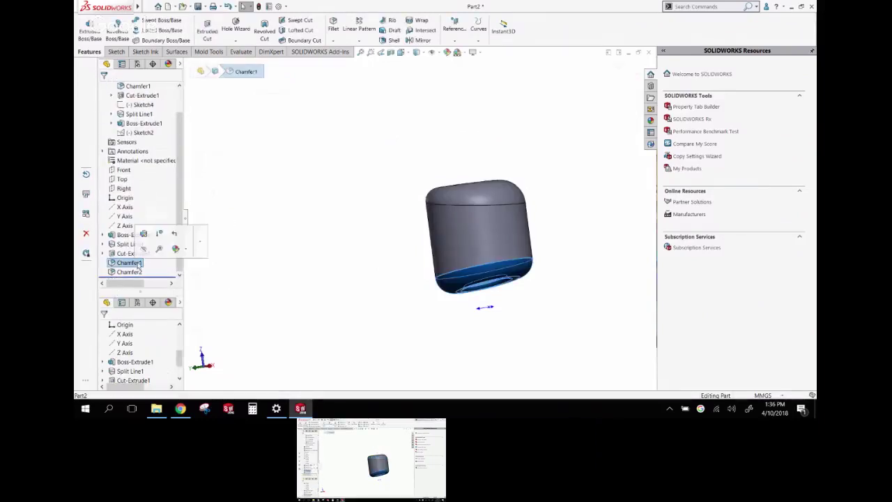
{"action": "left_click", "coordinate": [136, 272]}
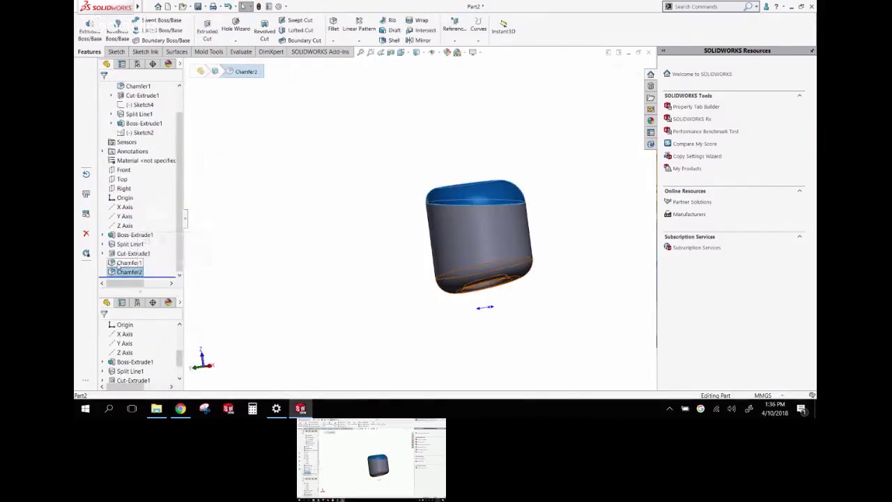
{"action": "left_click", "coordinate": [120, 263]}
{"action": "left_click", "coordinate": [120, 272]}
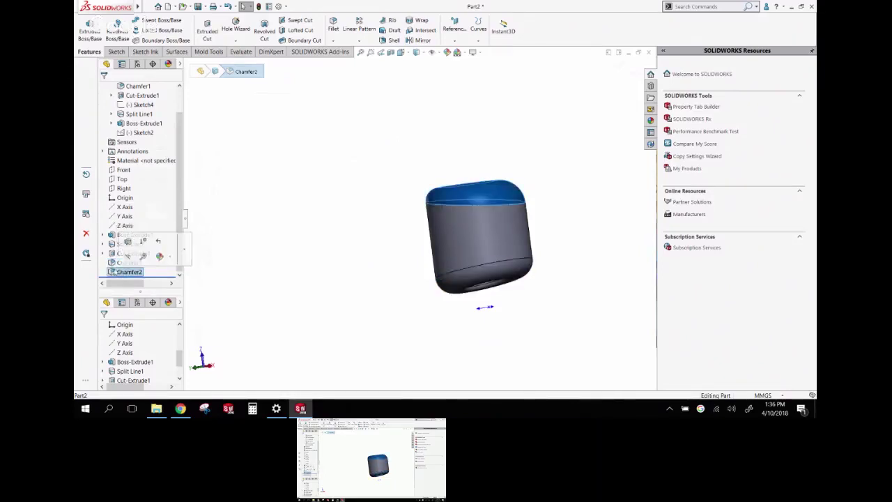
{"action": "left_click", "coordinate": [114, 265]}
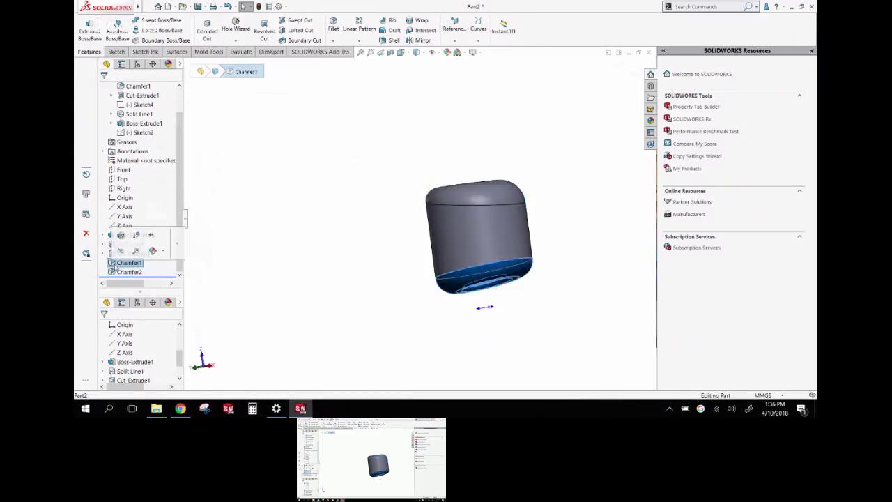
{"action": "left_click", "coordinate": [129, 272]}
{"action": "left_click", "coordinate": [128, 262]}
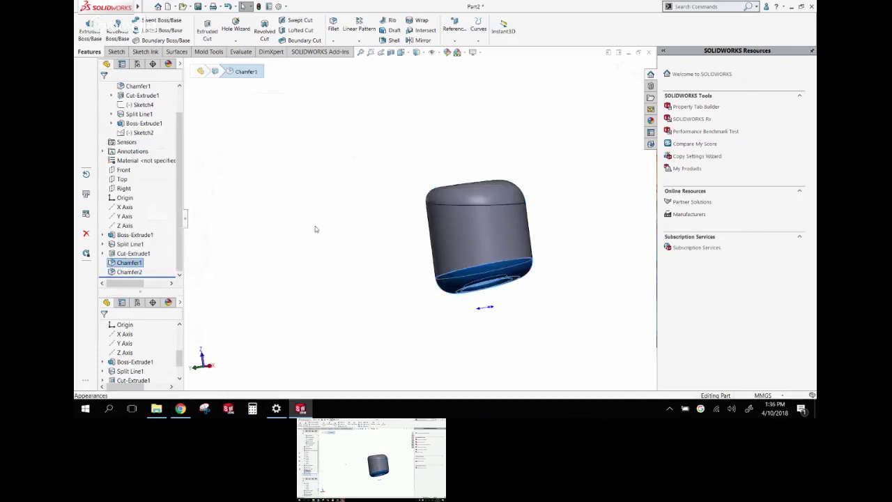
{"action": "left_click", "coordinate": [142, 262]}
{"action": "left_click", "coordinate": [148, 231]}
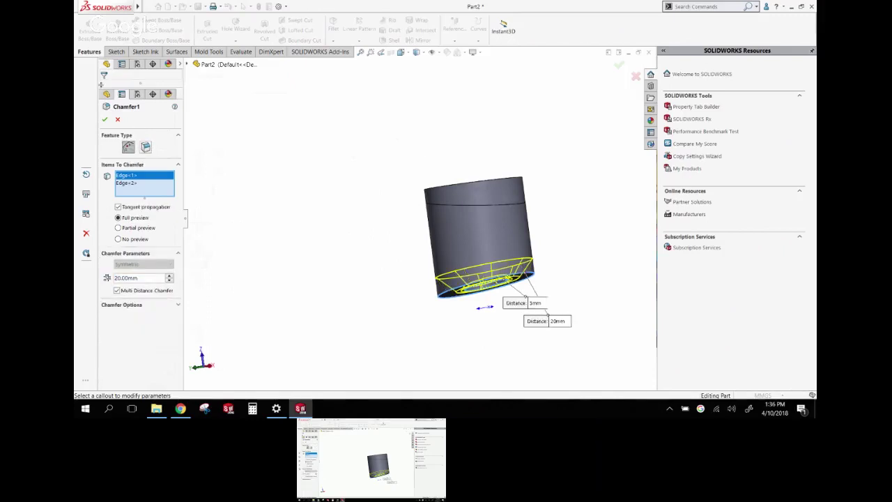
{"action": "left_click", "coordinate": [104, 119]}
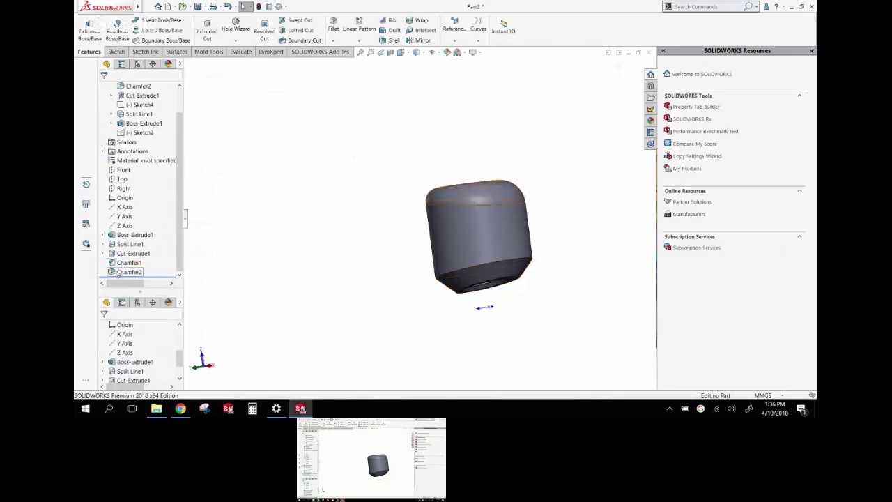
Clear the feature selection, view the top hole, and bring up Save As
{"action": "left_click", "coordinate": [117, 271]}
{"action": "left_click", "coordinate": [283, 248]}
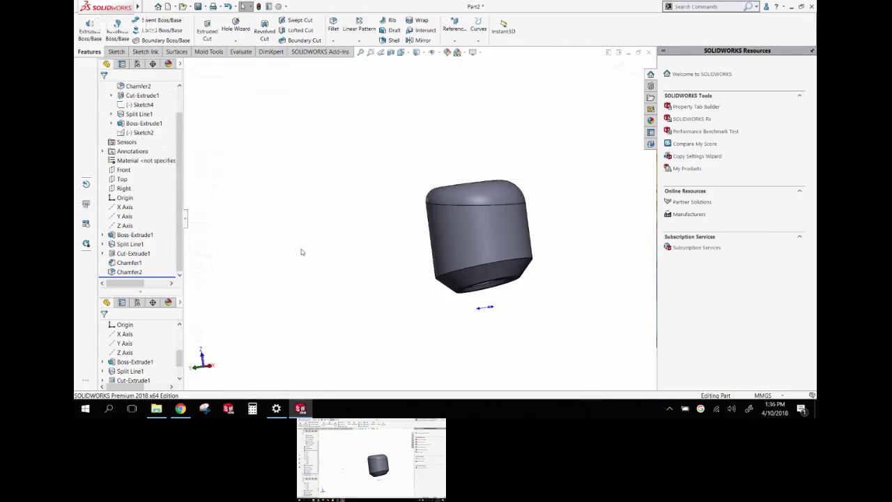
{"action": "middle_click_drag", "start_coordinate": [343, 315], "coordinate": [377, 261]}
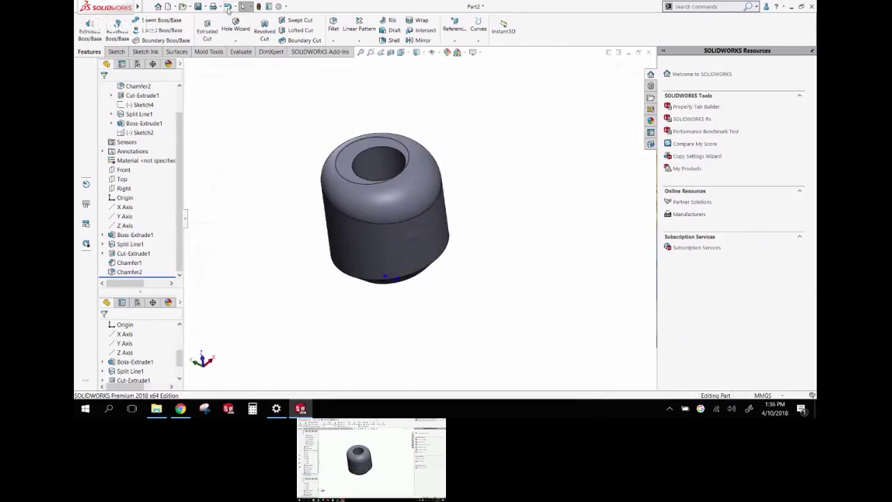
{"action": "left_click", "coordinate": [204, 6]}
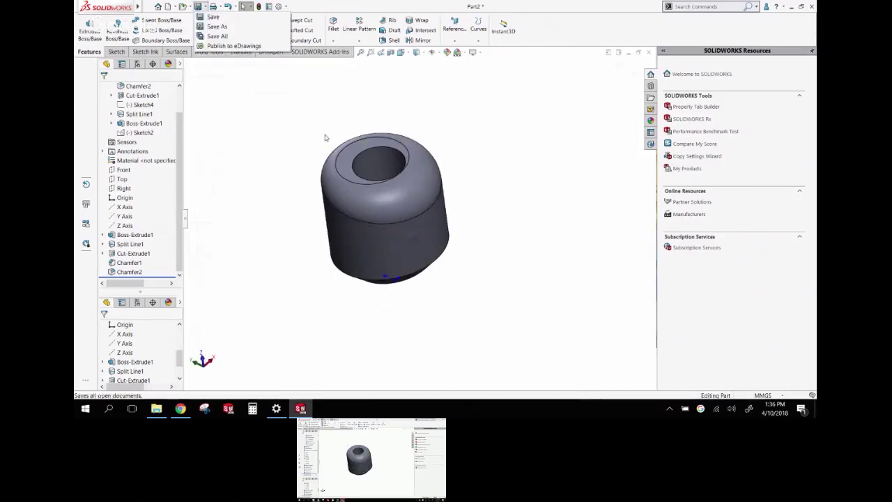
{"action": "left_click", "coordinate": [204, 7]}
Save the part to the Desktop
{"action": "left_click", "coordinate": [204, 16]}
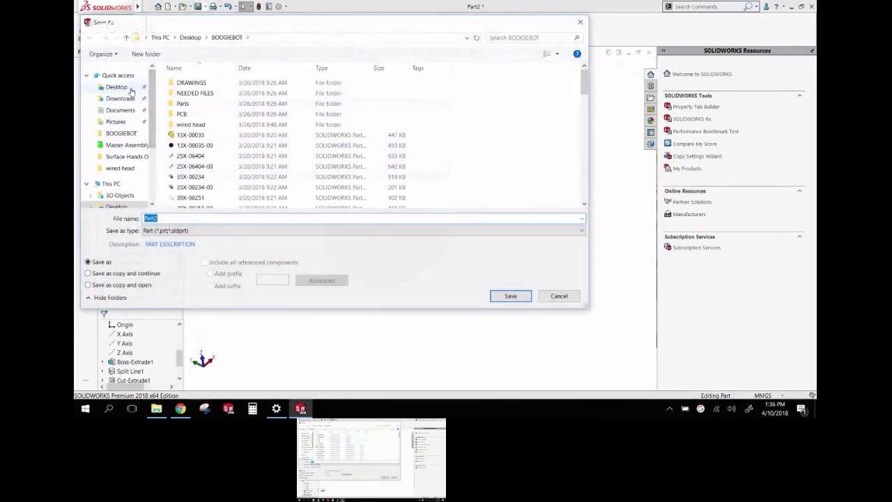
{"action": "left_click", "coordinate": [117, 87]}
{"action": "left_click", "coordinate": [509, 296]}
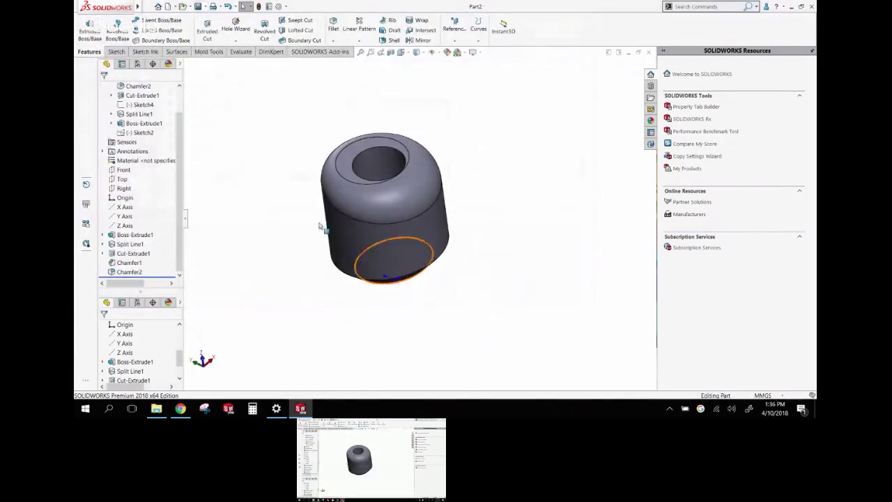
Start an assembly from the Google Assembly MM template with two copies of Part2
{"action": "left_click", "coordinate": [174, 6]}
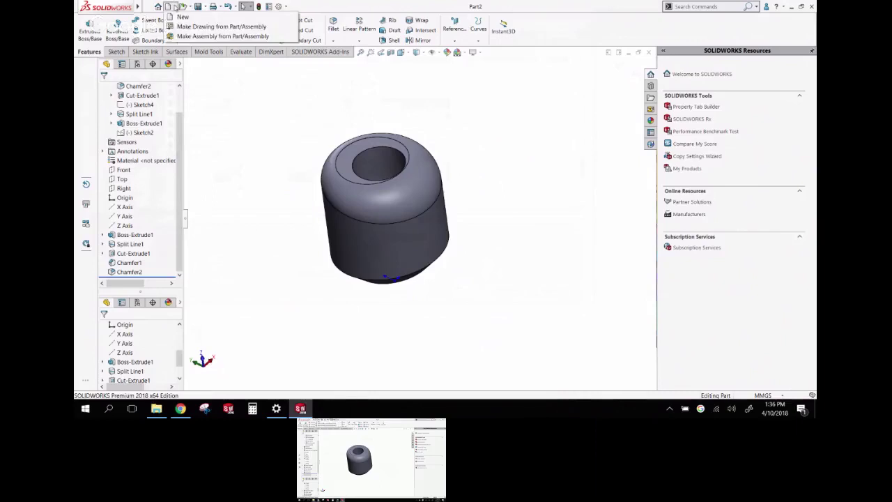
{"action": "left_click", "coordinate": [178, 37]}
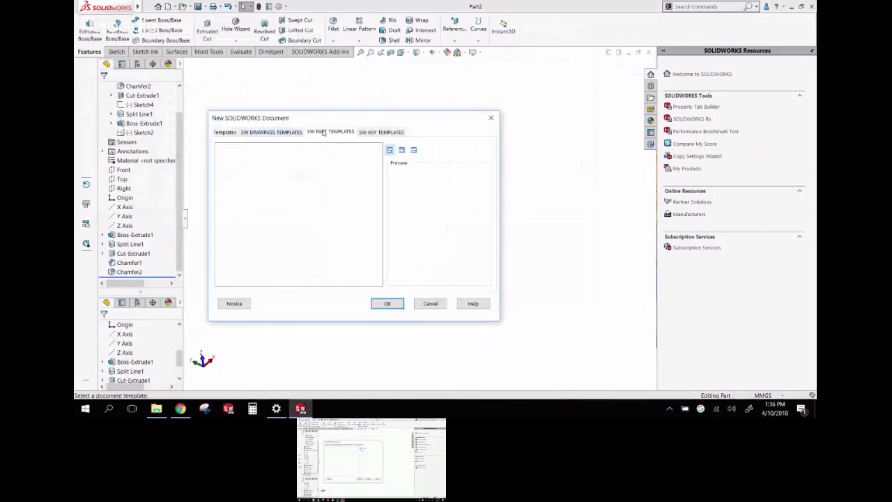
{"action": "left_click", "coordinate": [381, 132]}
{"action": "left_click", "coordinate": [265, 164]}
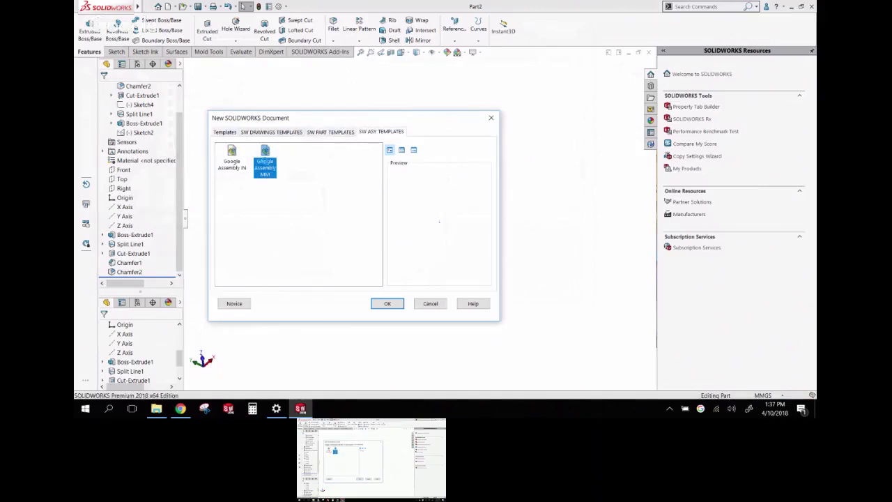
{"action": "double_click", "coordinate": [265, 166]}
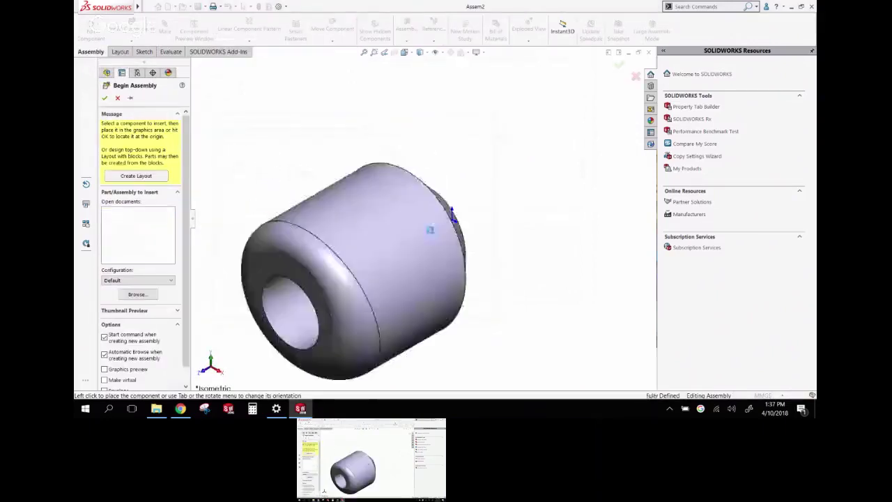
{"action": "left_click", "coordinate": [429, 231]}
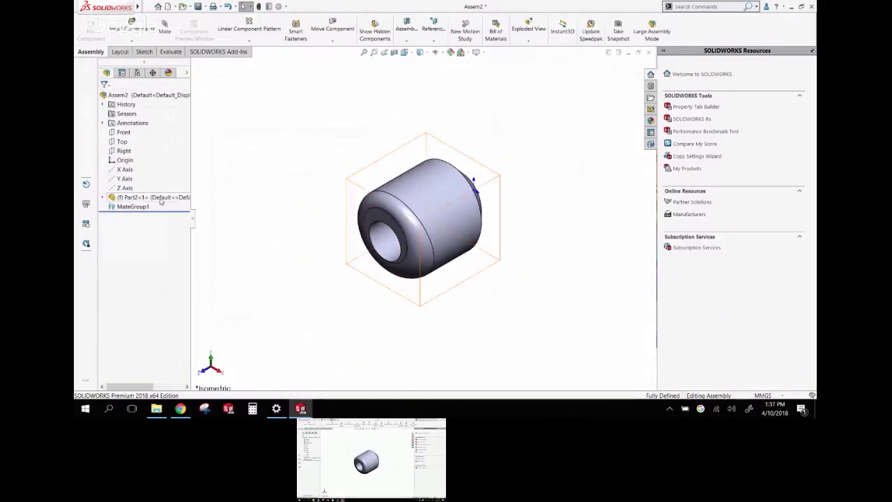
{"action": "left_click_drag", "start_coordinate": [150, 198], "coordinate": [510, 220], "text": "ctrl"}
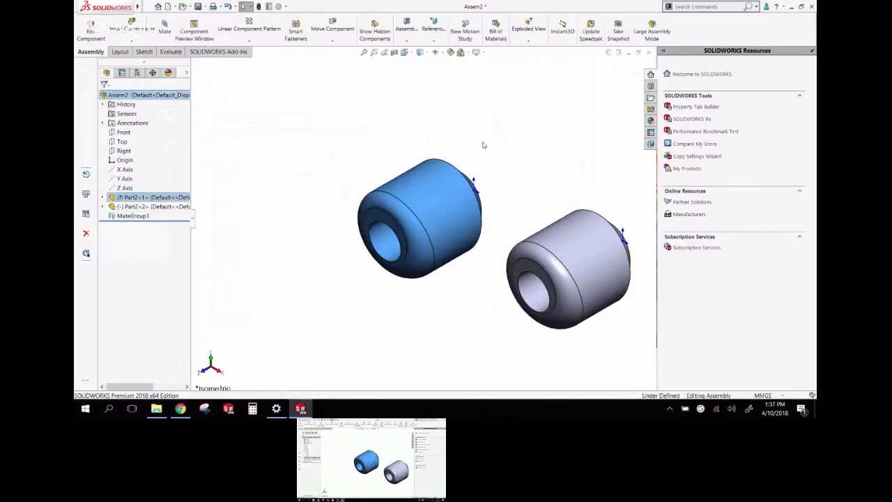
Orbit around both parts and open Measure from the mouse-gesture ring
{"action": "middle_click_drag", "start_coordinate": [481, 144], "coordinate": [424, 159]}
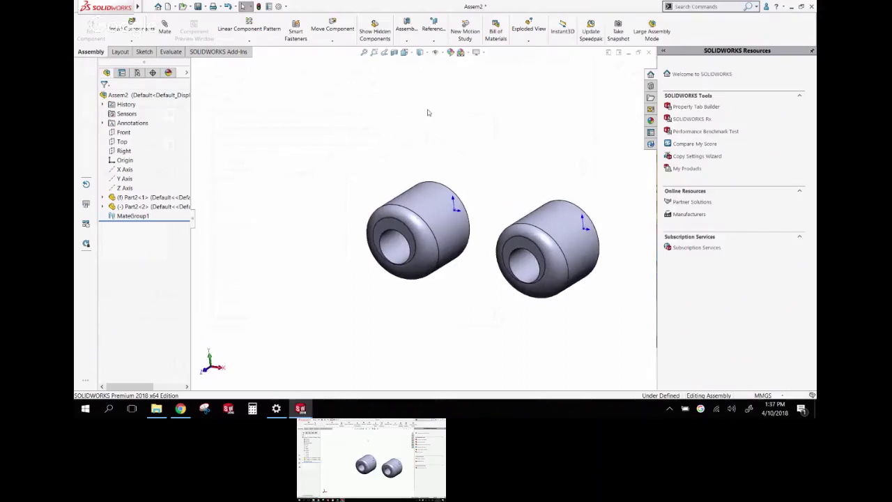
{"action": "right_click_drag", "start_coordinate": [416, 106], "coordinate": [357, 110]}
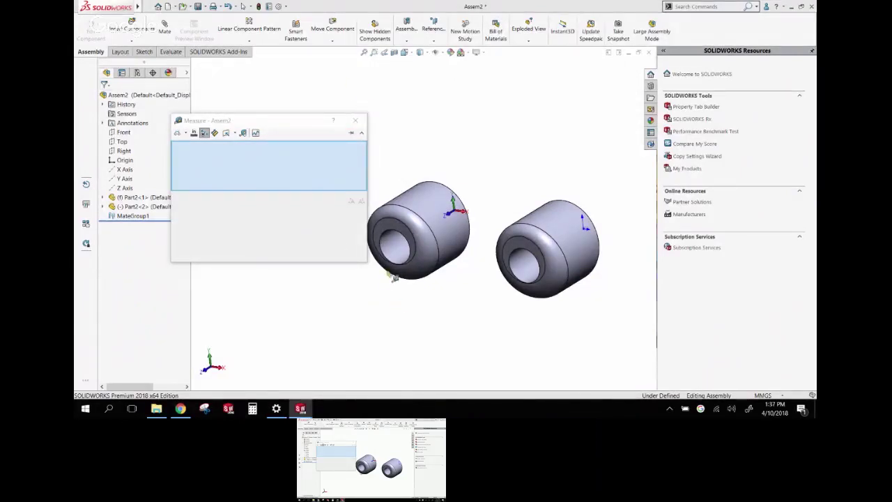
Measure between the two bore faces, comparing Minimum and Maximum circle distances
{"action": "left_click", "coordinate": [394, 251]}
{"action": "left_click", "coordinate": [519, 272]}
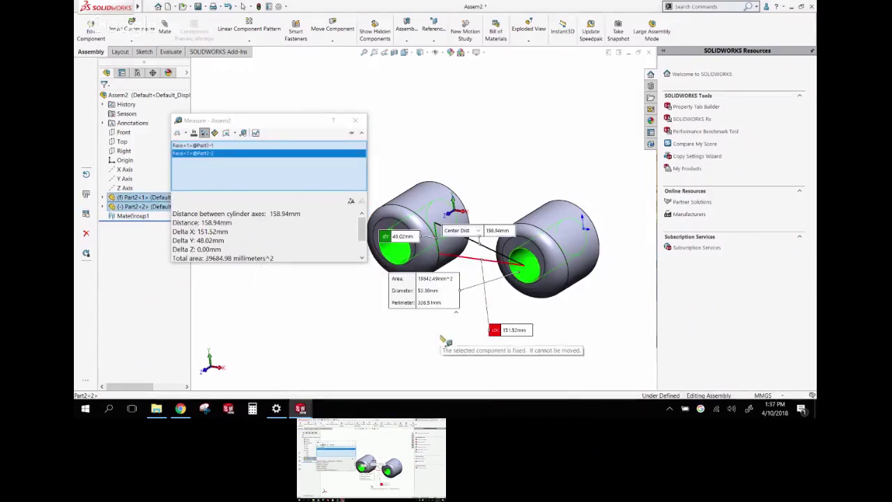
{"action": "middle_click_drag", "start_coordinate": [390, 167], "coordinate": [480, 152]}
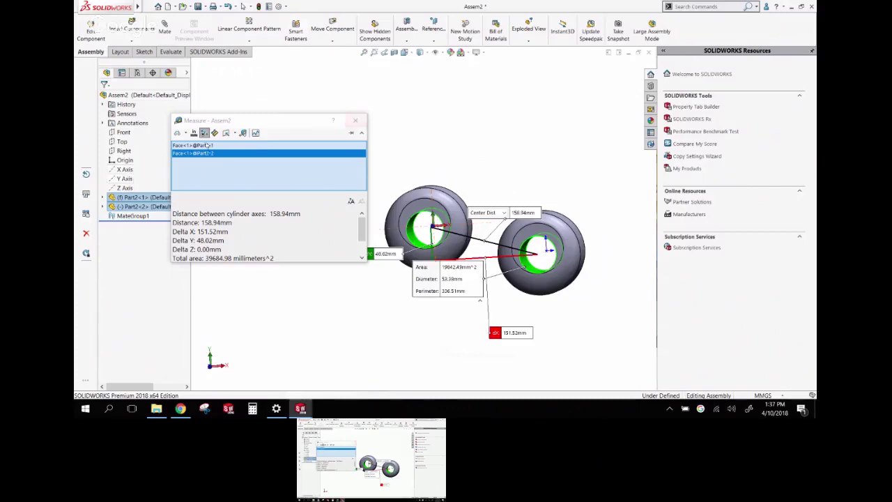
{"action": "left_click", "coordinate": [185, 133]}
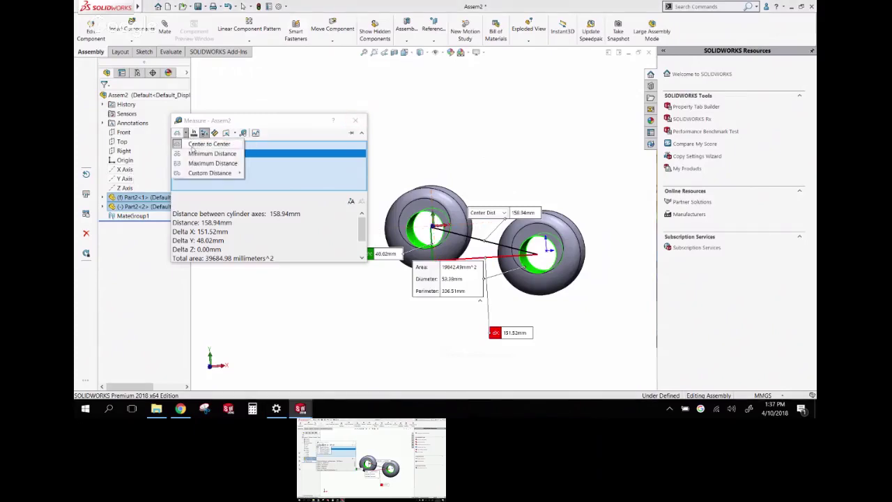
{"action": "left_click", "coordinate": [195, 152]}
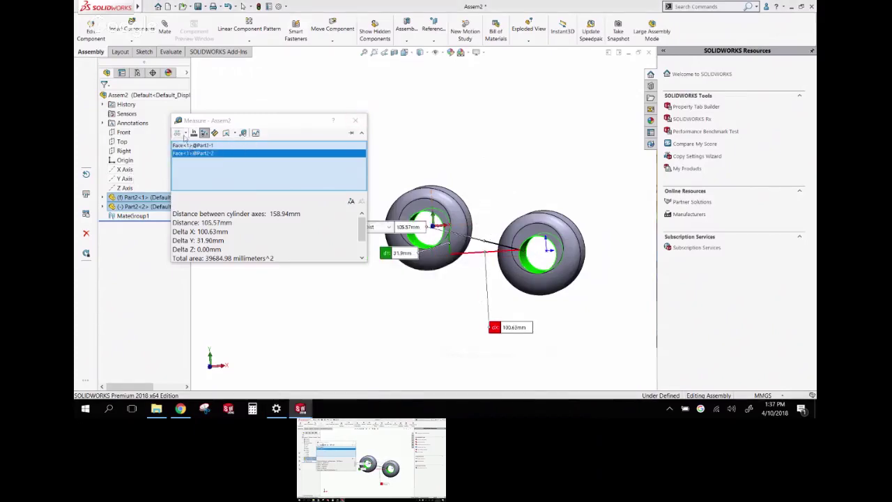
{"action": "left_click", "coordinate": [185, 134]}
{"action": "left_click", "coordinate": [194, 163]}
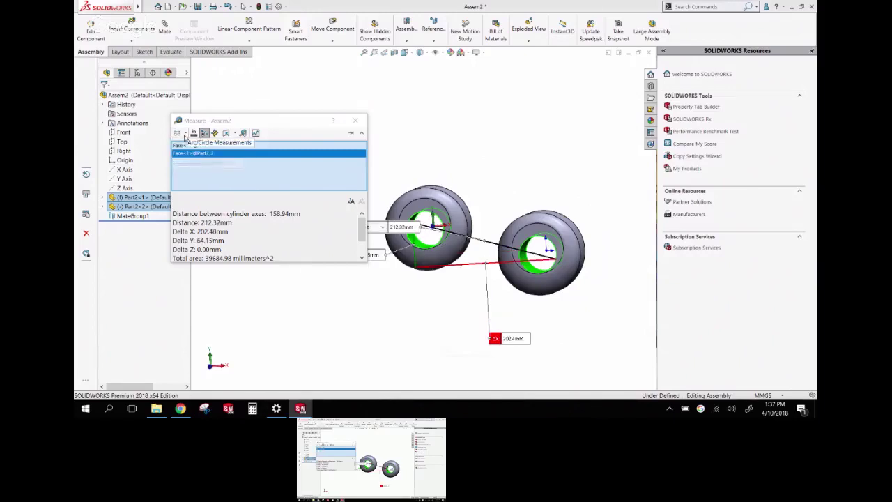
Try a Custom Distance from the first bore's minimum point, then close Measure
{"action": "left_click", "coordinate": [186, 134]}
{"action": "left_click", "coordinate": [209, 174]}
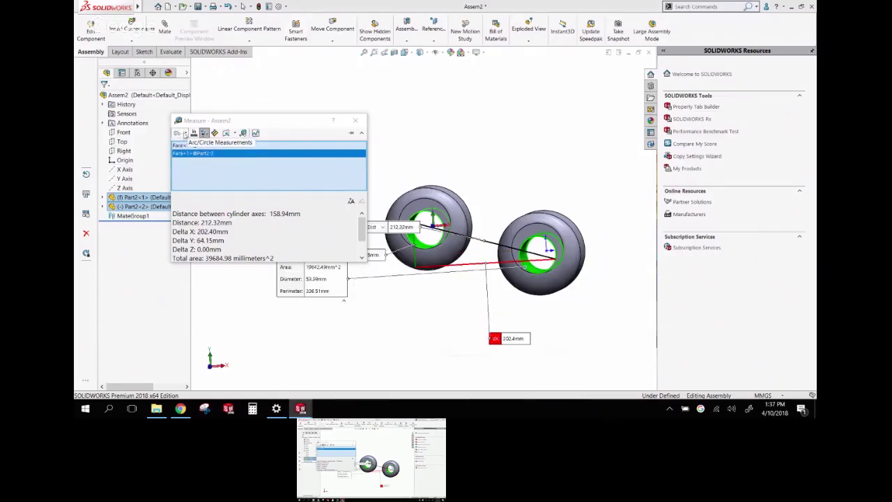
{"action": "left_click", "coordinate": [185, 134]}
{"action": "mouse_move", "coordinate": [209, 174]}
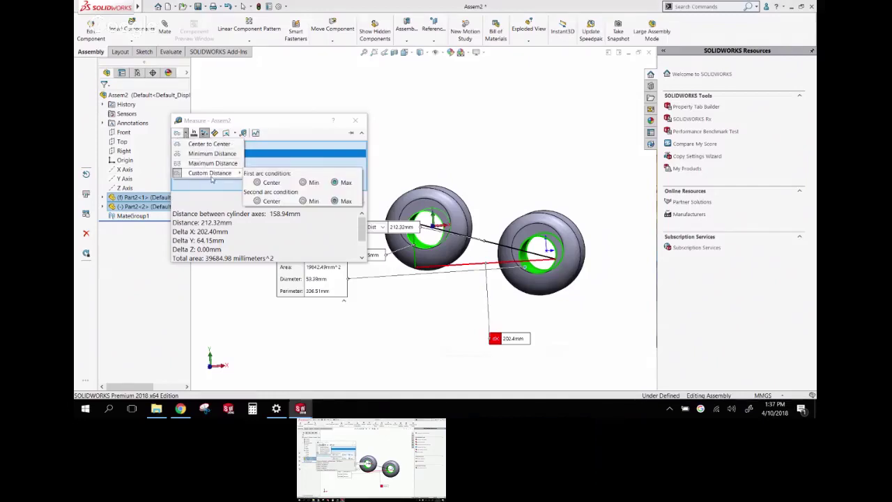
{"action": "left_click", "coordinate": [303, 182]}
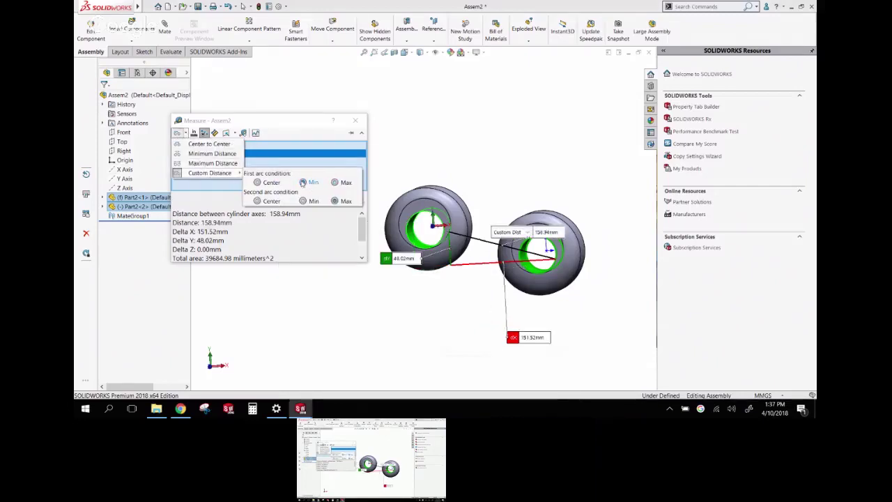
{"action": "left_click", "coordinate": [439, 160]}
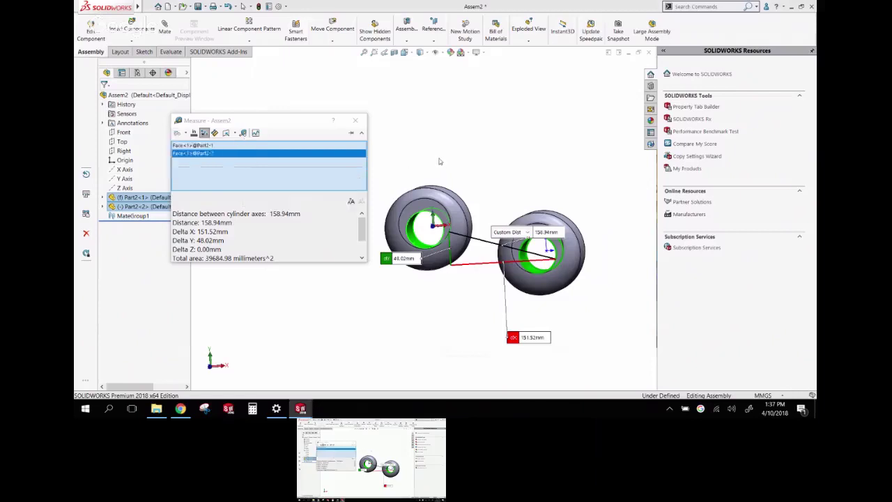
{"action": "left_click", "coordinate": [427, 150]}
{"action": "left_click", "coordinate": [357, 126]}
{"action": "middle_click_drag", "start_coordinate": [384, 129], "coordinate": [368, 153]}
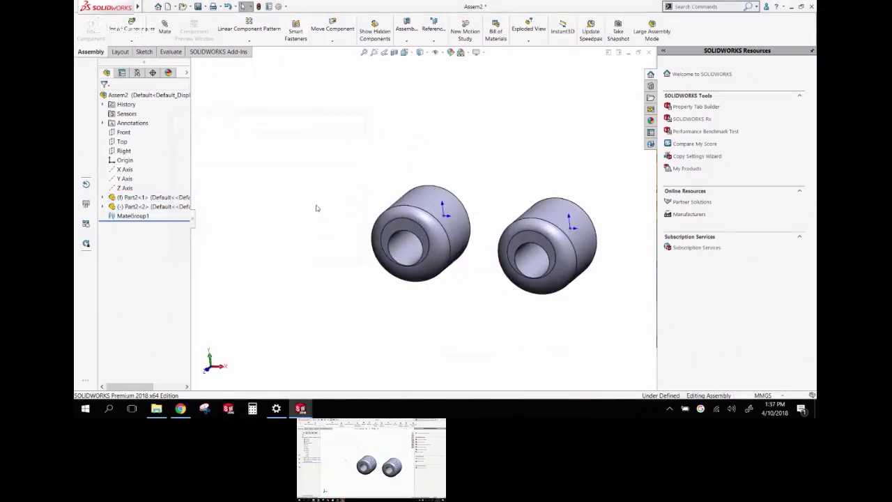
{"action": "middle_click_drag", "start_coordinate": [362, 197], "coordinate": [507, 251]}
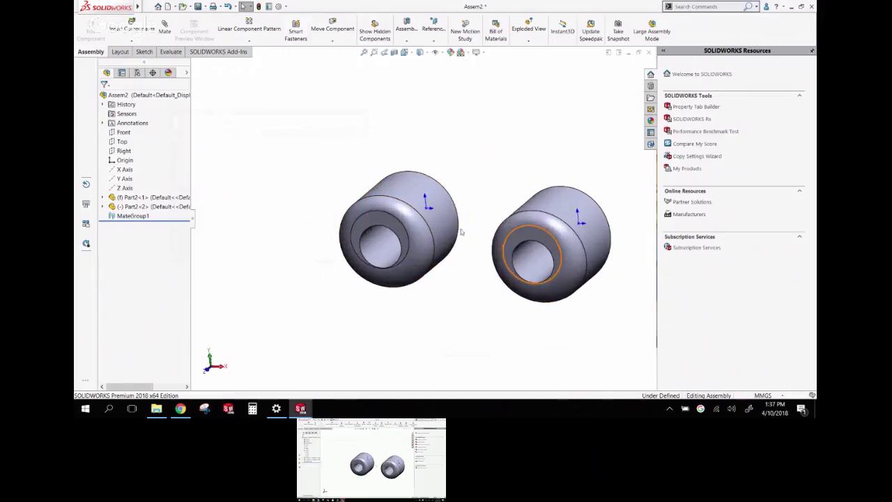
{"action": "middle_click_drag", "start_coordinate": [460, 231], "coordinate": [467, 242]}
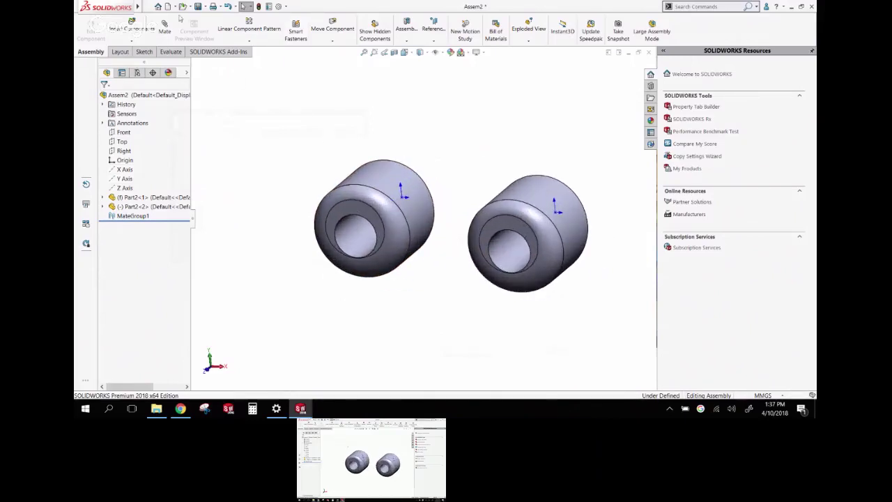
Add a 140 mm distance mate between the two bore faces
{"action": "left_click", "coordinate": [164, 27]}
{"action": "left_click", "coordinate": [355, 242]}
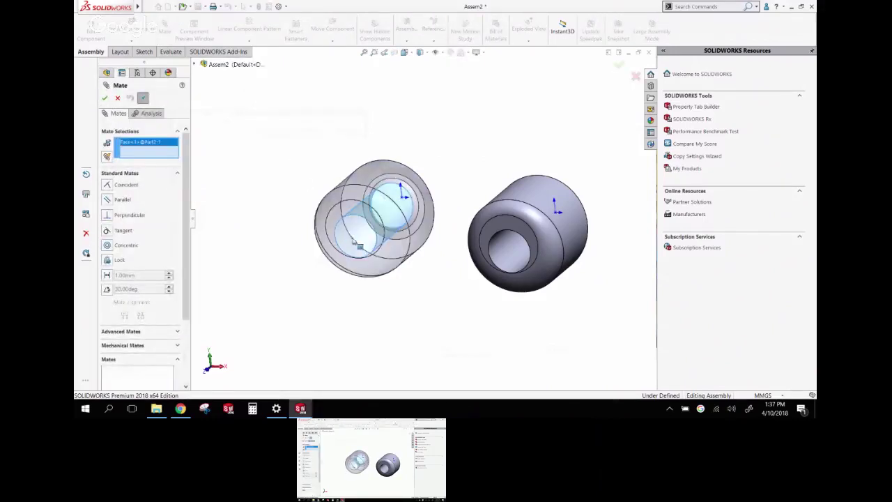
{"action": "left_click", "coordinate": [509, 249]}
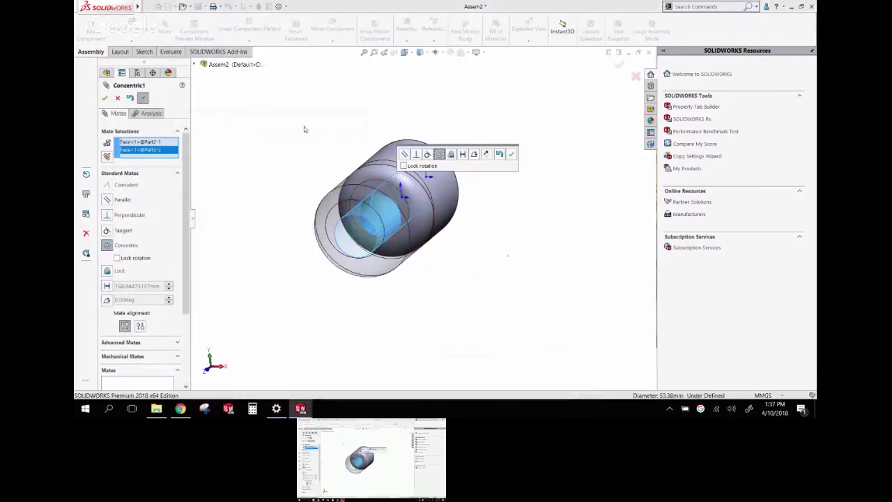
{"action": "left_click", "coordinate": [462, 154]}
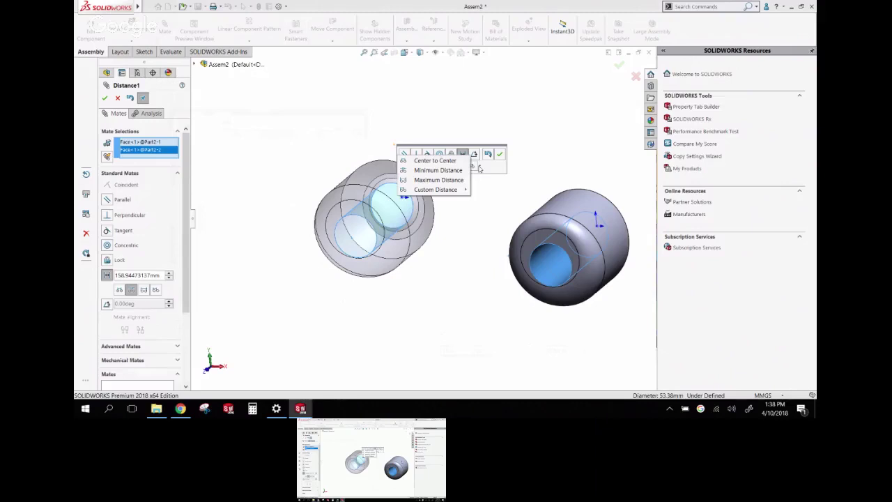
{"action": "left_click", "coordinate": [445, 172]}
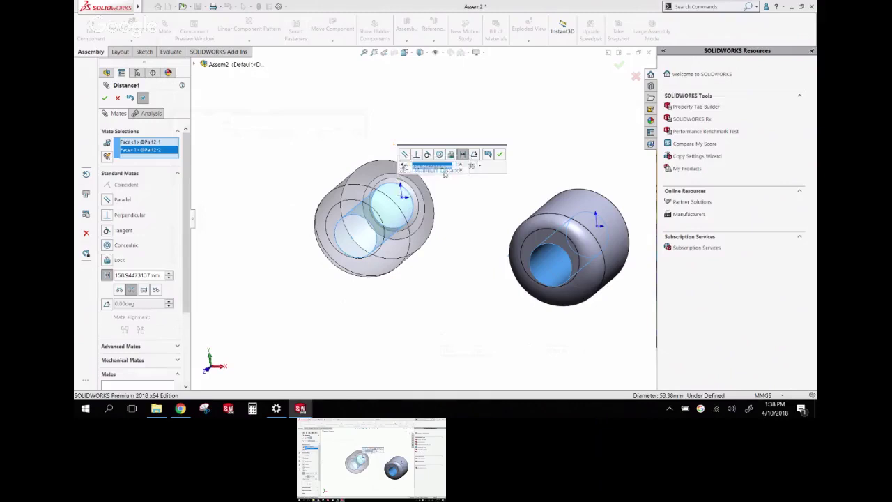
{"action": "type", "text": "1"}
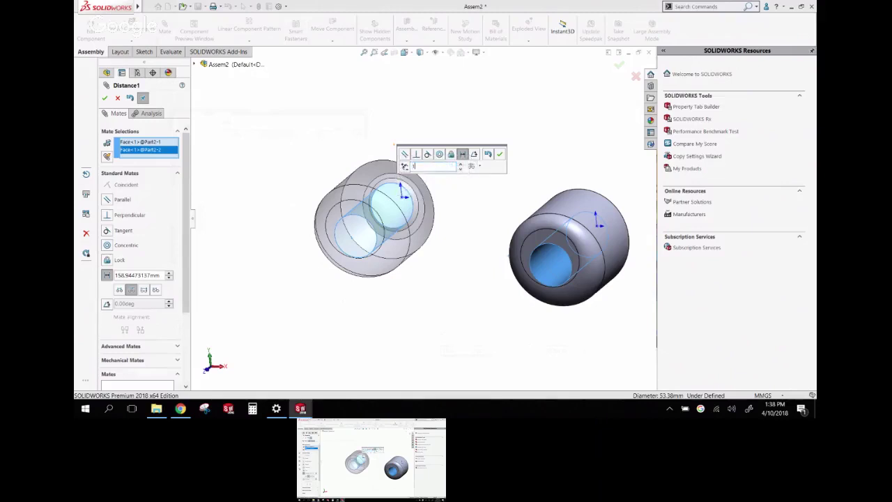
{"action": "type", "text": "40"}
{"action": "key", "text": "Return"}
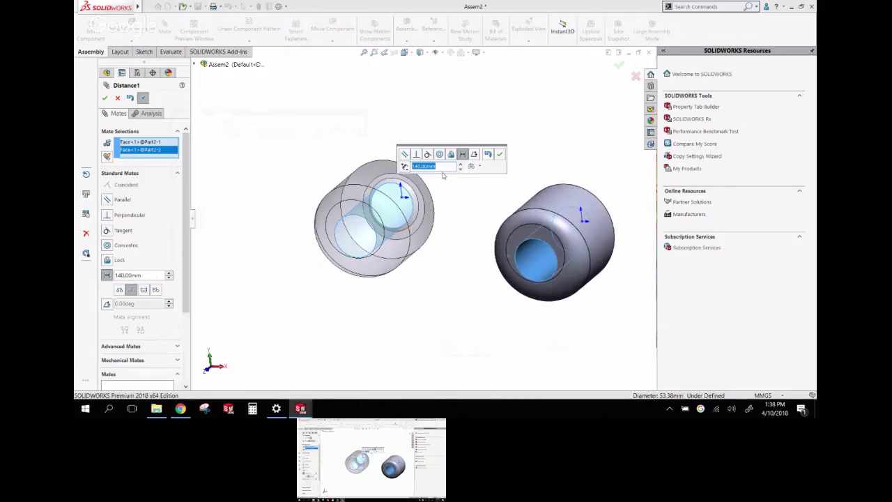
Measure Distance1 to the bores' maximum extents, accept it, and finish mating
{"action": "left_click", "coordinate": [473, 166]}
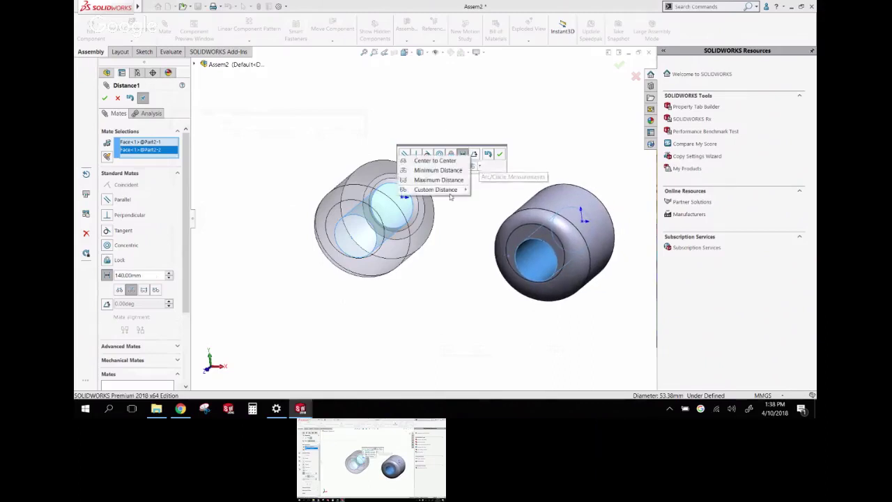
{"action": "mouse_move", "coordinate": [451, 196]}
{"action": "left_click", "coordinate": [391, 200]}
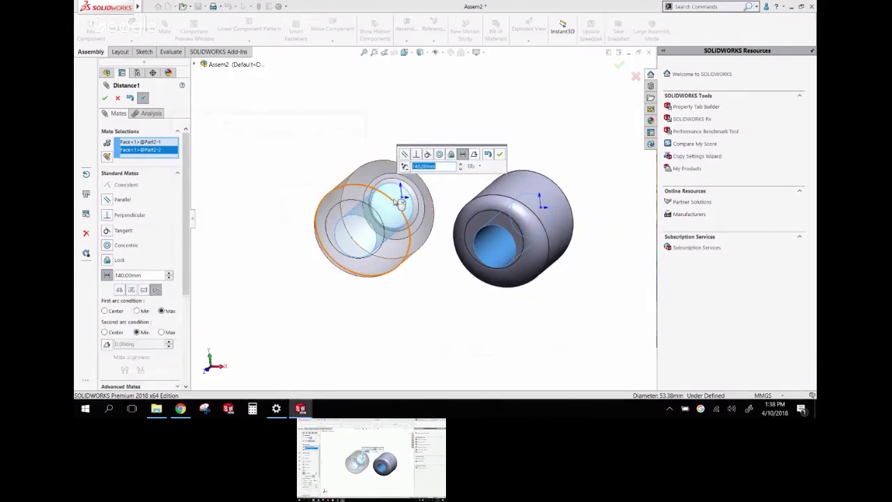
{"action": "left_click", "coordinate": [500, 154]}
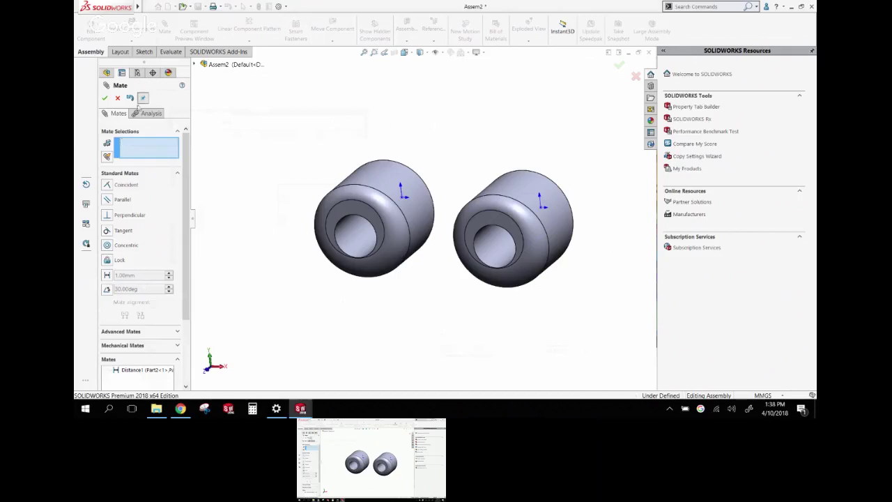
{"action": "left_click_drag", "start_coordinate": [187, 225], "coordinate": [191, 274]}
{"action": "left_click", "coordinate": [143, 301]}
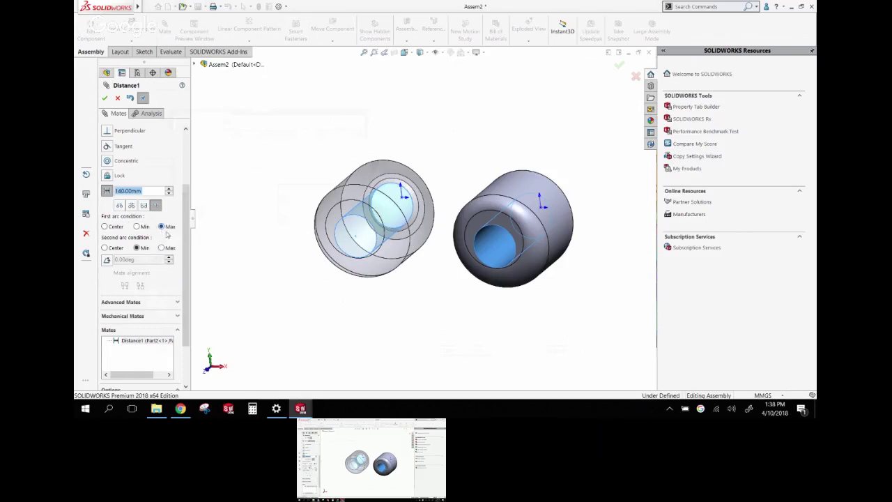
{"action": "left_click", "coordinate": [143, 205]}
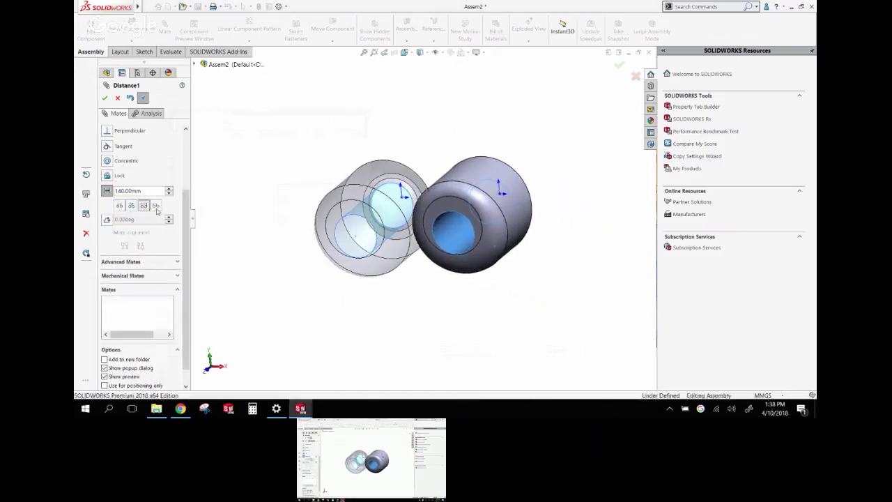
{"action": "left_click", "coordinate": [105, 97]}
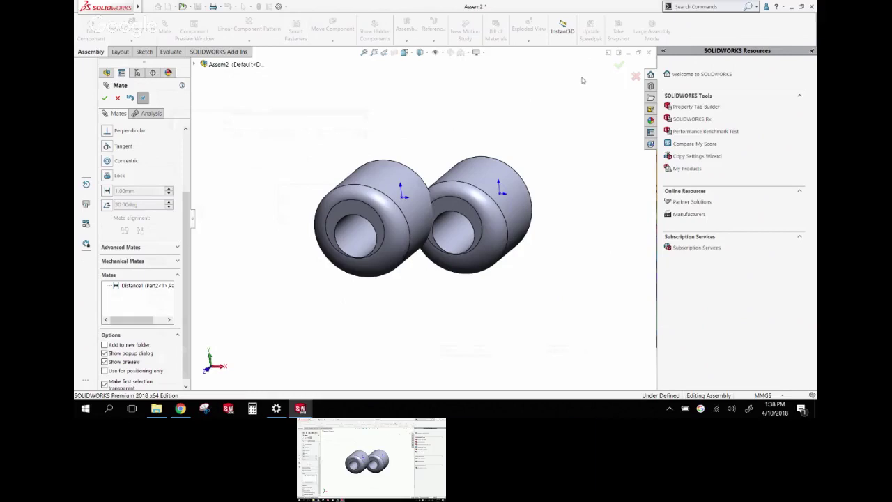
{"action": "left_click", "coordinate": [619, 66]}
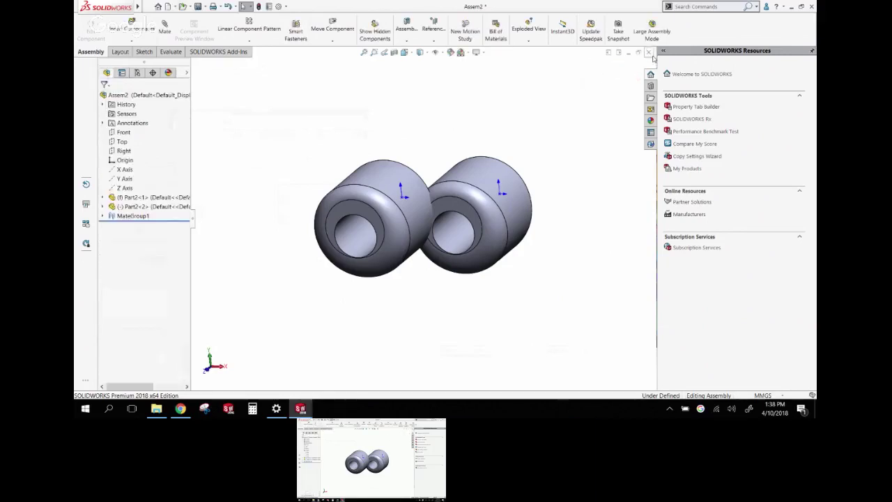
Close Assem2 without saving and create Part3 from the Google Part NEW template
{"action": "left_click", "coordinate": [649, 52]}
{"action": "left_click", "coordinate": [408, 213]}
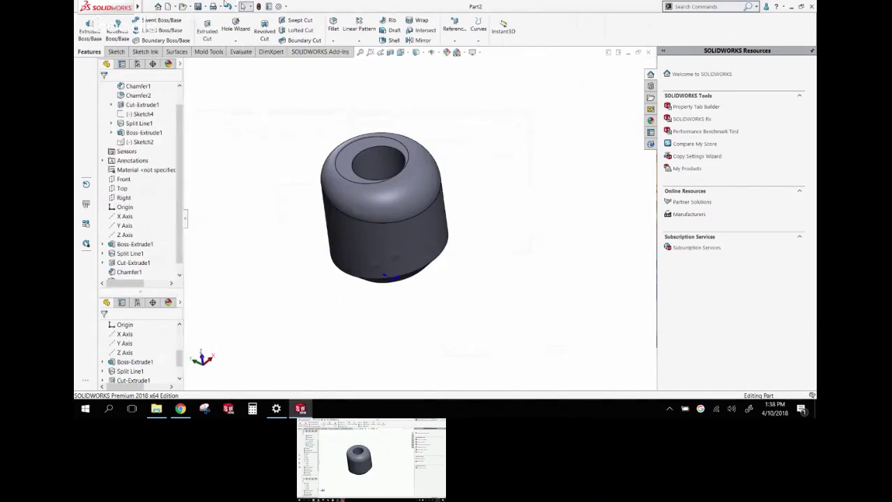
{"action": "left_click", "coordinate": [174, 6]}
{"action": "left_click", "coordinate": [231, 149]}
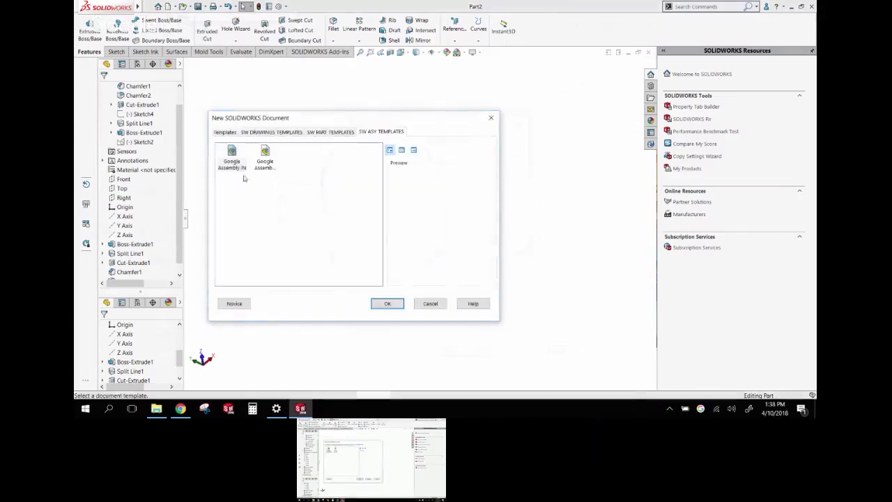
{"action": "left_click", "coordinate": [317, 132]}
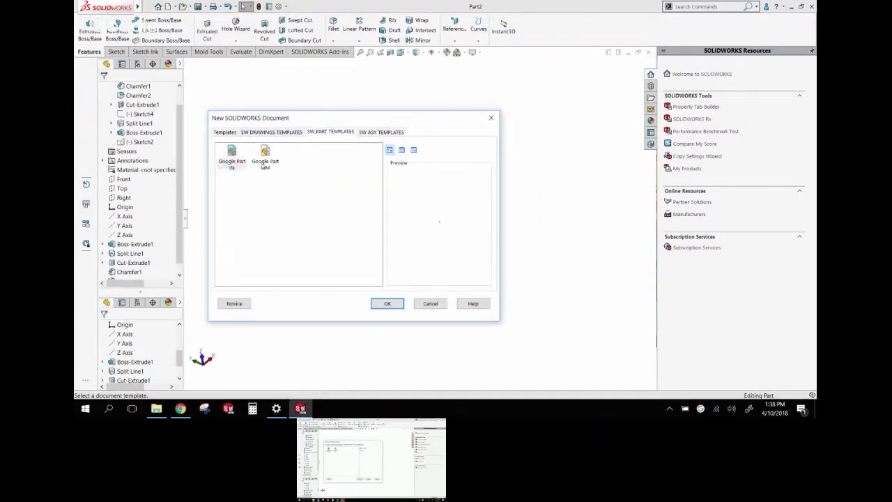
{"action": "left_click", "coordinate": [265, 156]}
{"action": "double_click", "coordinate": [266, 164]}
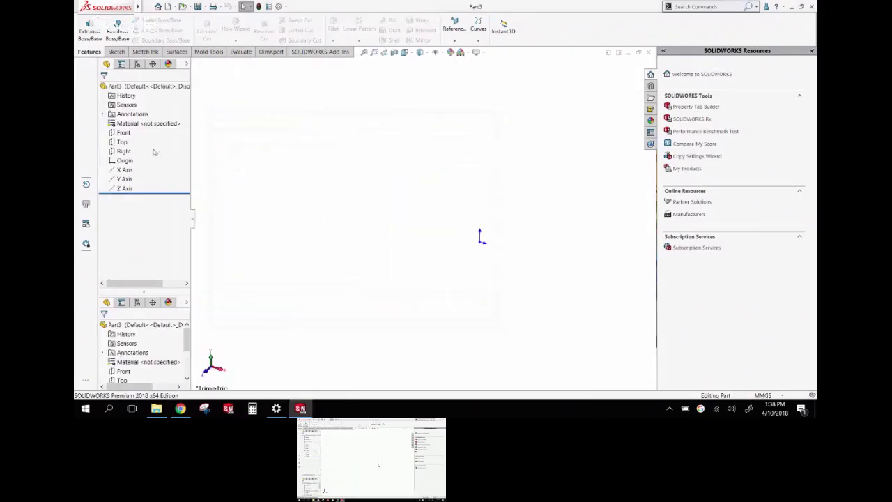
Start a sketch on the Front plane and draw a horizontal line from the origin
{"action": "left_click", "coordinate": [124, 132]}
{"action": "left_click", "coordinate": [150, 120]}
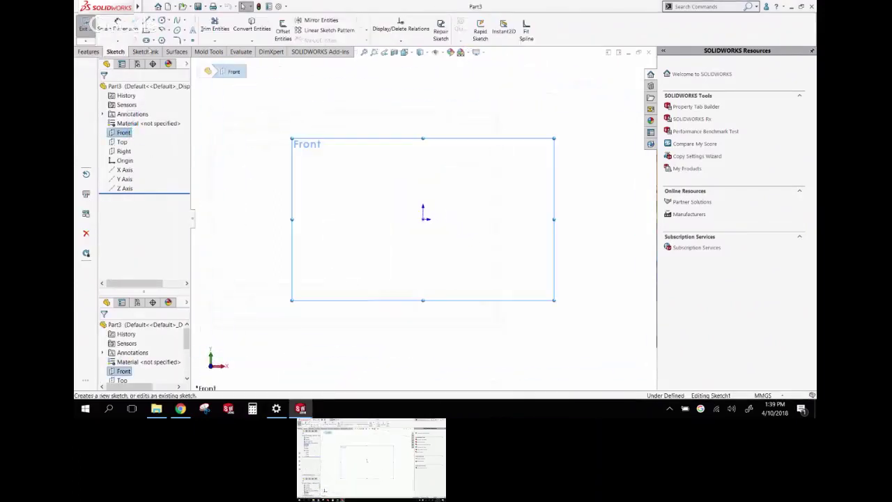
{"action": "left_click", "coordinate": [151, 21]}
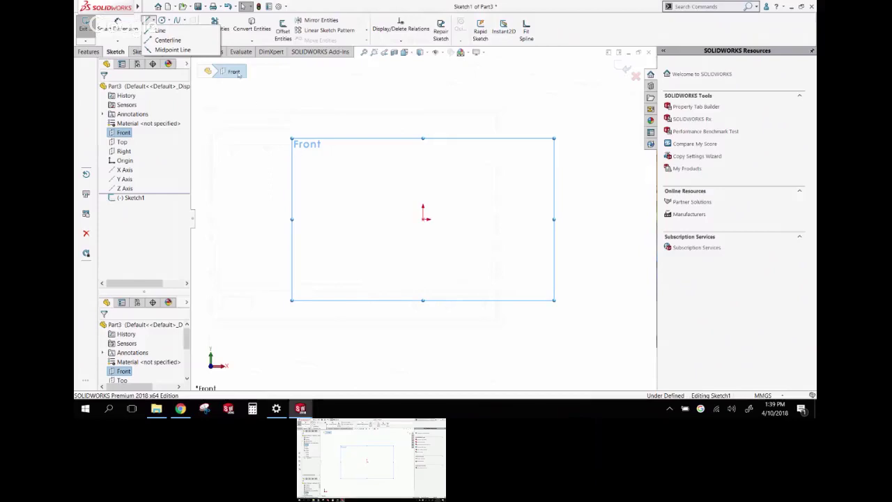
{"action": "left_click", "coordinate": [161, 31]}
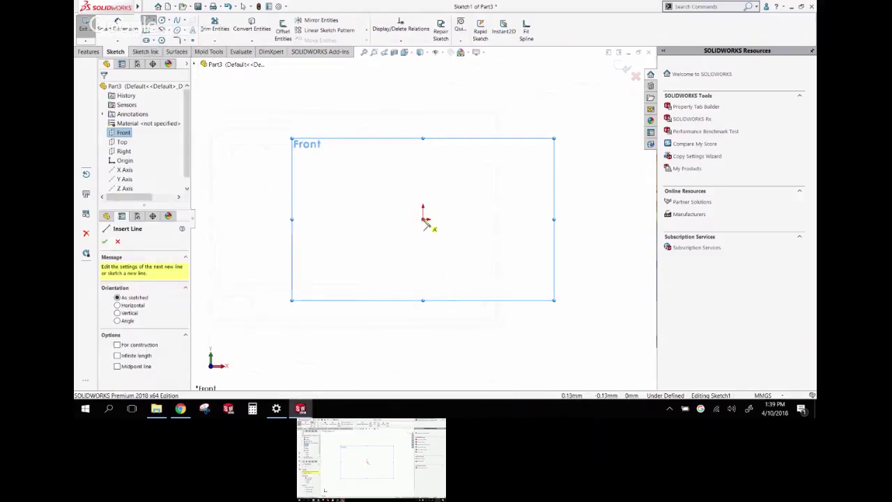
{"action": "left_click_drag", "start_coordinate": [424, 219], "coordinate": [233, 219]}
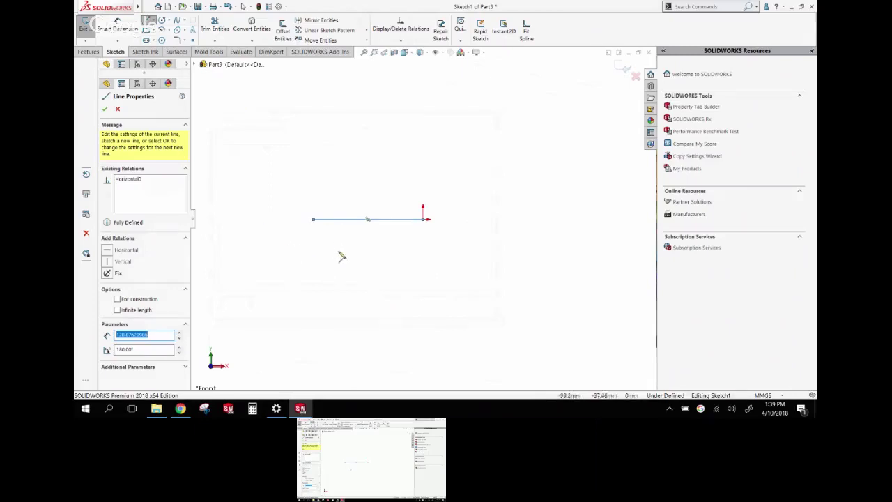
Dimension the line to 200 mm and add the Sheet Metal tab to the CommandManager
{"action": "right_click_drag", "start_coordinate": [342, 257], "coordinate": [340, 173]}
{"action": "left_click", "coordinate": [349, 219]}
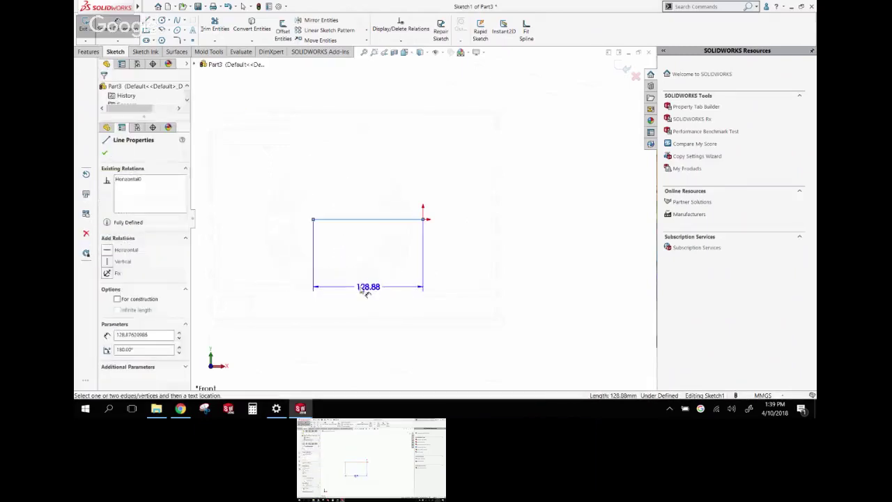
{"action": "left_click", "coordinate": [361, 296]}
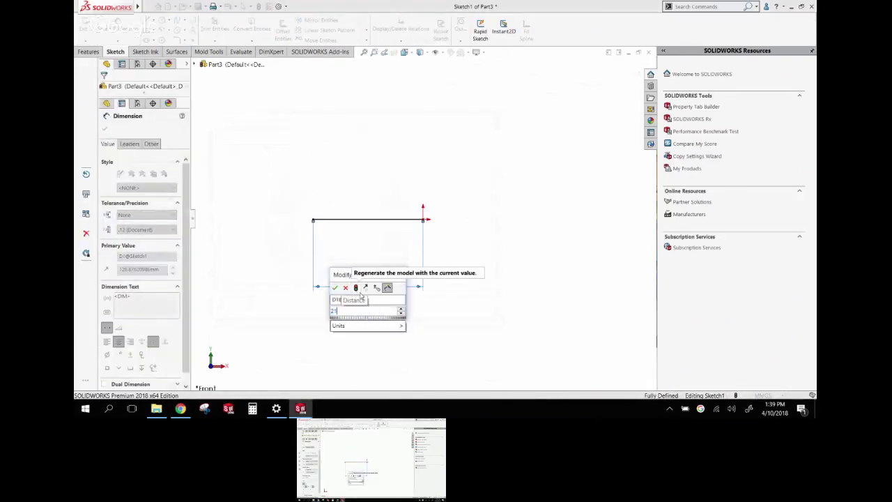
{"action": "type", "text": "200"}
{"action": "key", "text": "Return"}
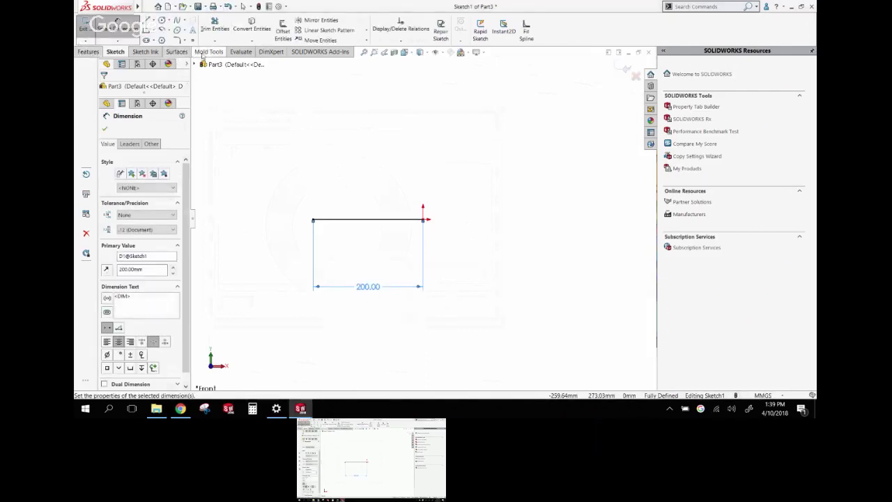
{"action": "right_click", "coordinate": [211, 56]}
{"action": "left_click", "coordinate": [237, 97]}
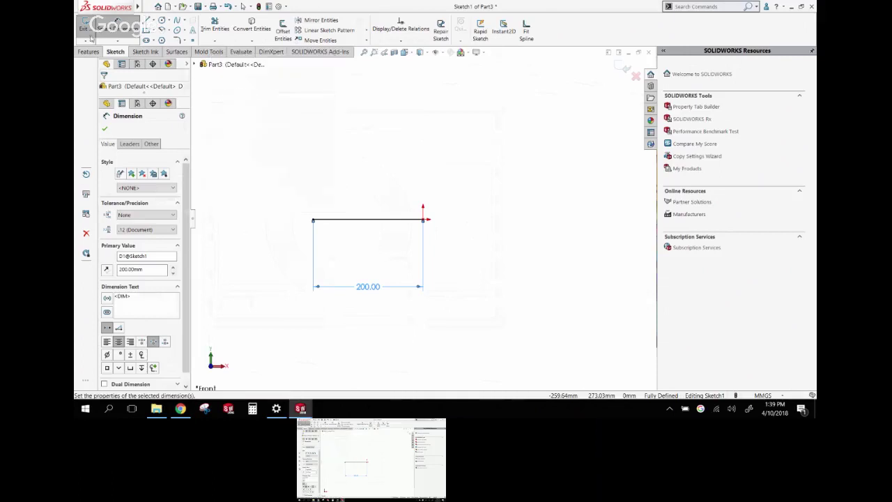
Create a Base Flange from the 200 mm line, 215 mm deep and 1 mm thick
{"action": "left_click", "coordinate": [212, 52]}
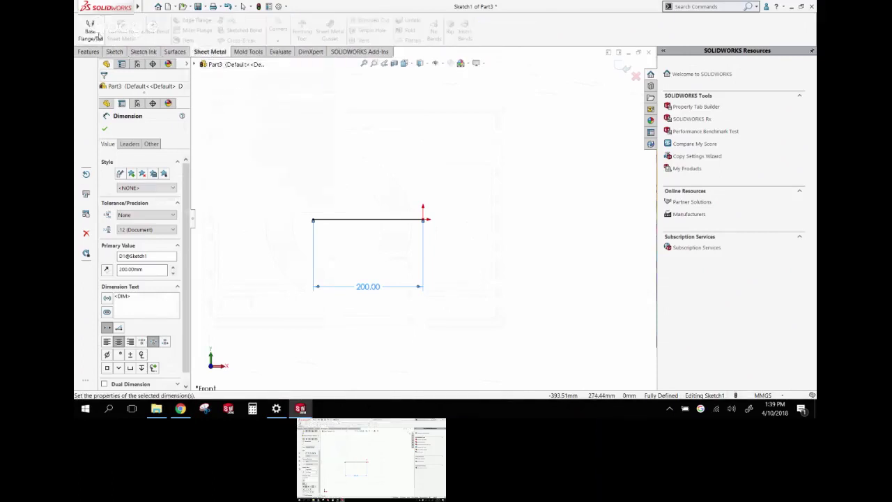
{"action": "left_click", "coordinate": [91, 28]}
{"action": "left_click_drag", "start_coordinate": [413, 172], "coordinate": [289, 281]}
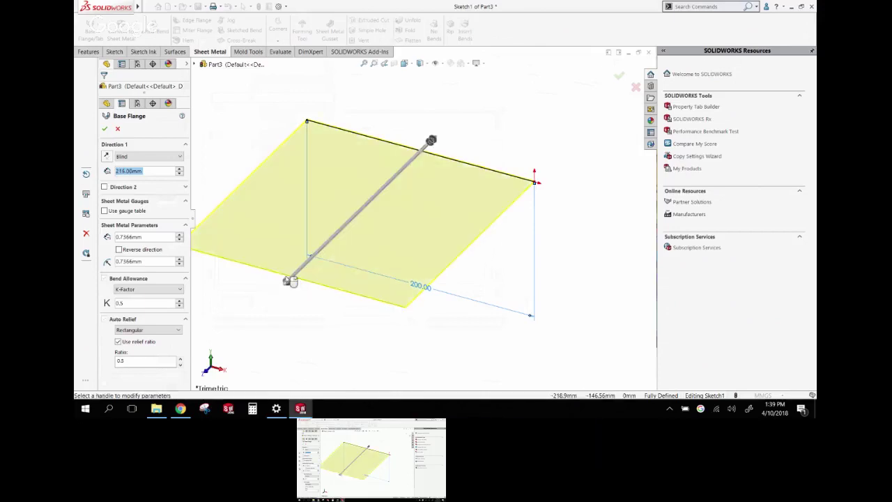
{"action": "left_click", "coordinate": [146, 236]}
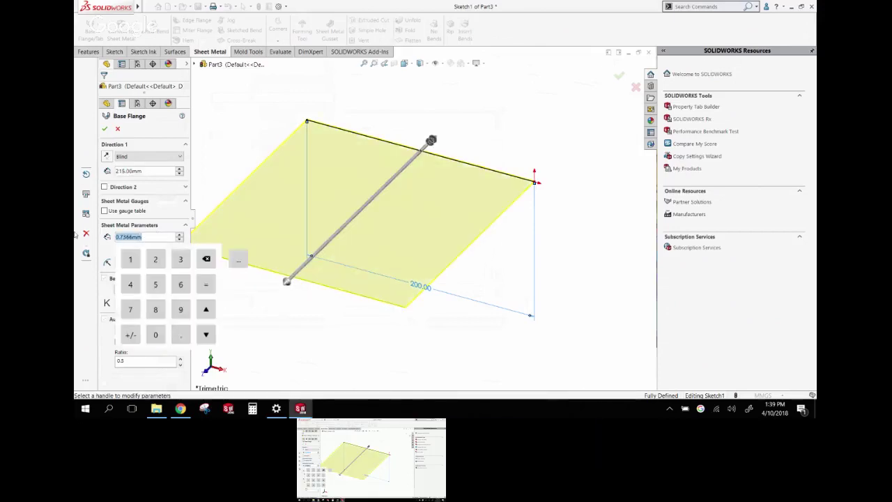
{"action": "type", "text": "1.00mm"}
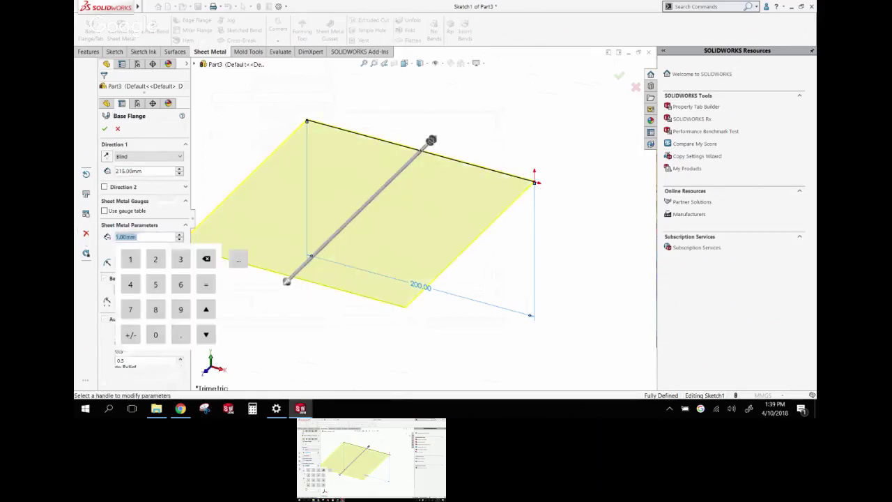
{"action": "key", "text": "Return"}
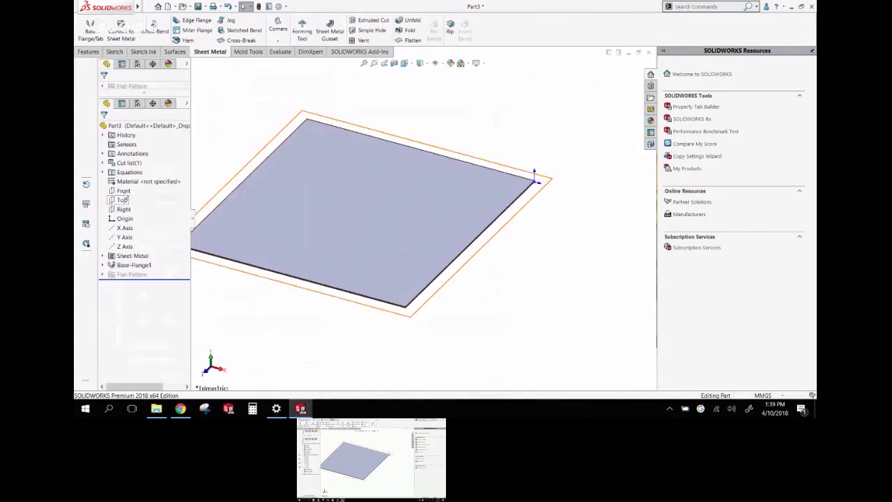
Sketch a vertical line on the Front plane through the plate's right end
{"action": "left_click", "coordinate": [123, 191]}
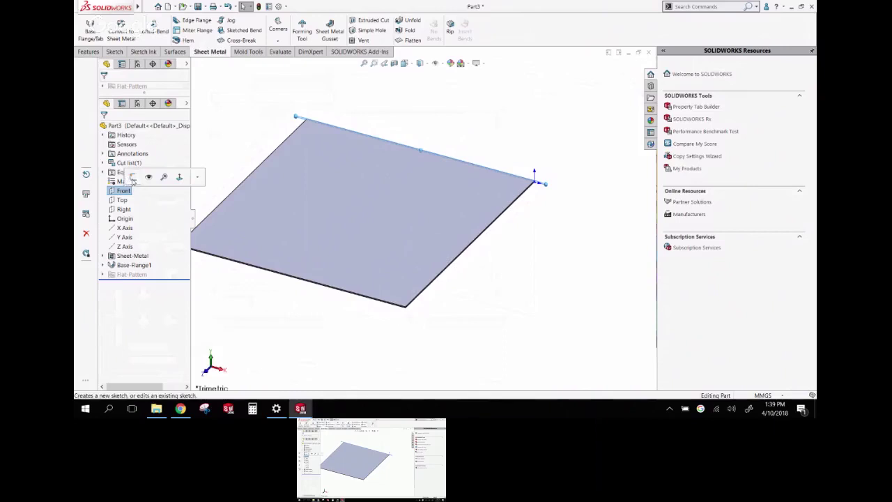
{"action": "left_click", "coordinate": [132, 183]}
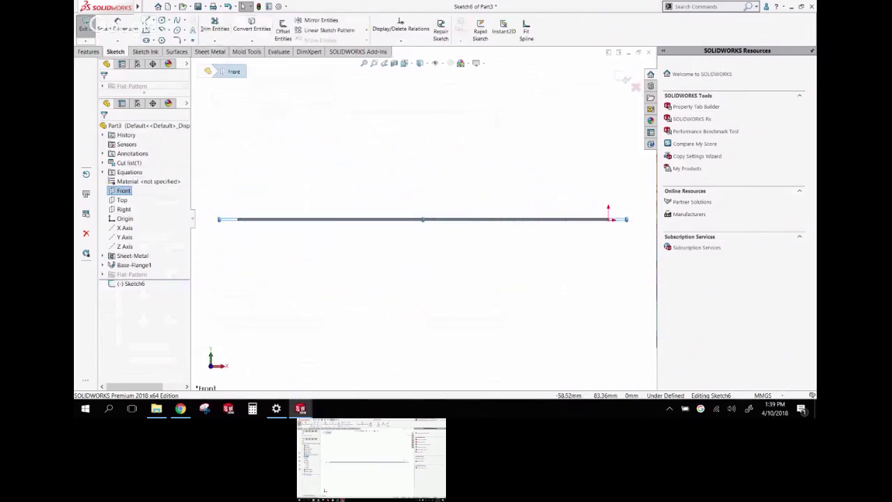
{"action": "left_click", "coordinate": [169, 20]}
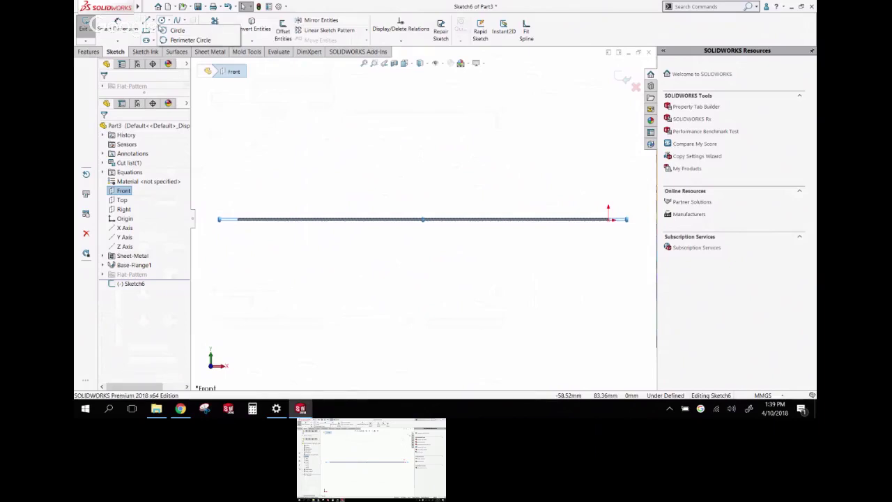
{"action": "left_click", "coordinate": [157, 20]}
{"action": "left_click", "coordinate": [171, 30]}
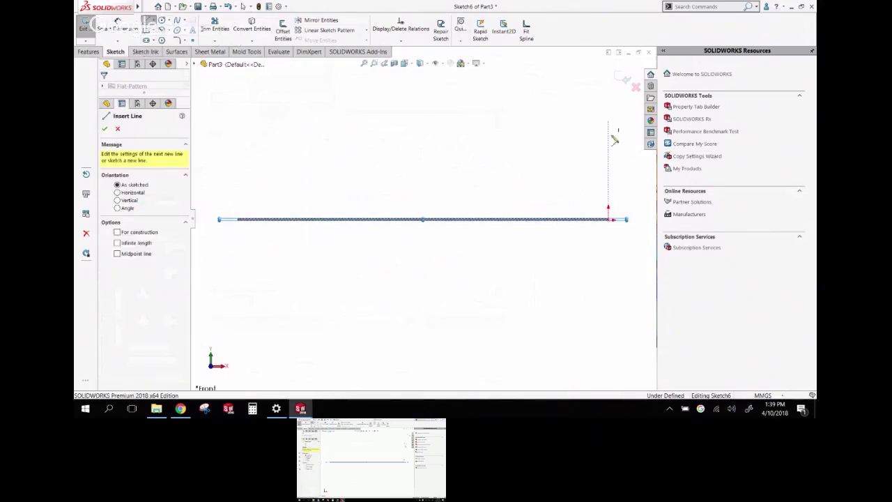
{"action": "left_click_drag", "start_coordinate": [609, 122], "coordinate": [608, 341]}
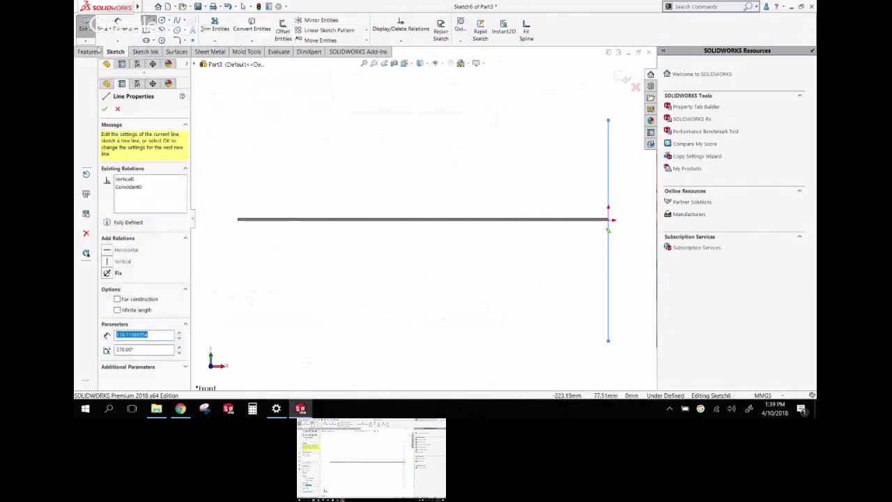
Make a second base flange from the vertical line, extended Up To Vertex at the plate's corner
{"action": "left_click", "coordinate": [210, 52]}
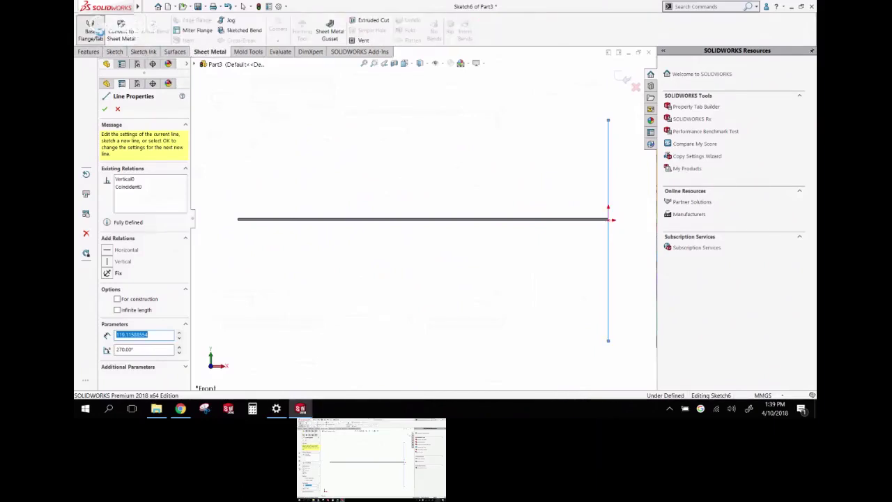
{"action": "left_click", "coordinate": [94, 30]}
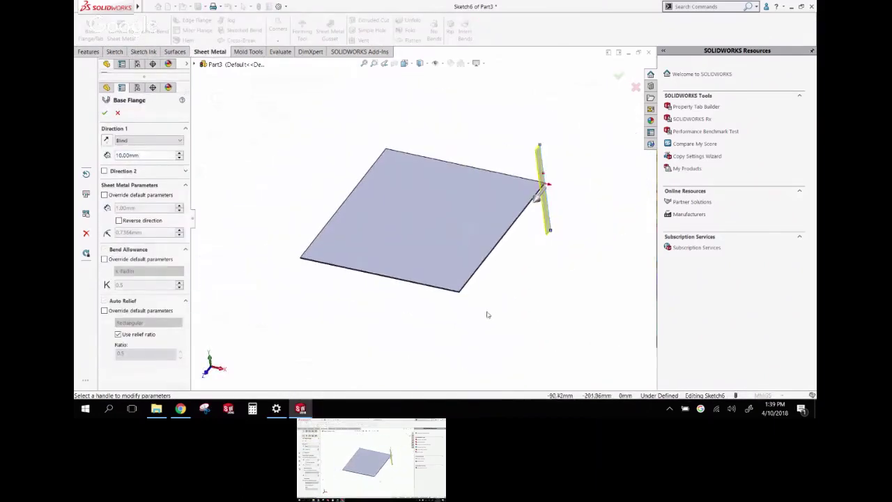
{"action": "left_click", "coordinate": [459, 291]}
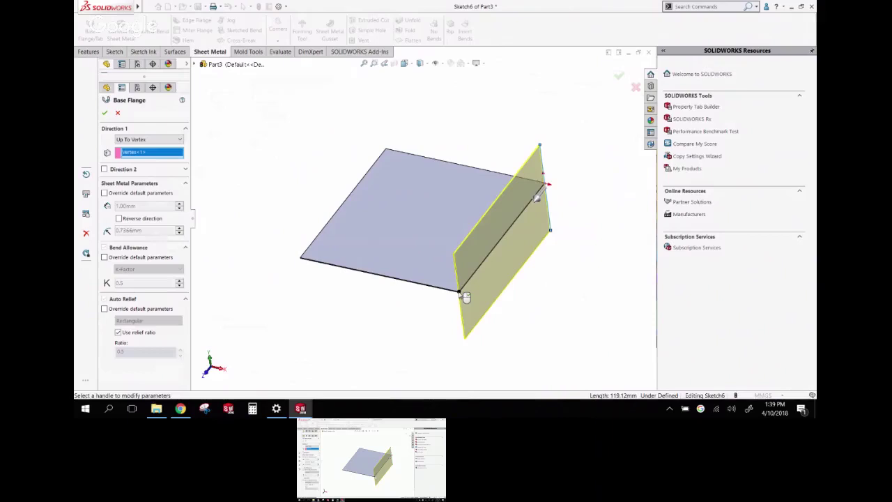
{"action": "key", "text": "Return"}
{"action": "key", "text": "ctrl+1"}
{"action": "scroll", "coordinate": [505, 242], "scroll_direction": "down", "scroll_amount": 3}
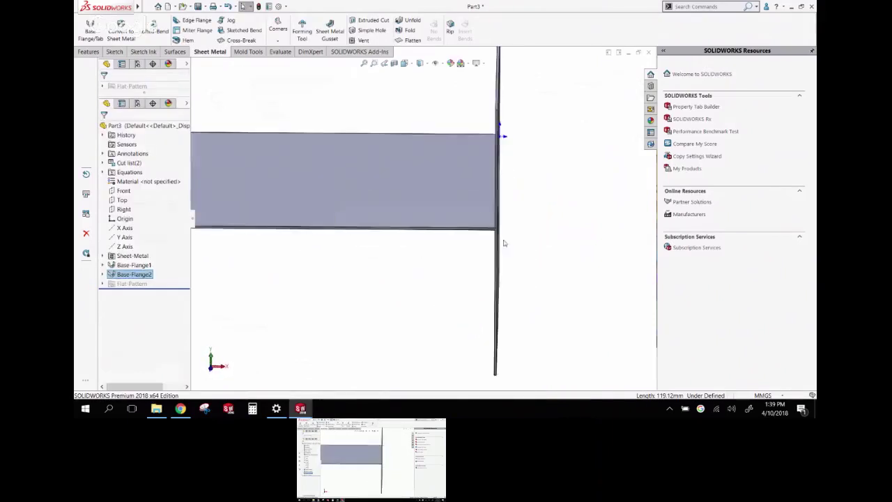
{"action": "scroll", "coordinate": [495, 236], "scroll_direction": "down", "scroll_amount": 3}
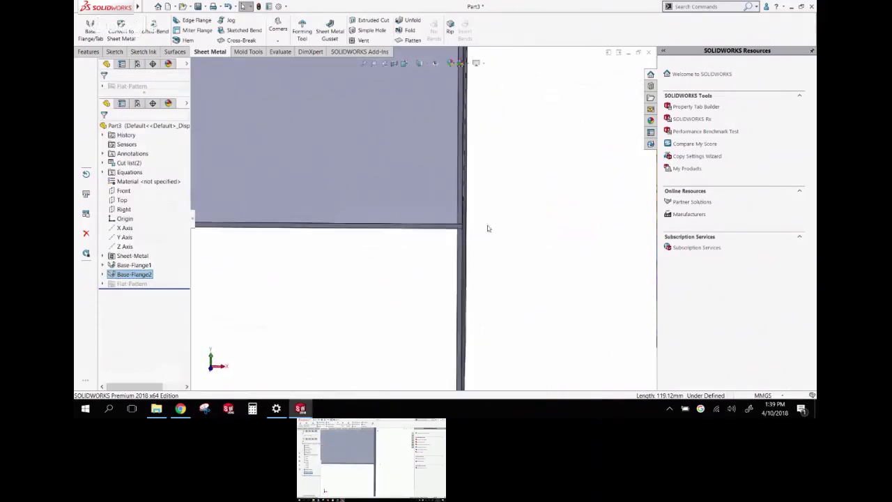
Edit Base-Flange2 and reverse its direction
{"action": "left_click", "coordinate": [142, 275]}
{"action": "left_click", "coordinate": [149, 245]}
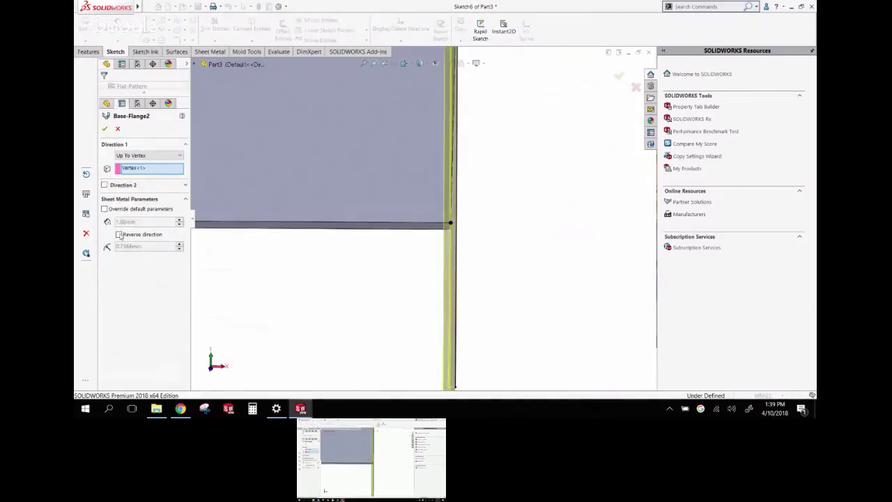
{"action": "left_click", "coordinate": [119, 235]}
{"action": "left_click", "coordinate": [105, 129]}
{"action": "middle_click_drag", "start_coordinate": [516, 277], "coordinate": [497, 215]}
{"action": "scroll", "coordinate": [488, 210], "scroll_direction": "up", "scroll_amount": 3}
{"action": "left_click", "coordinate": [300, 145]}
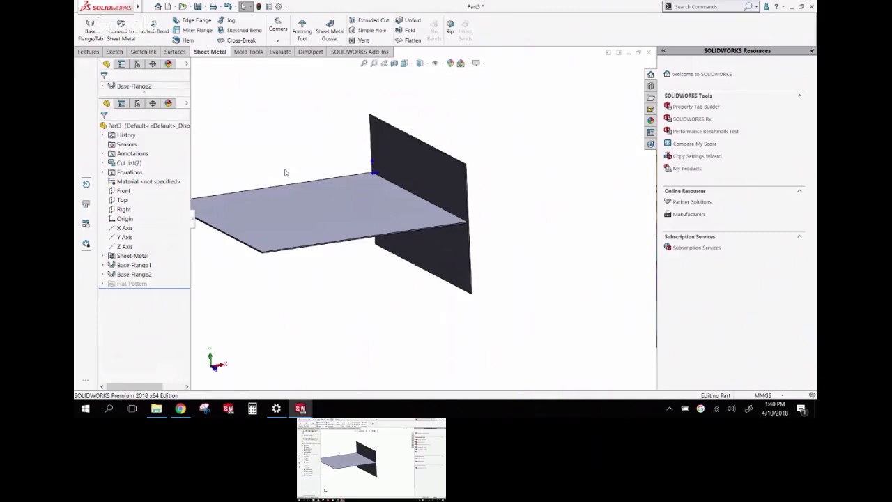
Start a Tab and Slot feature found by searching for 'tab'
{"action": "left_click", "coordinate": [732, 6]}
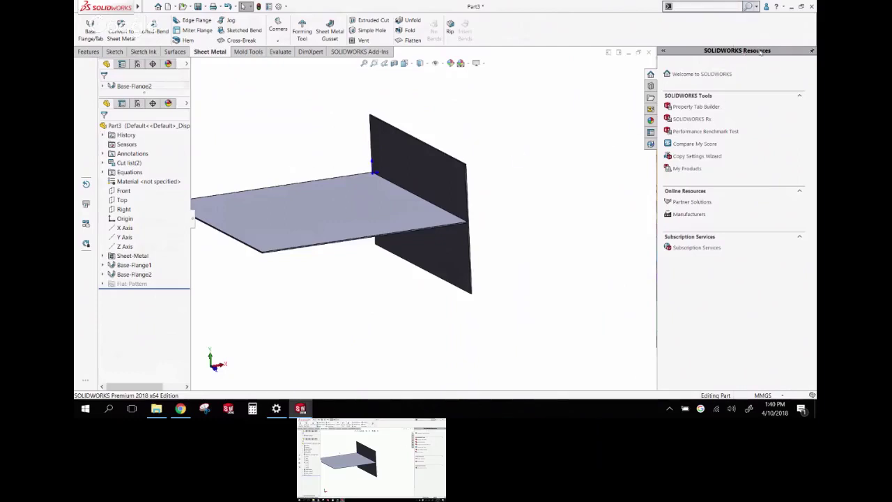
{"action": "type", "text": "tab"}
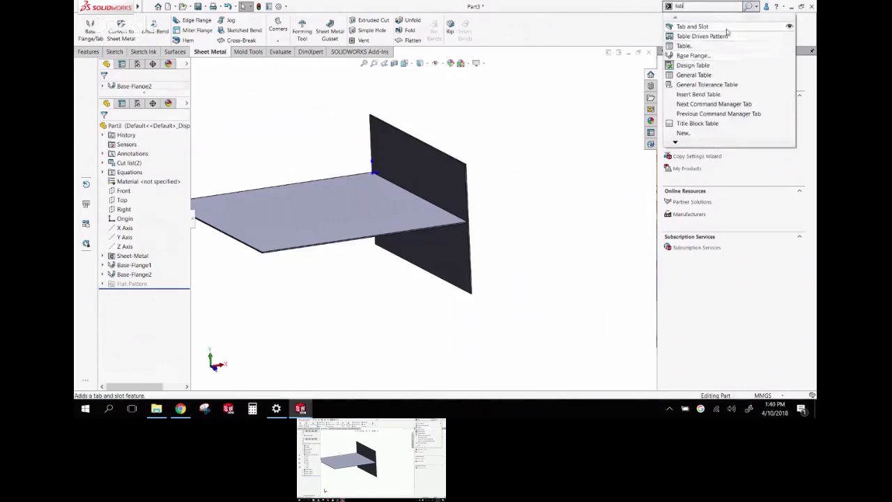
{"action": "left_click", "coordinate": [523, 232]}
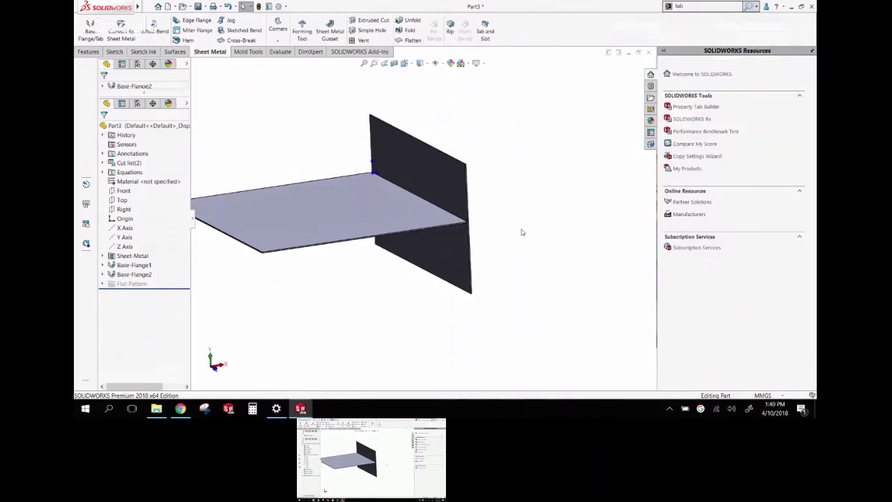
{"action": "left_click", "coordinate": [485, 34]}
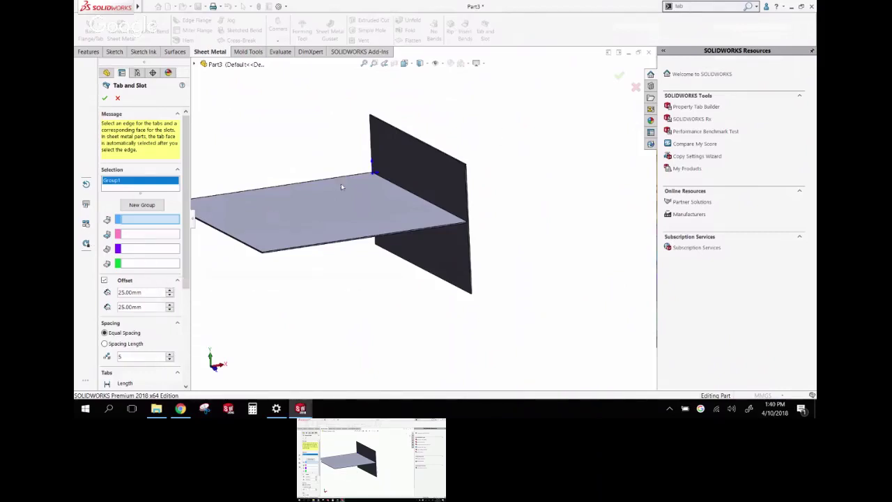
Select the junction edge for the tabs and the vertical Base-Flange2 face for the slots
{"action": "left_click", "coordinate": [426, 202]}
{"action": "middle_click_drag", "start_coordinate": [426, 202], "coordinate": [335, 219]}
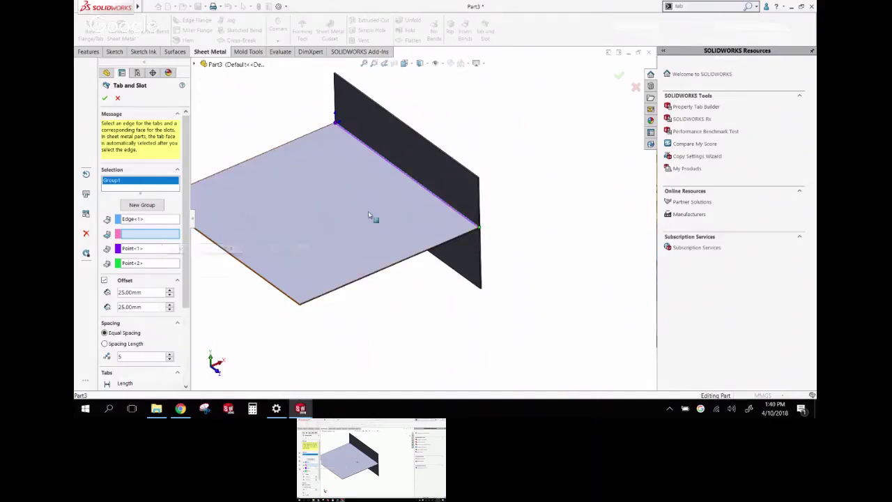
{"action": "middle_click_drag", "start_coordinate": [390, 210], "coordinate": [438, 194]}
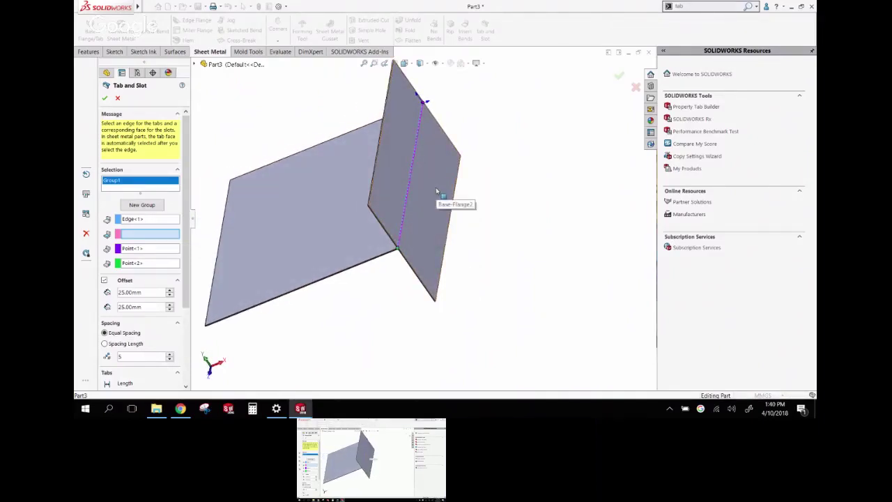
{"action": "left_click", "coordinate": [437, 194]}
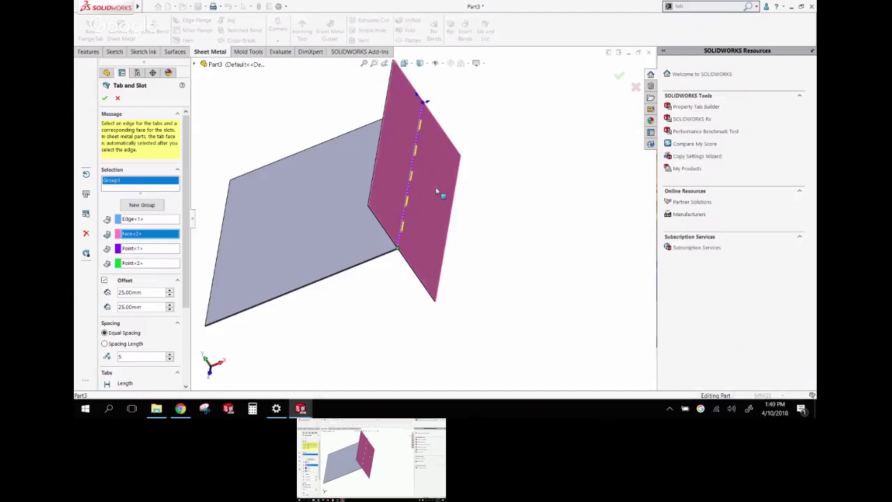
{"action": "scroll", "coordinate": [406, 198], "scroll_direction": "down", "scroll_amount": 6}
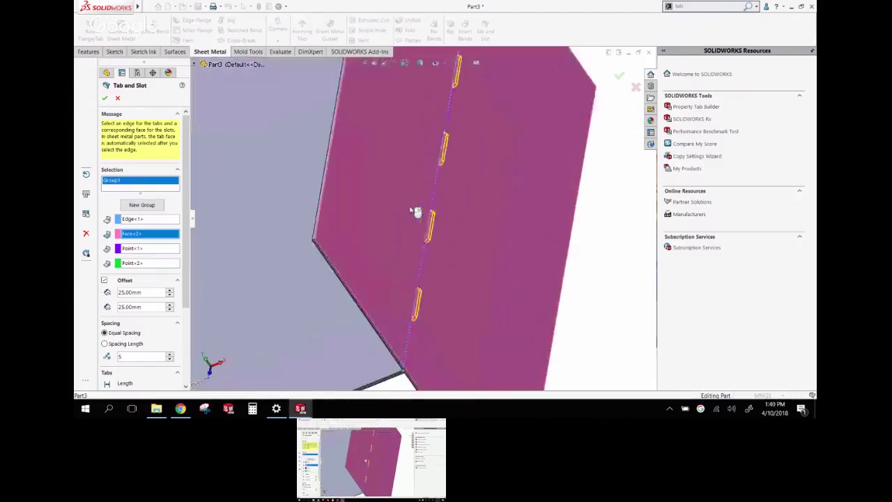
{"action": "middle_click_drag", "start_coordinate": [416, 211], "coordinate": [395, 293]}
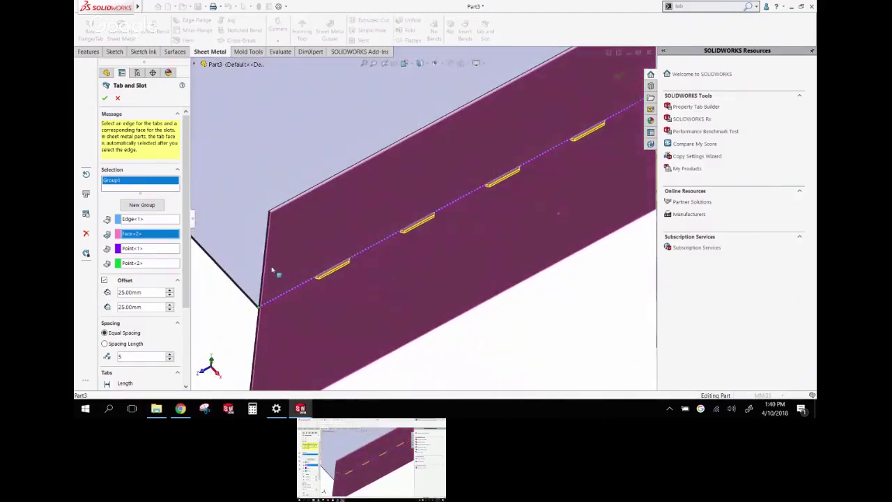
{"action": "scroll", "coordinate": [294, 347], "scroll_direction": "up", "scroll_amount": 2}
Set the tab edge type to fillet, keeping the 1.00 mm size
{"action": "scroll", "coordinate": [185, 313], "scroll_direction": "down", "scroll_amount": 3}
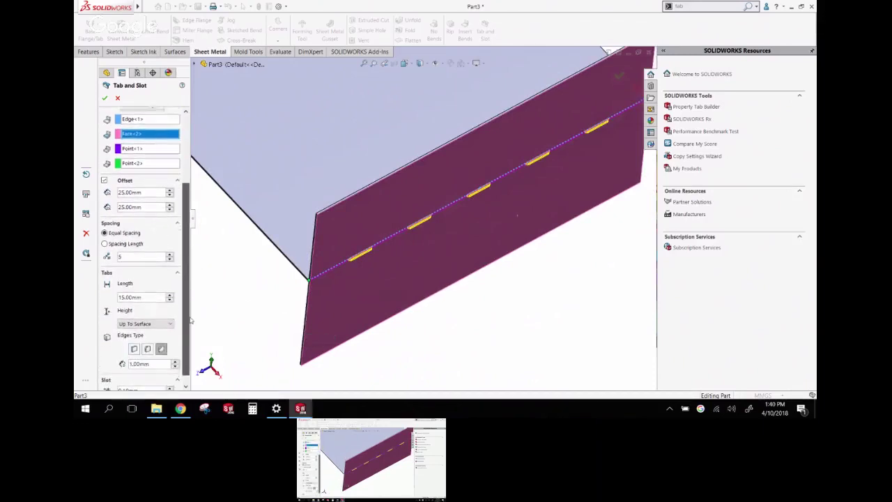
{"action": "left_click", "coordinate": [135, 347]}
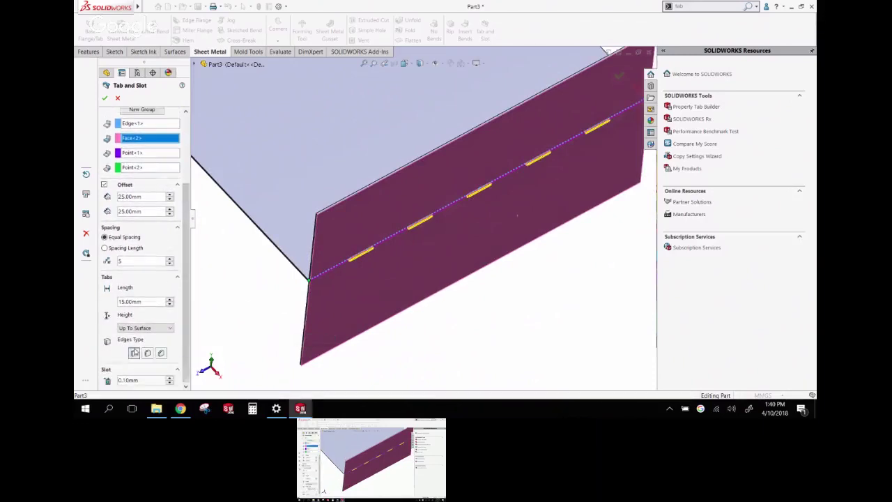
{"action": "left_click", "coordinate": [147, 353]}
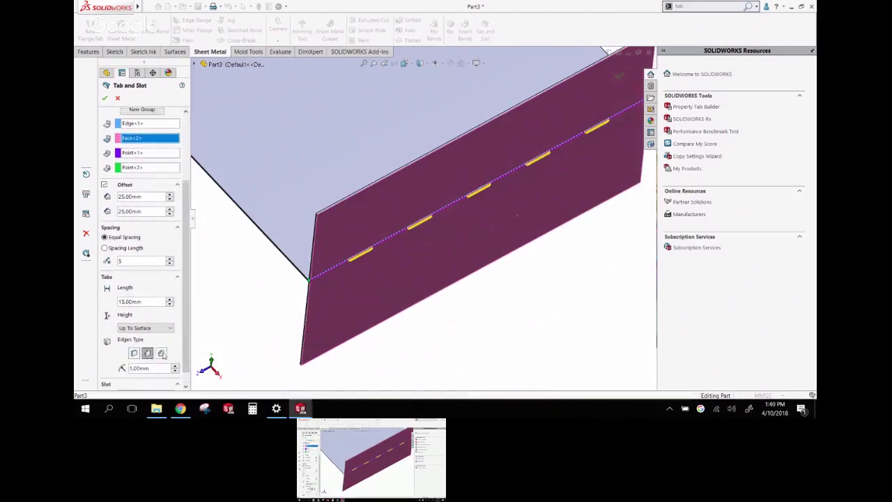
{"action": "left_click", "coordinate": [161, 354]}
{"action": "left_click", "coordinate": [158, 368]}
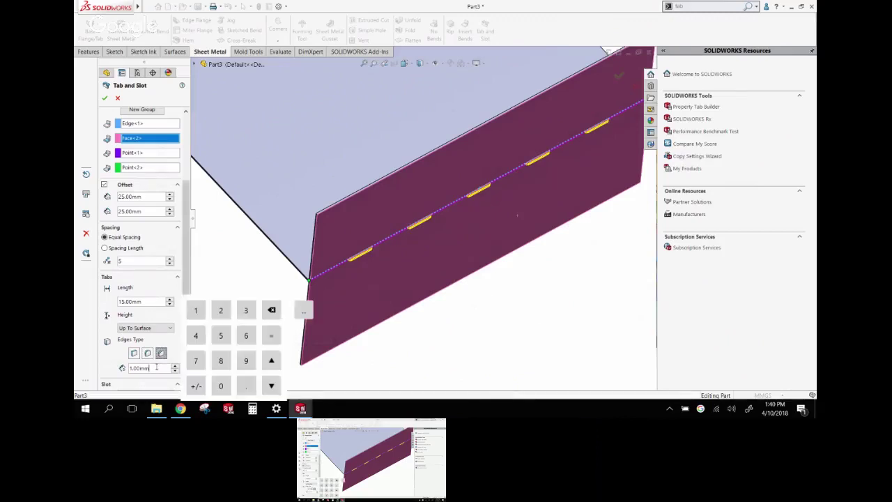
{"action": "left_click", "coordinate": [222, 247]}
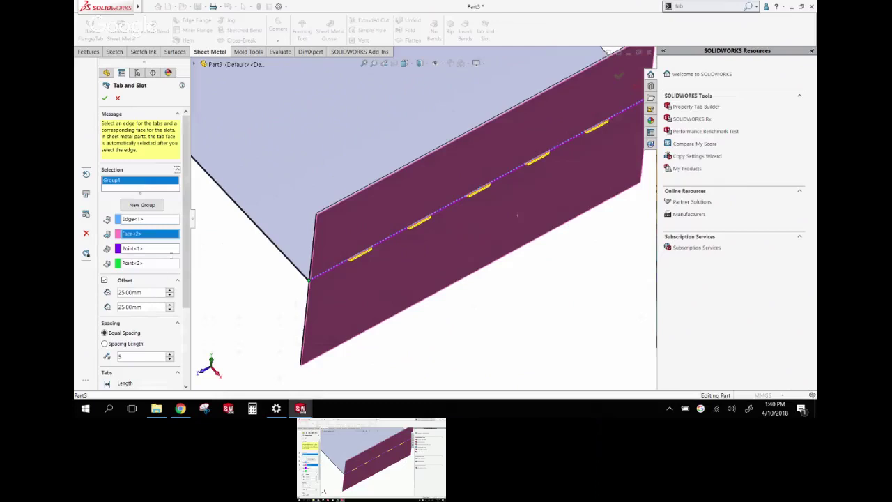
Set the tab length to 5 mm with 5 tab instances along the edge
{"action": "scroll", "coordinate": [100, 288], "scroll_direction": "down", "scroll_amount": 3}
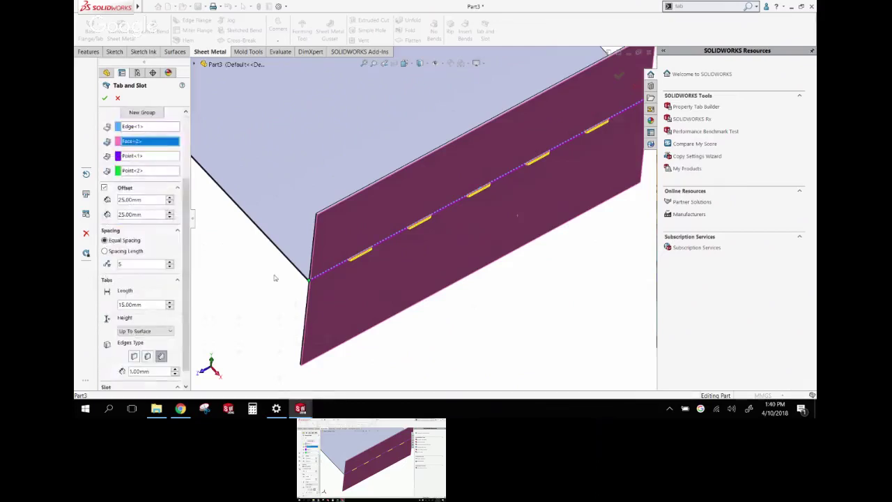
{"action": "middle_click_drag", "start_coordinate": [272, 277], "coordinate": [331, 177]}
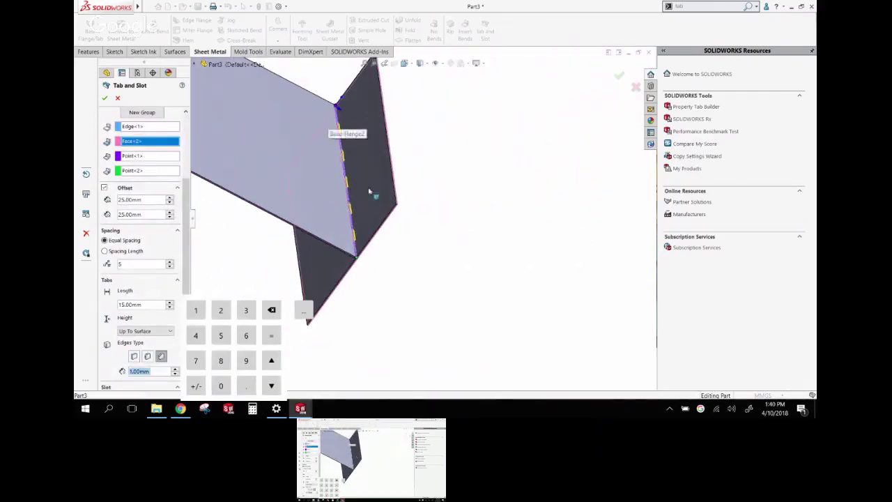
{"action": "left_click", "coordinate": [105, 189]}
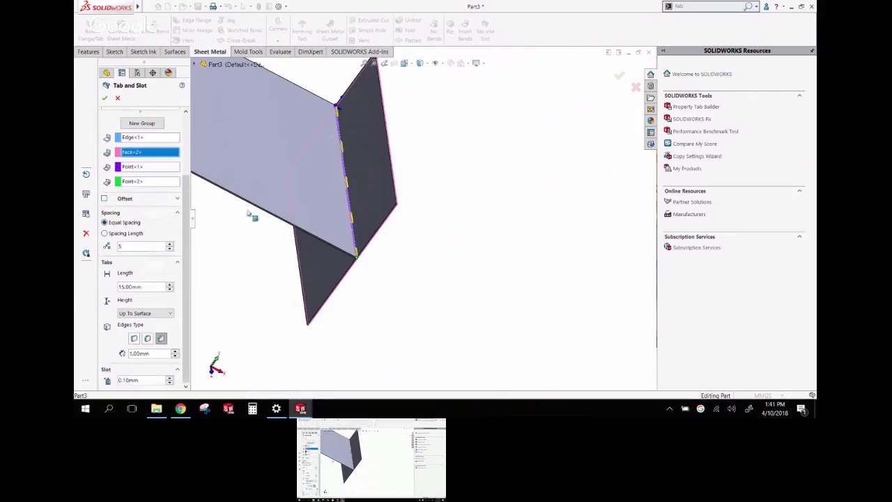
{"action": "middle_click_drag", "start_coordinate": [249, 214], "coordinate": [316, 223]}
{"action": "scroll", "coordinate": [325, 210], "scroll_direction": "down", "scroll_amount": 3}
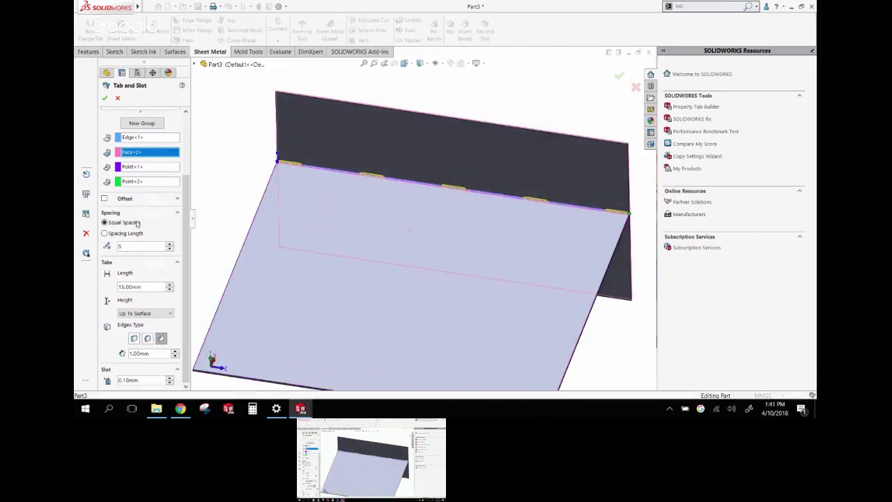
{"action": "left_click", "coordinate": [146, 287]}
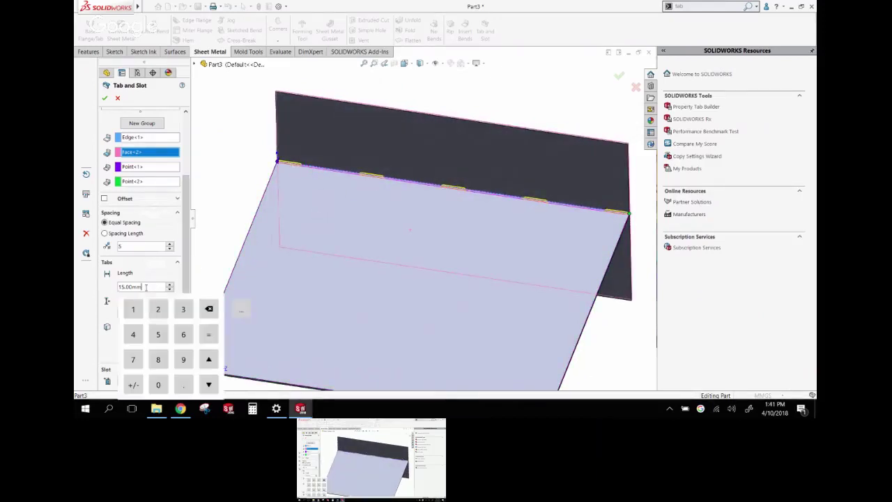
{"action": "left_click", "coordinate": [150, 272]}
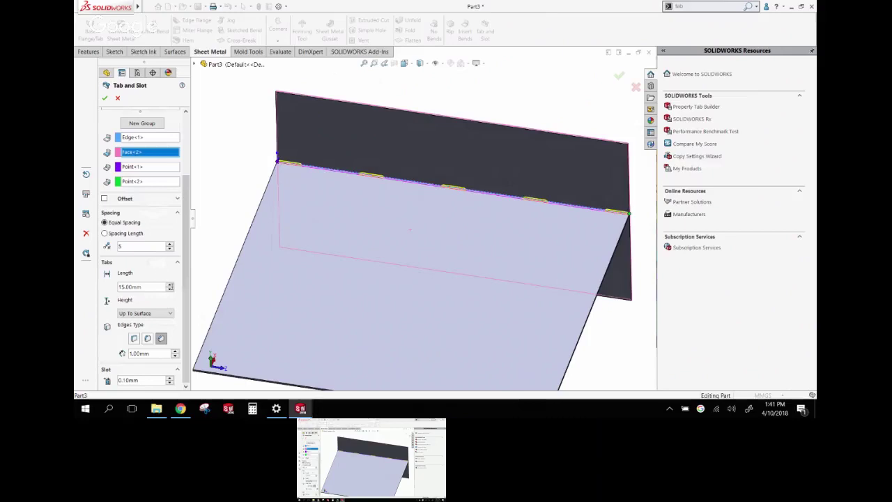
{"action": "scroll", "coordinate": [179, 296], "scroll_direction": "up", "scroll_amount": 3}
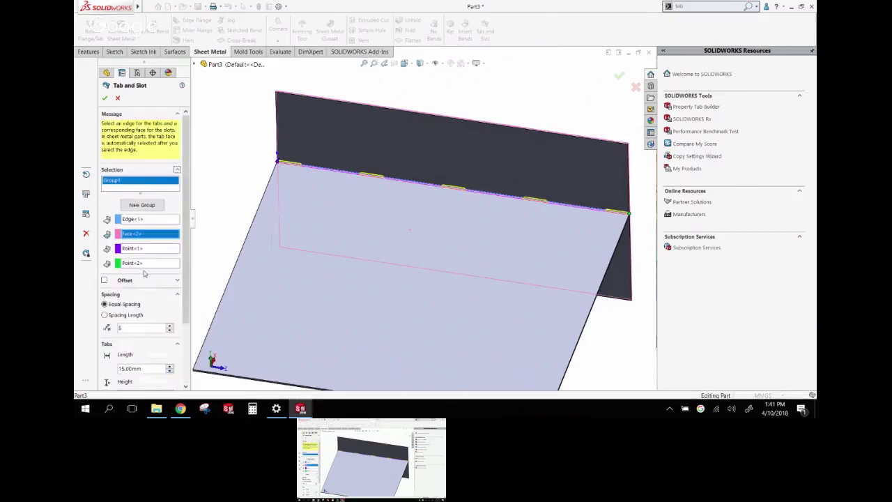
{"action": "scroll", "coordinate": [130, 282], "scroll_direction": "down", "scroll_amount": 3}
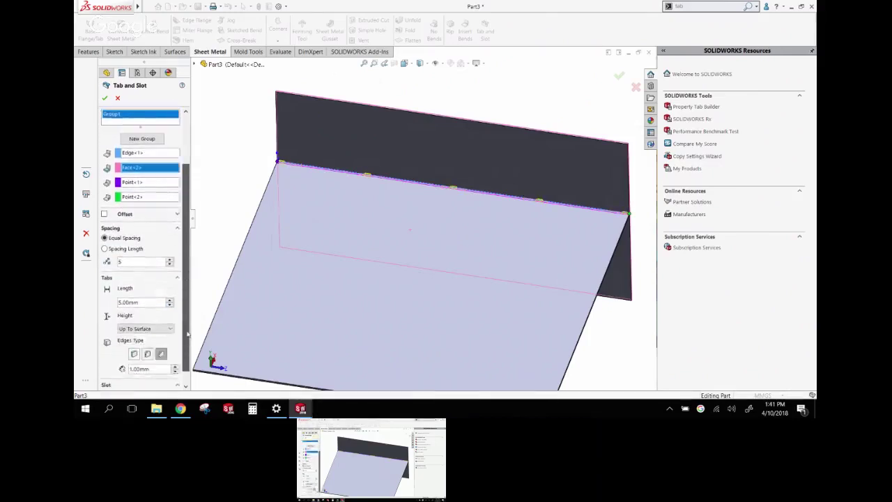
{"action": "left_click", "coordinate": [149, 259]}
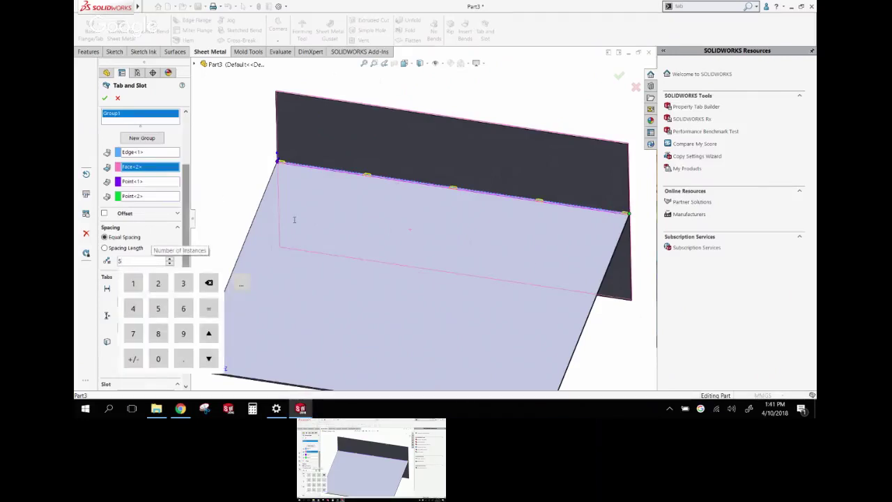
{"action": "left_click", "coordinate": [240, 164]}
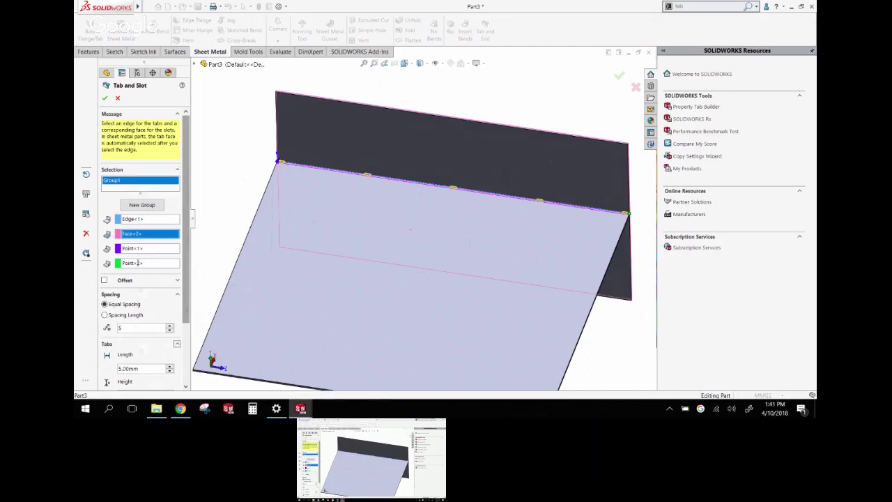
Turn on end offsets of 10 mm at both ends and accept the Tab and Slot feature
{"action": "left_click", "coordinate": [104, 281]}
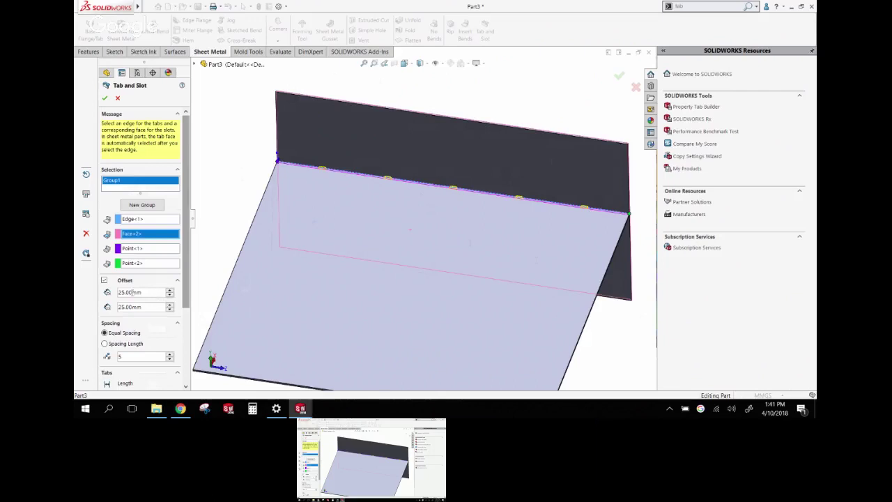
{"action": "left_click", "coordinate": [151, 293]}
{"action": "type", "text": "10"}
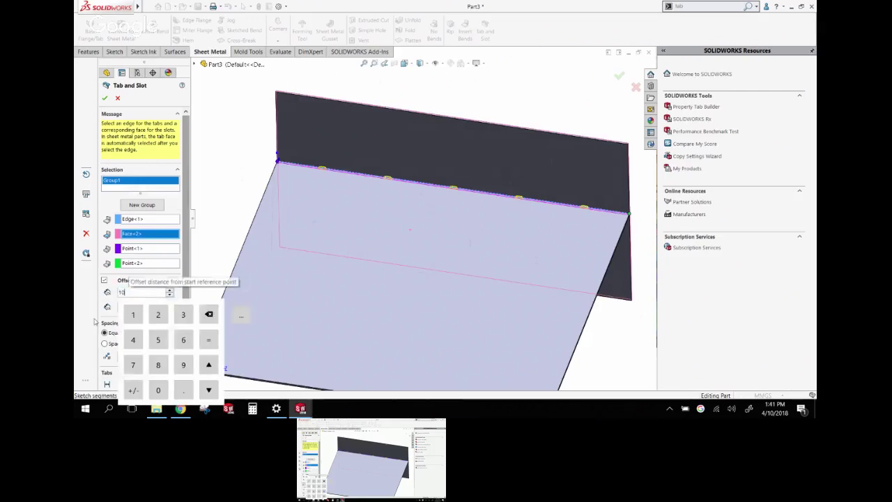
{"action": "key", "text": "Return"}
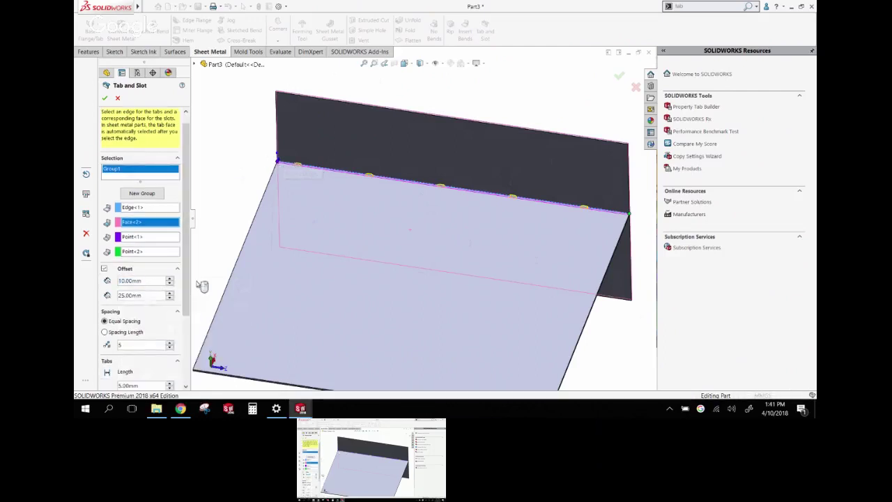
{"action": "left_click", "coordinate": [150, 295]}
{"action": "type", "text": "10"}
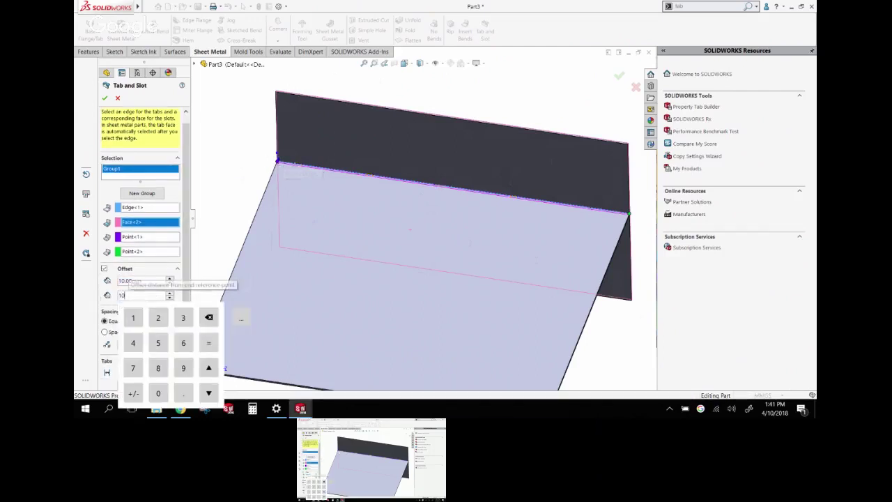
{"action": "key", "text": "Return"}
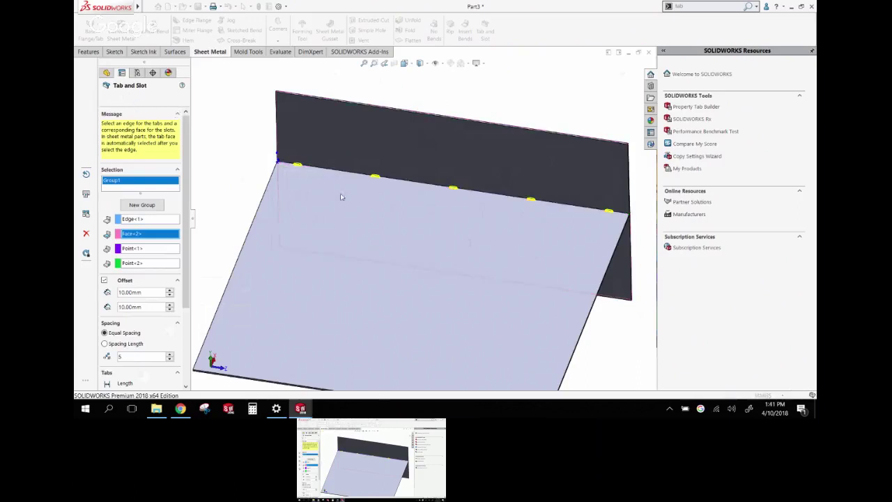
{"action": "key", "text": "Return"}
{"action": "middle_click_drag", "start_coordinate": [450, 203], "coordinate": [383, 249]}
{"action": "scroll", "coordinate": [313, 232], "scroll_direction": "up", "scroll_amount": 5}
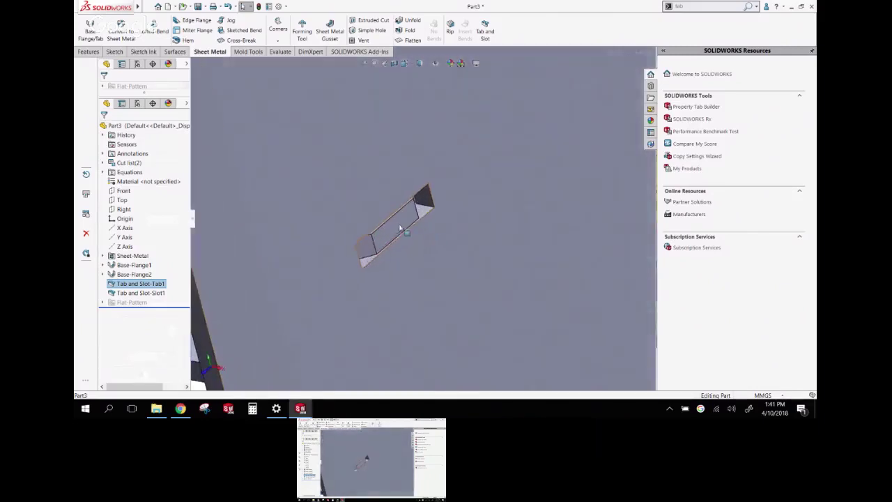
Isolate Base-Flange1 to inspect it, then restore the other flange and view both at an angle
{"action": "left_click", "coordinate": [369, 245]}
{"action": "scroll", "coordinate": [359, 240], "scroll_direction": "up", "scroll_amount": 5}
{"action": "right_click", "coordinate": [300, 220]}
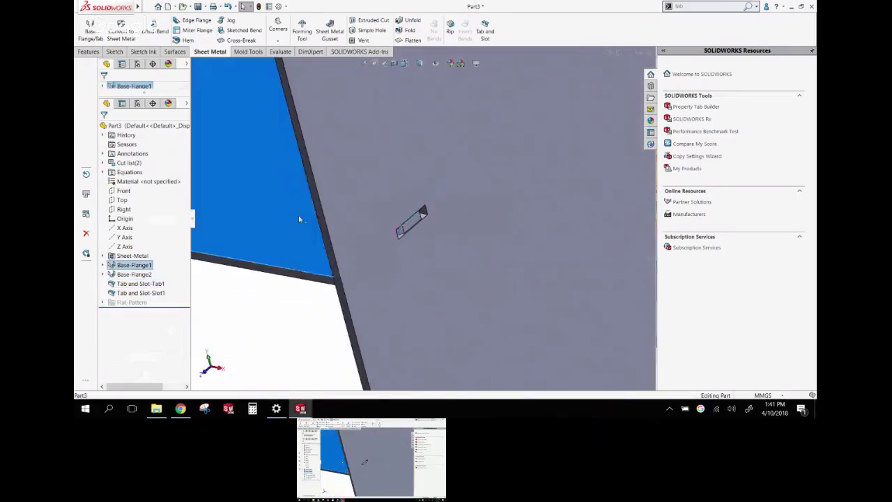
{"action": "left_click", "coordinate": [325, 351]}
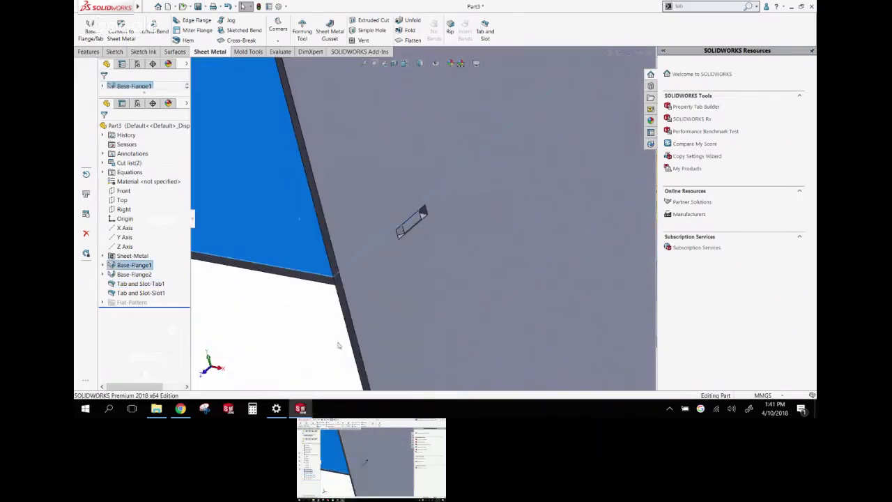
{"action": "middle_click_drag", "start_coordinate": [350, 267], "coordinate": [399, 261]}
{"action": "key", "text": "f"}
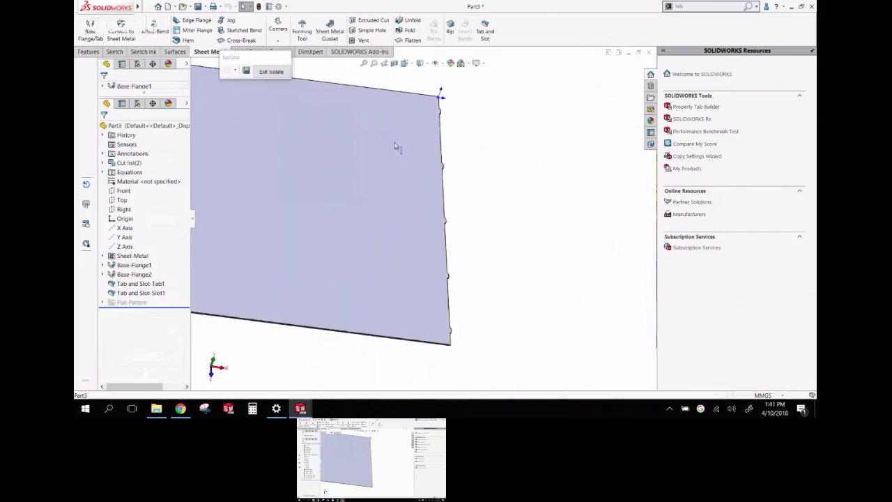
{"action": "scroll", "coordinate": [373, 182], "scroll_direction": "down", "scroll_amount": 2}
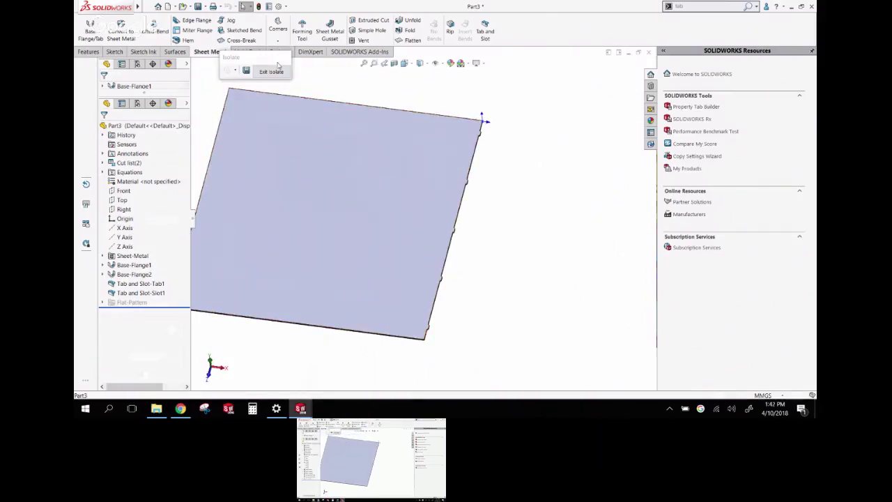
{"action": "left_click", "coordinate": [272, 71]}
{"action": "middle_click_drag", "start_coordinate": [427, 119], "coordinate": [453, 195]}
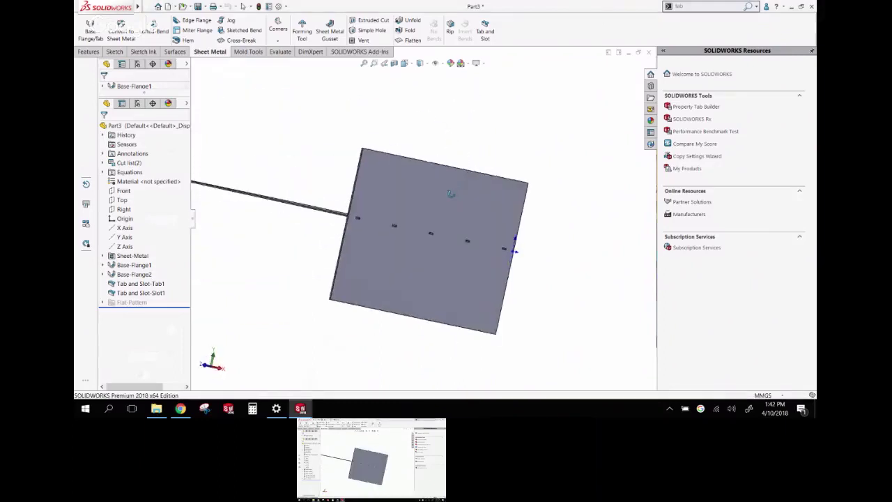
{"action": "middle_click_drag", "start_coordinate": [299, 158], "coordinate": [246, 265]}
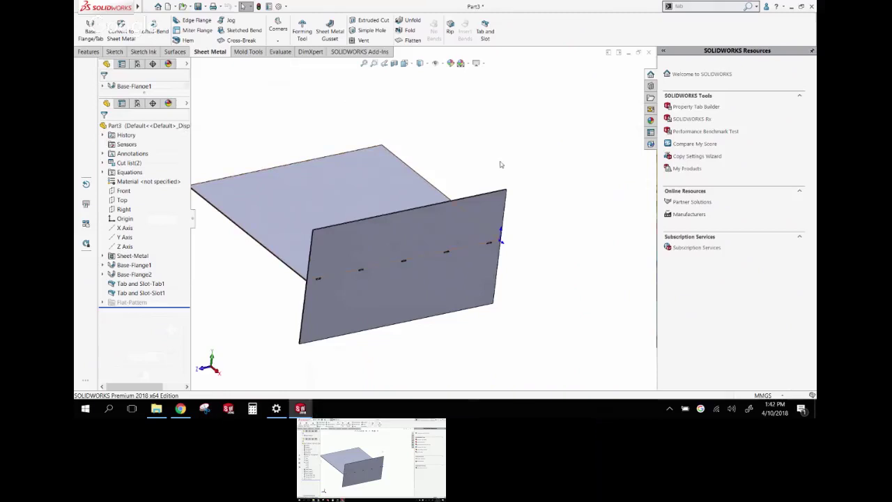
Close Part3 without saving, then close Part2
{"action": "left_click", "coordinate": [649, 52]}
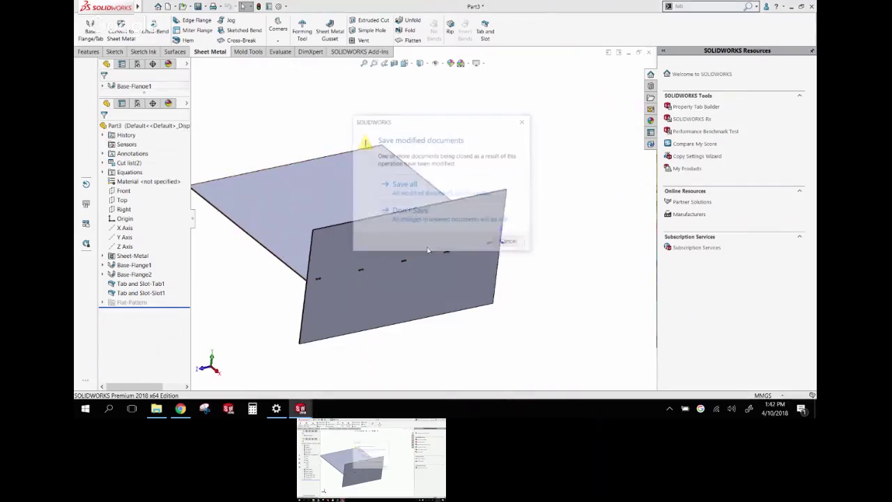
{"action": "left_click", "coordinate": [409, 211]}
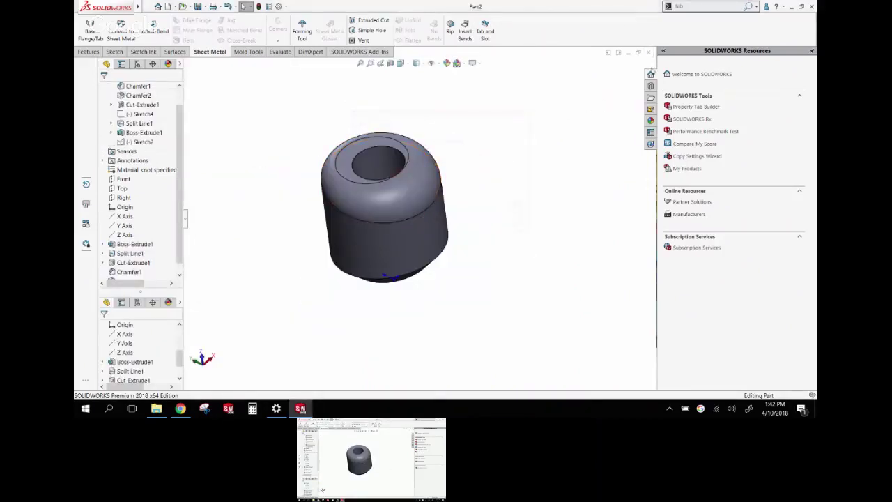
{"action": "left_click", "coordinate": [649, 53]}
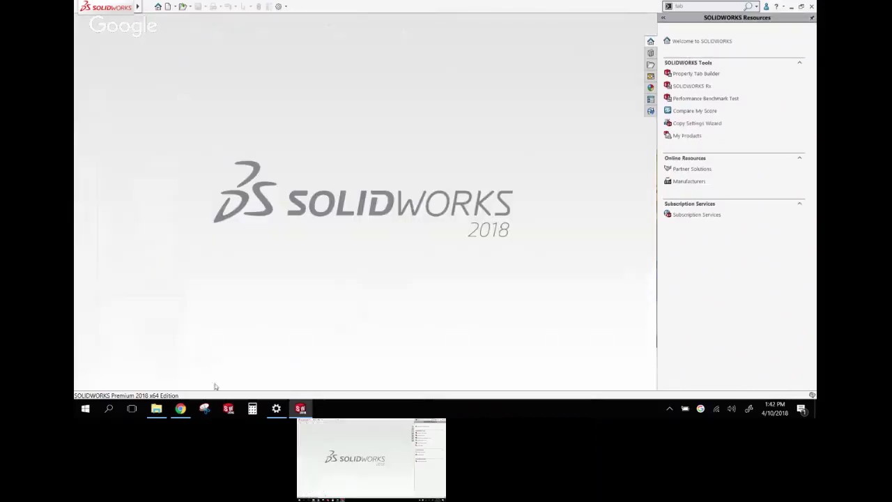
Open Gmail's Sent Mail in Chrome and open the 'SolidWorks What's New in 17 & 18' email
{"action": "left_click", "coordinate": [181, 409]}
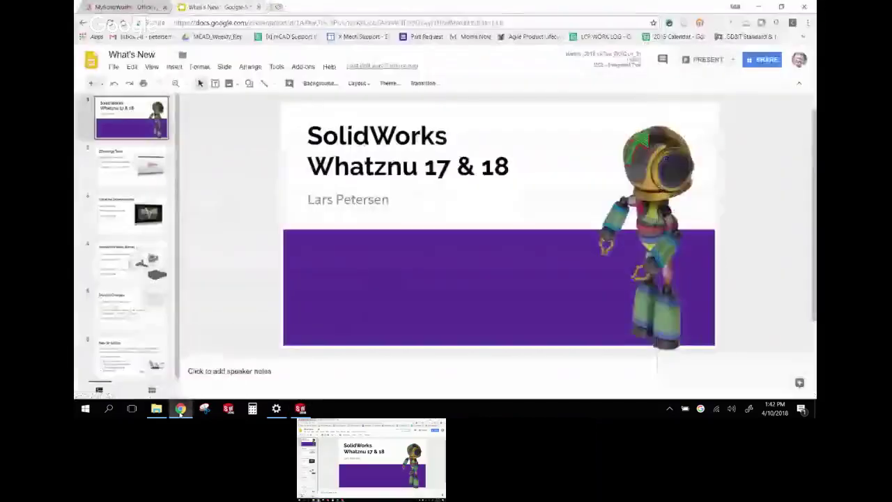
{"action": "left_click", "coordinate": [277, 7]}
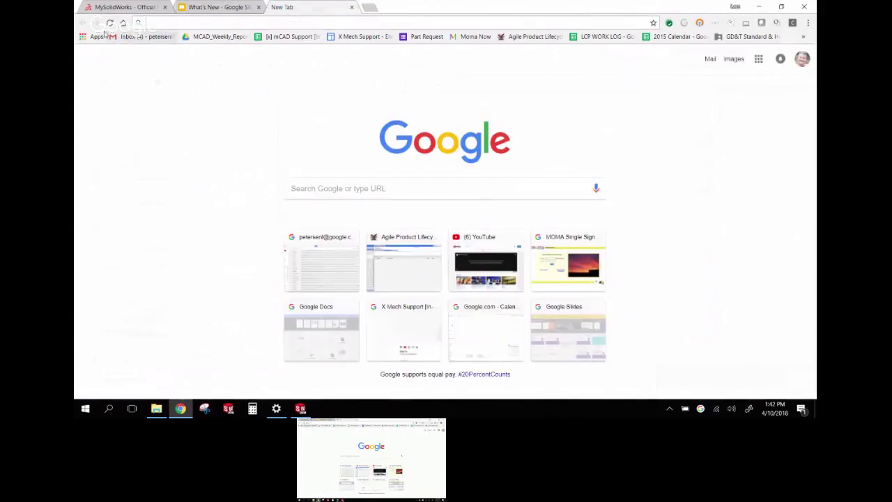
{"action": "left_click", "coordinate": [133, 37]}
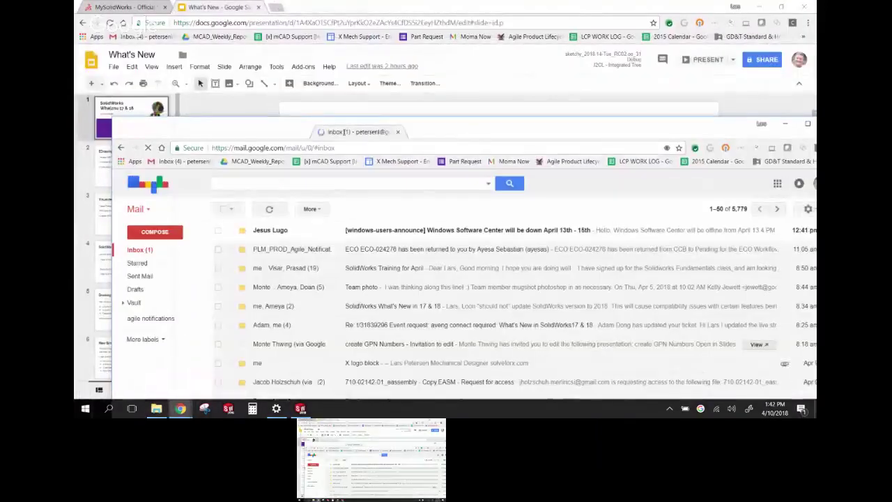
{"action": "double_click", "coordinate": [342, 131]}
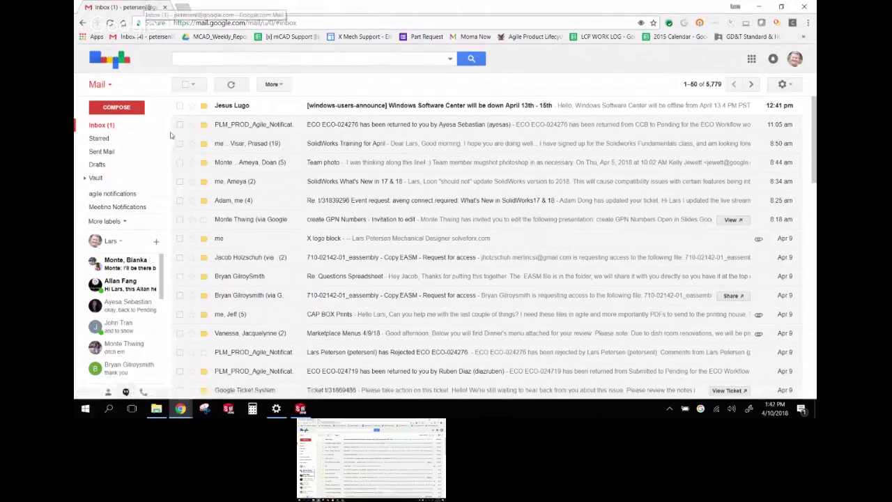
{"action": "left_click", "coordinate": [99, 151]}
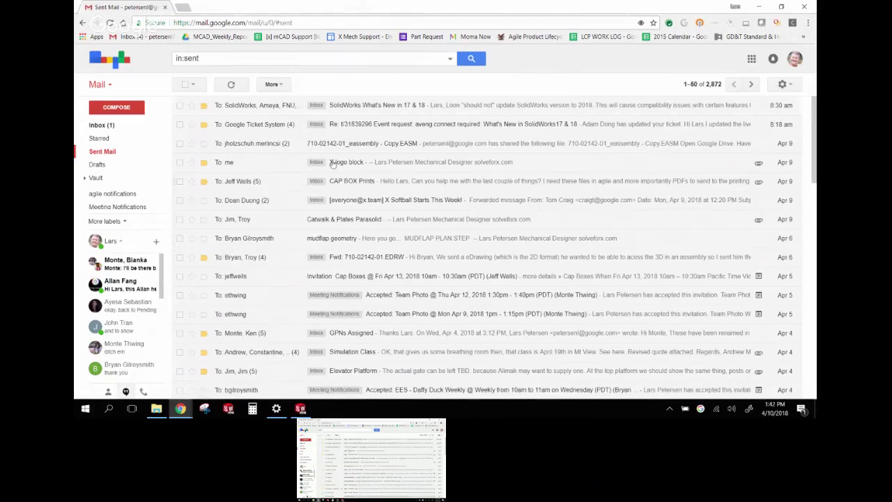
{"action": "left_click", "coordinate": [340, 108]}
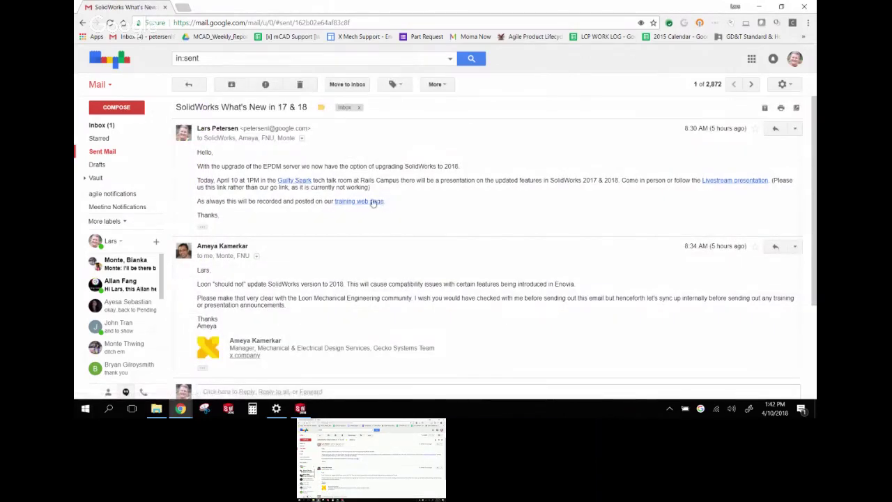
{"action": "left_click", "coordinate": [726, 180]}
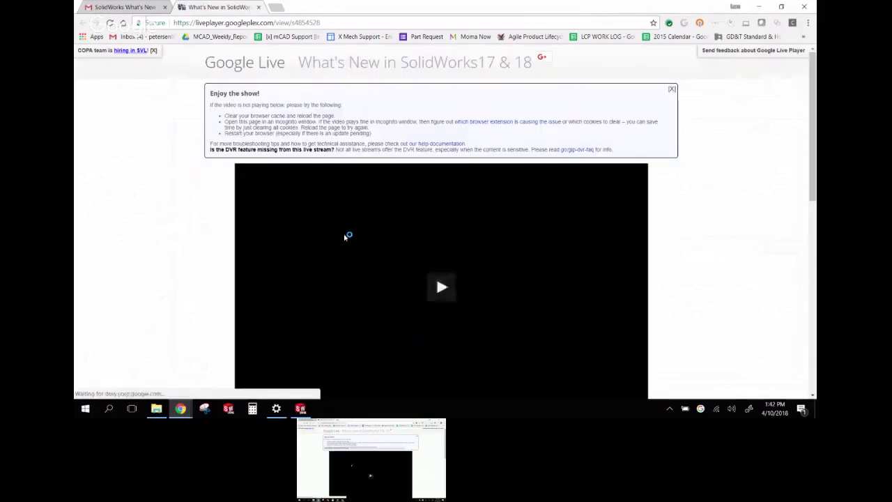
{"action": "scroll", "coordinate": [707, 214], "scroll_direction": "down", "scroll_amount": 1}
{"action": "scroll", "coordinate": [779, 163], "scroll_direction": "down", "scroll_amount": 3}
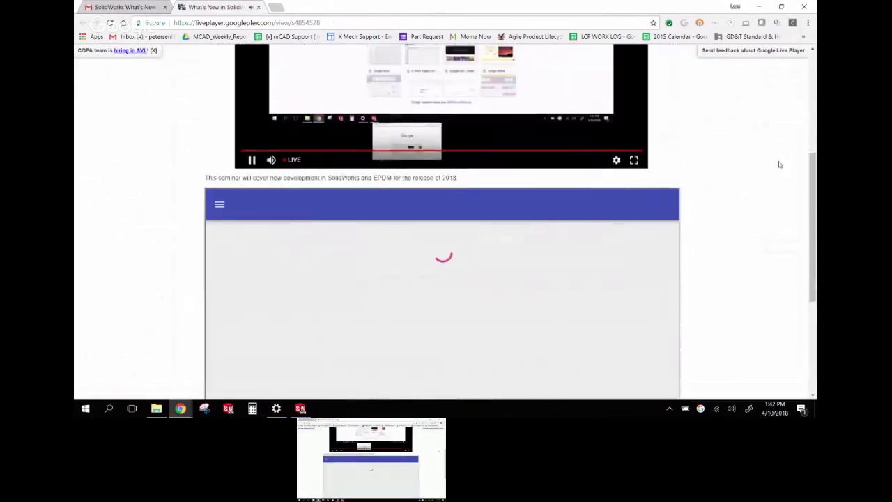
{"action": "scroll", "coordinate": [779, 163], "scroll_direction": "down", "scroll_amount": 2}
{"action": "scroll", "coordinate": [779, 164], "scroll_direction": "up", "scroll_amount": 3}
{"action": "scroll", "coordinate": [779, 163], "scroll_direction": "up", "scroll_amount": 5}
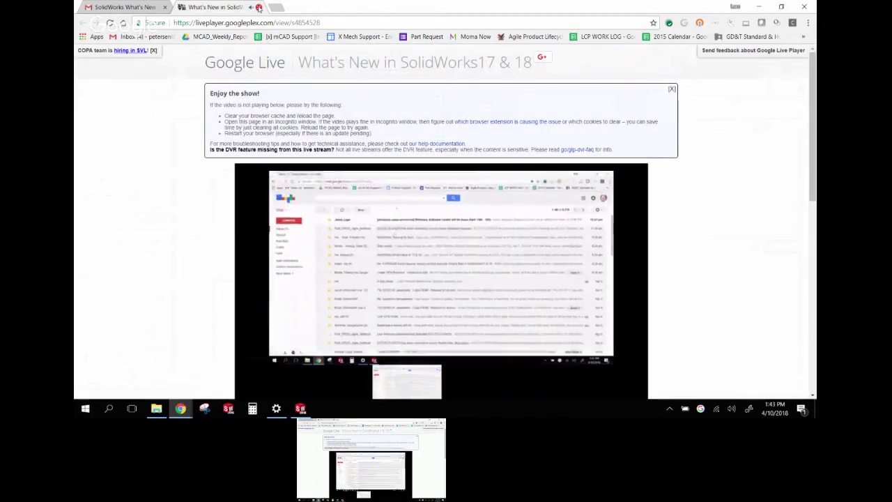
{"action": "left_click", "coordinate": [259, 7]}
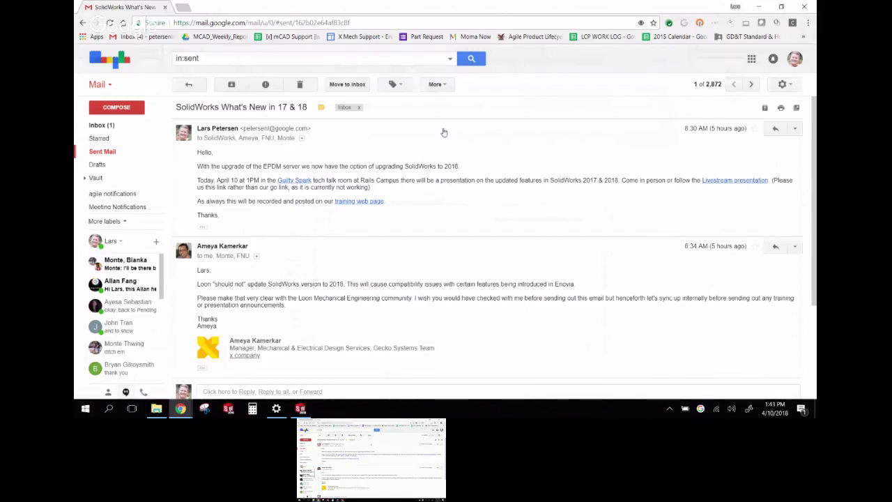
Collapse the first message, minimize Chrome and switch back to SOLIDWORKS
{"action": "left_click", "coordinate": [457, 146]}
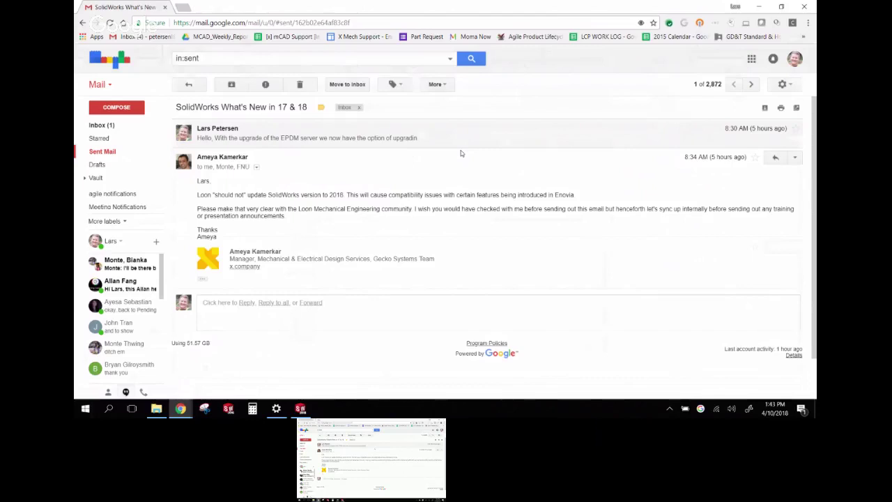
{"action": "left_click", "coordinate": [758, 6]}
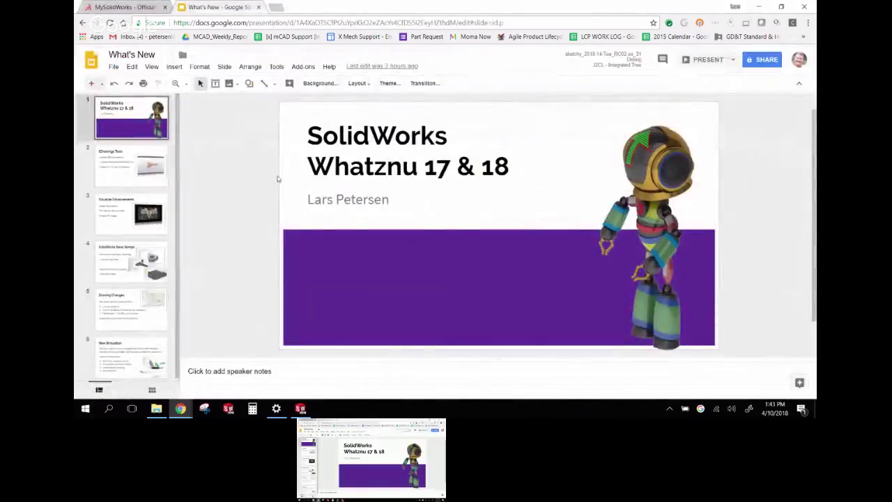
{"action": "left_click", "coordinate": [300, 408]}
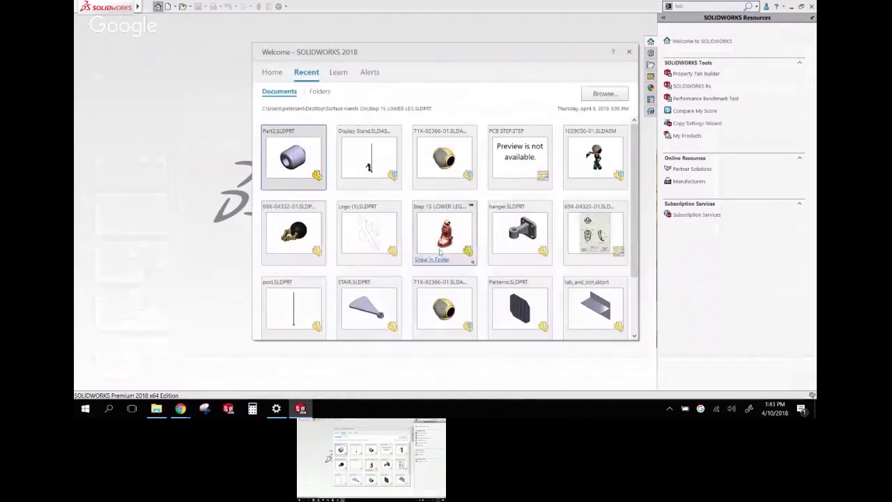
Open drawing 69X-04320-01 from Recent, view Sheet2, then return to Sheet1 and open its options
{"action": "left_click", "coordinate": [604, 237]}
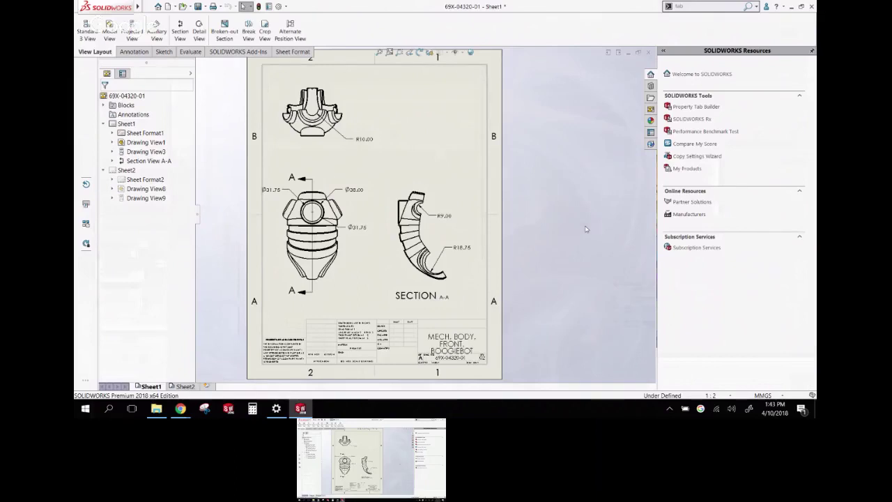
{"action": "scroll", "coordinate": [438, 178], "scroll_direction": "down", "scroll_amount": 2}
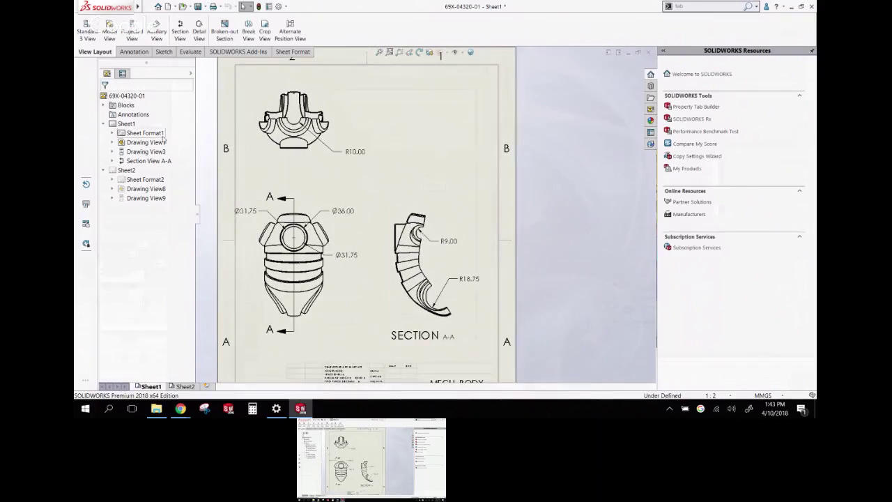
{"action": "left_click", "coordinate": [184, 386]}
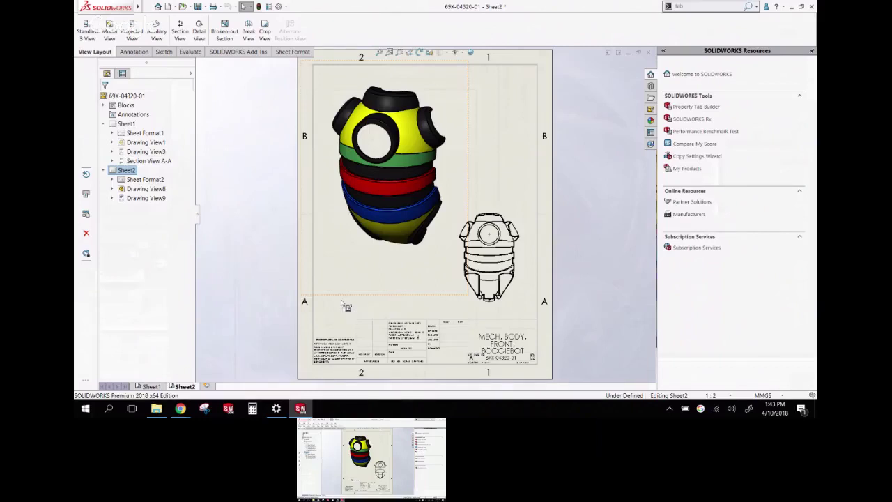
{"action": "double_click", "coordinate": [124, 123]}
{"action": "left_click", "coordinate": [149, 386]}
{"action": "right_click", "coordinate": [130, 128]}
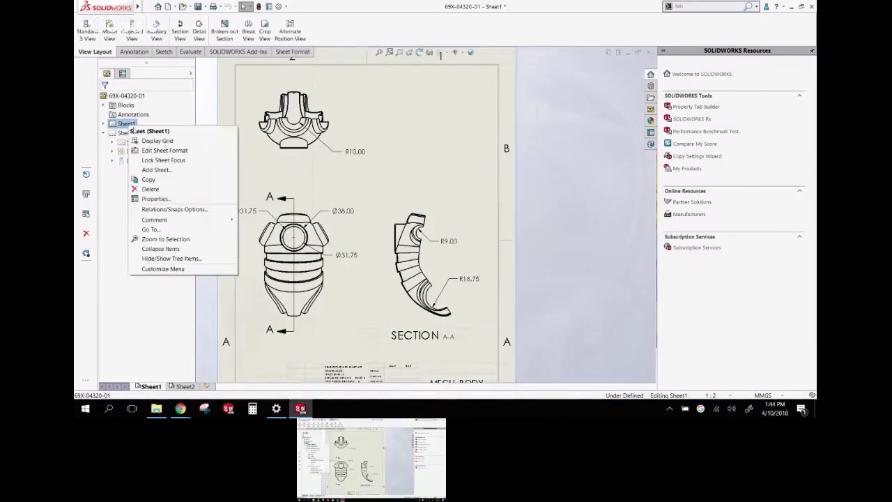
Change Sheet1 and Sheet2 to the B (ANSI) Landscape sheet format
{"action": "left_click", "coordinate": [166, 198]}
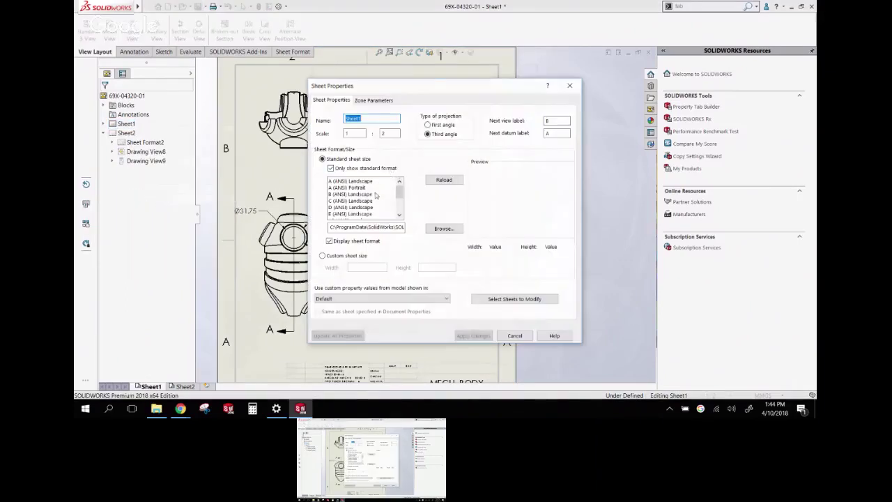
{"action": "left_click", "coordinate": [364, 195]}
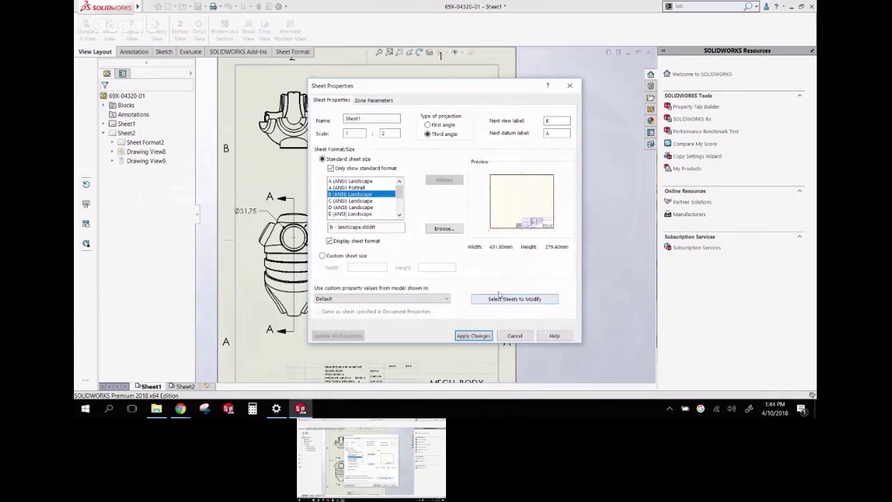
{"action": "left_click", "coordinate": [511, 299]}
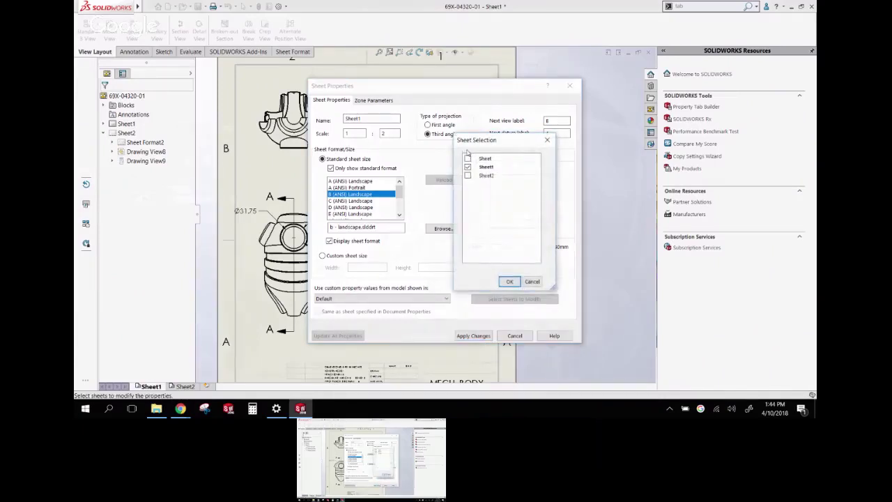
{"action": "left_click", "coordinate": [513, 281]}
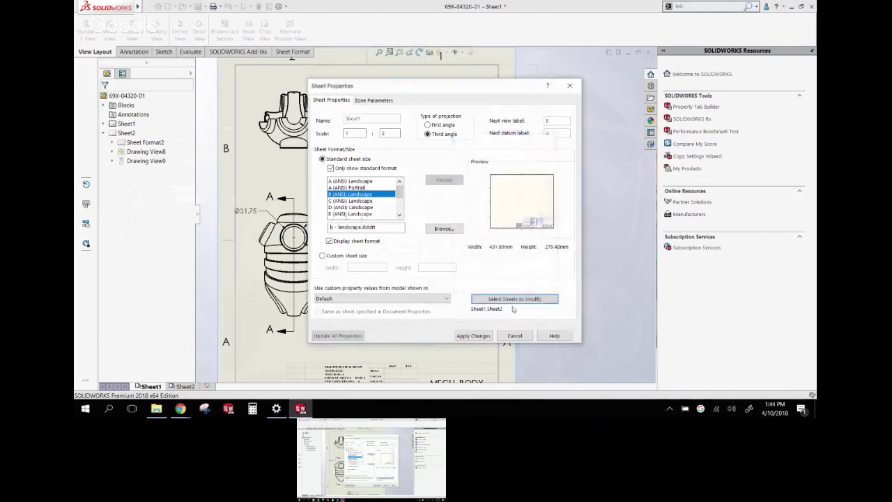
{"action": "left_click", "coordinate": [474, 335]}
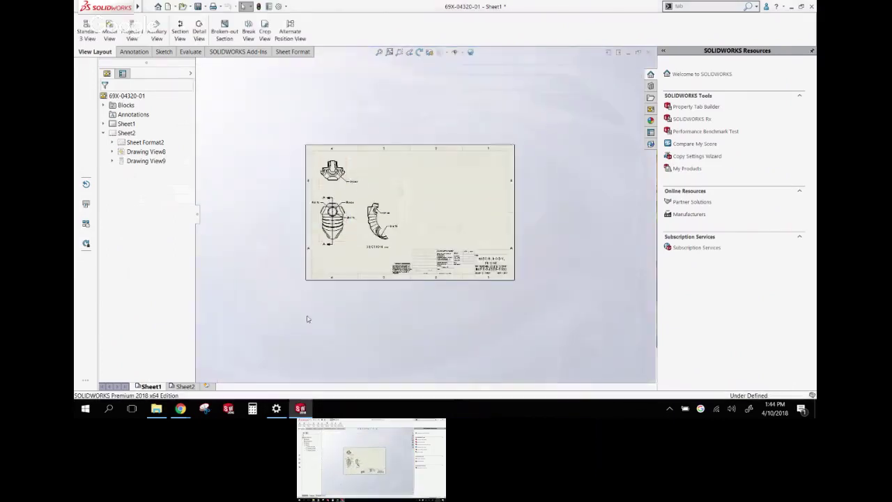
Switch to Sheet2 and zoom to fit the resized sheet
{"action": "left_click", "coordinate": [183, 386]}
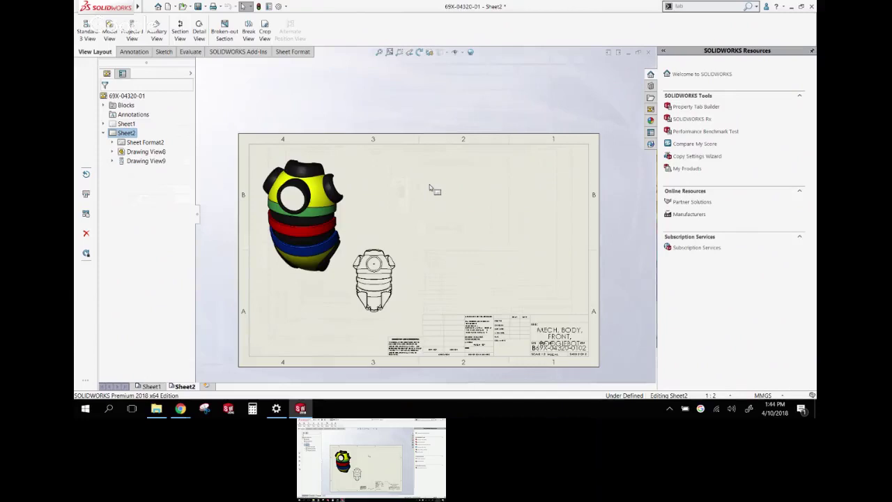
{"action": "key", "text": "f"}
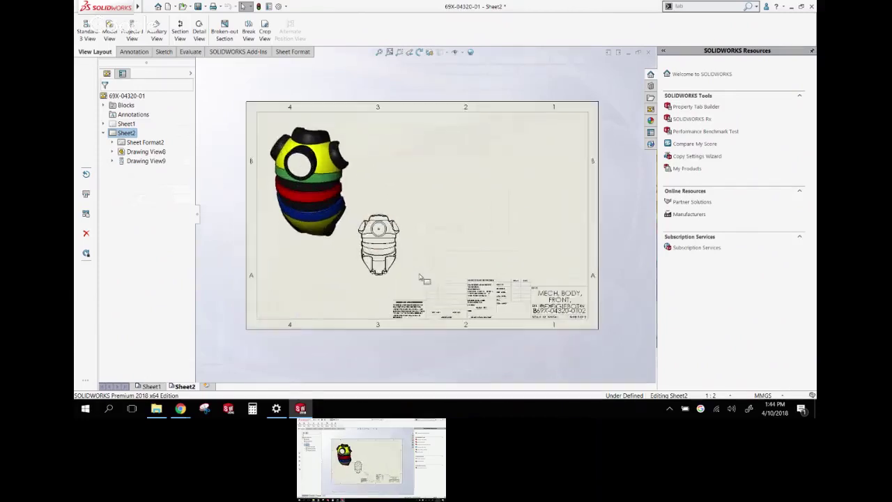
{"action": "left_click", "coordinate": [233, 239]}
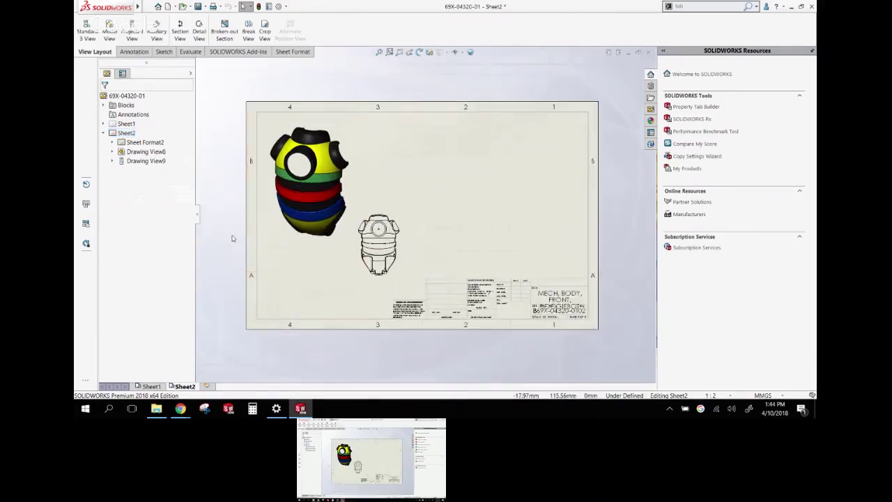
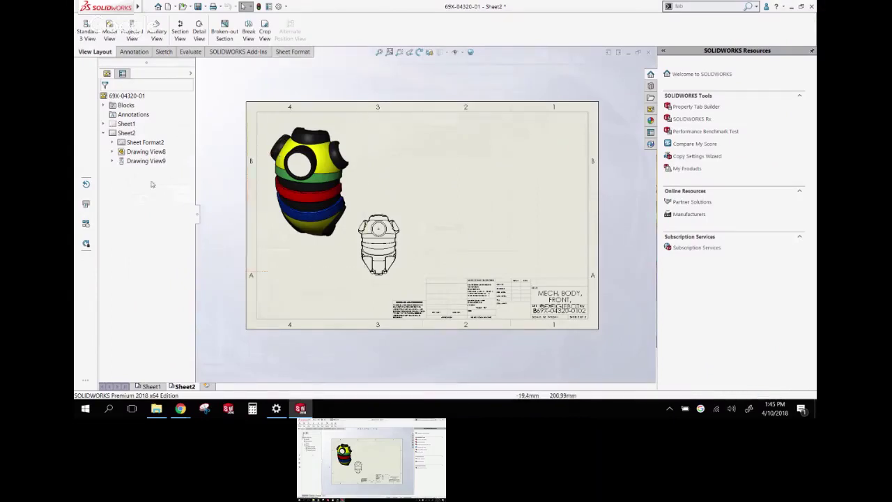
Review Sheet2's sheet properties and close them without making changes
{"action": "right_click", "coordinate": [126, 133]}
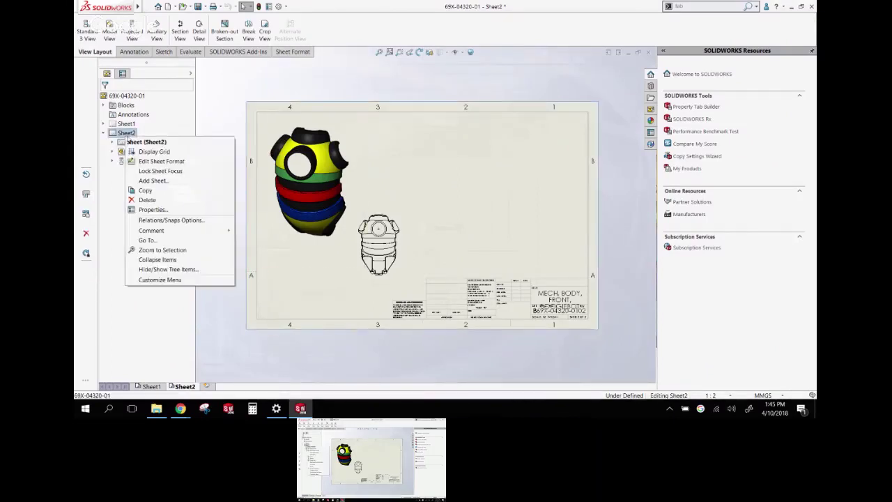
{"action": "left_click", "coordinate": [148, 209]}
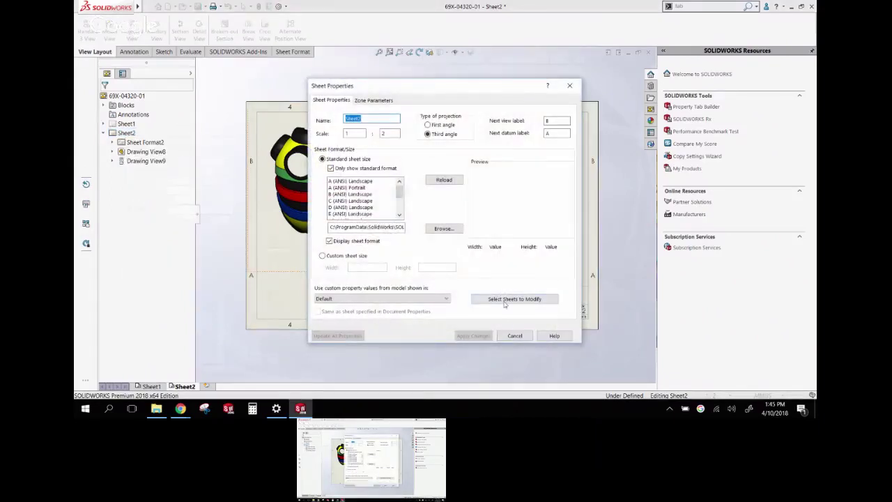
{"action": "left_click", "coordinate": [505, 299]}
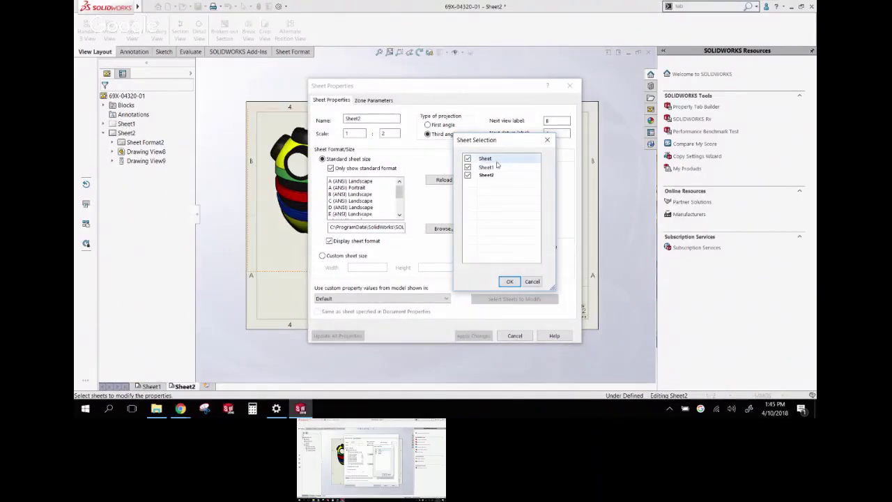
{"action": "left_click", "coordinate": [532, 281]}
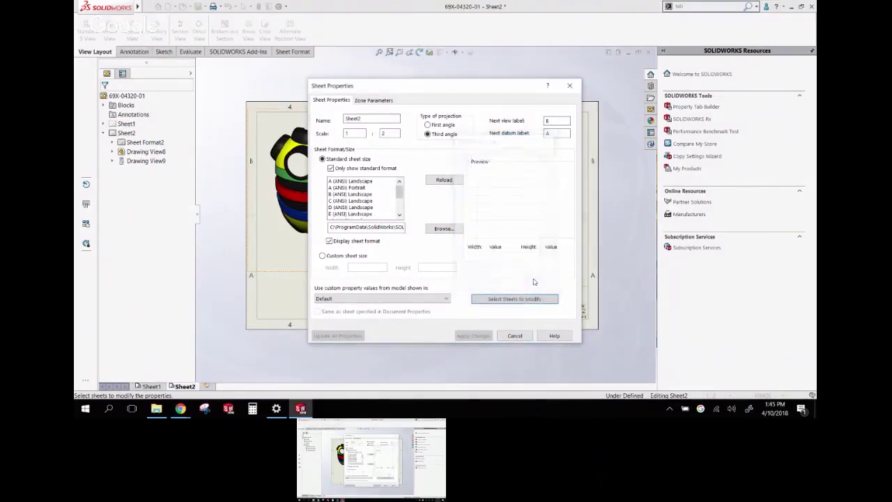
{"action": "left_click", "coordinate": [516, 337]}
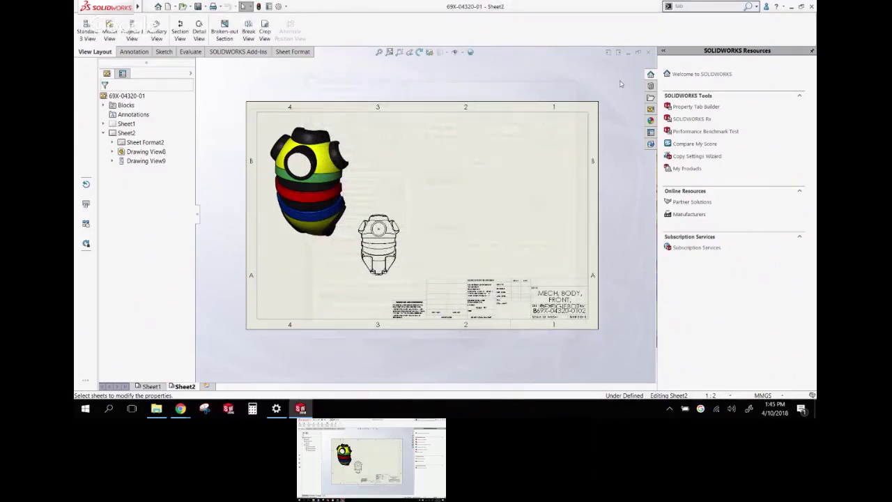
On Sheet1, turn on Emphasize outline for Section View A-A
{"action": "left_click", "coordinate": [144, 387]}
{"action": "scroll", "coordinate": [374, 227], "scroll_direction": "down", "scroll_amount": 5}
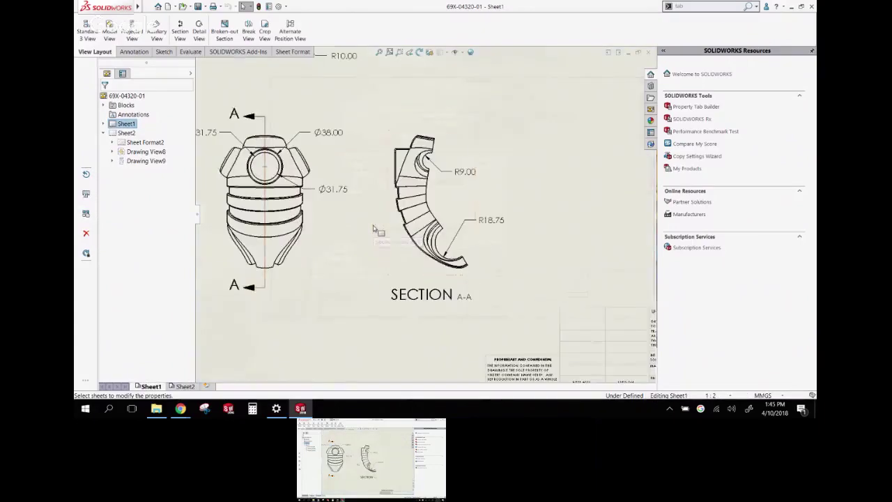
{"action": "scroll", "coordinate": [374, 227], "scroll_direction": "up", "scroll_amount": 1}
{"action": "scroll", "coordinate": [374, 227], "scroll_direction": "down", "scroll_amount": 2}
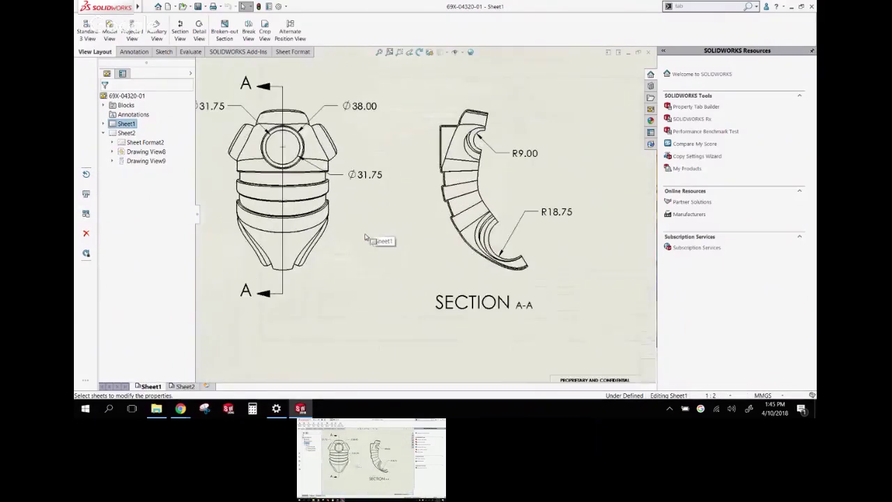
{"action": "left_click", "coordinate": [448, 243]}
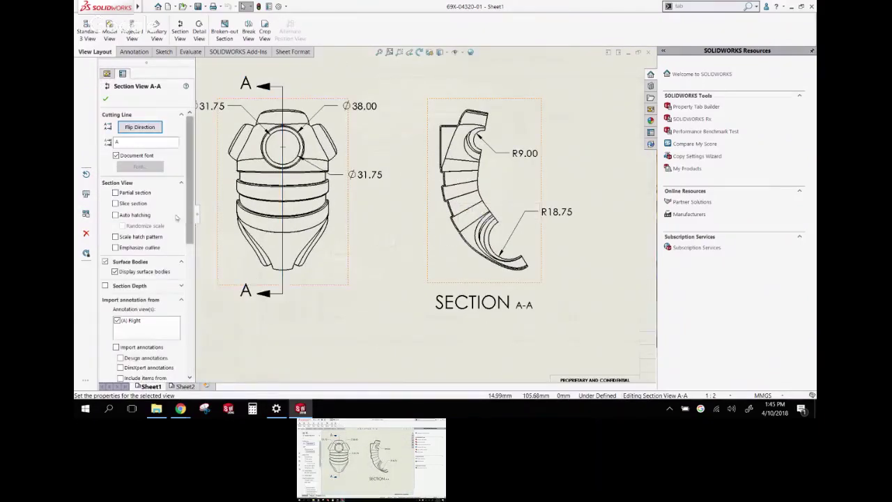
{"action": "left_click", "coordinate": [116, 248]}
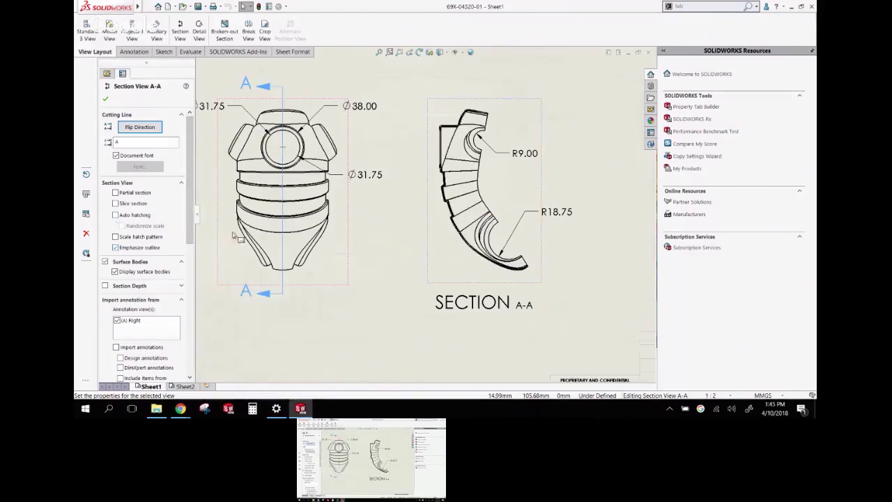
{"action": "scroll", "coordinate": [446, 220], "scroll_direction": "down", "scroll_amount": 5}
{"action": "scroll", "coordinate": [441, 223], "scroll_direction": "up", "scroll_amount": 5}
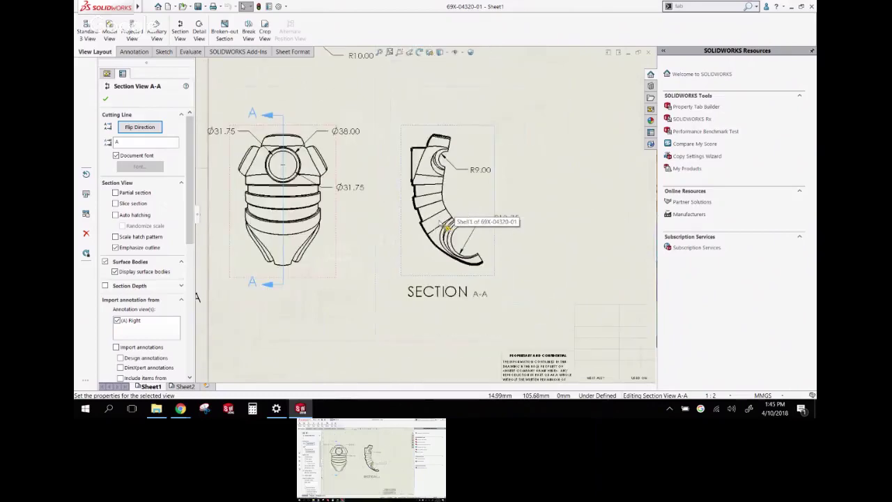
{"action": "key", "text": "Escape"}
{"action": "scroll", "coordinate": [425, 165], "scroll_direction": "up", "scroll_amount": 3}
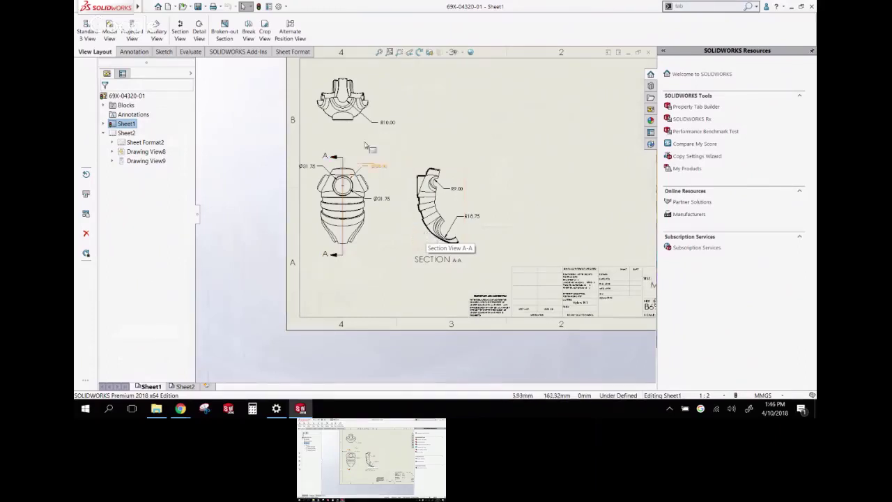
{"action": "scroll", "coordinate": [439, 181], "scroll_direction": "down", "scroll_amount": 2}
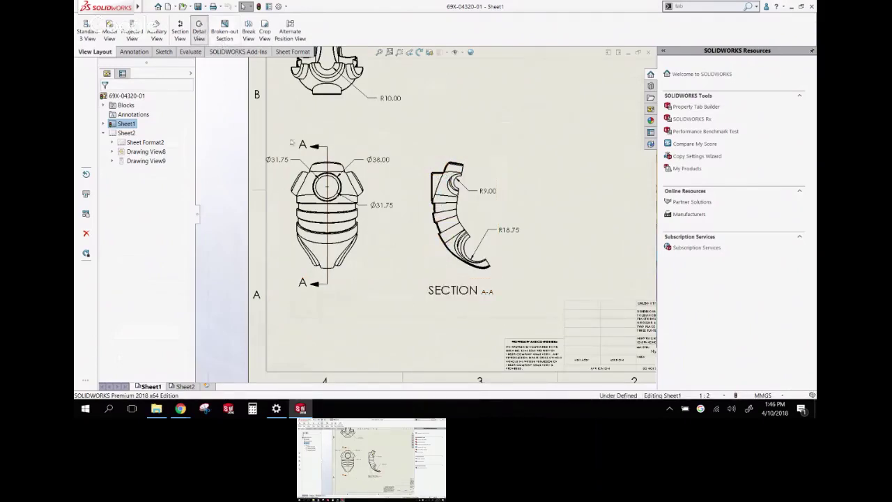
Circle the front view's upper end and place Detail B on the sheet's upper right
{"action": "left_click", "coordinate": [199, 31]}
{"action": "scroll", "coordinate": [341, 192], "scroll_direction": "down", "scroll_amount": 4}
{"action": "left_click", "coordinate": [338, 185]}
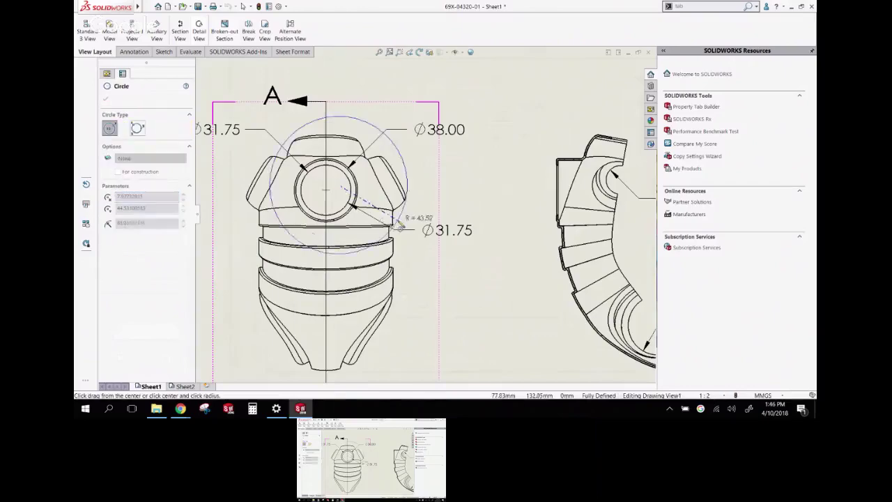
{"action": "left_click", "coordinate": [412, 170]}
{"action": "scroll", "coordinate": [414, 209], "scroll_direction": "up", "scroll_amount": 8}
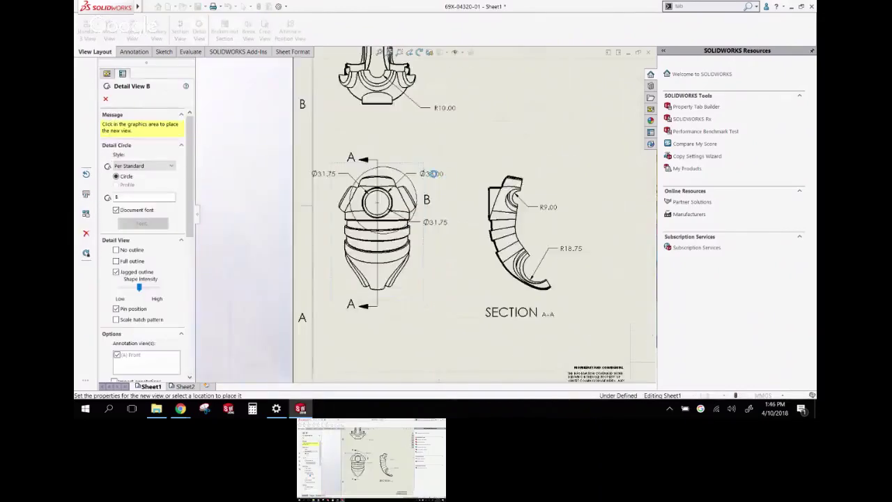
{"action": "left_click", "coordinate": [489, 194]}
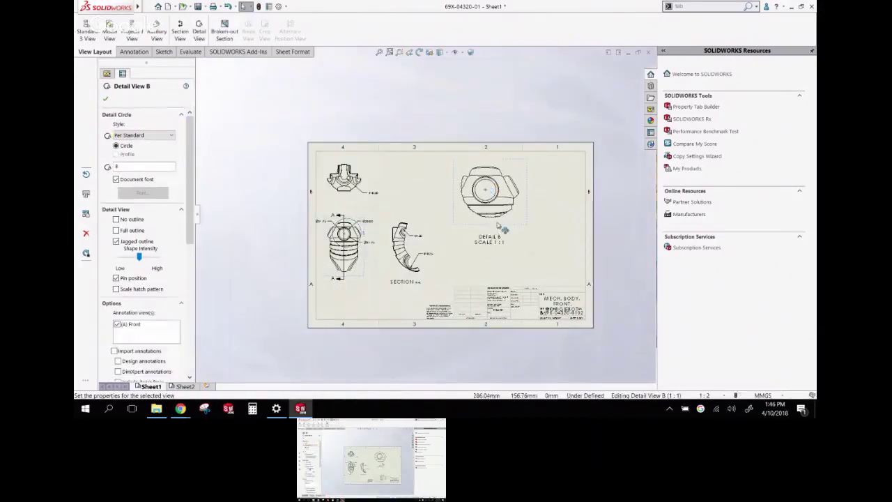
{"action": "scroll", "coordinate": [481, 216], "scroll_direction": "down", "scroll_amount": 8}
{"action": "scroll", "coordinate": [476, 215], "scroll_direction": "down", "scroll_amount": 2}
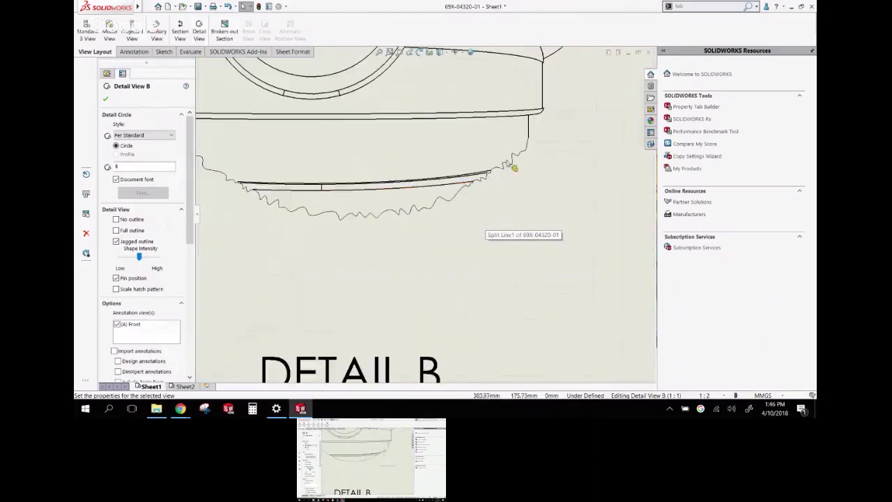
Give Detail B a plain outline without jagged edges and finish it at 1:1
{"action": "left_click", "coordinate": [116, 241]}
{"action": "left_click", "coordinate": [116, 241]}
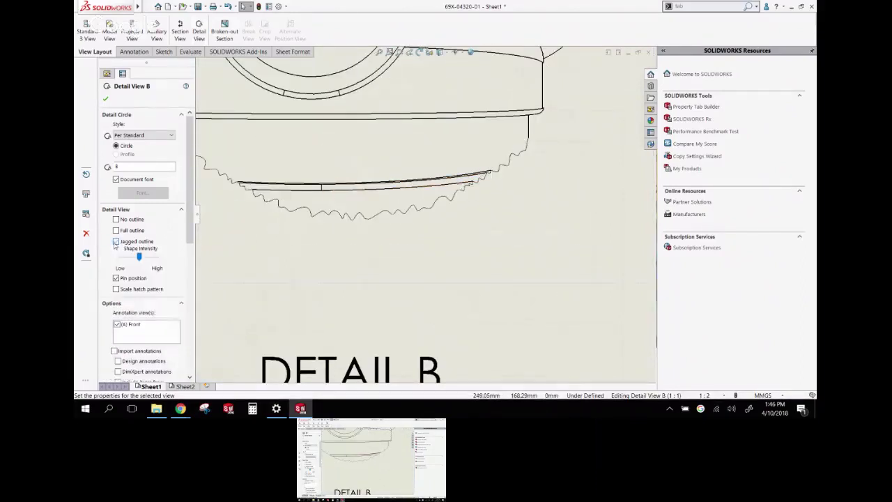
{"action": "left_click_drag", "start_coordinate": [140, 257], "coordinate": [139, 257]}
{"action": "left_click", "coordinate": [116, 241]}
{"action": "scroll", "coordinate": [289, 233], "scroll_direction": "up", "scroll_amount": 5}
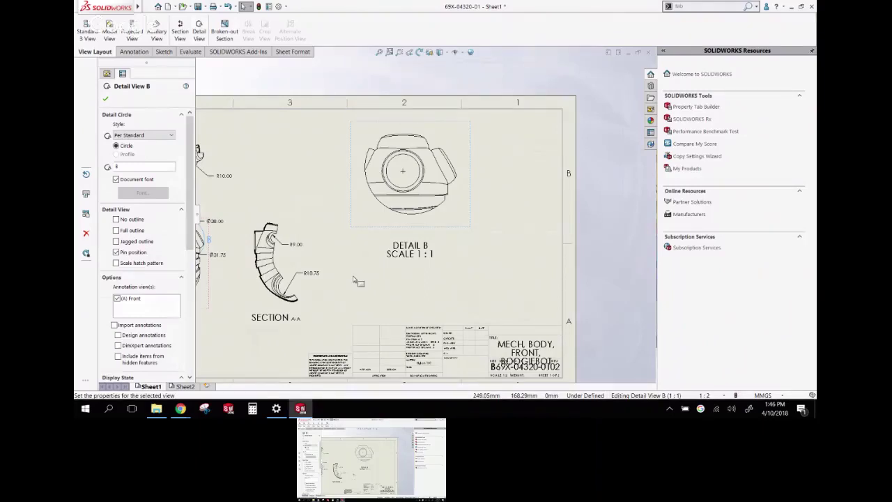
{"action": "left_click", "coordinate": [321, 87]}
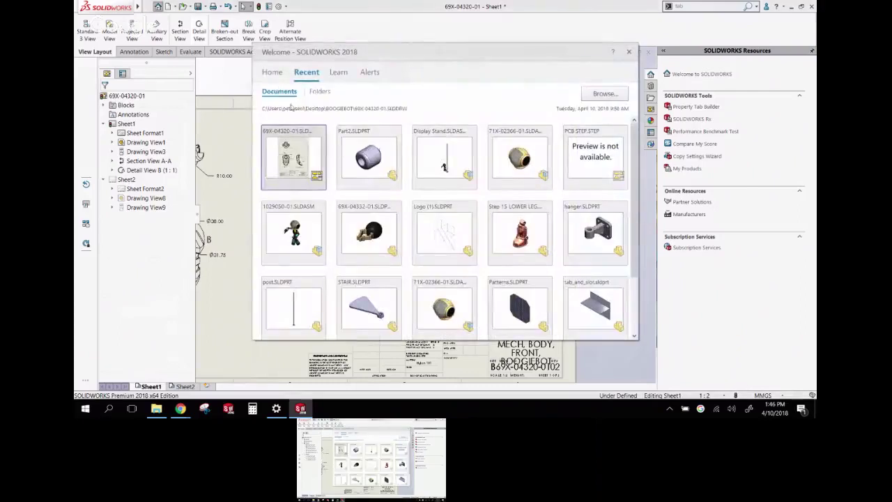
Open Step 15 LOWER LEG and Logo (1).SLDPRT from recent documents, then return to the lower leg
{"action": "left_click", "coordinate": [514, 241]}
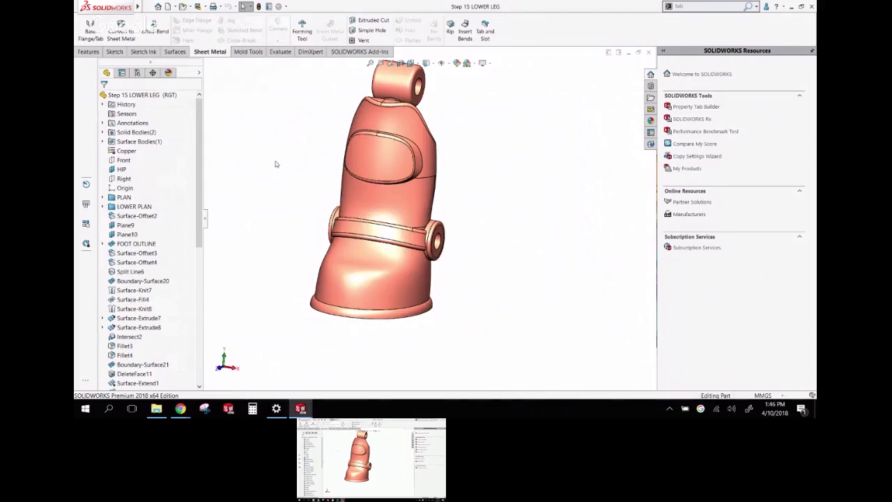
{"action": "middle_click_drag", "start_coordinate": [278, 151], "coordinate": [282, 166]}
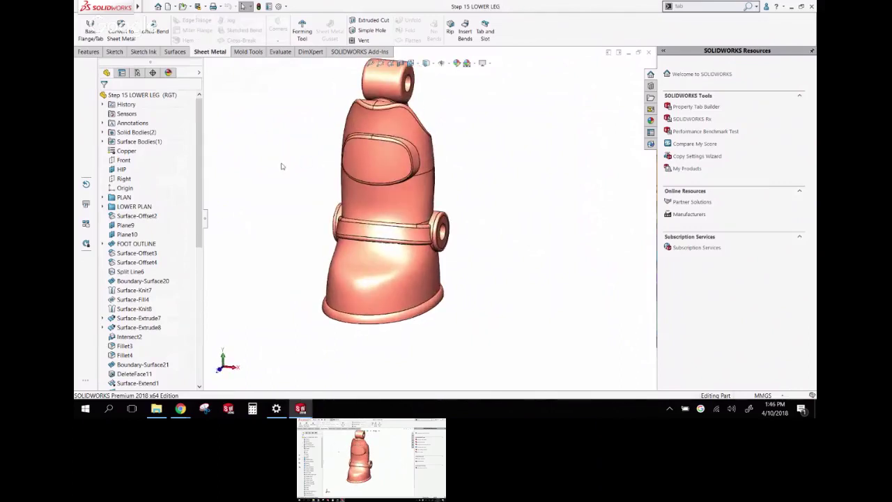
{"action": "key", "text": "ctrl+F2"}
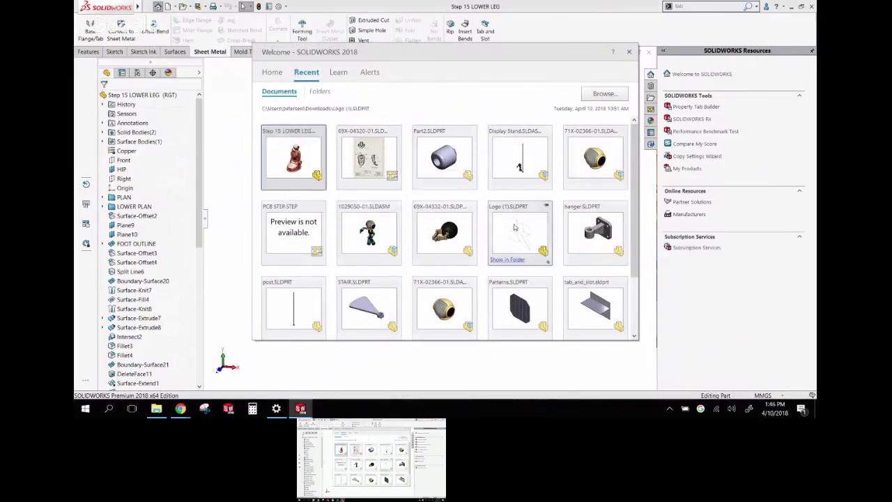
{"action": "left_click", "coordinate": [515, 227]}
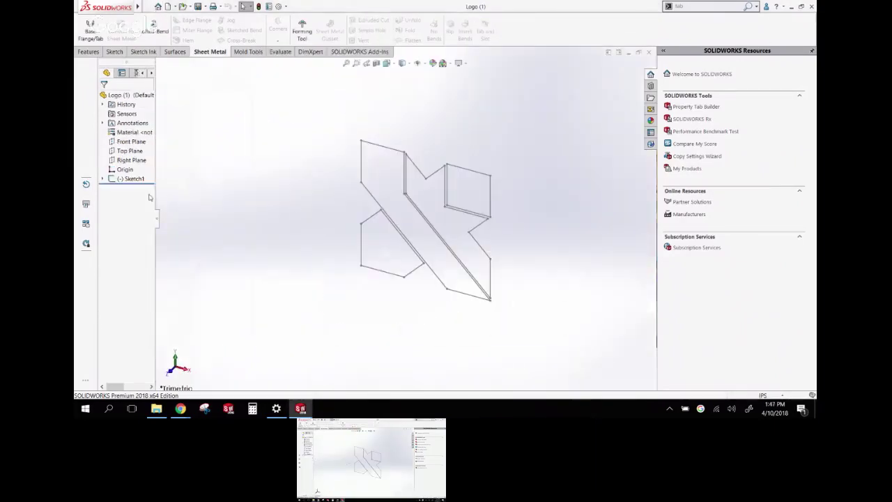
{"action": "left_click", "coordinate": [143, 179]}
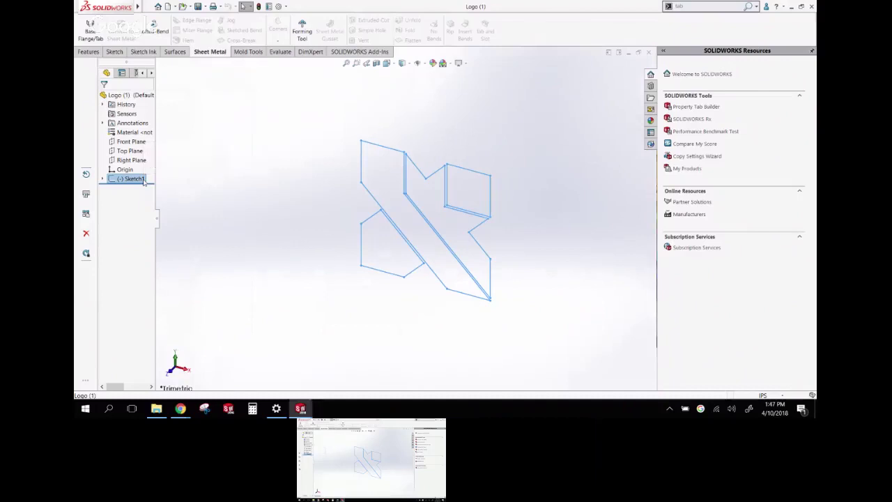
{"action": "left_click", "coordinate": [187, 171]}
{"action": "key", "text": "ctrl+Tab"}
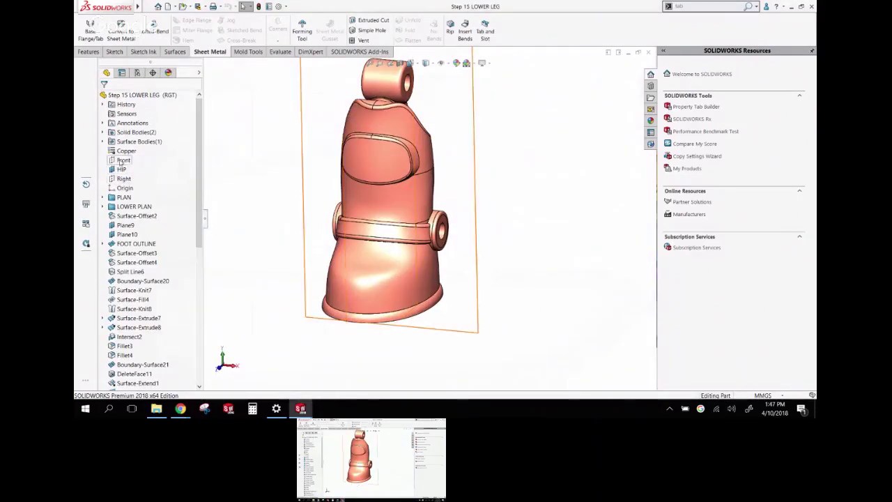
View the lower leg normal to the Front plane and edit Sketch77
{"action": "left_click", "coordinate": [123, 160]}
{"action": "key", "text": "ctrl+8"}
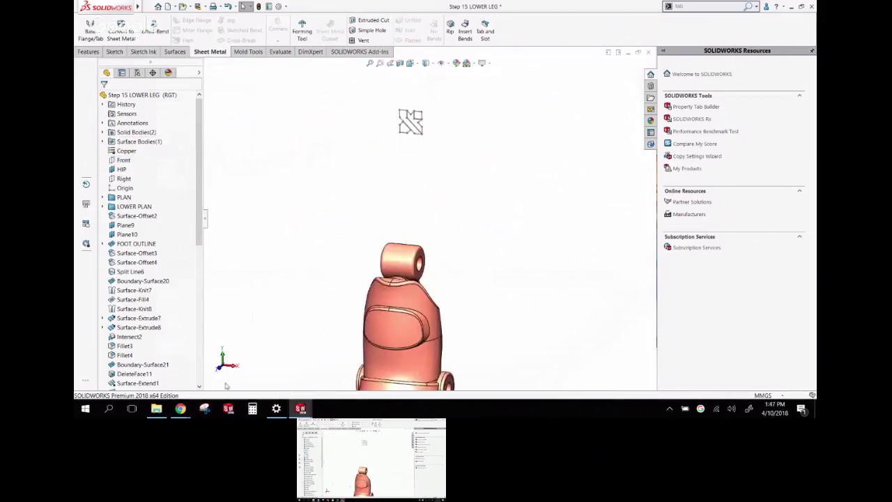
{"action": "key", "text": "ctrl+1"}
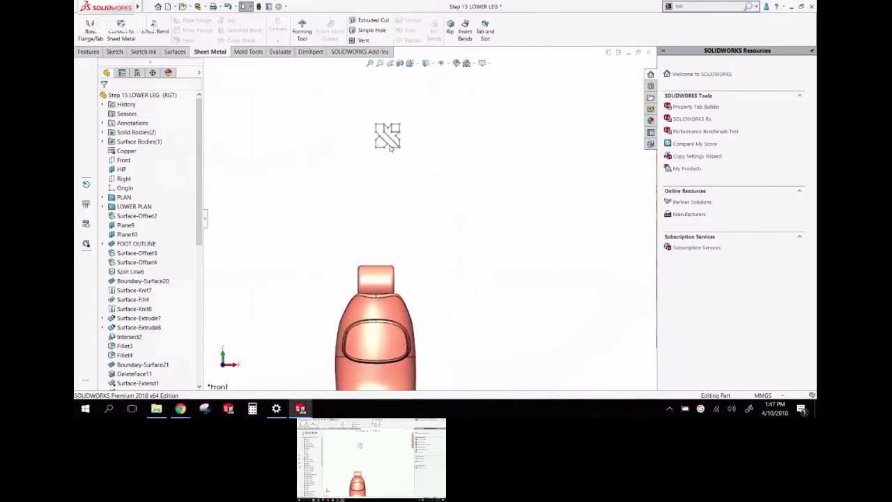
{"action": "left_click", "coordinate": [390, 148]}
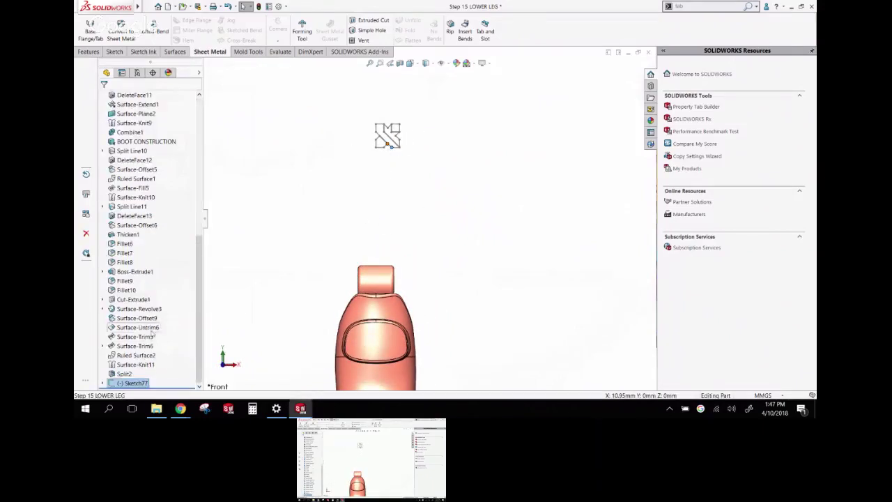
{"action": "left_click", "coordinate": [132, 383]}
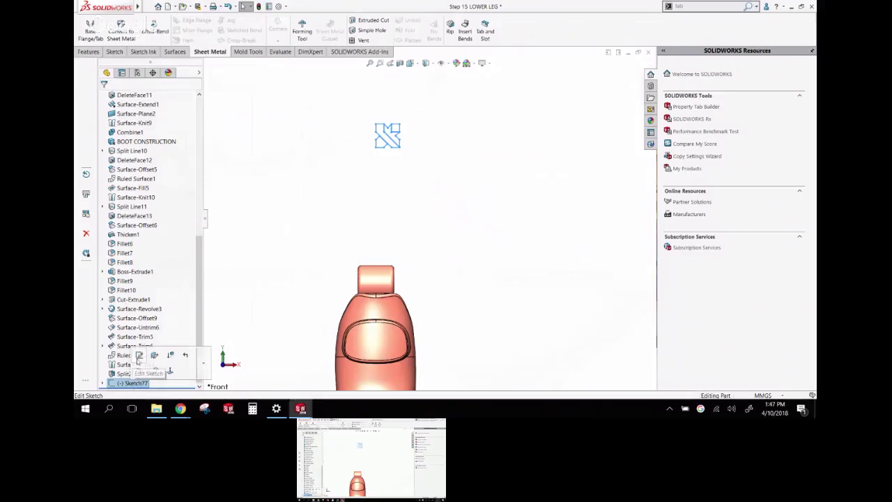
{"action": "left_click", "coordinate": [139, 361]}
Drag the logo block down onto the oval front panel and fine-tune its position
{"action": "left_click_drag", "start_coordinate": [388, 140], "coordinate": [387, 350]}
{"action": "scroll", "coordinate": [404, 278], "scroll_direction": "down", "scroll_amount": 5}
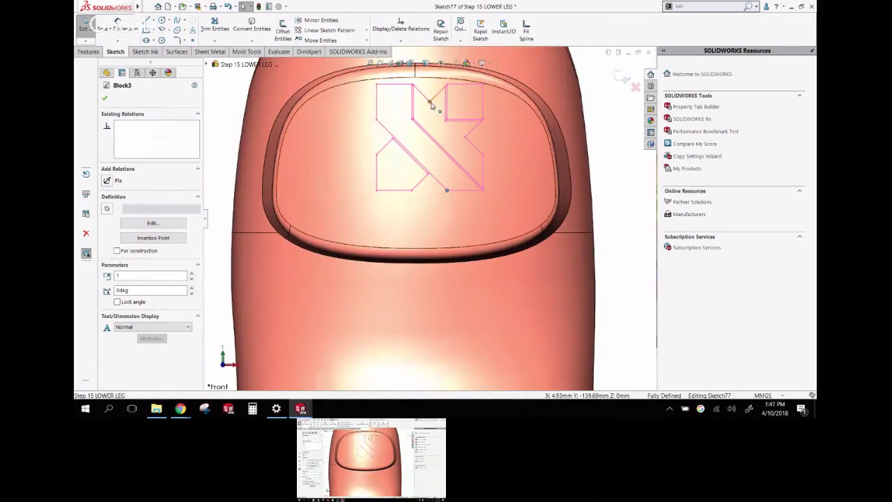
{"action": "left_click_drag", "start_coordinate": [433, 104], "coordinate": [418, 126]}
{"action": "scroll", "coordinate": [418, 126], "scroll_direction": "up", "scroll_amount": 5}
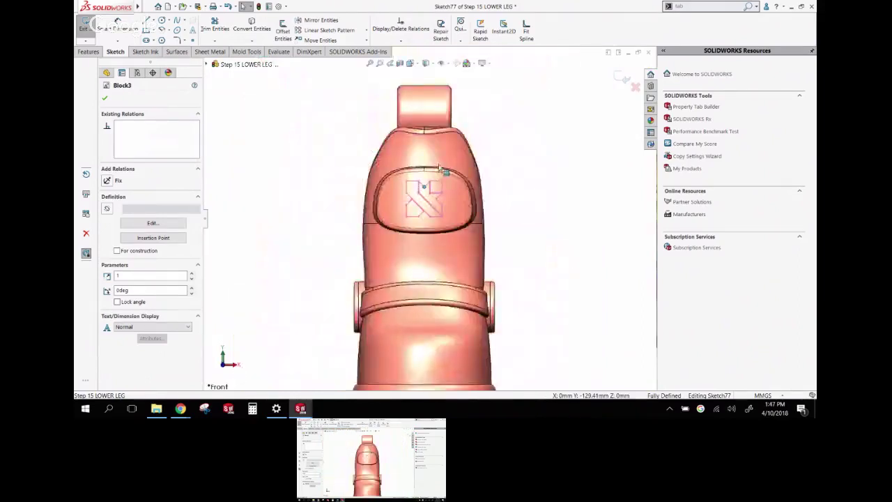
{"action": "middle_click_drag", "start_coordinate": [419, 126], "coordinate": [380, 173]}
{"action": "left_click", "coordinate": [380, 173]}
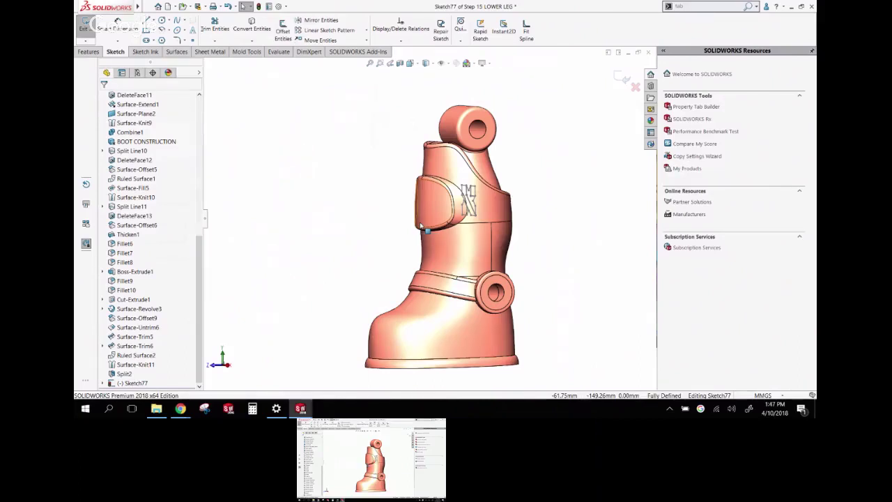
Select the logo panel face and check it from front and oblique views
{"action": "middle_click_drag", "start_coordinate": [405, 194], "coordinate": [446, 223]}
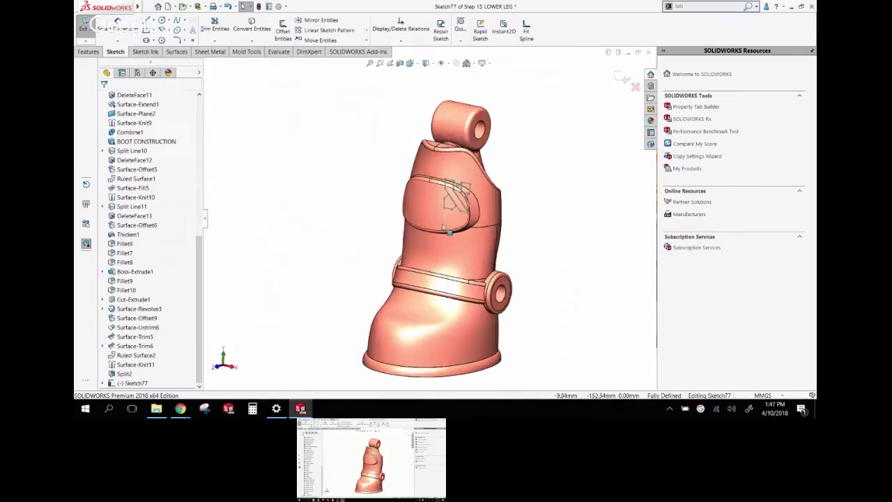
{"action": "left_click", "coordinate": [428, 209]}
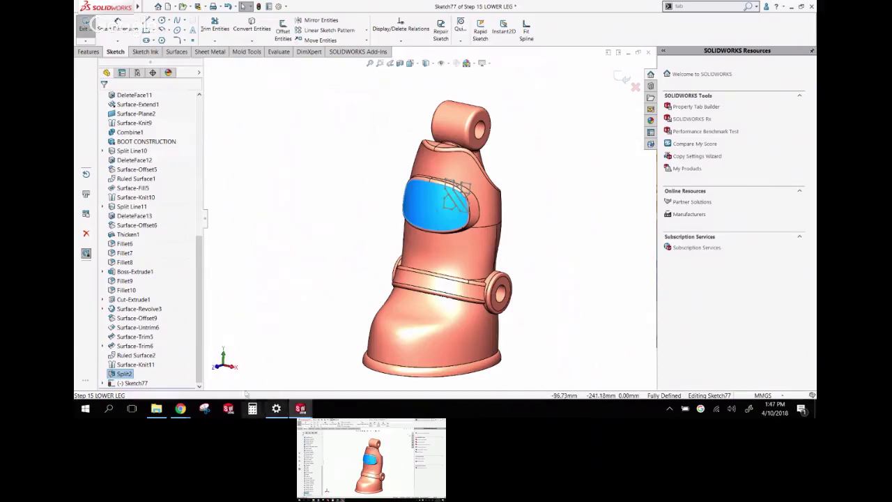
{"action": "left_click", "coordinate": [217, 368]}
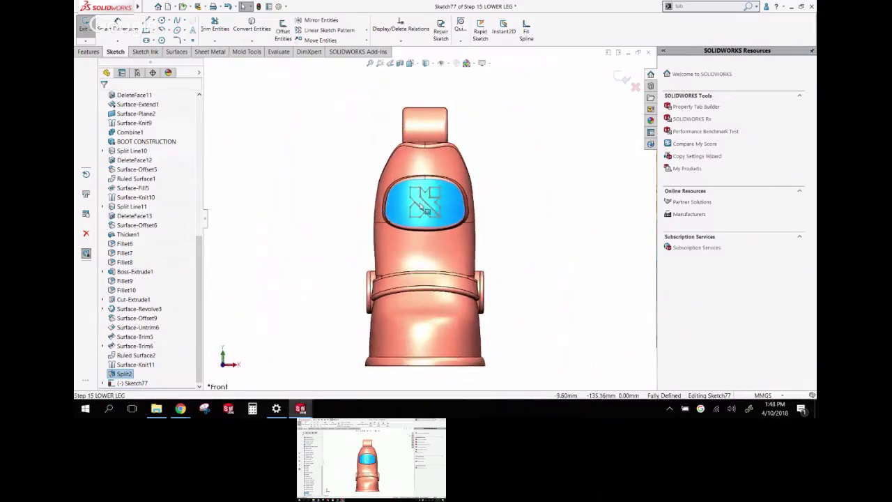
{"action": "middle_click_drag", "start_coordinate": [359, 215], "coordinate": [302, 244]}
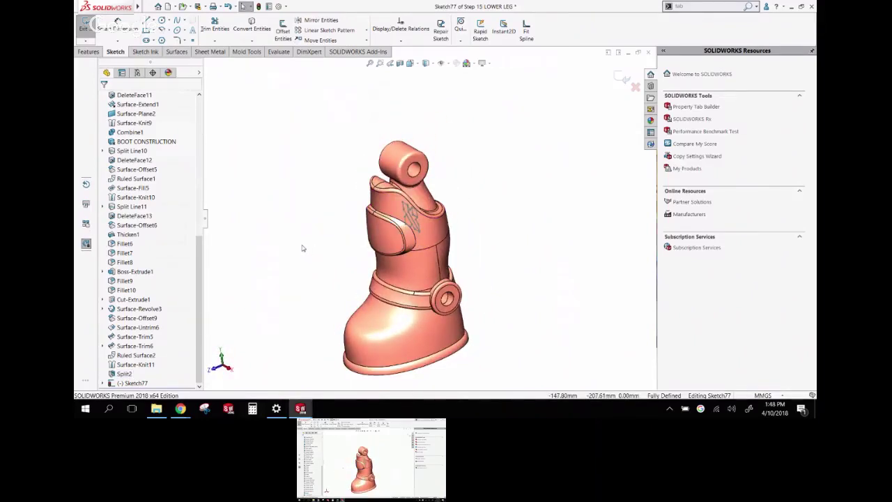
Exit Sketch77 and start a Wrap feature from it
{"action": "left_click", "coordinate": [88, 52]}
{"action": "left_click", "coordinate": [621, 78]}
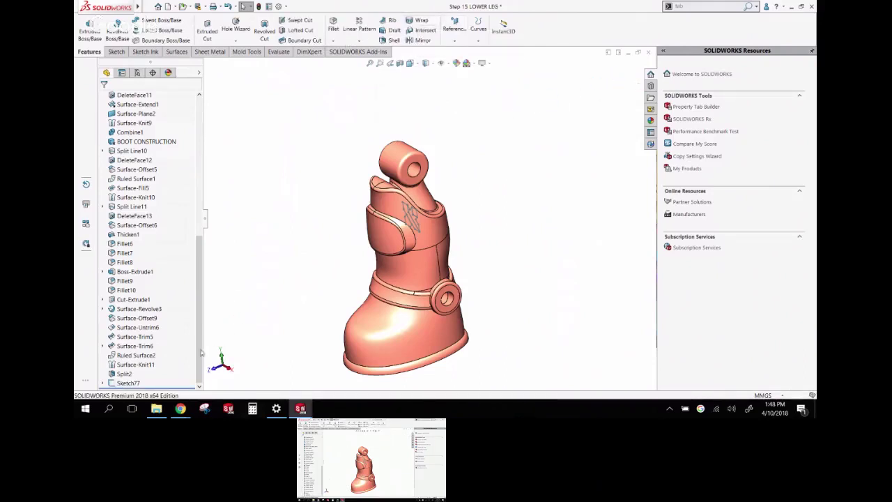
{"action": "left_click", "coordinate": [127, 383]}
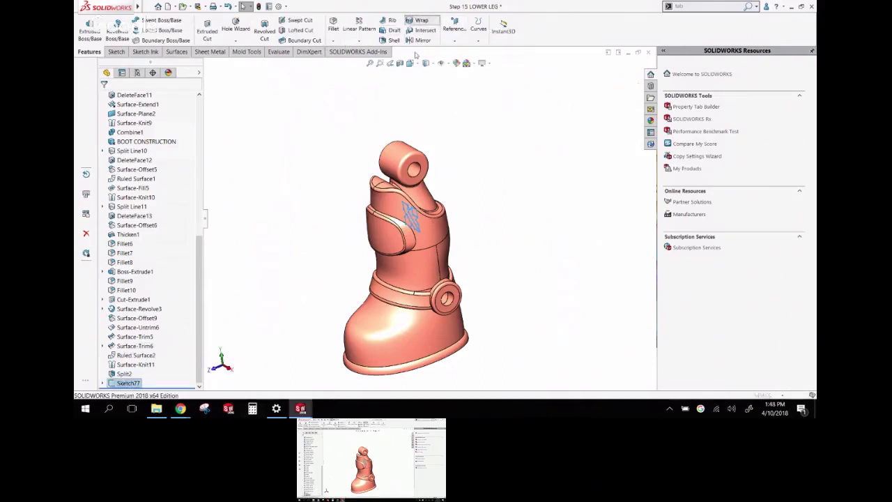
{"action": "left_click", "coordinate": [418, 20]}
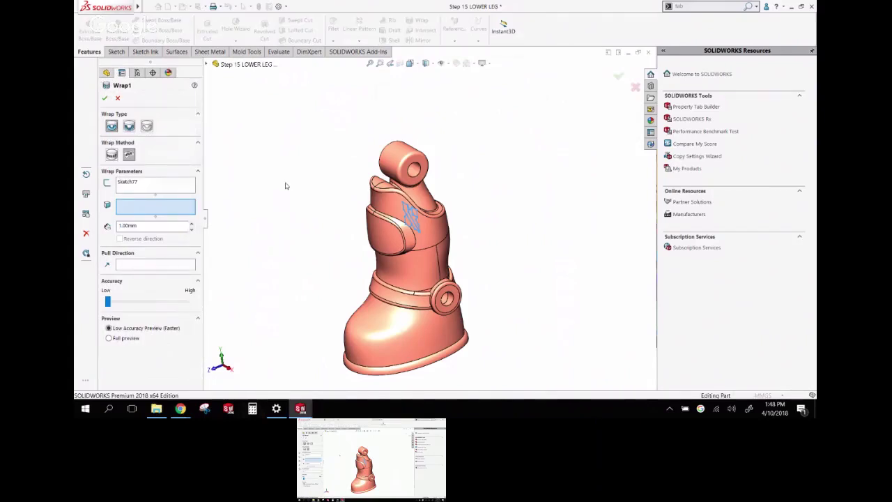
Wrap Sketch77 1.00mm onto the front panel face, keeping the original wrap method
{"action": "left_click", "coordinate": [111, 155]}
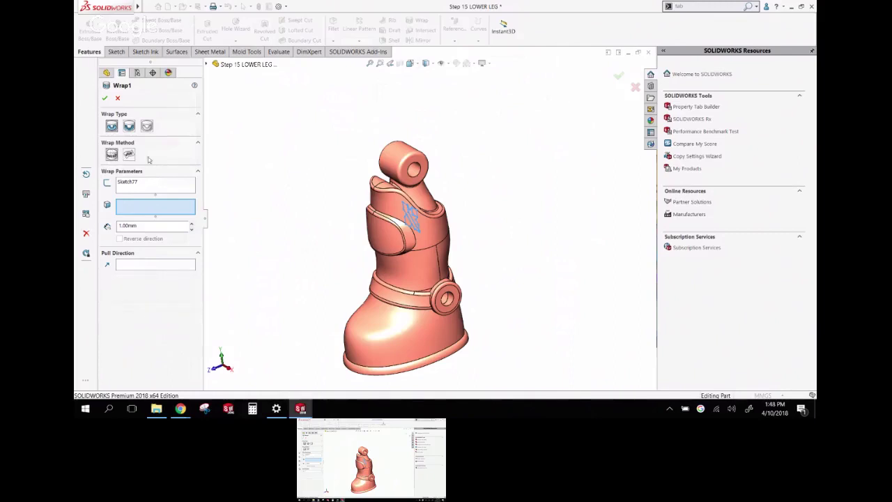
{"action": "scroll", "coordinate": [360, 240], "scroll_direction": "down", "scroll_amount": 4}
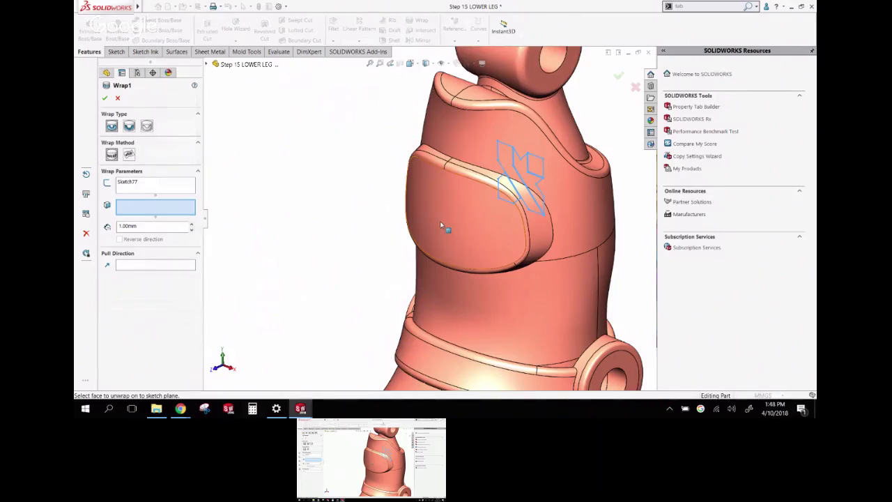
{"action": "left_click", "coordinate": [128, 155]}
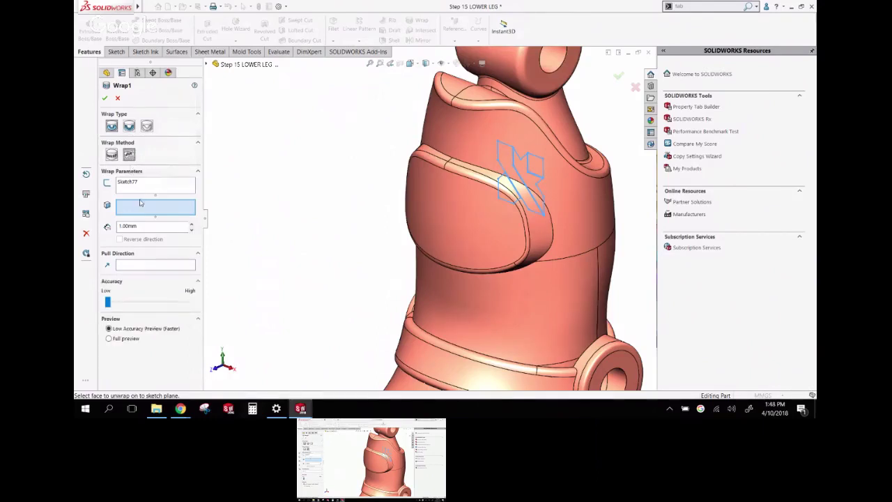
{"action": "left_click", "coordinate": [446, 210]}
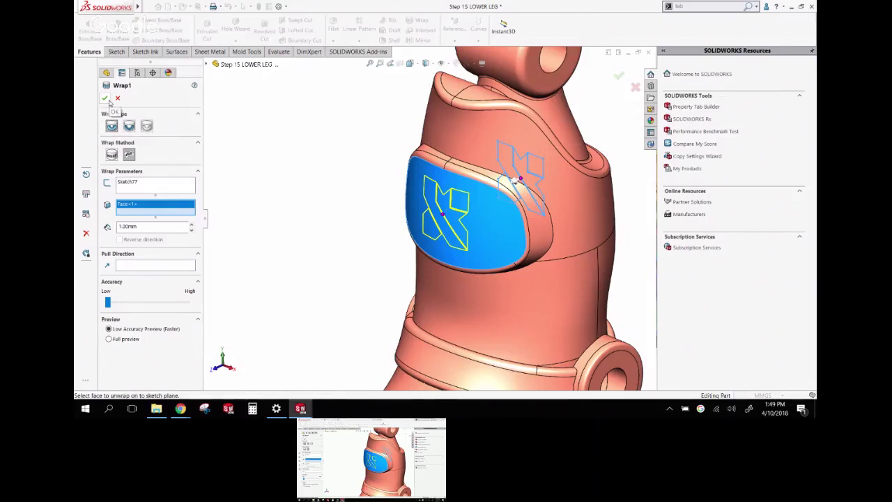
{"action": "left_click", "coordinate": [105, 99]}
{"action": "scroll", "coordinate": [446, 237], "scroll_direction": "down", "scroll_amount": 5}
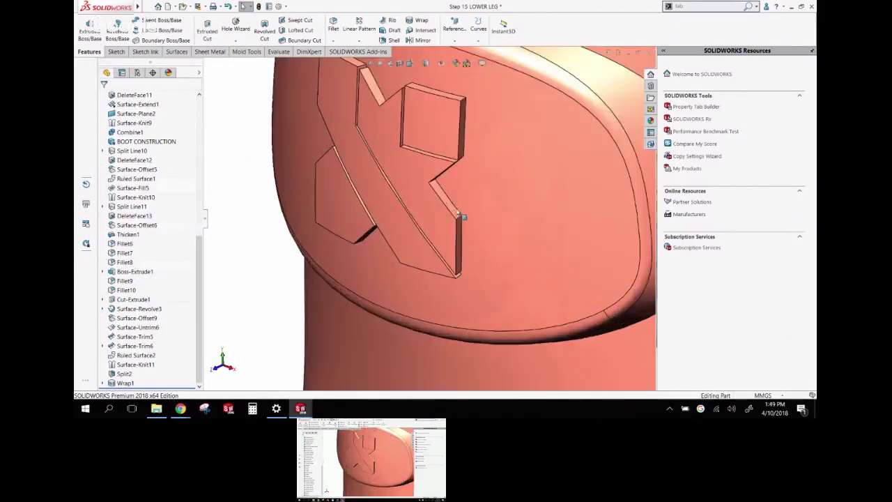
{"action": "middle_click_drag", "start_coordinate": [446, 237], "coordinate": [459, 169]}
{"action": "scroll", "coordinate": [458, 214], "scroll_direction": "up", "scroll_amount": 5}
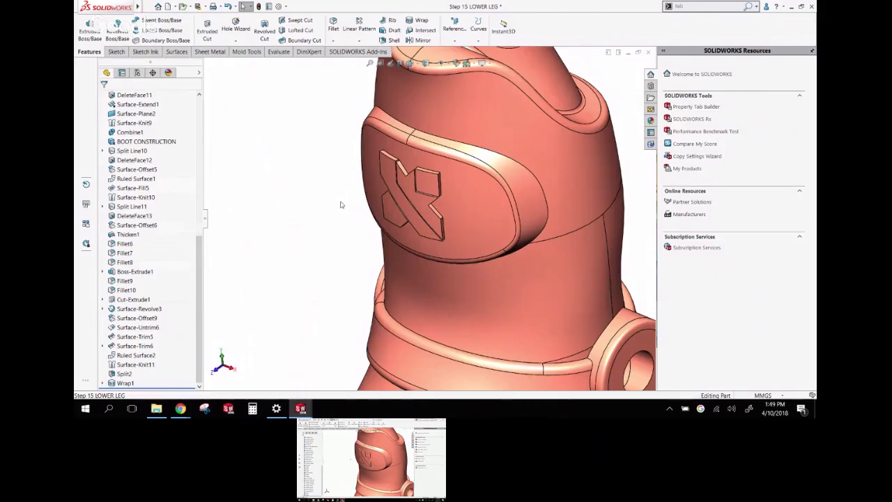
{"action": "middle_click_drag", "start_coordinate": [341, 204], "coordinate": [383, 195]}
{"action": "scroll", "coordinate": [488, 159], "scroll_direction": "down", "scroll_amount": 3}
{"action": "middle_click_drag", "start_coordinate": [488, 158], "coordinate": [514, 193]}
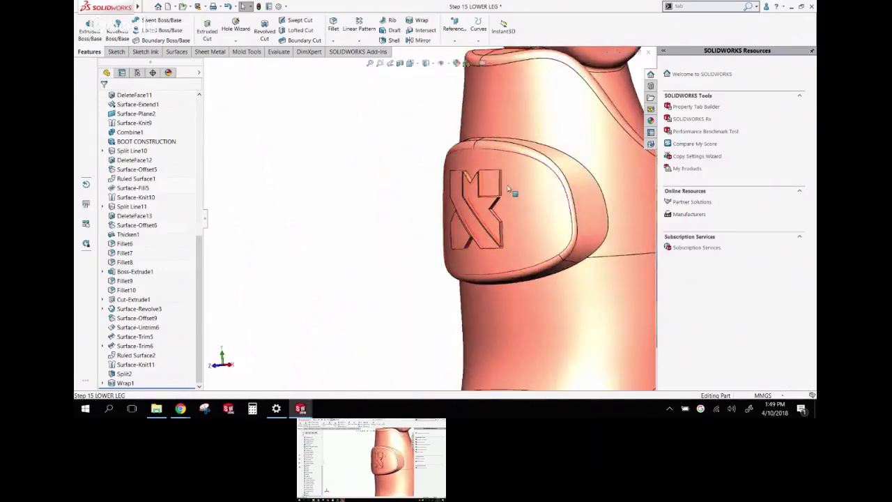
{"action": "scroll", "coordinate": [514, 193], "scroll_direction": "down", "scroll_amount": 4}
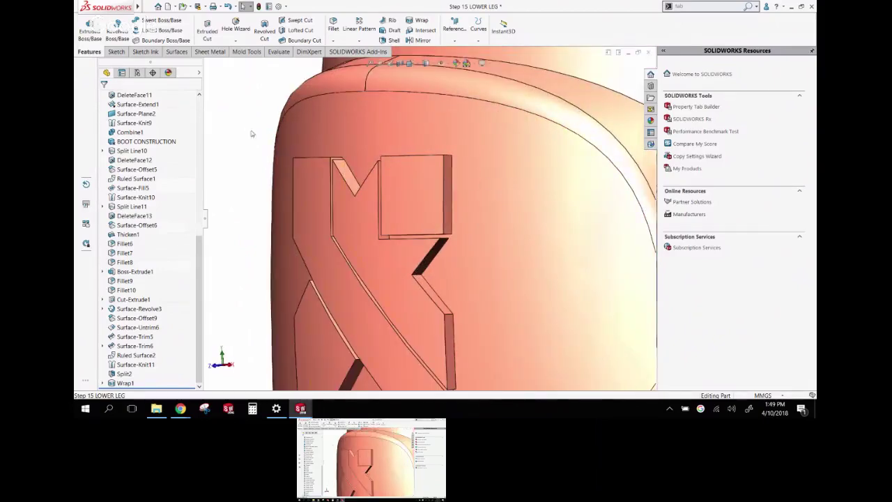
Browse the spline types in the sketch tools without choosing one
{"action": "left_click", "coordinate": [123, 53]}
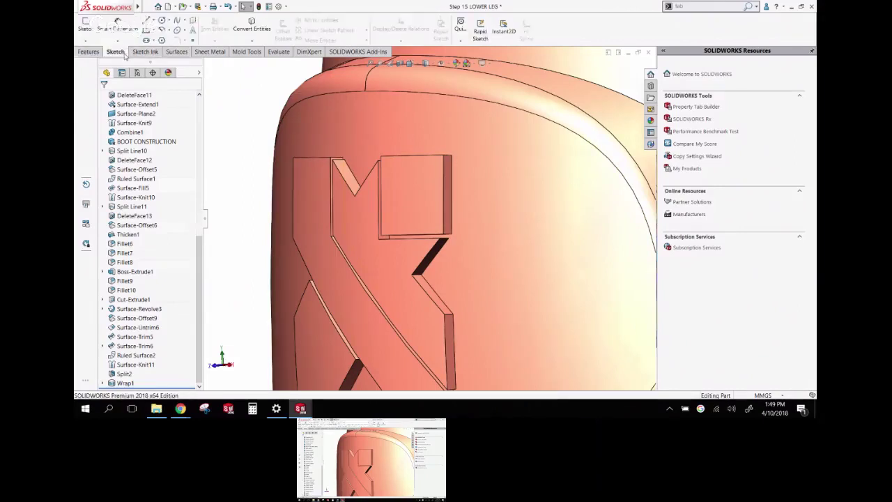
{"action": "left_click", "coordinate": [186, 22]}
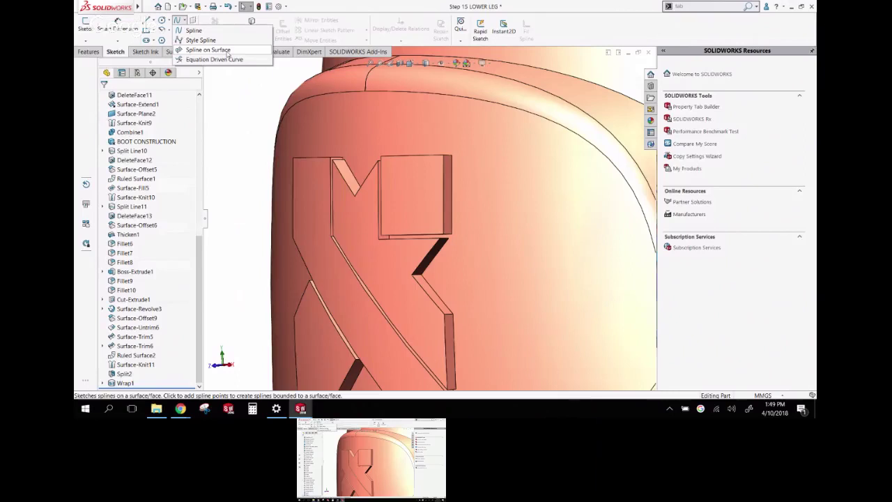
{"action": "left_click", "coordinate": [245, 154]}
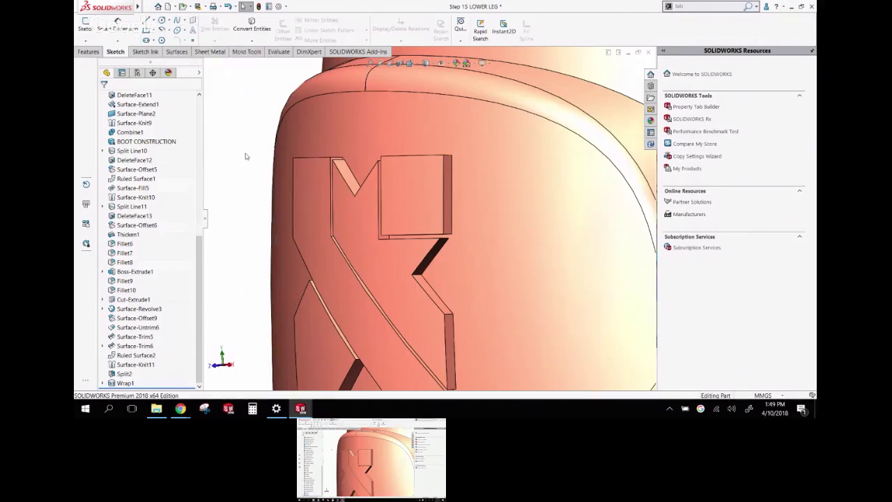
Offset the square block's top edge 1.00mm on the surface in a new 3D sketch
{"action": "left_click", "coordinate": [715, 8]}
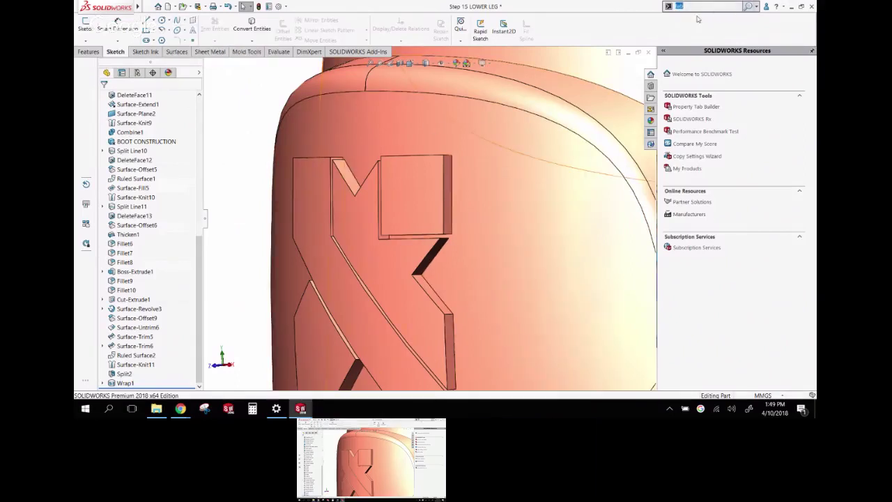
{"action": "type", "text": "offse"}
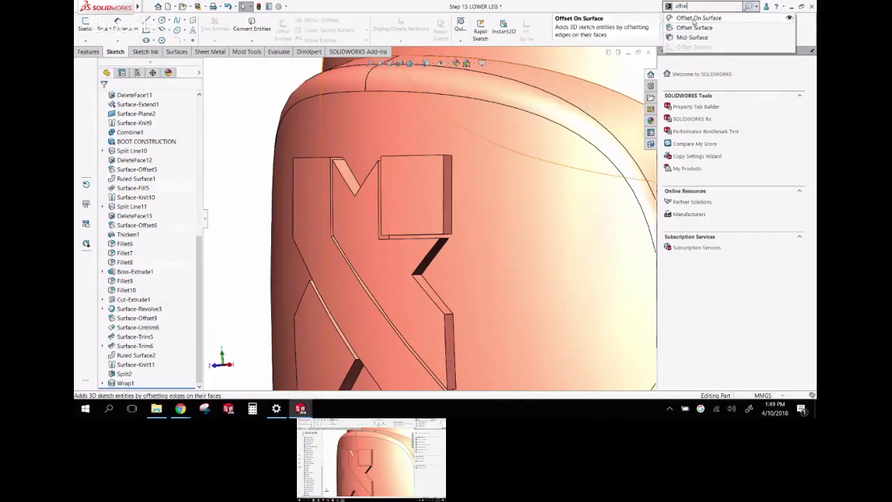
{"action": "left_click", "coordinate": [694, 19]}
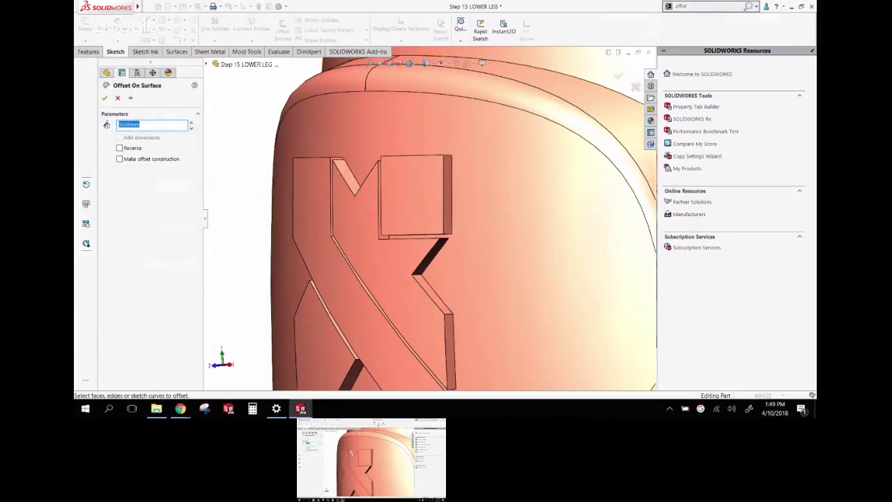
{"action": "type", "text": "1"}
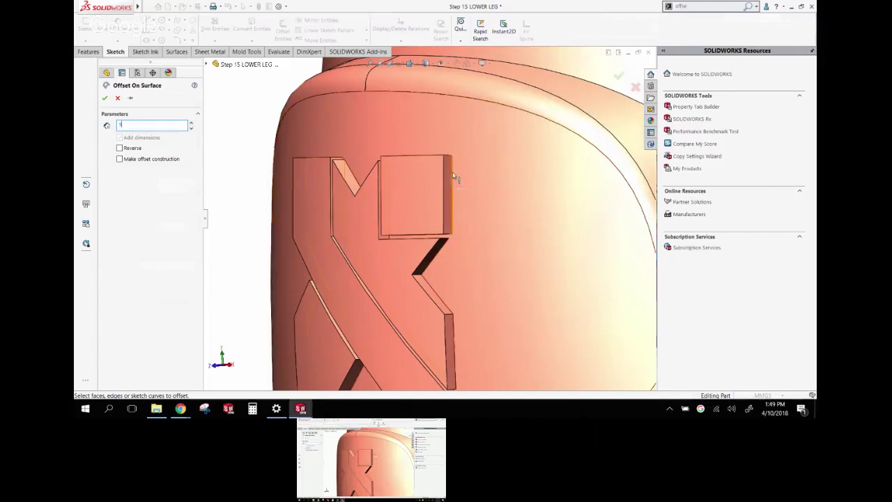
{"action": "left_click", "coordinate": [452, 167]}
{"action": "scroll", "coordinate": [452, 167], "scroll_direction": "down", "scroll_amount": 6}
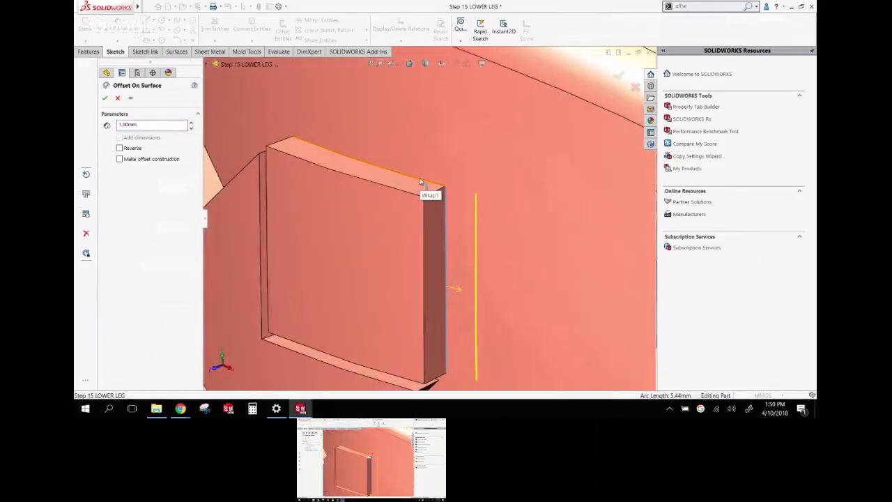
{"action": "left_click", "coordinate": [419, 182]}
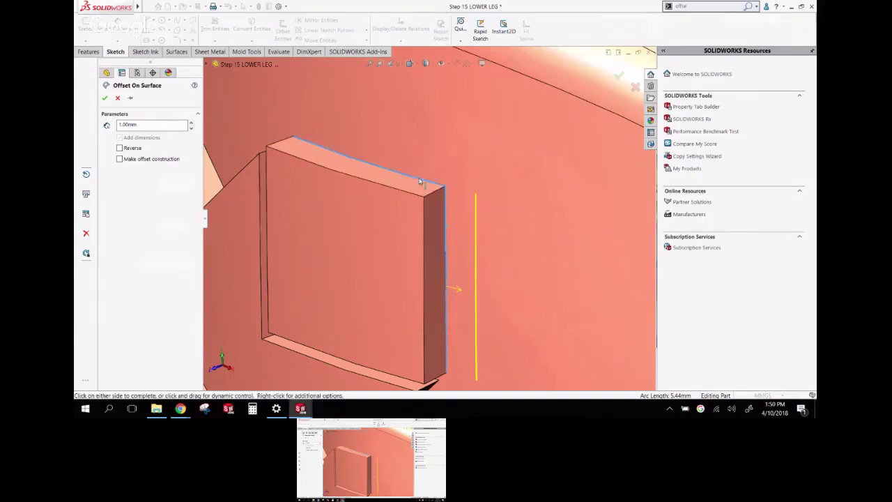
{"action": "left_click", "coordinate": [395, 179]}
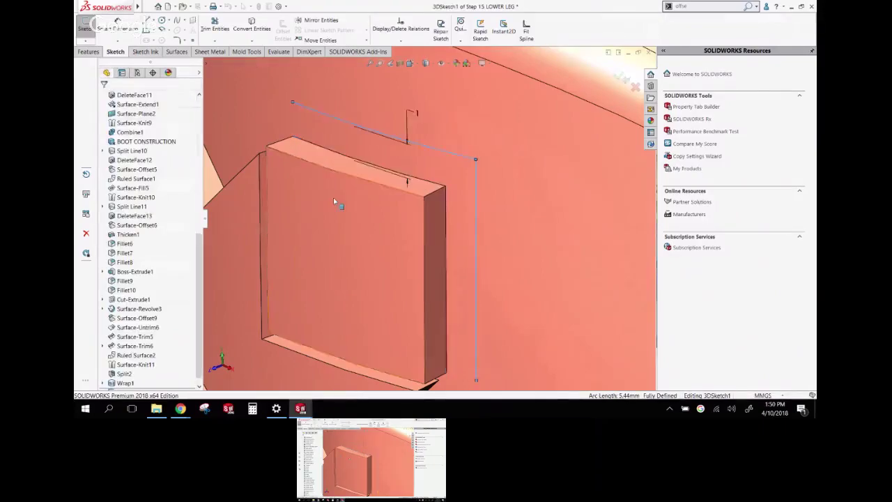
Inspect the new offset line from the side and across the whole boot
{"action": "scroll", "coordinate": [333, 198], "scroll_direction": "up", "scroll_amount": 5}
{"action": "mouse_move", "coordinate": [334, 148]}
{"action": "middle_mouse_down"}
{"action": "mouse_move", "coordinate": [341, 152]}
{"action": "mouse_move", "coordinate": [301, 126]}
{"action": "mouse_move", "coordinate": [448, 186]}
{"action": "middle_mouse_up"}
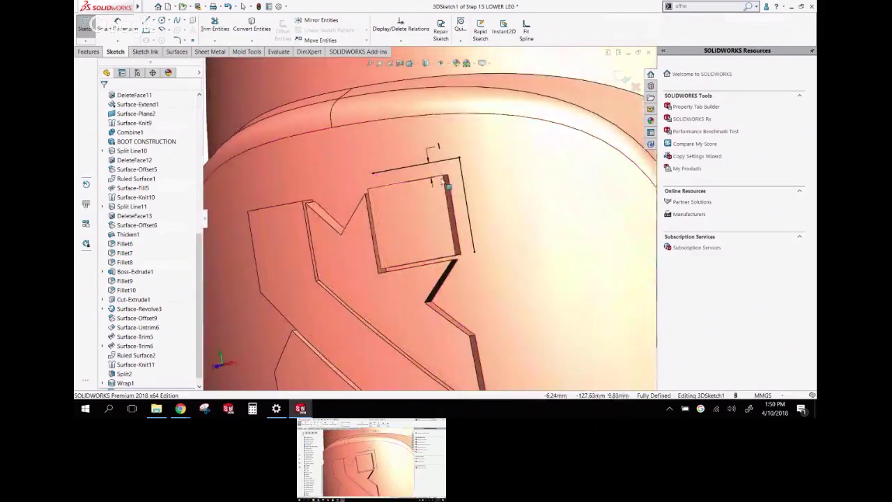
{"action": "left_click", "coordinate": [447, 161]}
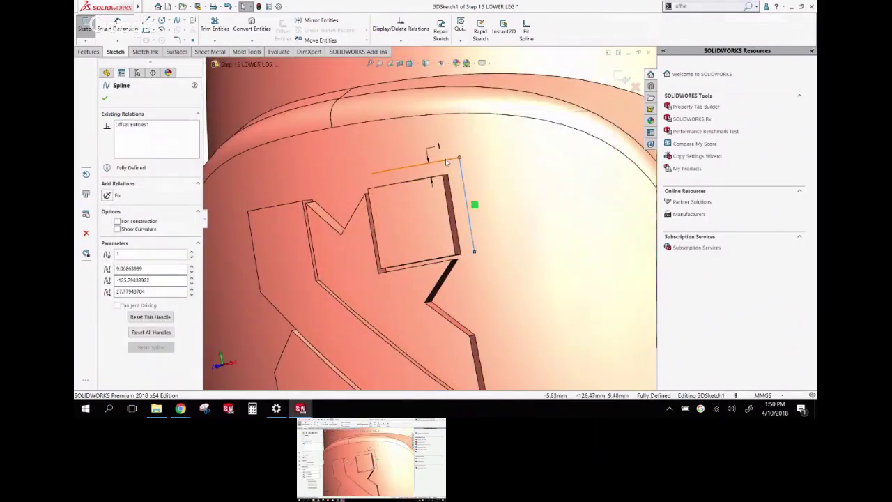
{"action": "scroll", "coordinate": [422, 182], "scroll_direction": "up", "scroll_amount": 5}
{"action": "middle_click_drag", "start_coordinate": [422, 183], "coordinate": [431, 183]}
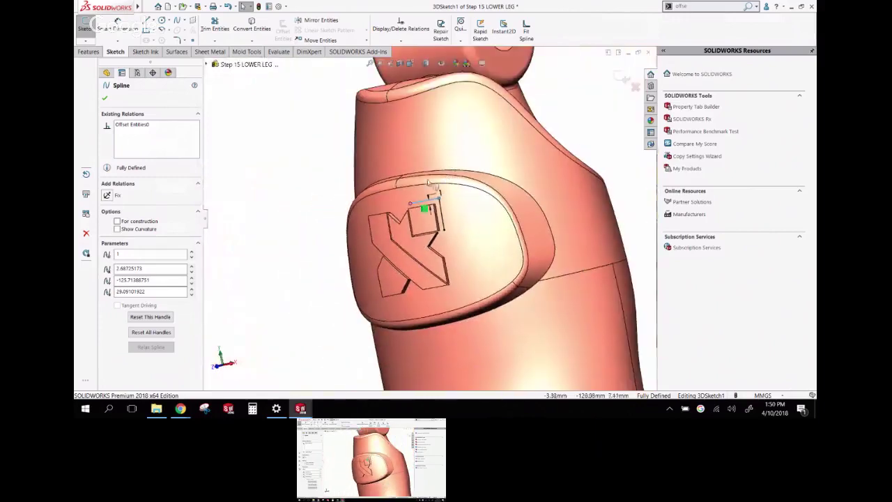
{"action": "left_click", "coordinate": [322, 196]}
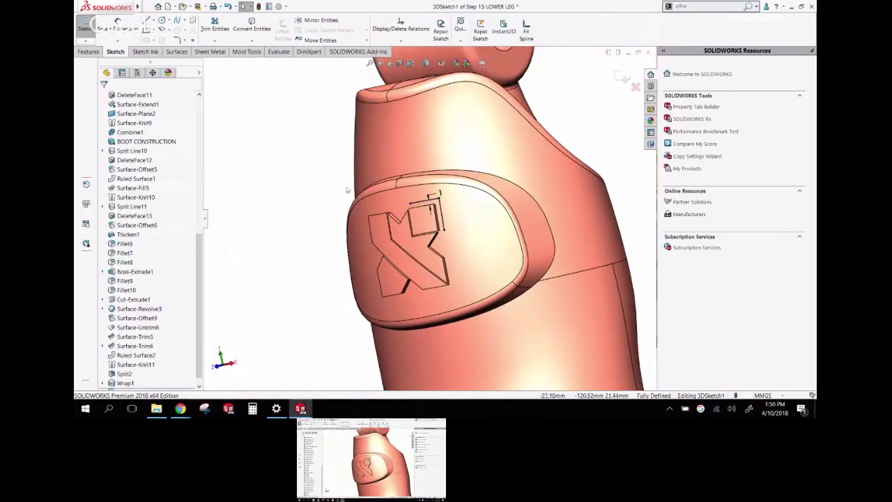
{"action": "middle_click_drag", "start_coordinate": [283, 244], "coordinate": [314, 191]}
{"action": "scroll", "coordinate": [435, 168], "scroll_direction": "down", "scroll_amount": 5}
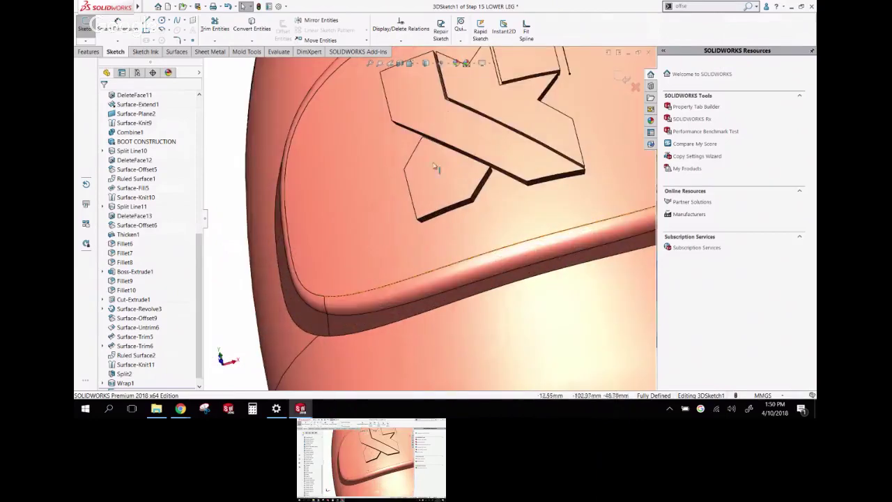
Offset the X logo's lower-left edges 1.00mm on the boot surface
{"action": "left_click", "coordinate": [708, 6]}
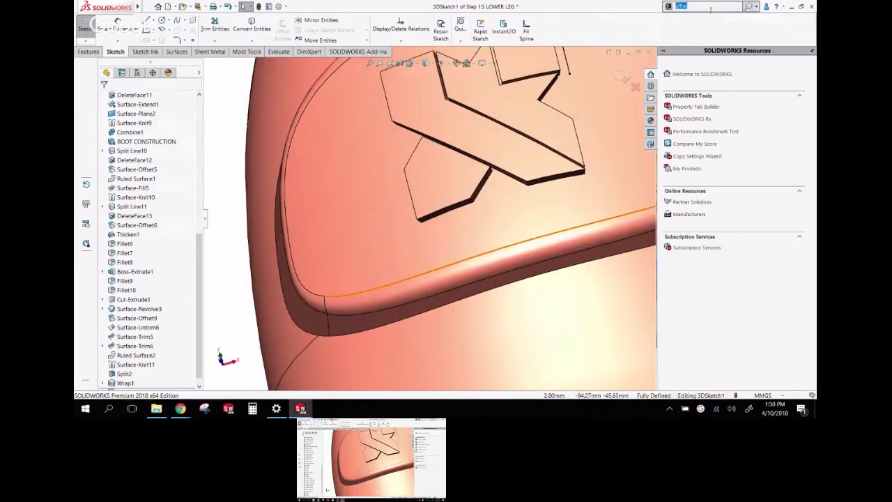
{"action": "type", "text": "offset"}
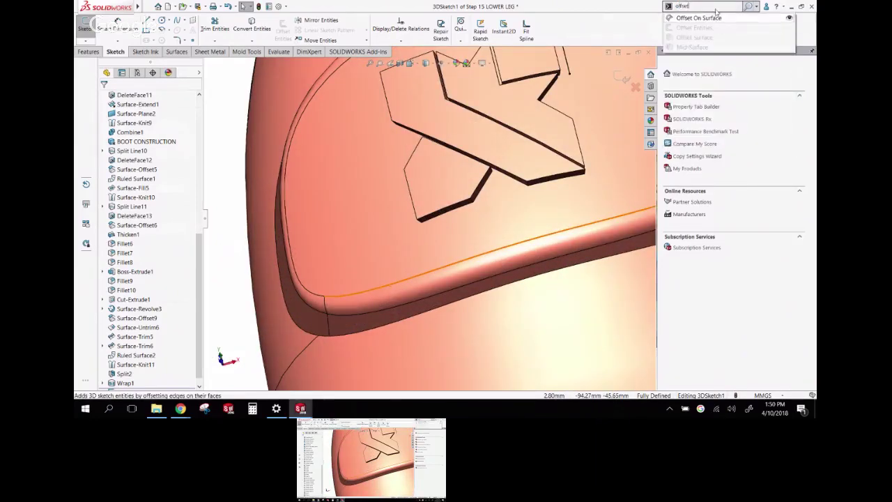
{"action": "left_click", "coordinate": [701, 17]}
{"action": "middle_click_drag", "start_coordinate": [472, 257], "coordinate": [410, 255]}
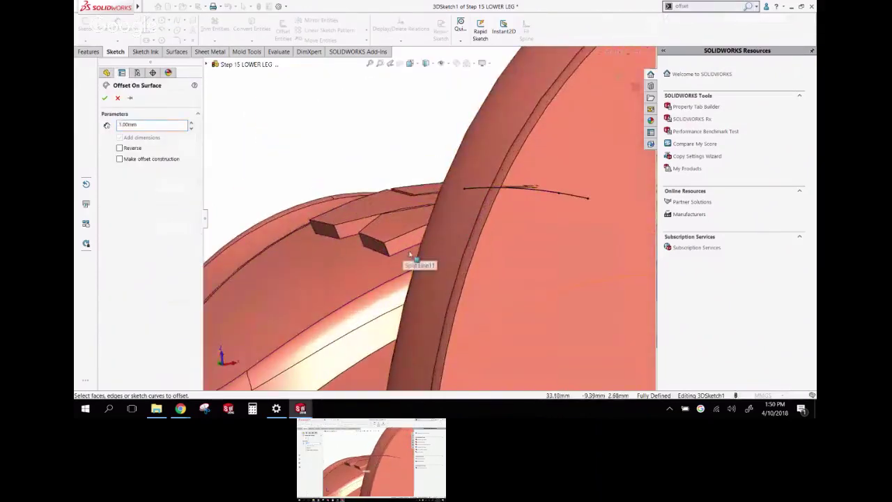
{"action": "left_click", "coordinate": [406, 249]}
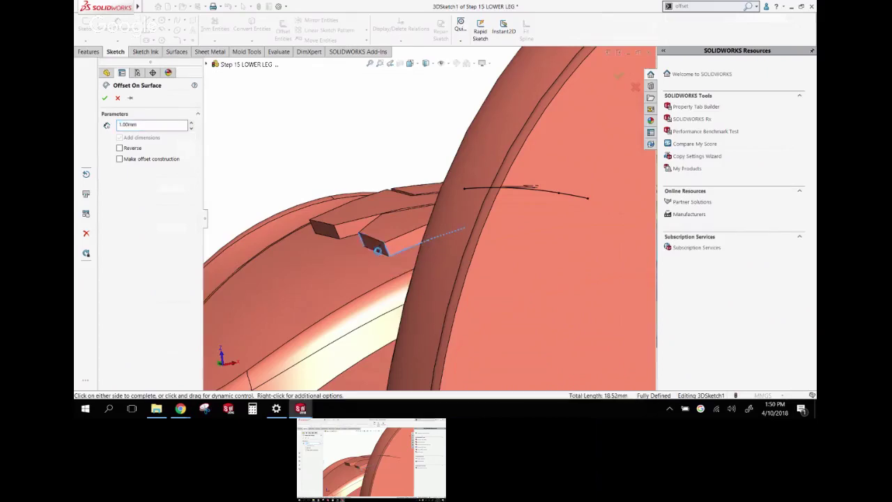
{"action": "key", "text": "ctrl+8"}
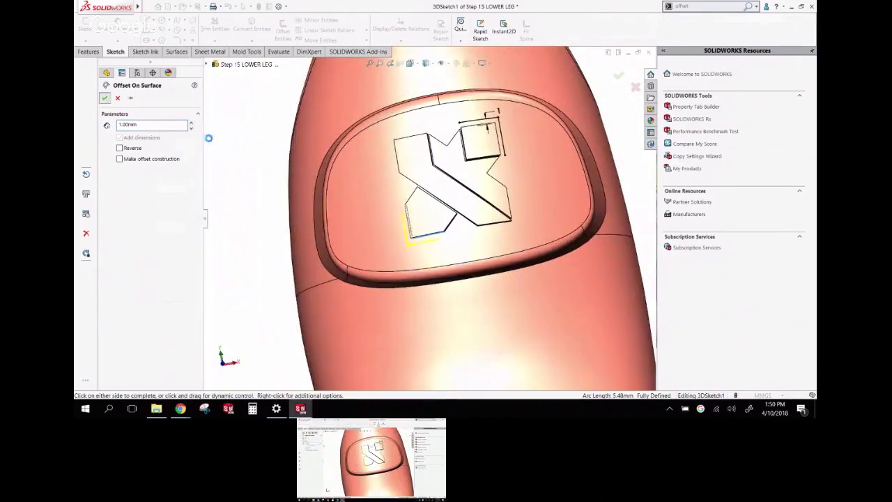
{"action": "left_click", "coordinate": [105, 98]}
{"action": "middle_click_drag", "start_coordinate": [342, 183], "coordinate": [288, 225]}
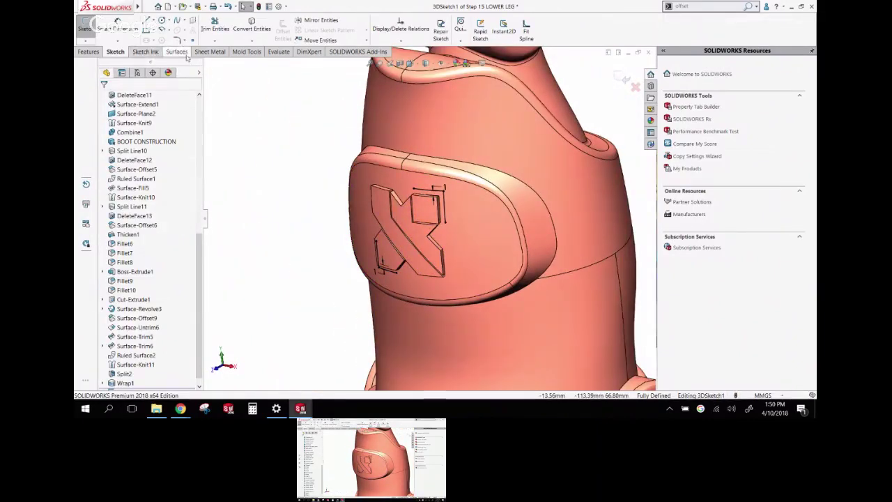
Start an Extruded Surface of the logo sketch using the Front plane as direction
{"action": "left_click", "coordinate": [177, 53]}
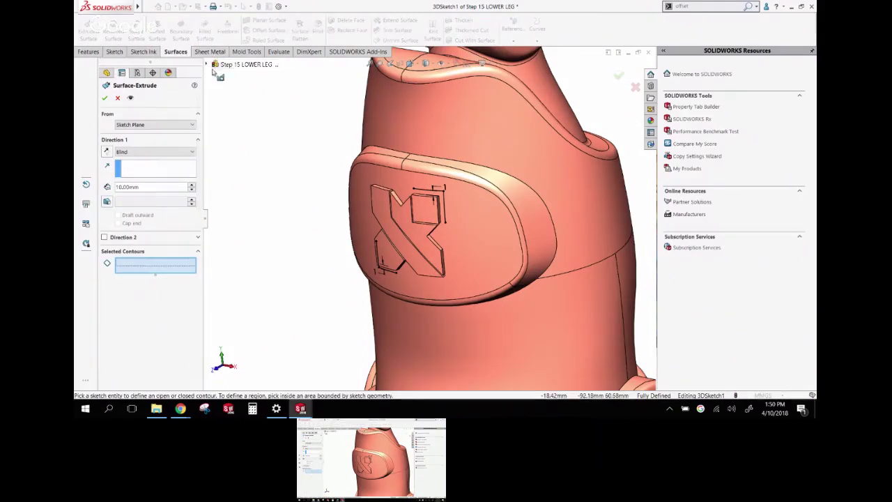
{"action": "left_click", "coordinate": [157, 168]}
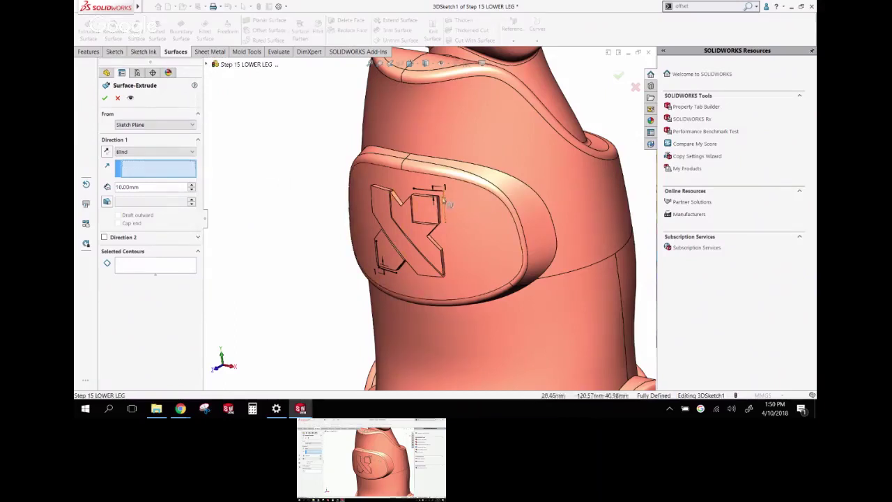
{"action": "left_click", "coordinate": [138, 266]}
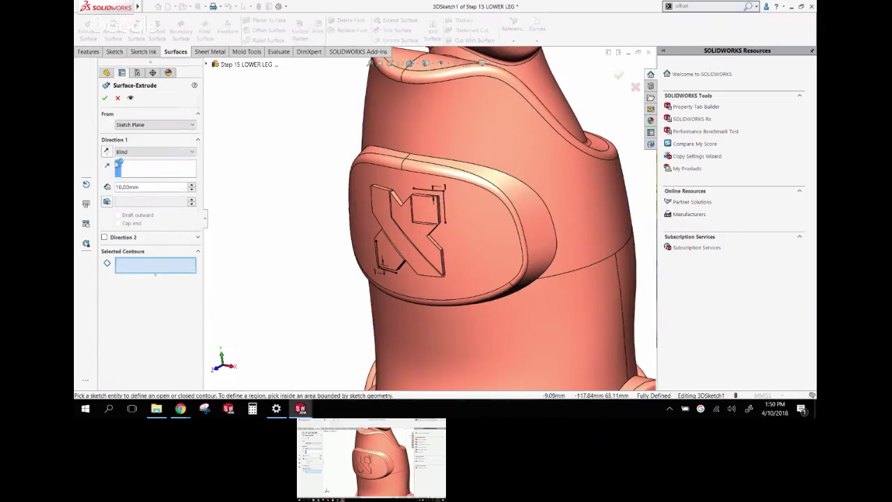
{"action": "left_click", "coordinate": [136, 172]}
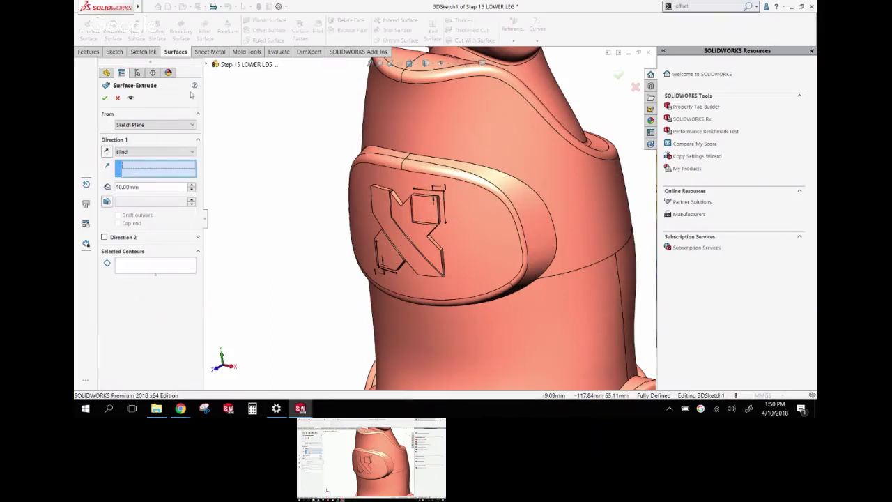
{"action": "left_click", "coordinate": [207, 65]}
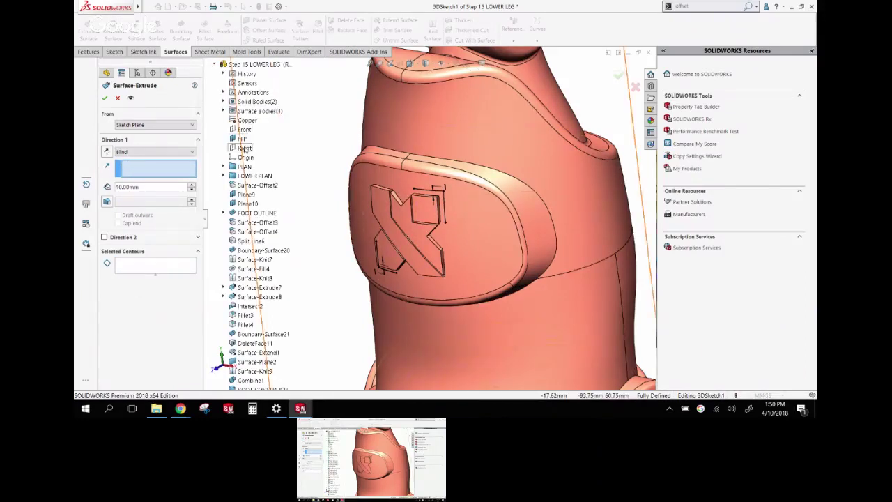
{"action": "left_click", "coordinate": [244, 129]}
{"action": "middle_click_drag", "start_coordinate": [391, 230], "coordinate": [362, 225]}
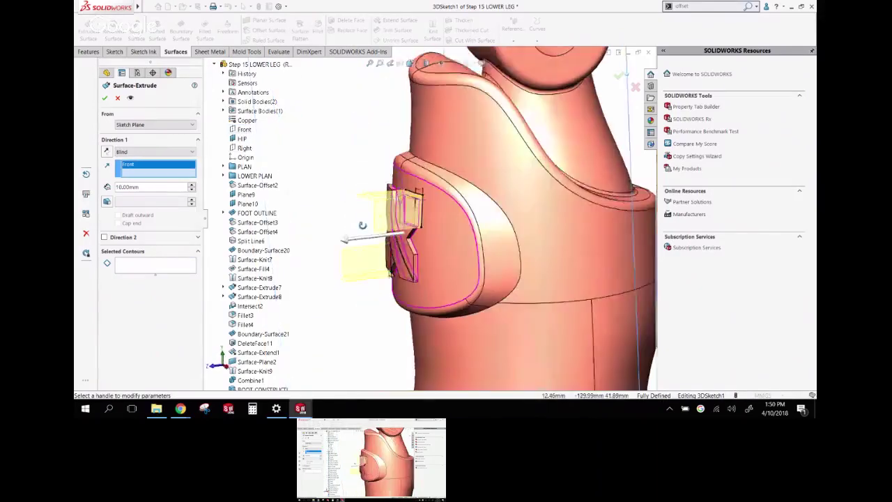
Set the surface extrusion to Mid Plane with 2.00mm depth
{"action": "left_click", "coordinate": [157, 152]}
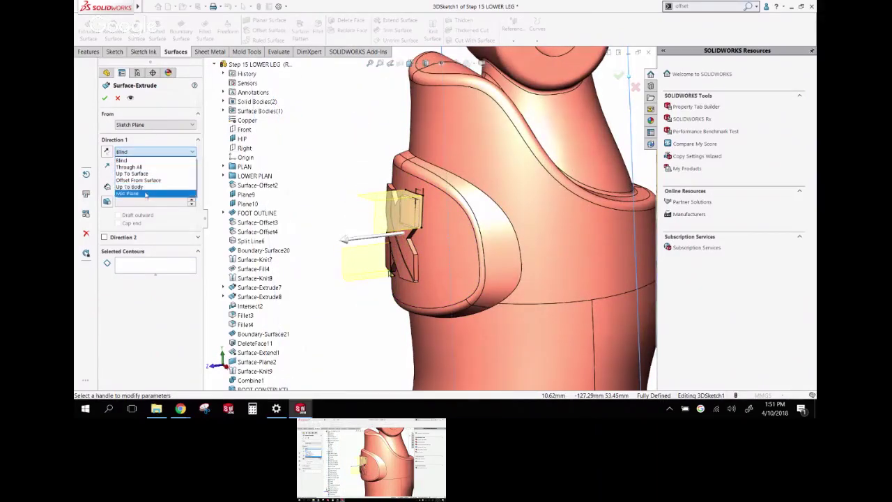
{"action": "left_click", "coordinate": [145, 194]}
{"action": "left_click", "coordinate": [146, 187]}
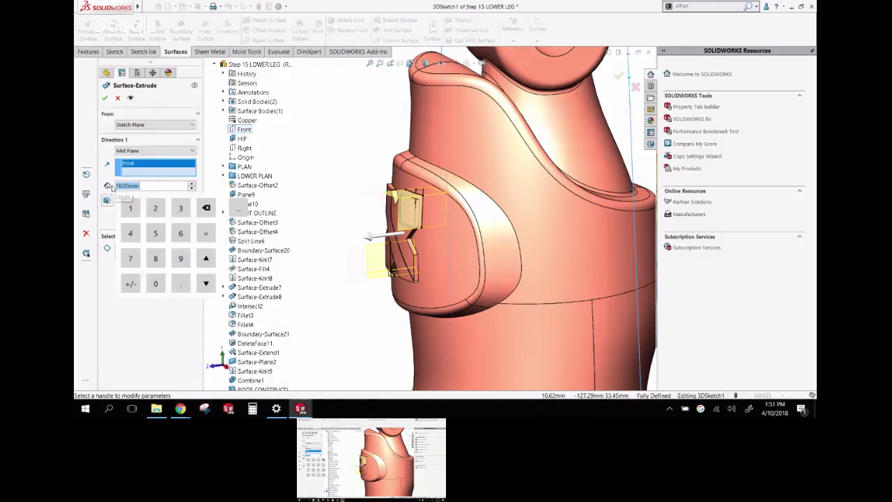
{"action": "type", "text": "2"}
{"action": "key", "text": "Return"}
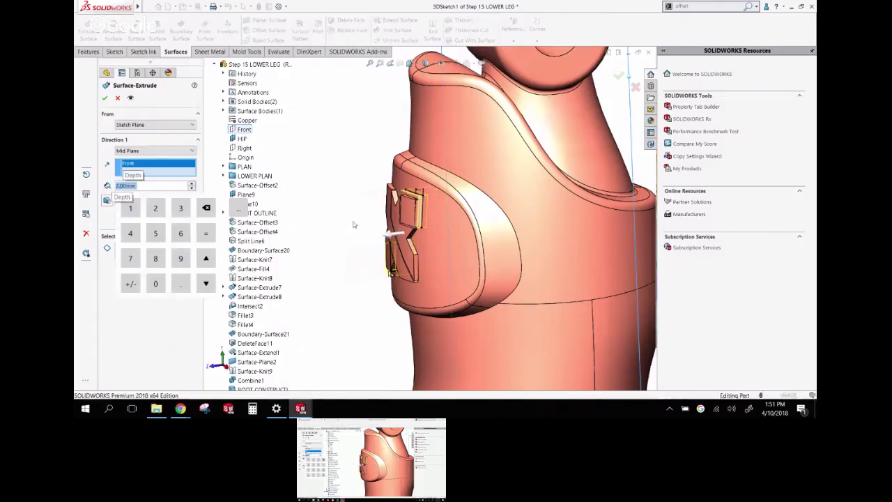
{"action": "middle_click_drag", "start_coordinate": [339, 216], "coordinate": [366, 205]}
{"action": "scroll", "coordinate": [366, 205], "scroll_direction": "down", "scroll_amount": 6}
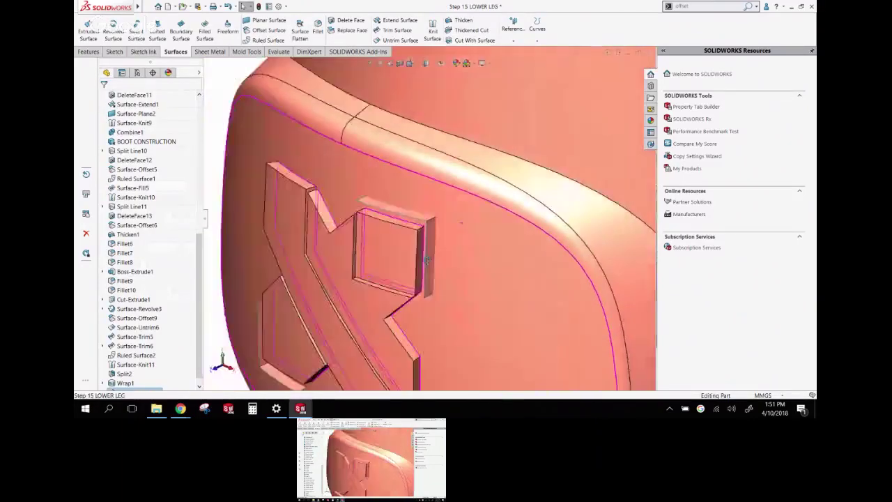
{"action": "middle_click_drag", "start_coordinate": [426, 260], "coordinate": [437, 250]}
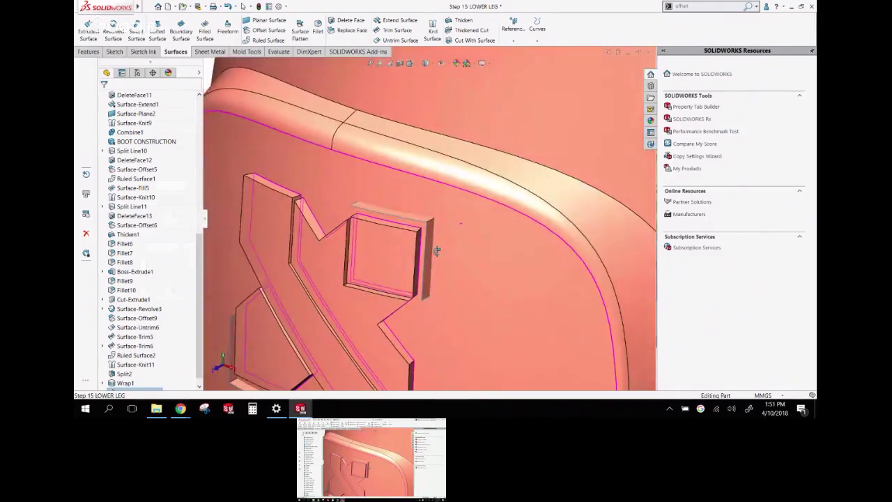
{"action": "scroll", "coordinate": [436, 251], "scroll_direction": "up", "scroll_amount": 10}
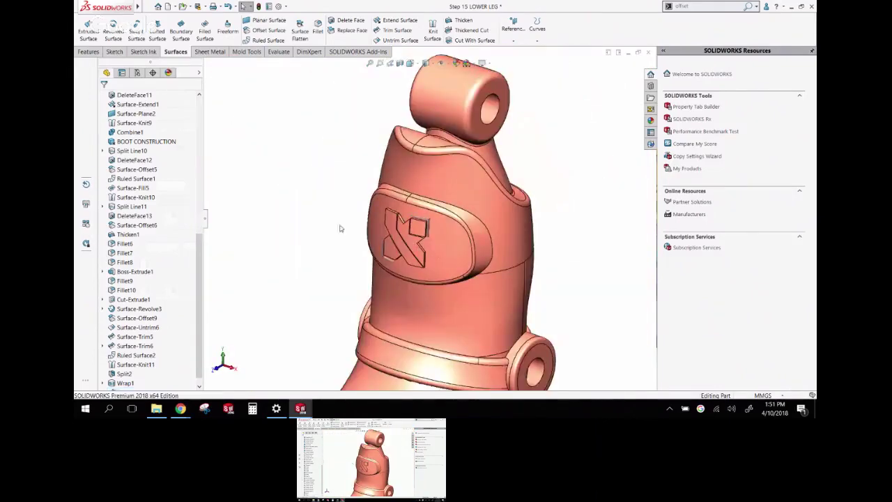
{"action": "middle_click_drag", "start_coordinate": [340, 229], "coordinate": [328, 225]}
{"action": "scroll", "coordinate": [329, 226], "scroll_direction": "up", "scroll_amount": 4}
{"action": "scroll", "coordinate": [421, 279], "scroll_direction": "down", "scroll_amount": 2}
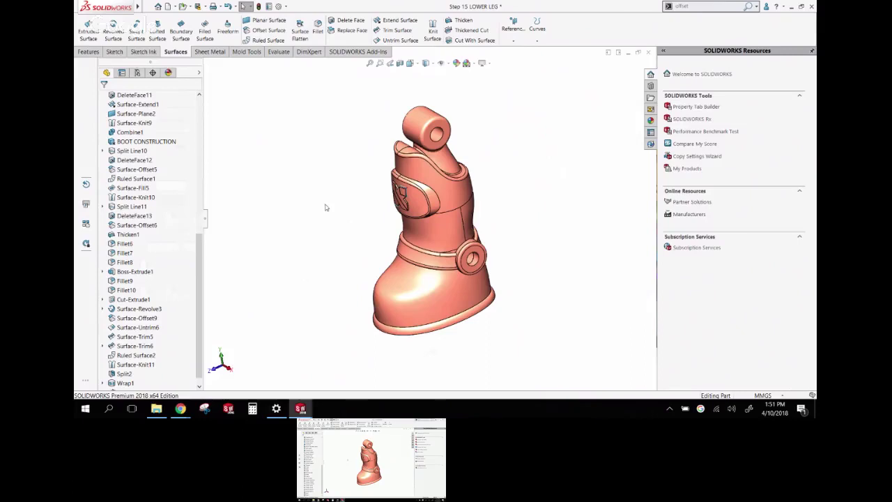
{"action": "middle_click_drag", "start_coordinate": [325, 207], "coordinate": [339, 197]}
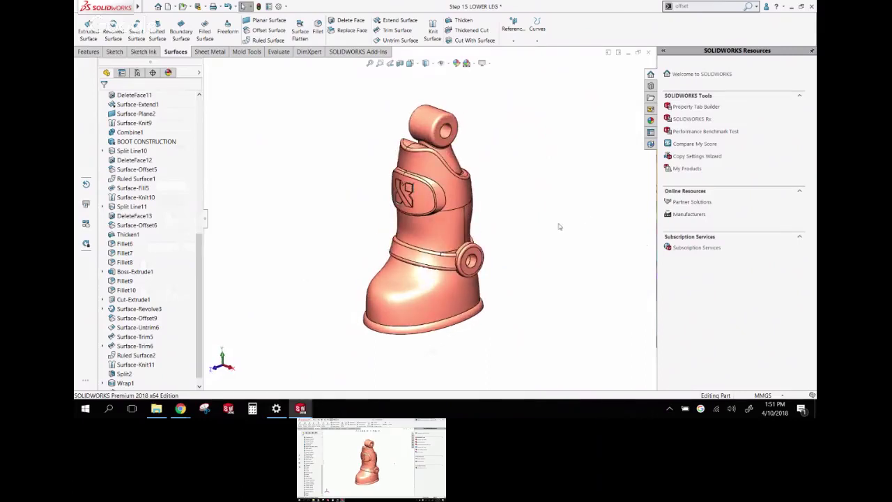
Close the lower-leg part, Logo and drawing without saving, then return to the vault folder window
{"action": "left_click", "coordinate": [649, 53]}
{"action": "left_click", "coordinate": [402, 221]}
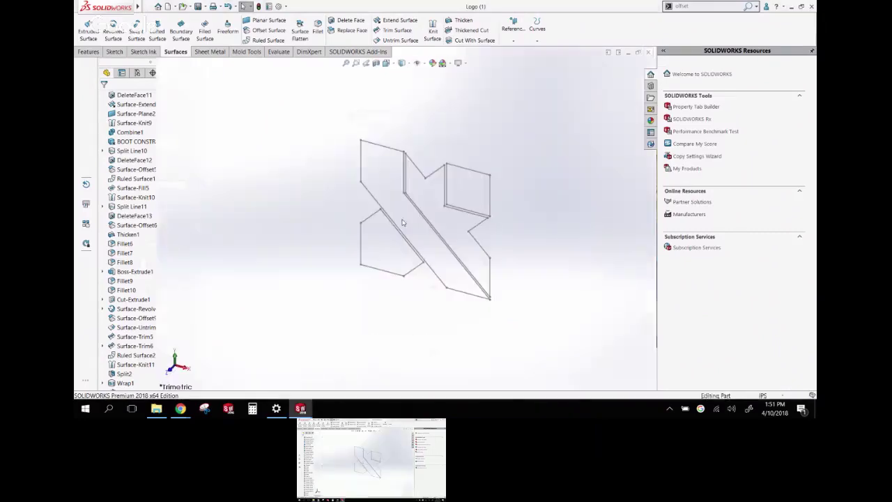
{"action": "left_click", "coordinate": [649, 53]}
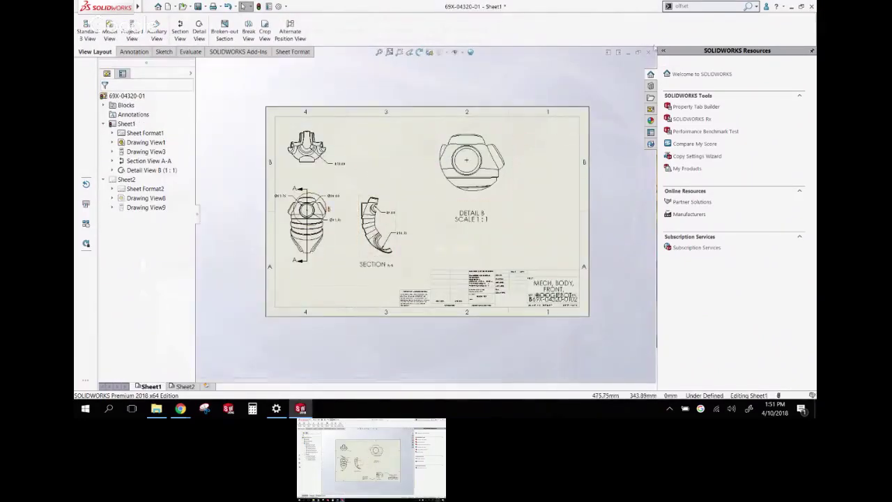
{"action": "left_click", "coordinate": [649, 53]}
{"action": "left_click", "coordinate": [416, 223]}
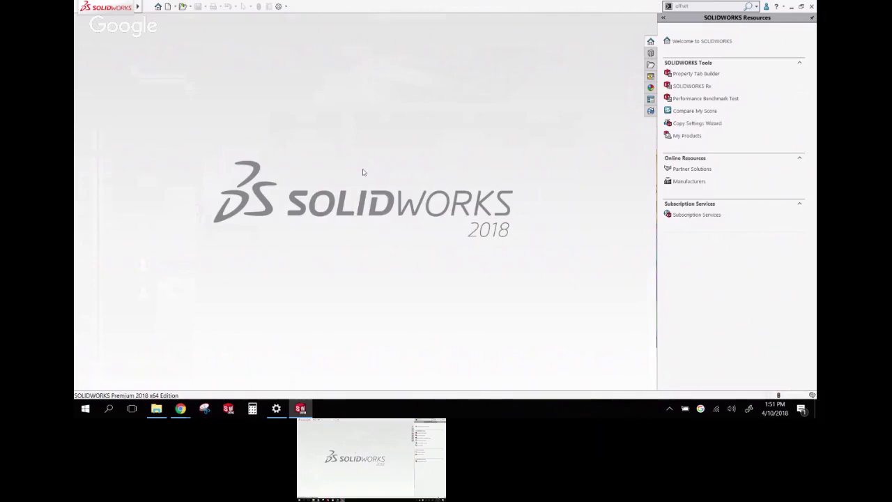
{"action": "left_click", "coordinate": [156, 409]}
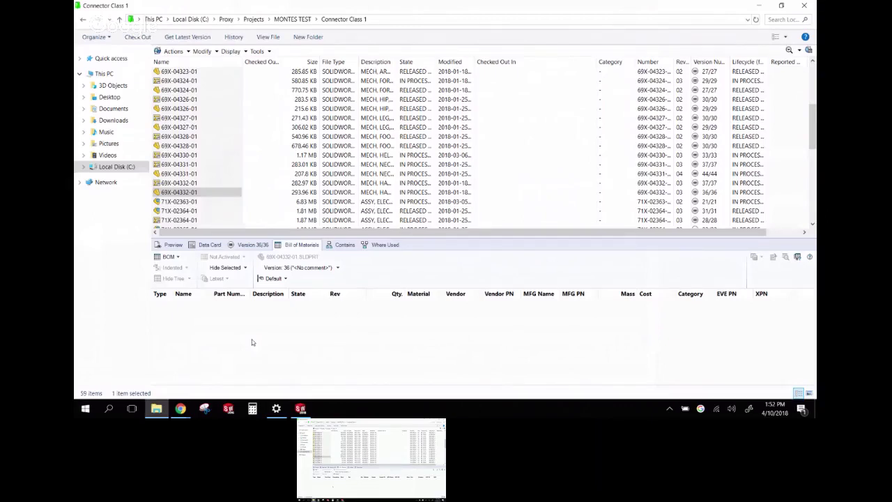
Select part 69X-04332-01 in the Connector Class 1 list and bring up the vault Tools menu
{"action": "left_click", "coordinate": [190, 193]}
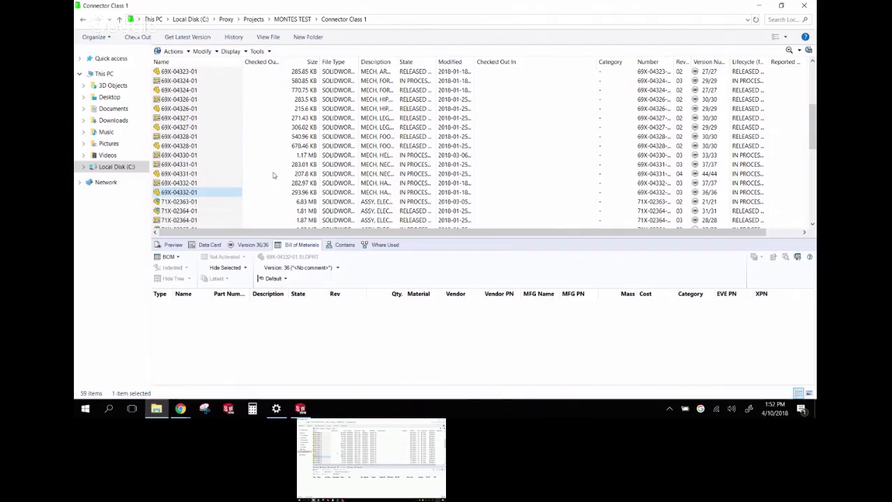
{"action": "left_click", "coordinate": [267, 53]}
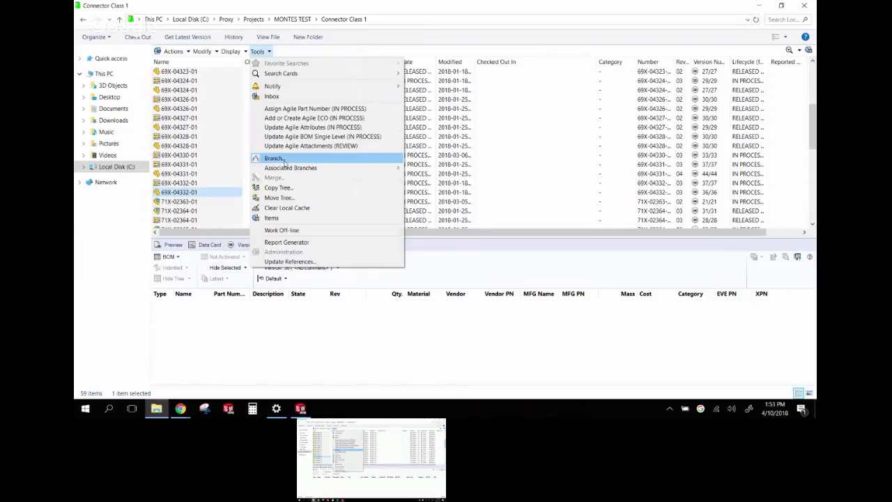
Branch 69X-04332-01 as 'New gripper', renaming the part file with a serial number
{"action": "left_click", "coordinate": [284, 161]}
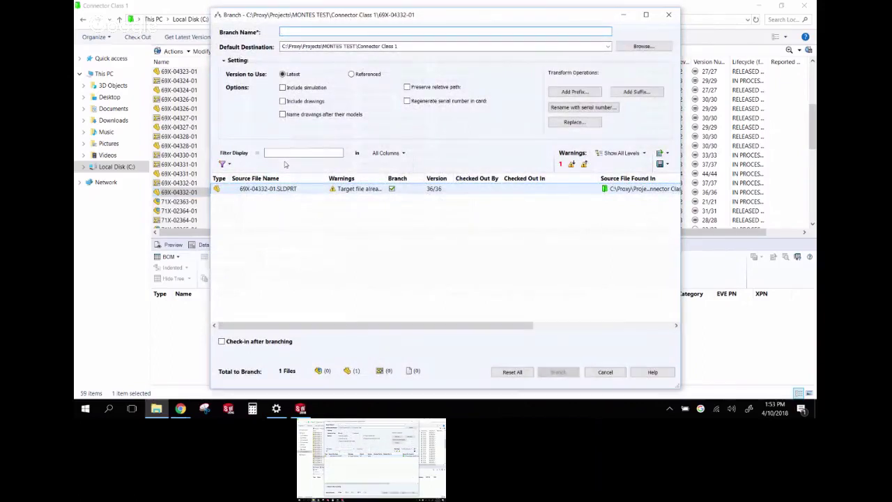
{"action": "type", "text": "New gripper"}
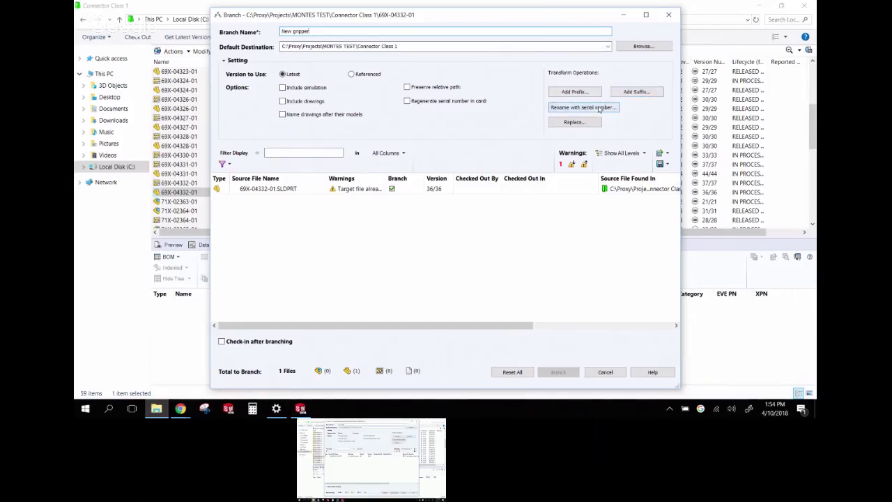
{"action": "left_click", "coordinate": [599, 108]}
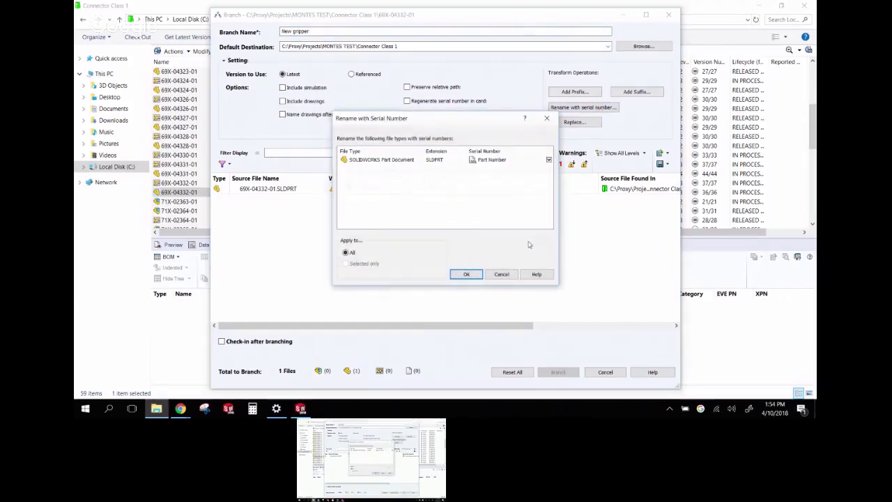
{"action": "left_click", "coordinate": [467, 274]}
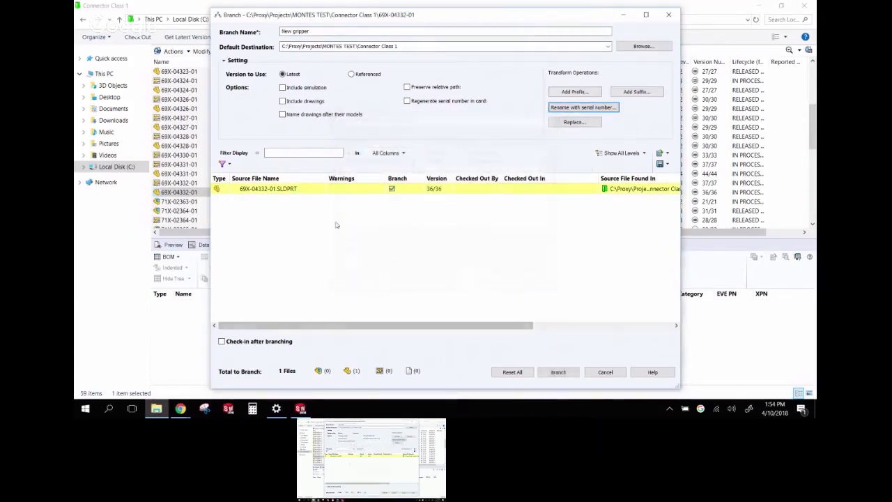
Set the branch to check in with comment 'new gripper ID' and create it
{"action": "left_click", "coordinate": [334, 189]}
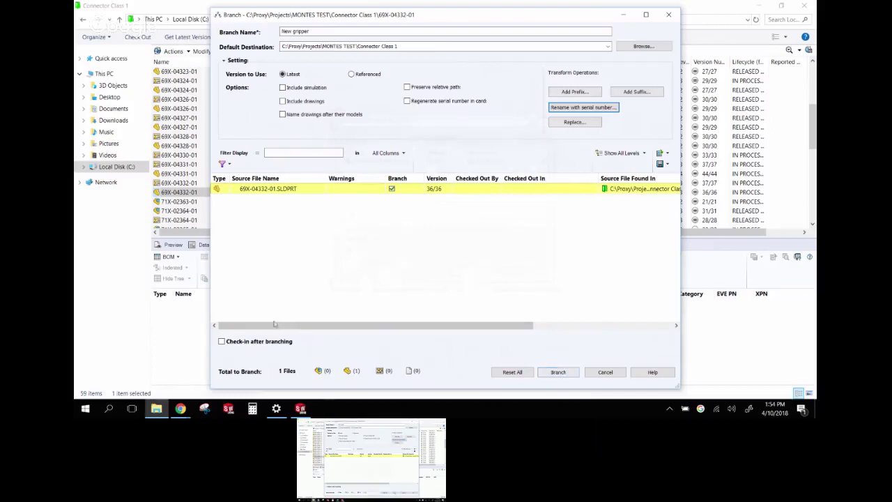
{"action": "left_click", "coordinate": [222, 342]}
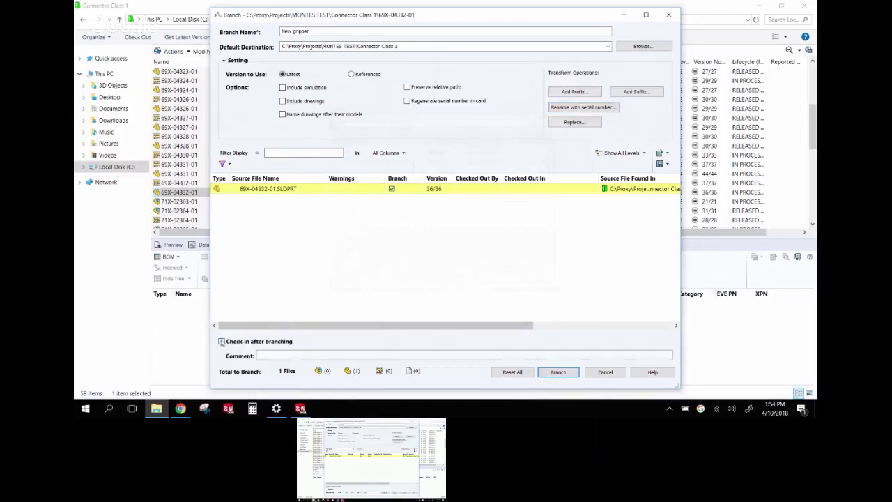
{"action": "left_click", "coordinate": [282, 356]}
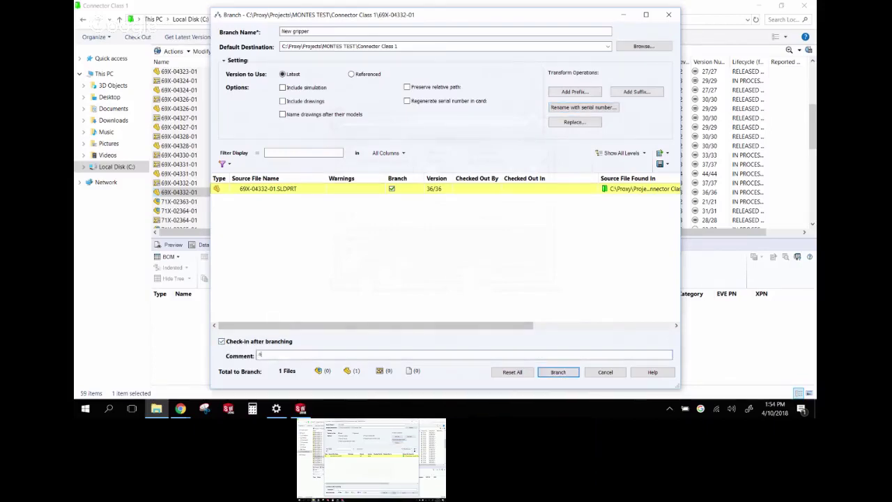
{"action": "type", "text": "new gripper ID"}
{"action": "left_click", "coordinate": [559, 373]}
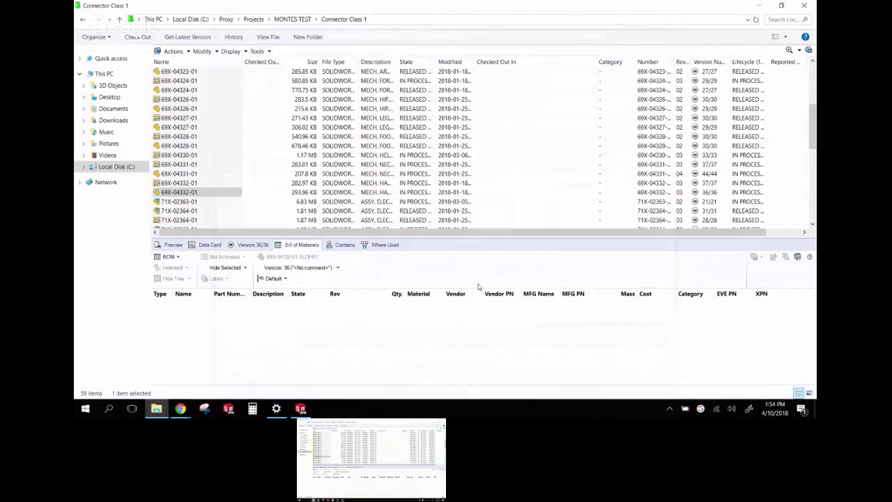
Sort the vault list newest-first by Modified date and reopen Connector Class 1 via MONTES TEST
{"action": "left_click_drag", "start_coordinate": [813, 129], "coordinate": [813, 40]}
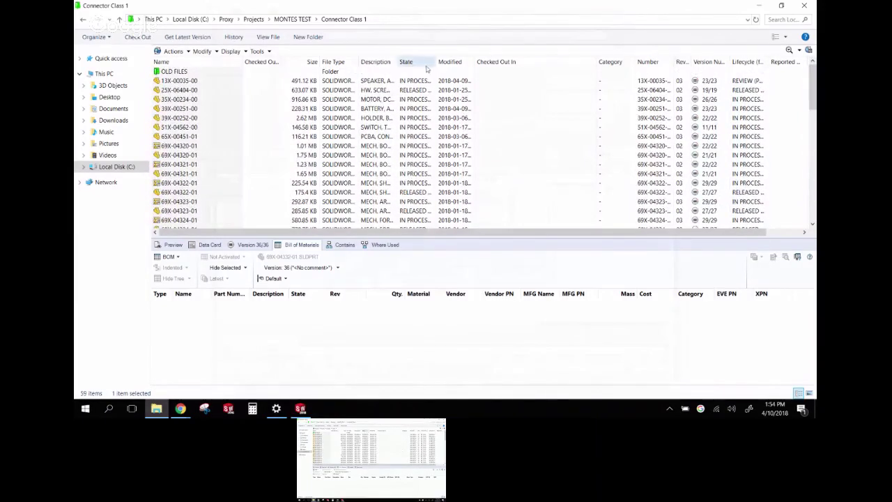
{"action": "left_click", "coordinate": [447, 63]}
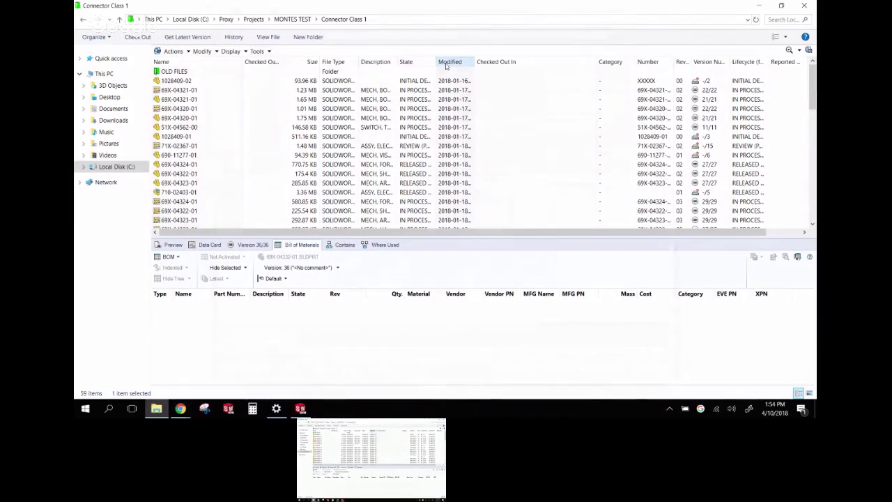
{"action": "left_click", "coordinate": [447, 64]}
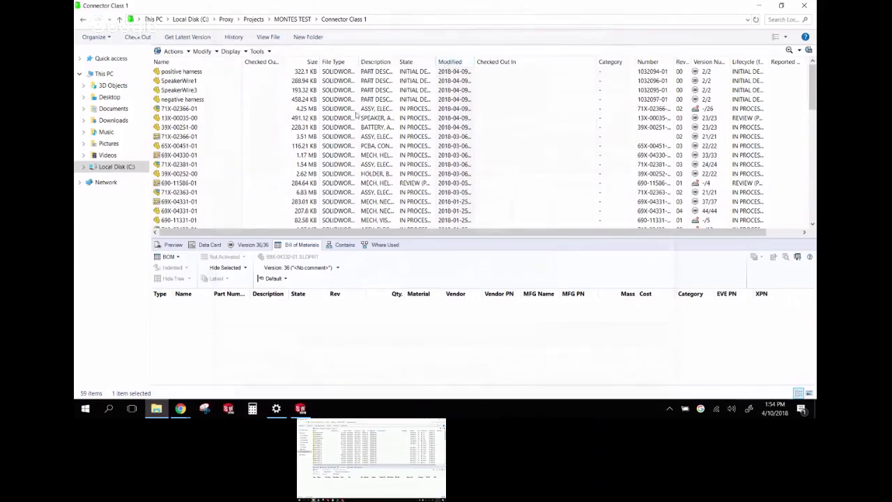
{"action": "left_click_drag", "start_coordinate": [813, 84], "coordinate": [811, 211]}
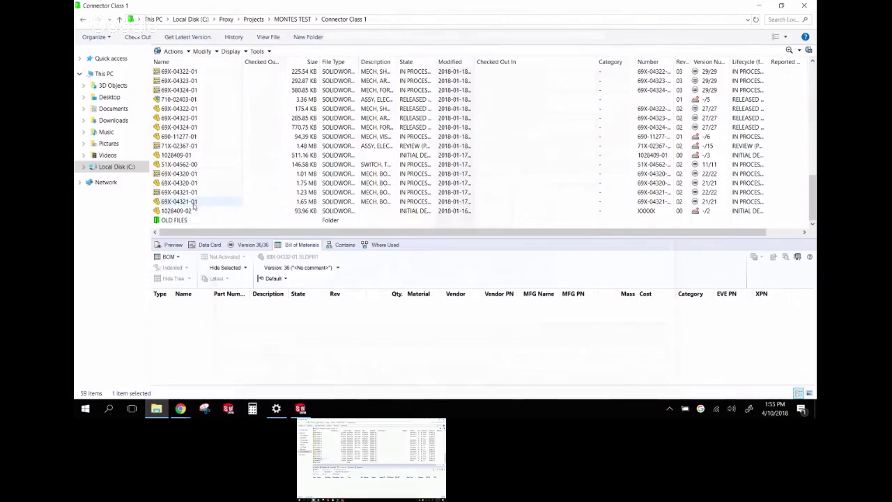
{"action": "scroll", "coordinate": [244, 212], "scroll_direction": "up", "scroll_amount": 10}
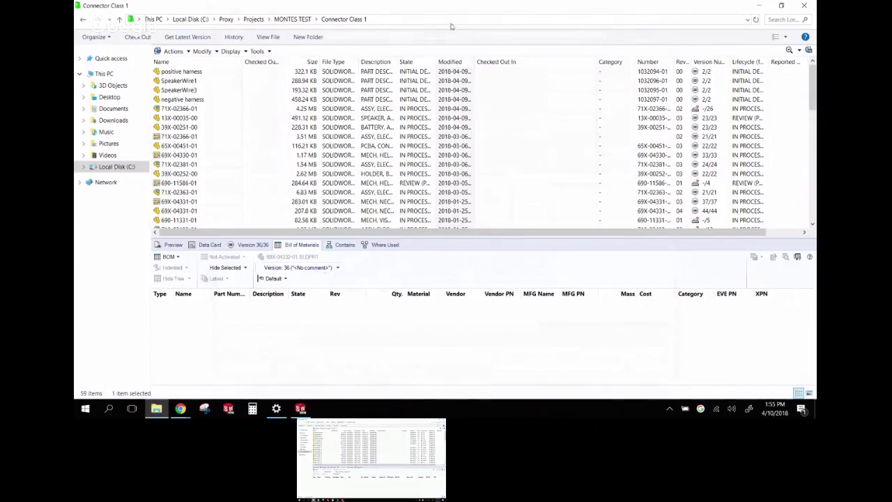
{"action": "left_click", "coordinate": [451, 61]}
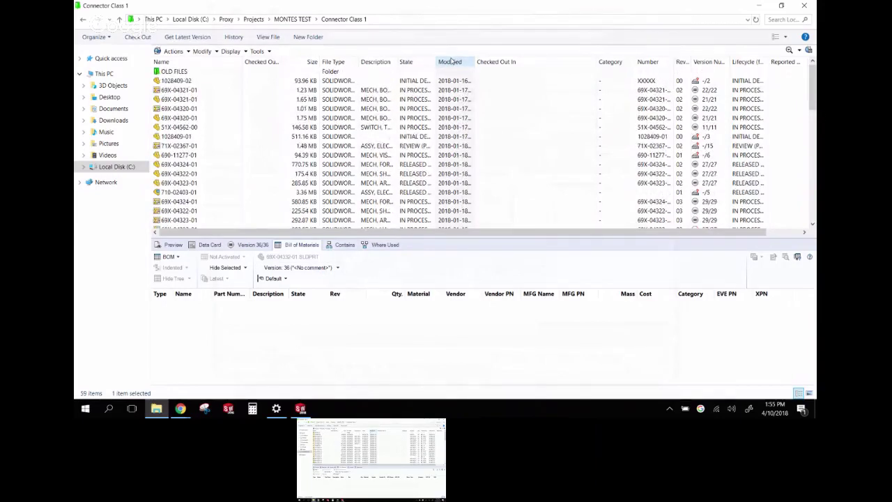
{"action": "left_click", "coordinate": [451, 62]}
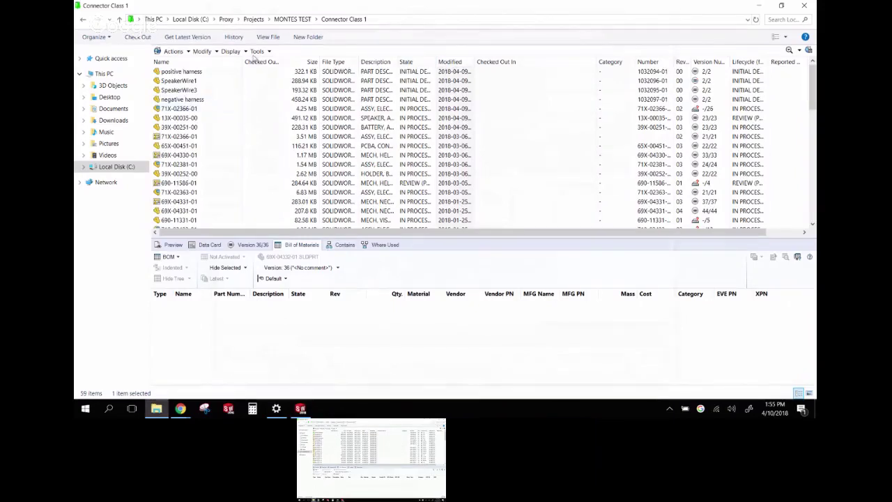
{"action": "left_click", "coordinate": [294, 19]}
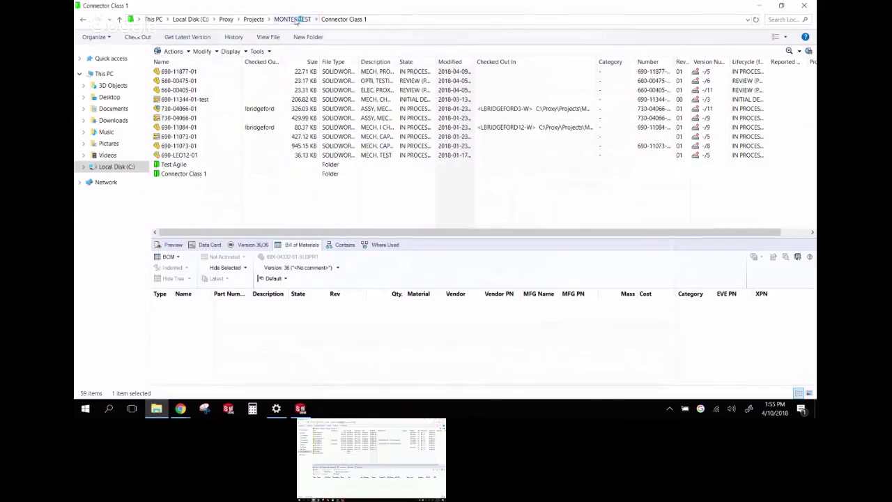
{"action": "double_click", "coordinate": [181, 174]}
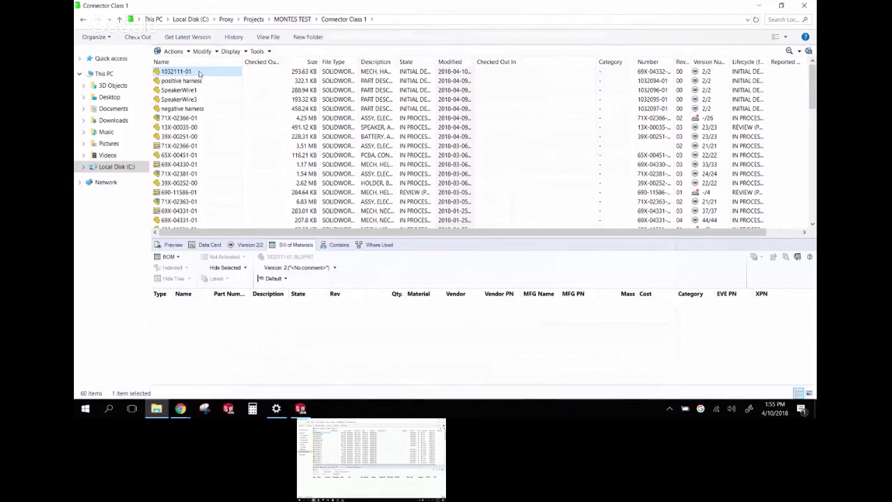
Open the branched part 1032111-01 in SOLIDWORKS and check it out for editing
{"action": "left_click", "coordinate": [270, 52]}
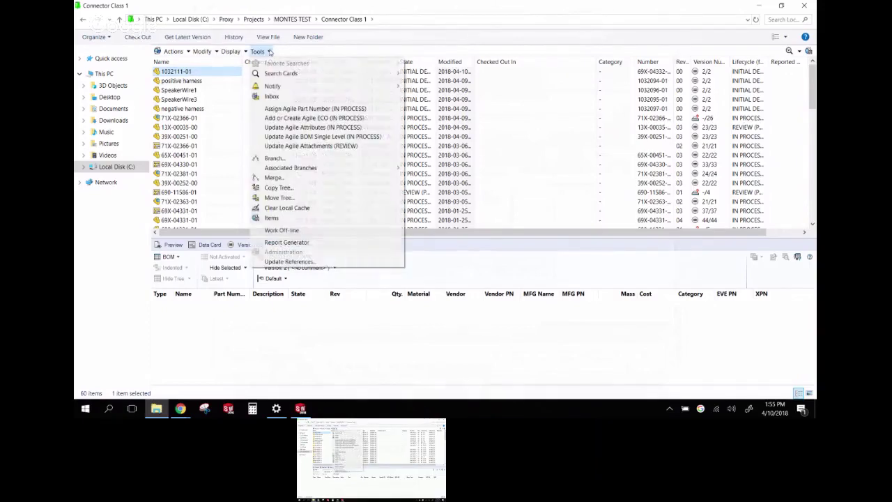
{"action": "mouse_move", "coordinate": [316, 170]}
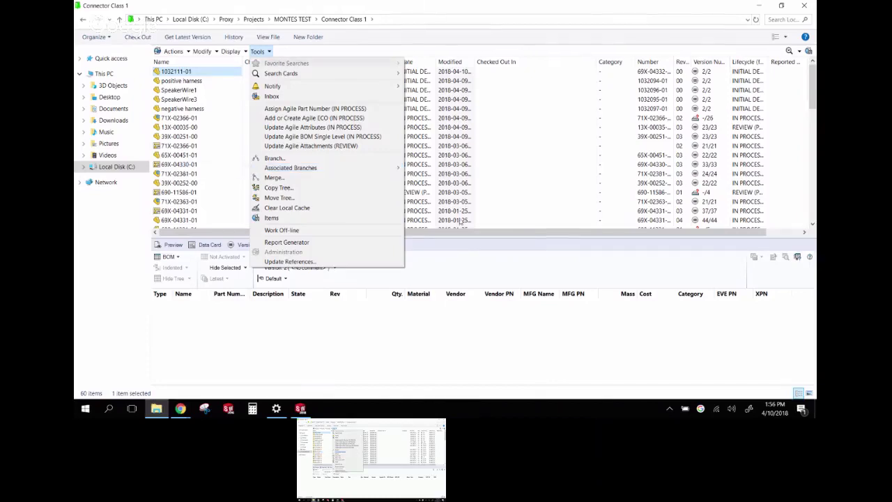
{"action": "left_click", "coordinate": [461, 258]}
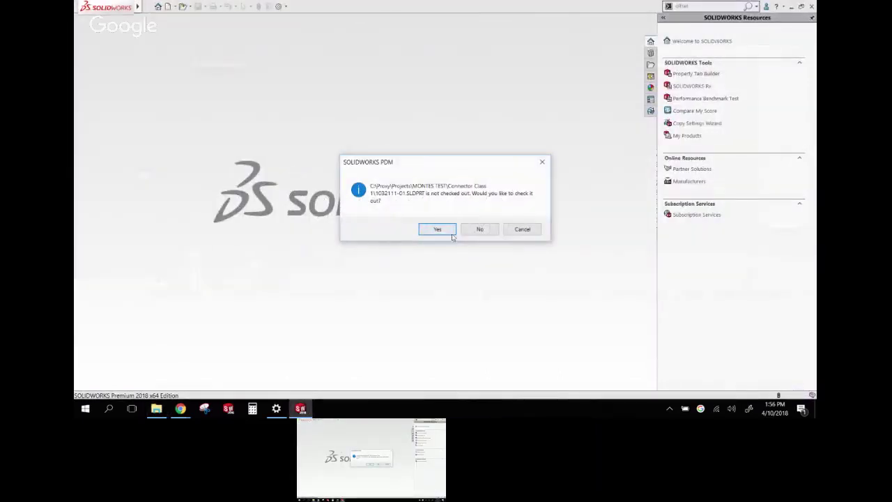
{"action": "left_click", "coordinate": [450, 231]}
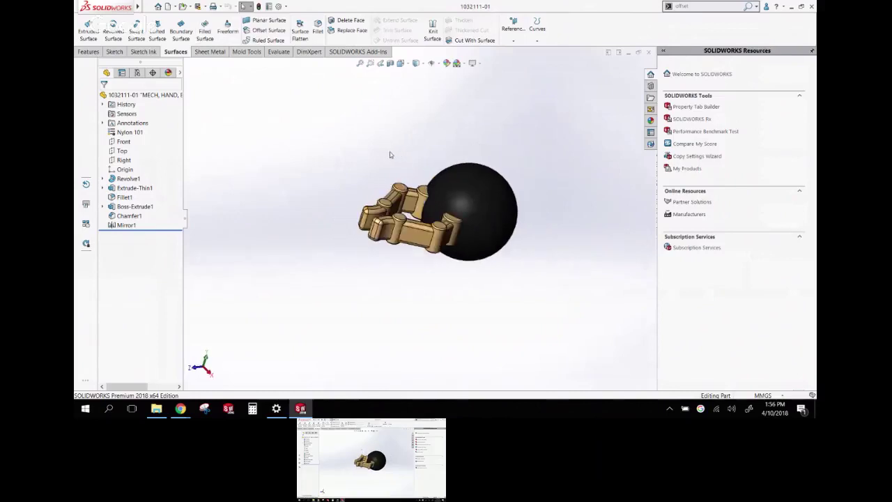
Suppress Mirror1 and create Axis1 from the Top and Right planes
{"action": "left_click", "coordinate": [124, 225]}
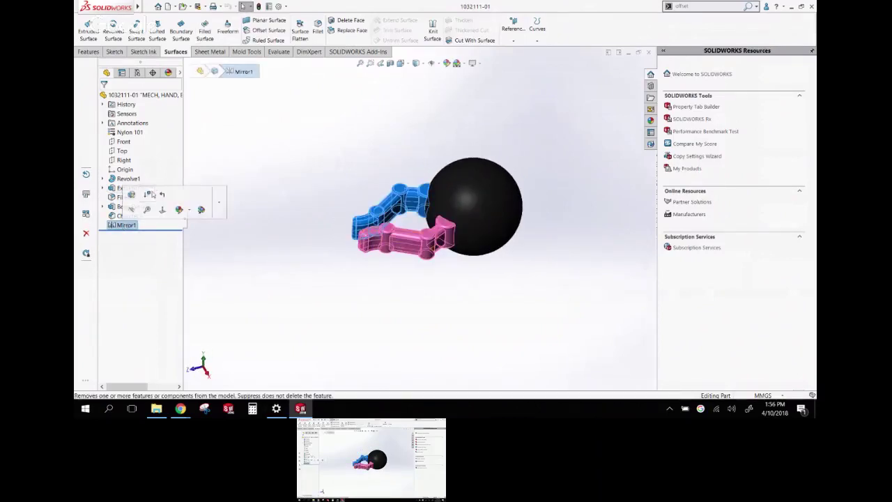
{"action": "left_click", "coordinate": [162, 210]}
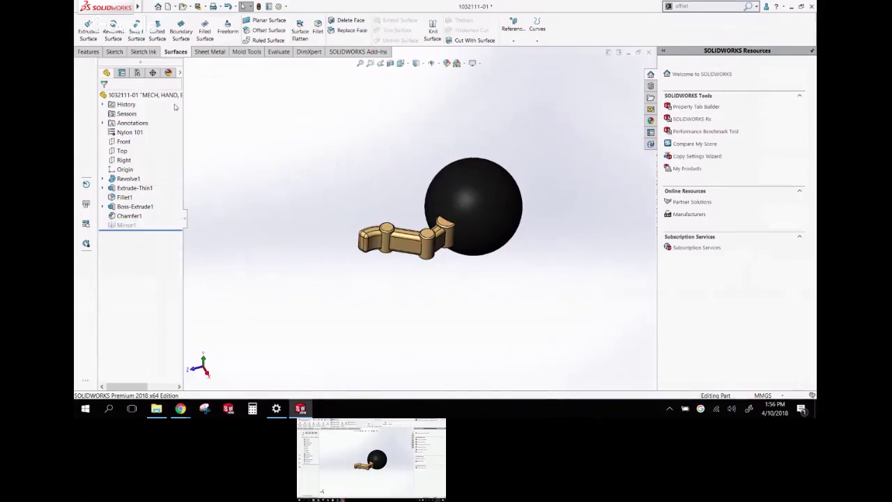
{"action": "left_click", "coordinate": [121, 151]}
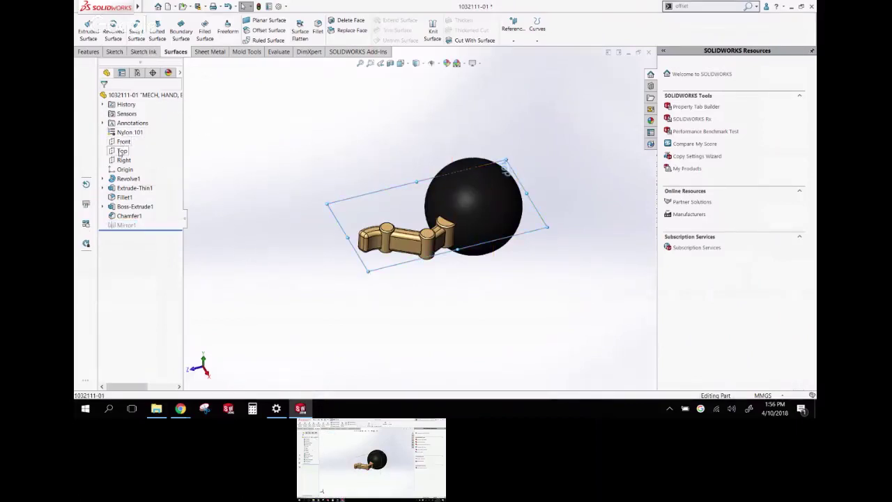
{"action": "left_click", "coordinate": [123, 160], "text": "ctrl"}
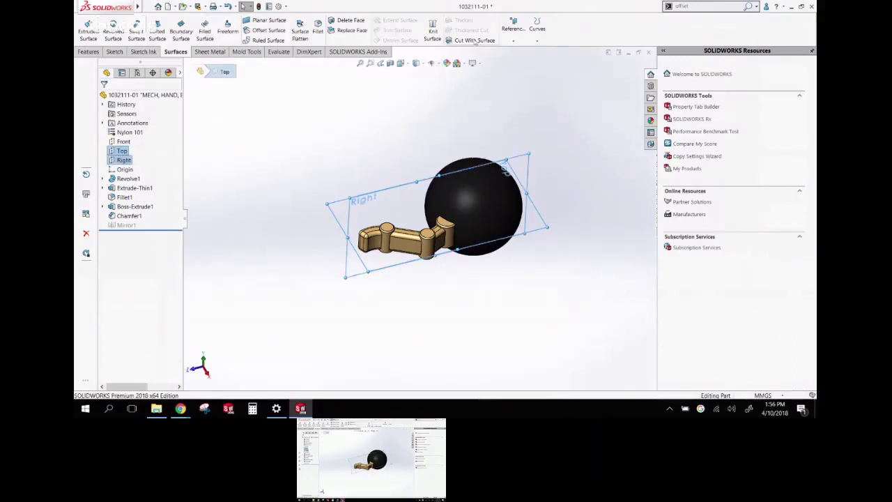
{"action": "left_click", "coordinate": [514, 24]}
{"action": "left_click", "coordinate": [520, 60]}
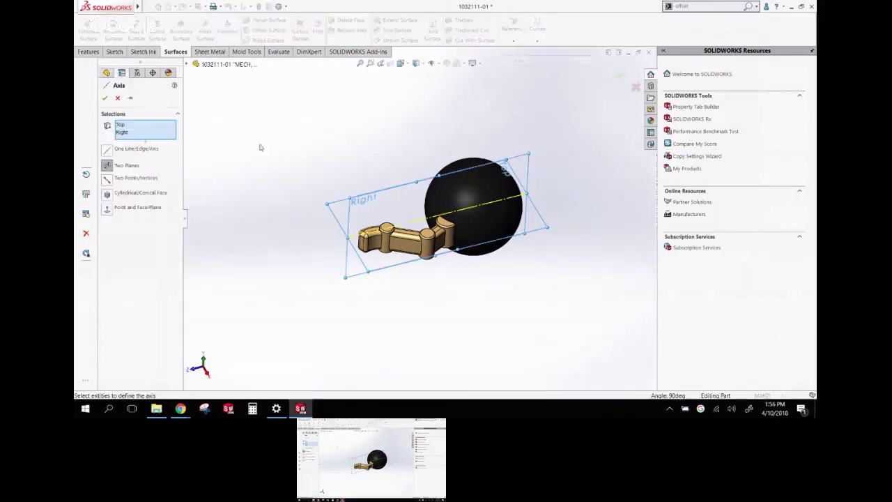
{"action": "key", "text": "Return"}
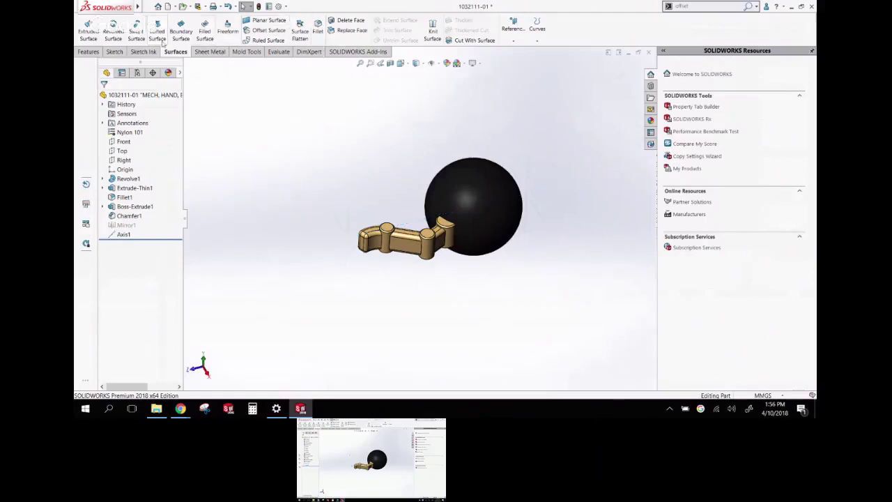
Start a circular pattern of the finger body around Axis1
{"action": "left_click", "coordinate": [94, 52]}
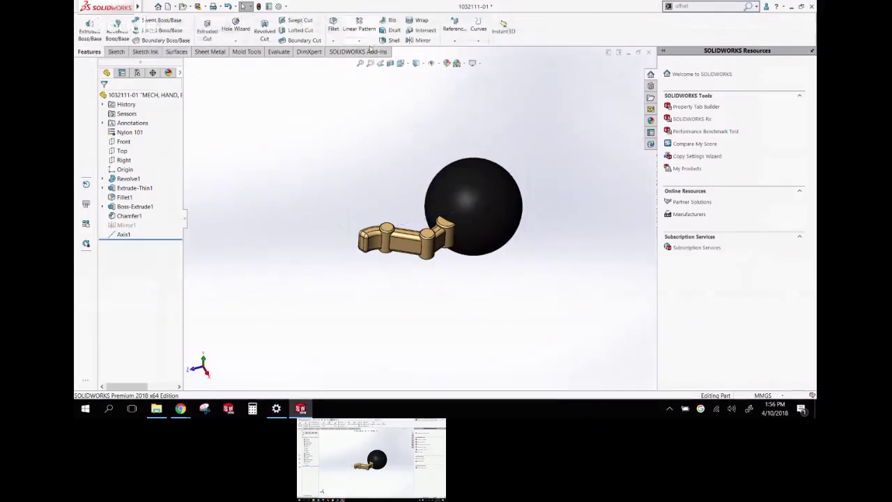
{"action": "left_click", "coordinate": [362, 40]}
{"action": "left_click", "coordinate": [373, 61]}
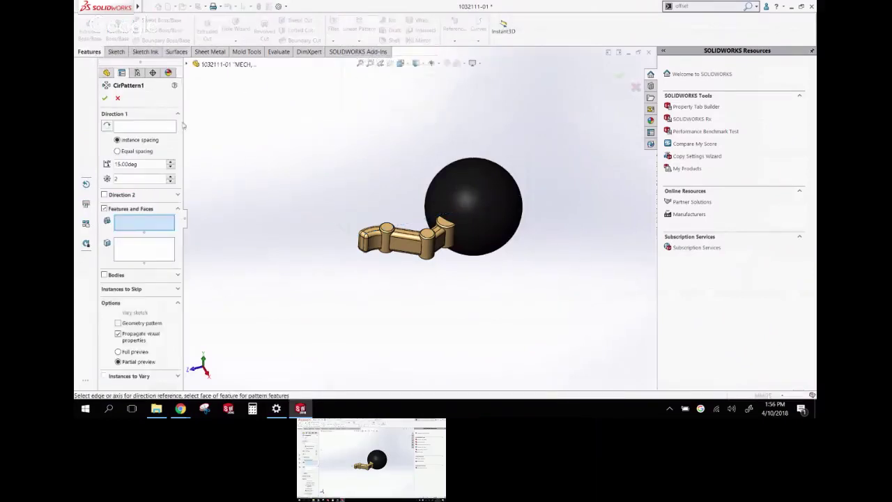
{"action": "left_click", "coordinate": [190, 64]}
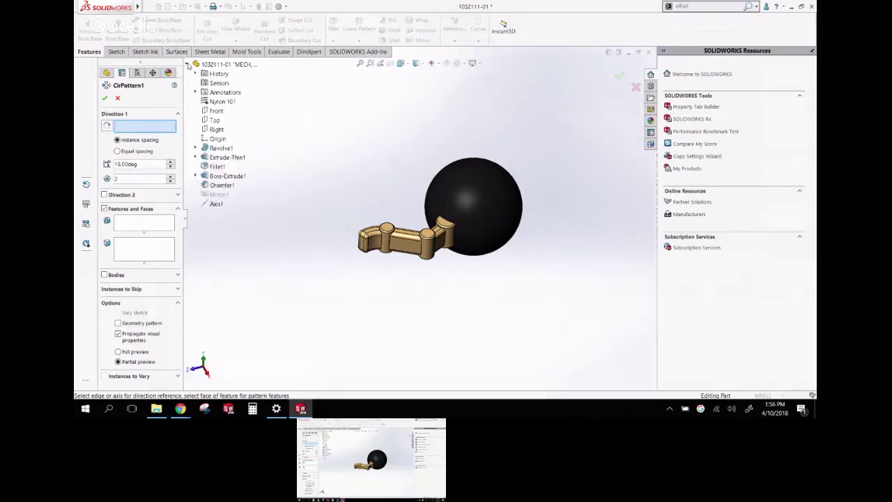
{"action": "left_click", "coordinate": [216, 204]}
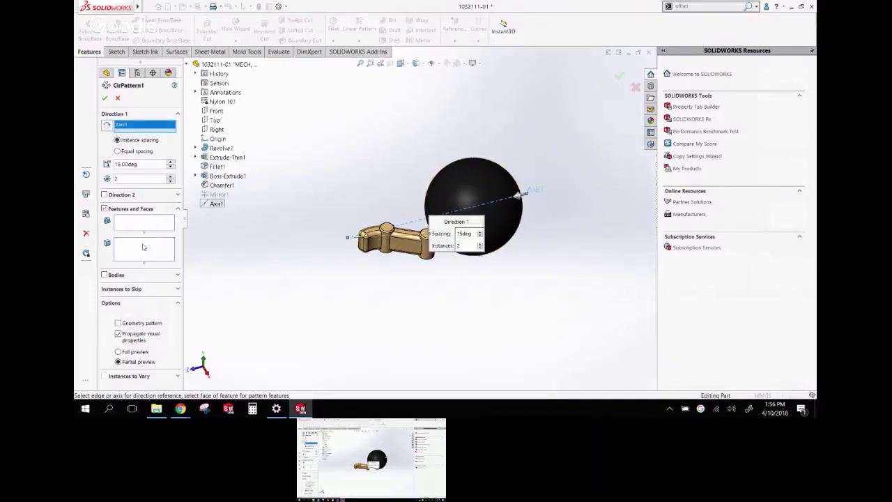
{"action": "left_click", "coordinate": [105, 275]}
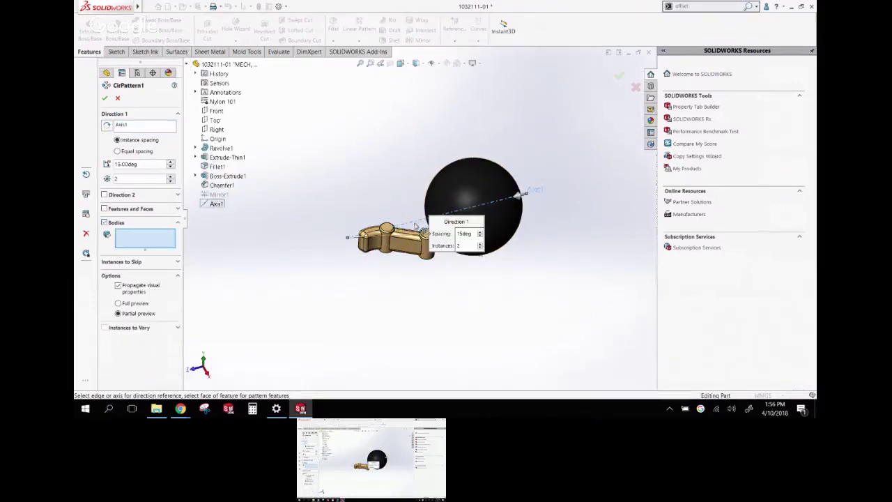
{"action": "left_click", "coordinate": [414, 227]}
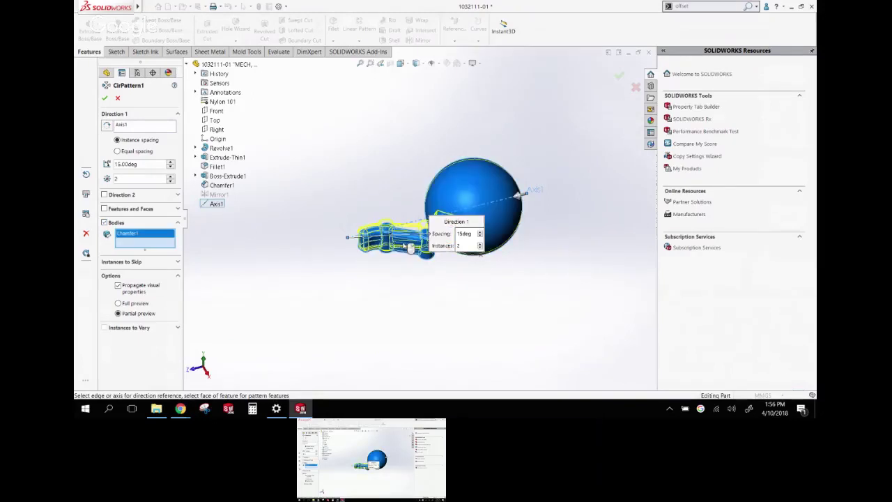
Space the pattern equally over 360° with 4 instances and accept CirPattern1
{"action": "left_click", "coordinate": [117, 151]}
{"action": "left_click", "coordinate": [171, 177]}
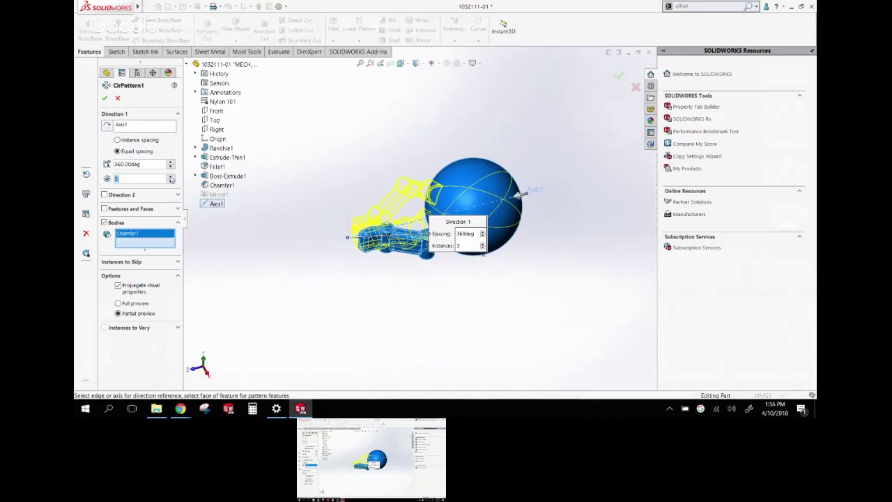
{"action": "left_click", "coordinate": [170, 175]}
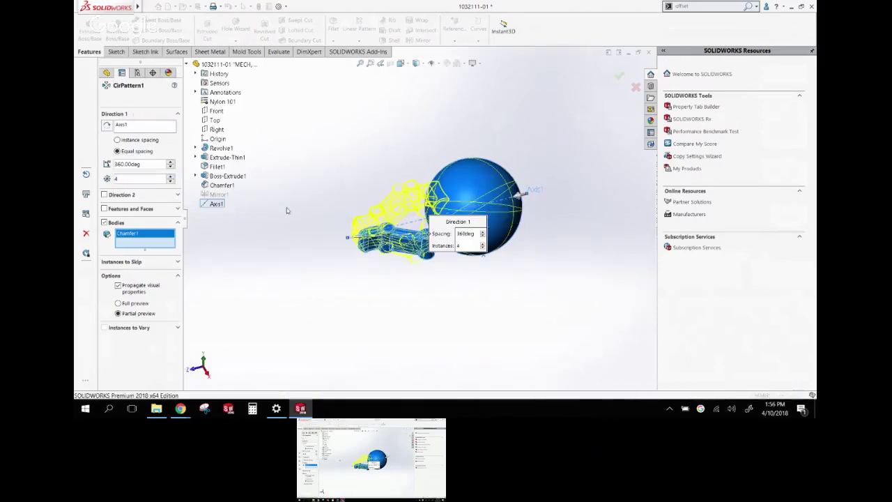
{"action": "key", "text": "Return"}
{"action": "middle_click_drag", "start_coordinate": [286, 208], "coordinate": [301, 229]}
{"action": "scroll", "coordinate": [304, 241], "scroll_direction": "up", "scroll_amount": 2}
{"action": "scroll", "coordinate": [393, 205], "scroll_direction": "down", "scroll_amount": 4}
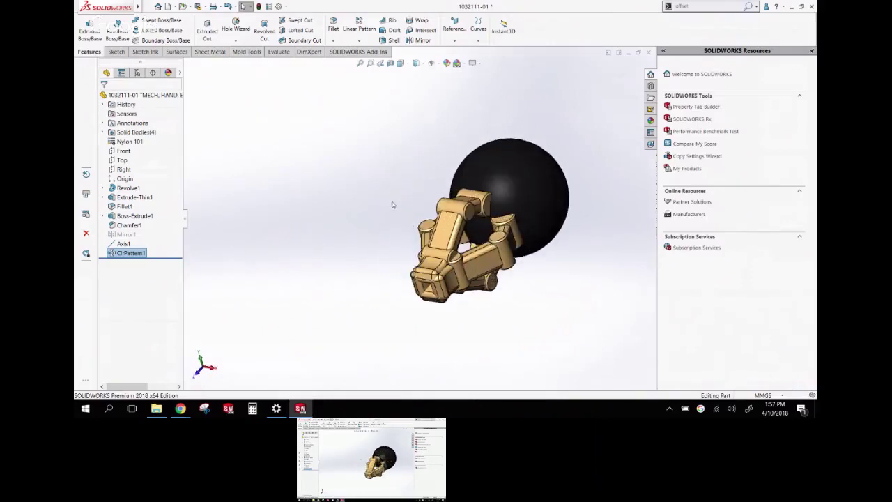
{"action": "scroll", "coordinate": [393, 206], "scroll_direction": "up", "scroll_amount": 3}
Save the four-finger part 1032111-01 in its current file version
{"action": "left_click", "coordinate": [203, 7]}
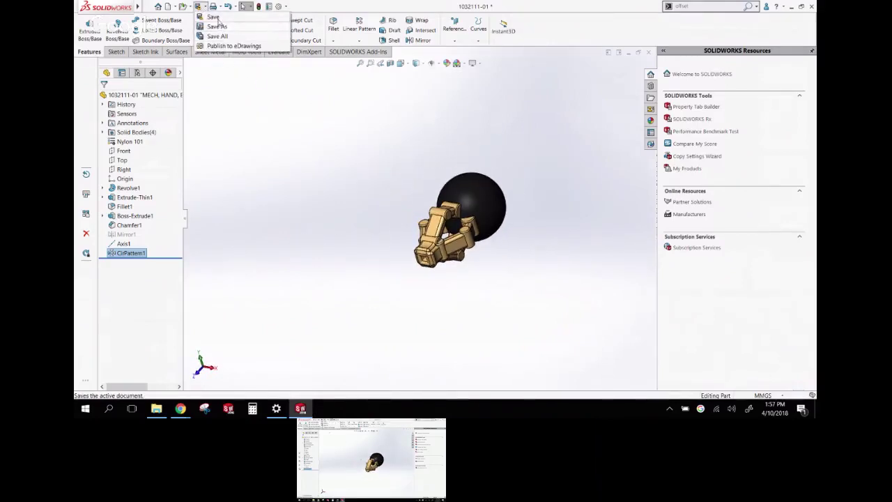
{"action": "left_click", "coordinate": [217, 26]}
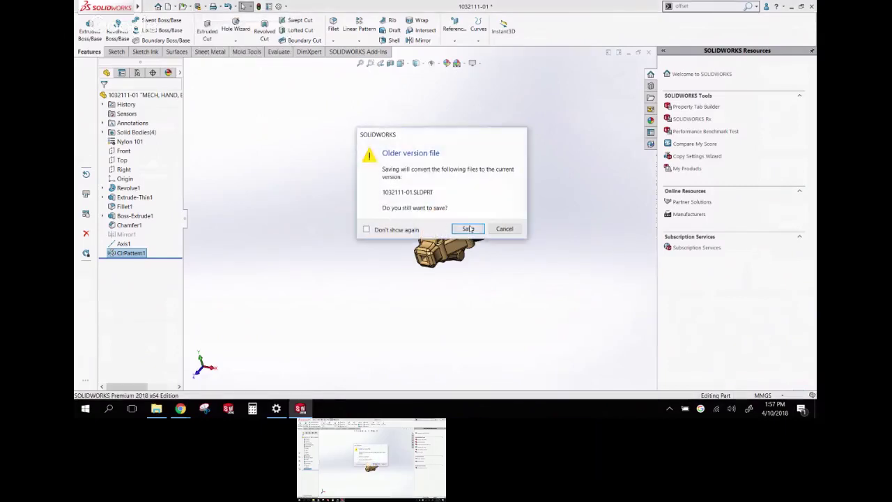
{"action": "left_click", "coordinate": [465, 229]}
{"action": "middle_click_drag", "start_coordinate": [492, 207], "coordinate": [537, 174]}
Check part 1032111-01 into the vault with the comment 'more gripper fingers'
{"action": "left_click", "coordinate": [652, 145]}
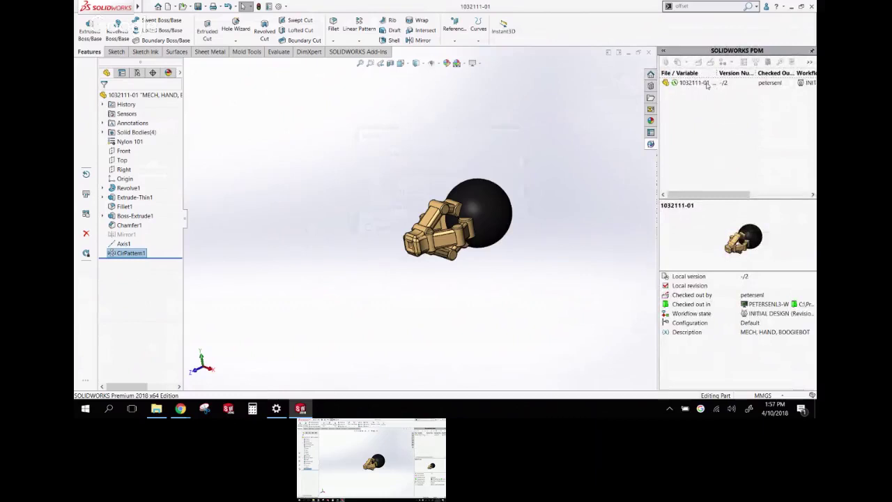
{"action": "right_click", "coordinate": [708, 84]}
{"action": "left_click", "coordinate": [726, 161]}
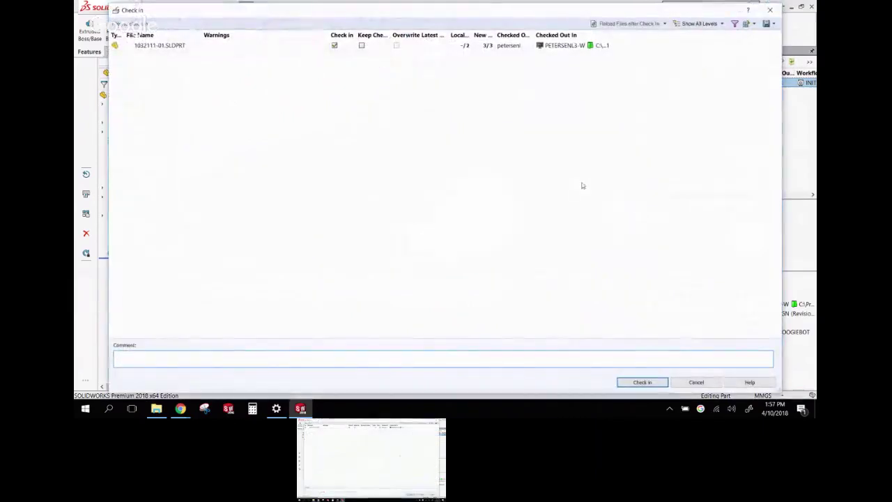
{"action": "left_click", "coordinate": [260, 354]}
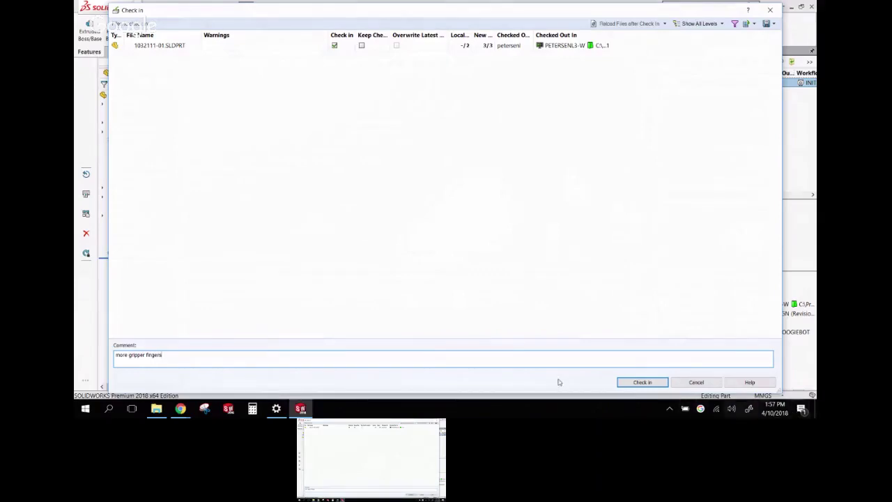
{"action": "left_click", "coordinate": [626, 384]}
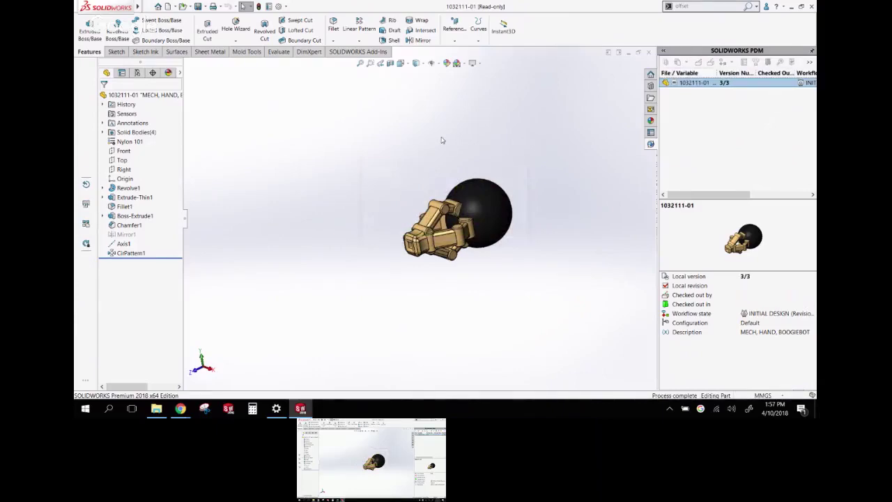
Sort the vault files by type, preview assembly 71X-02367-01, and open it
{"action": "left_click", "coordinate": [158, 410]}
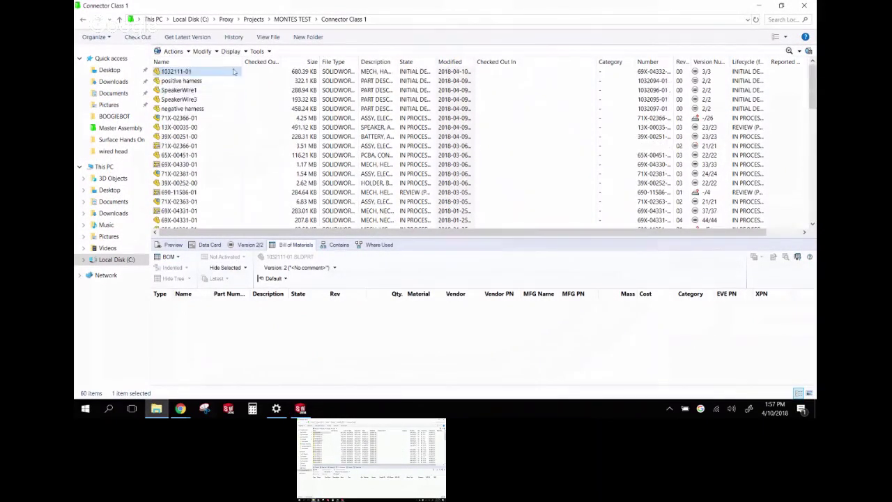
{"action": "left_click", "coordinate": [345, 62]}
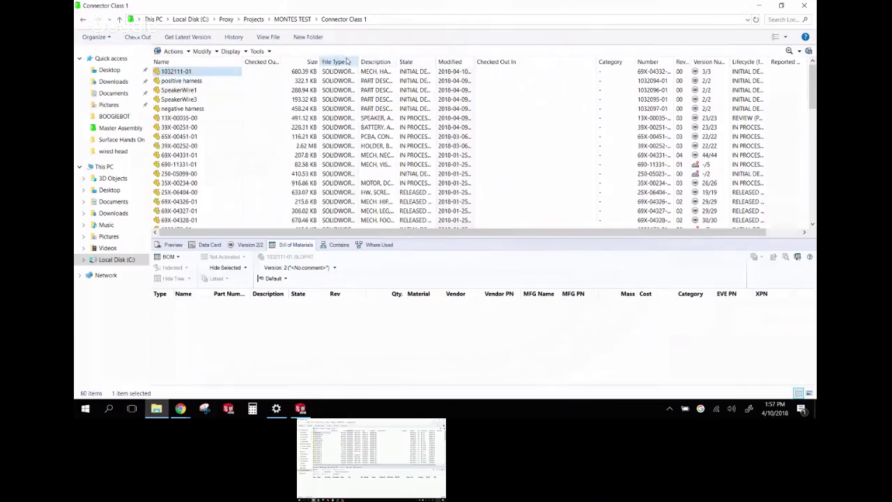
{"action": "scroll", "coordinate": [316, 124], "scroll_direction": "down", "scroll_amount": 12}
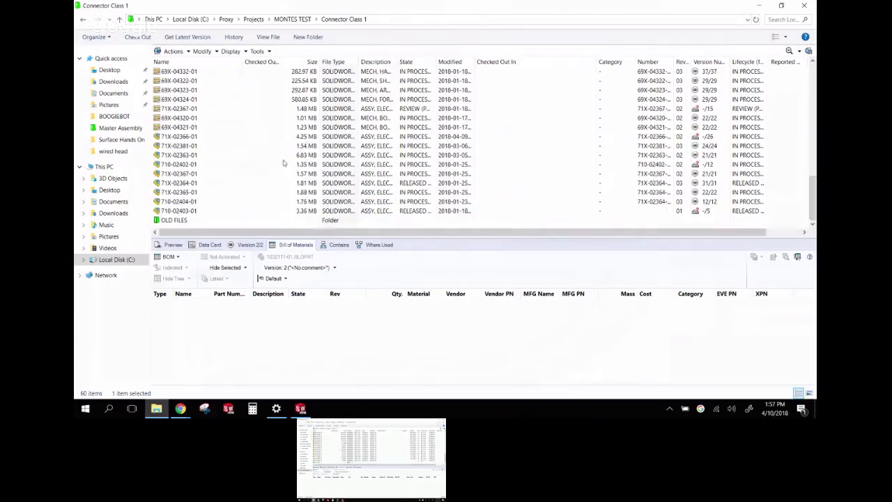
{"action": "left_click", "coordinate": [200, 174]}
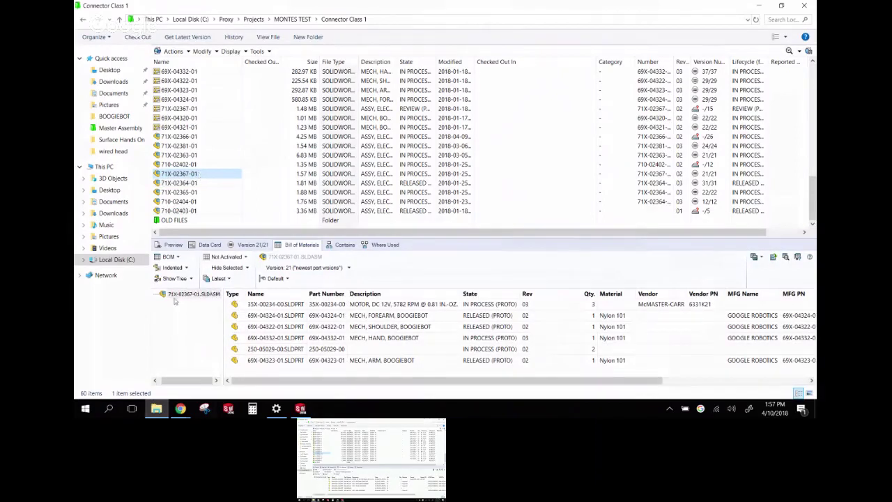
{"action": "left_click", "coordinate": [173, 245]}
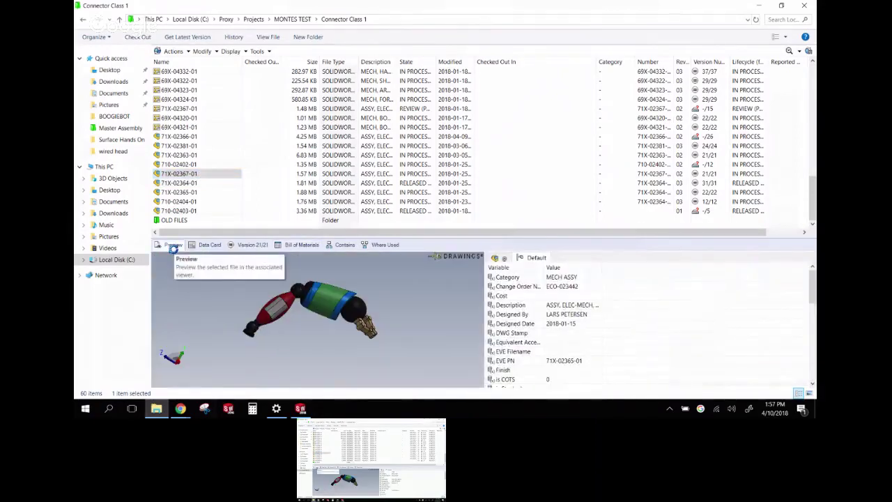
{"action": "double_click", "coordinate": [187, 177]}
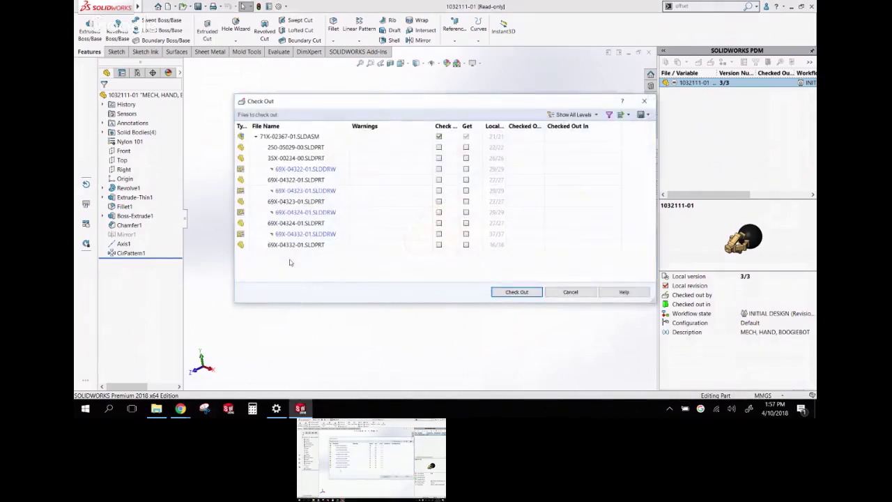
Get 71X-02367-01 read-only without checking out, then orbit and select hand component 69X-04332-01
{"action": "left_click", "coordinate": [438, 136]}
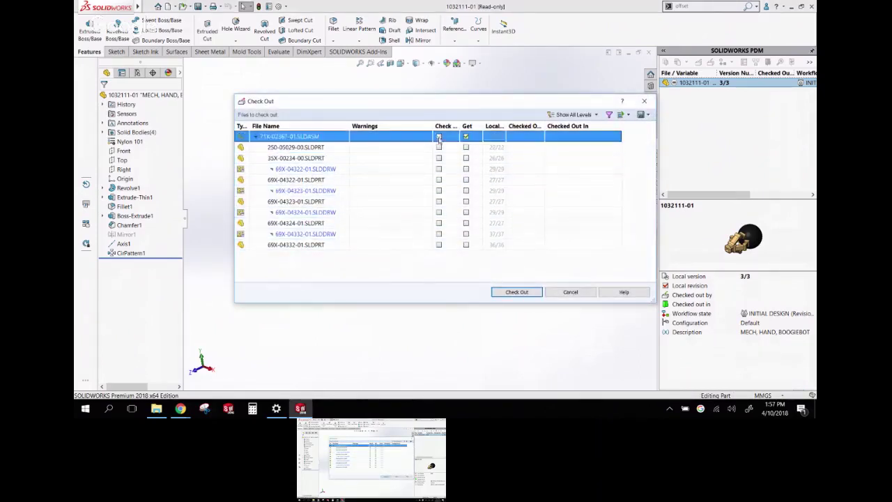
{"action": "left_click", "coordinate": [514, 296]}
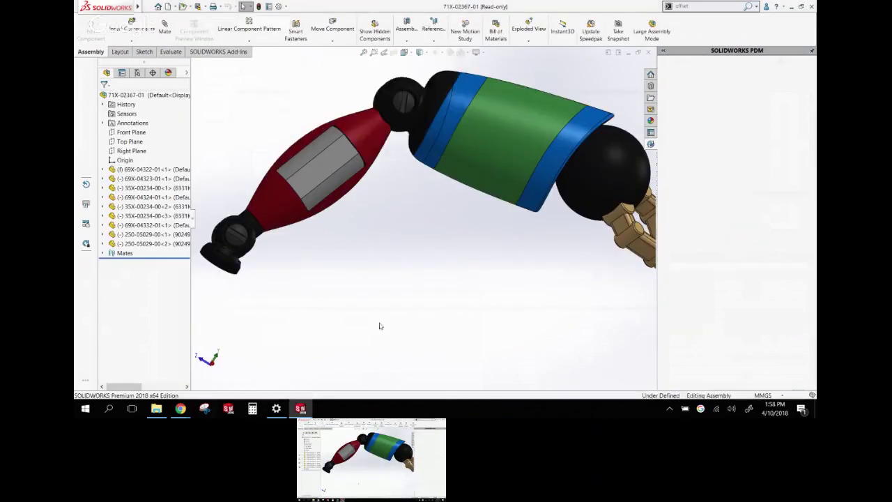
{"action": "key", "text": "ctrl+7"}
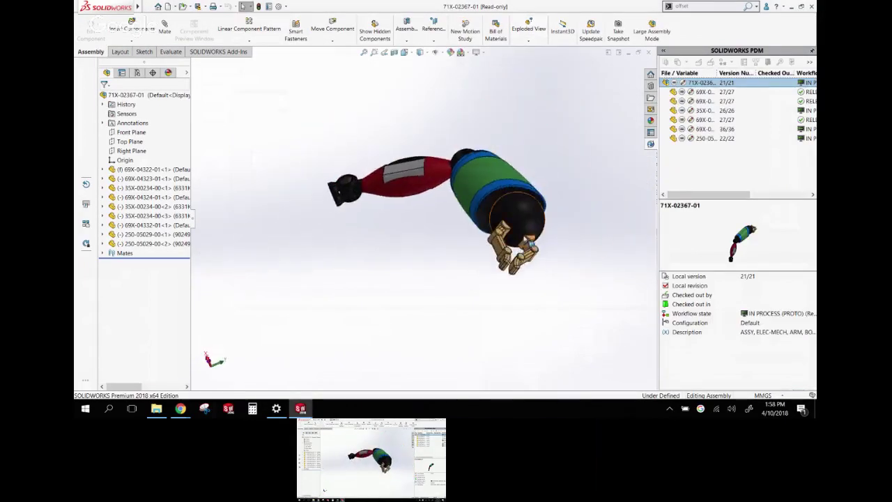
{"action": "middle_click_drag", "start_coordinate": [527, 243], "coordinate": [483, 249]}
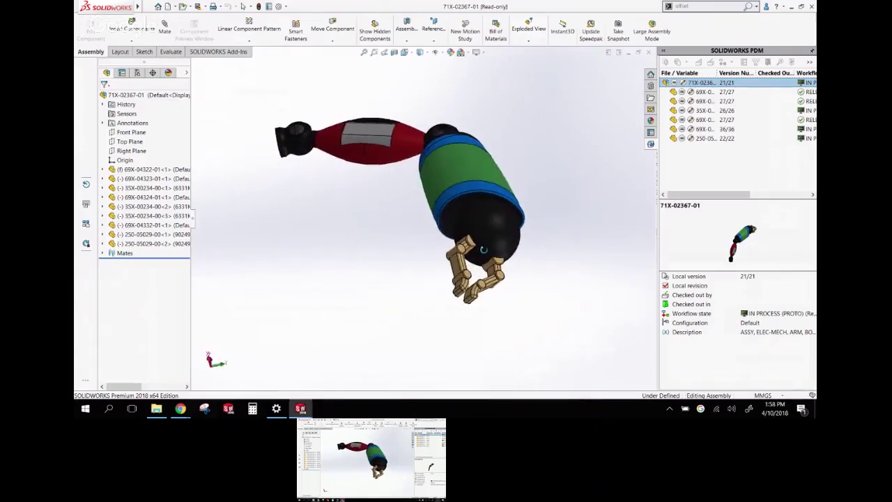
{"action": "scroll", "coordinate": [465, 221], "scroll_direction": "down", "scroll_amount": 5}
{"action": "left_click", "coordinate": [464, 221]}
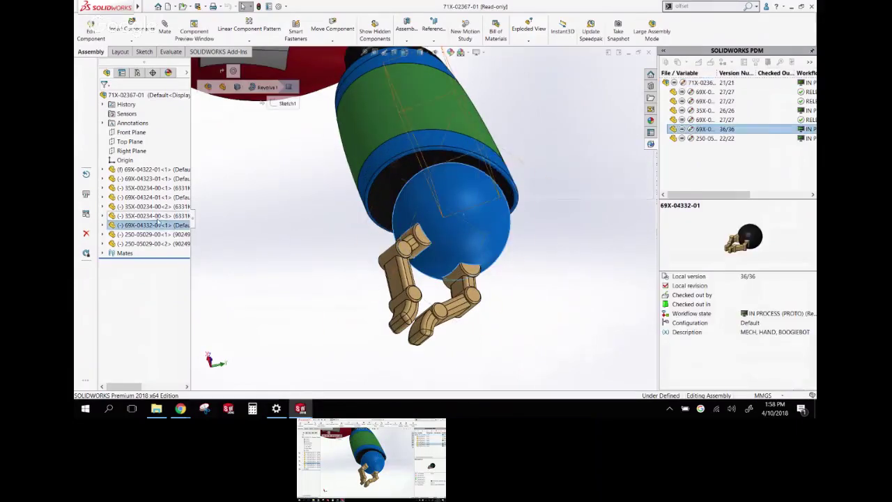
{"action": "left_click", "coordinate": [154, 226]}
{"action": "scroll", "coordinate": [358, 241], "scroll_direction": "up", "scroll_amount": 4}
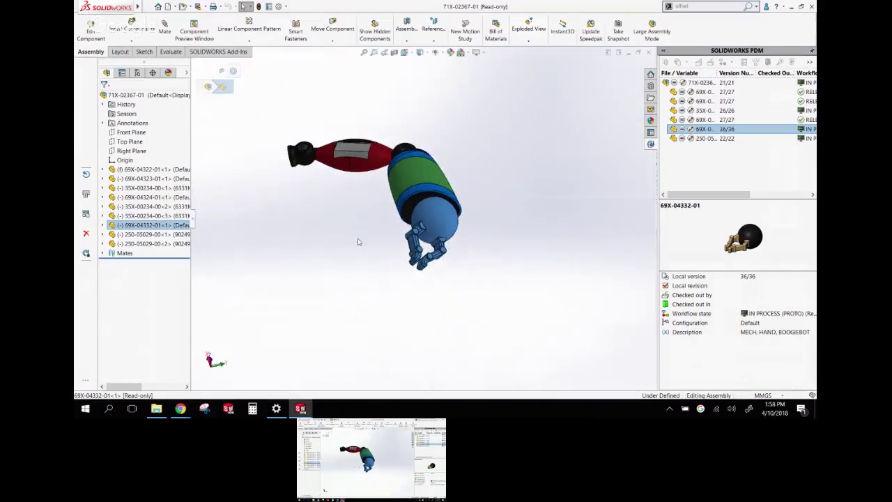
{"action": "middle_click_drag", "start_coordinate": [343, 235], "coordinate": [476, 241]}
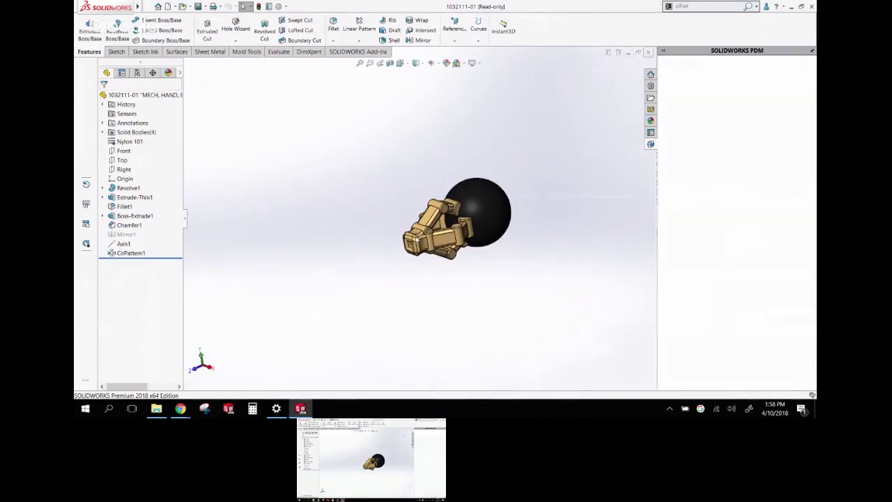
Return to the vault folder and pick the branch file 1032111-01
{"action": "left_click", "coordinate": [157, 409]}
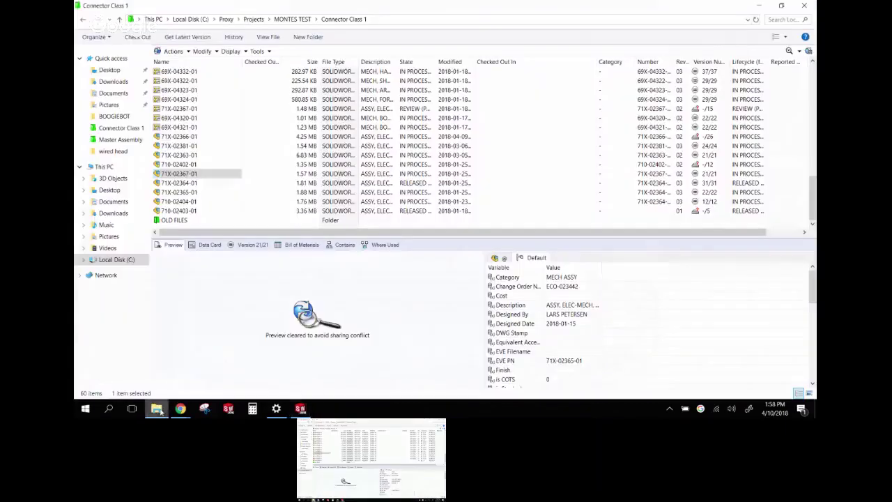
{"action": "scroll", "coordinate": [242, 188], "scroll_direction": "up", "scroll_amount": 14}
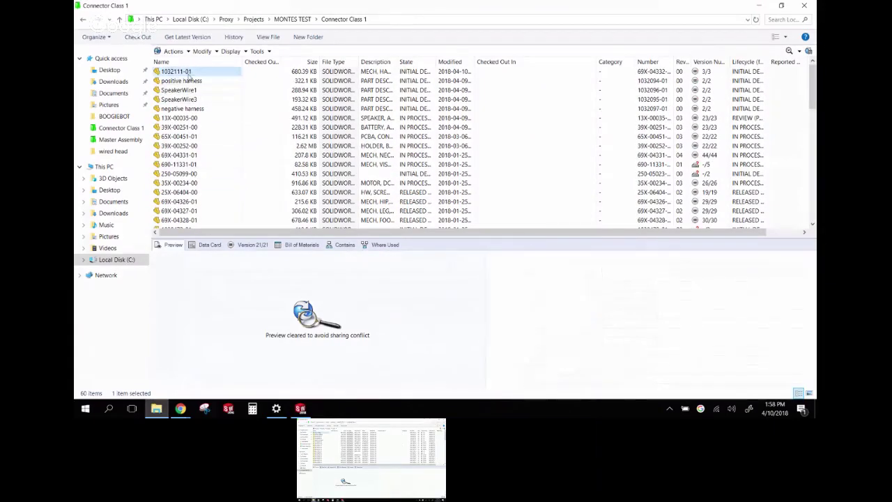
{"action": "right_click", "coordinate": [190, 78]}
{"action": "left_click", "coordinate": [268, 52]}
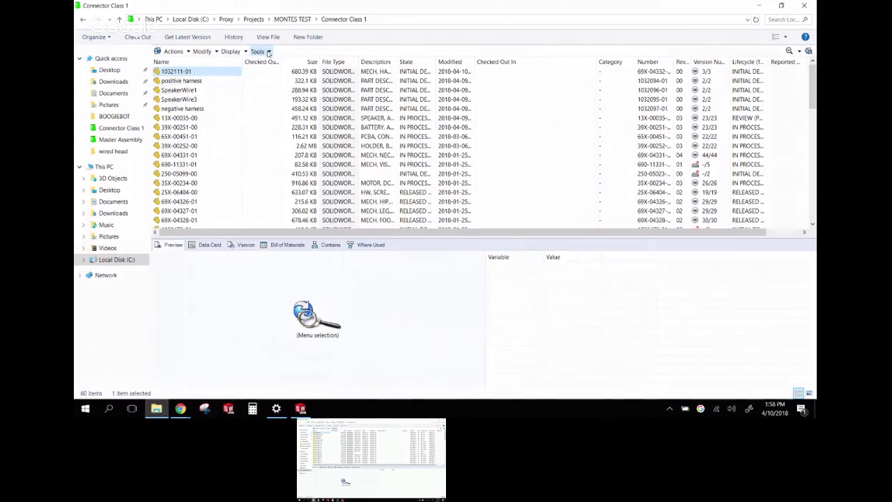
Merge 1032111-01 into 69X-04332-01, checking in with comment 'more fingers', then select 71X-02367-01
{"action": "left_click", "coordinate": [268, 52]}
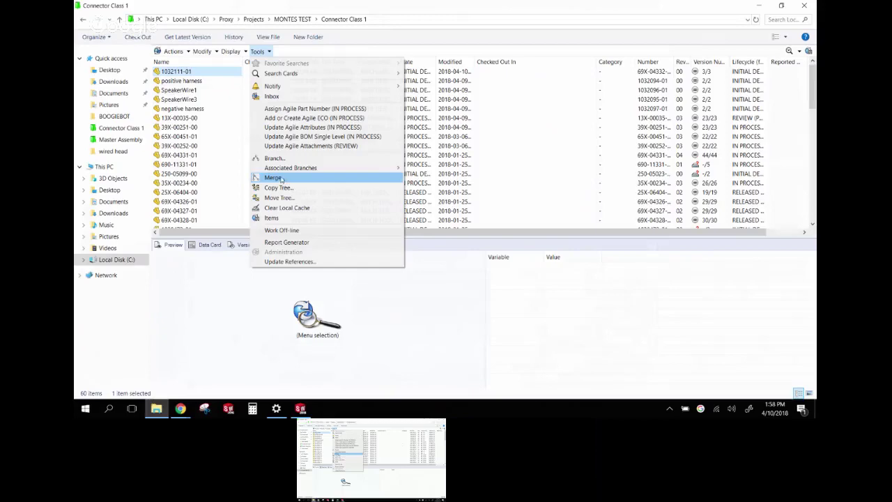
{"action": "left_click", "coordinate": [281, 178]}
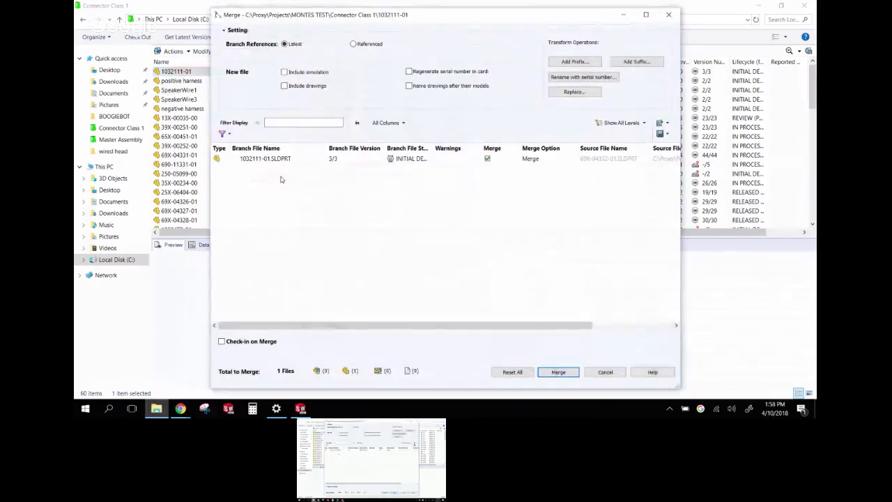
{"action": "left_click", "coordinate": [222, 342]}
{"action": "left_click", "coordinate": [272, 357]}
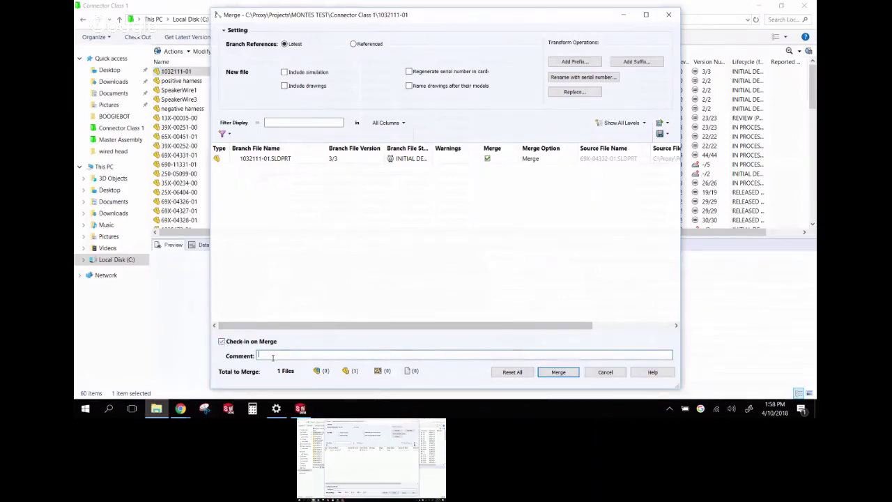
{"action": "type", "text": "more fingers"}
{"action": "left_click", "coordinate": [558, 372]}
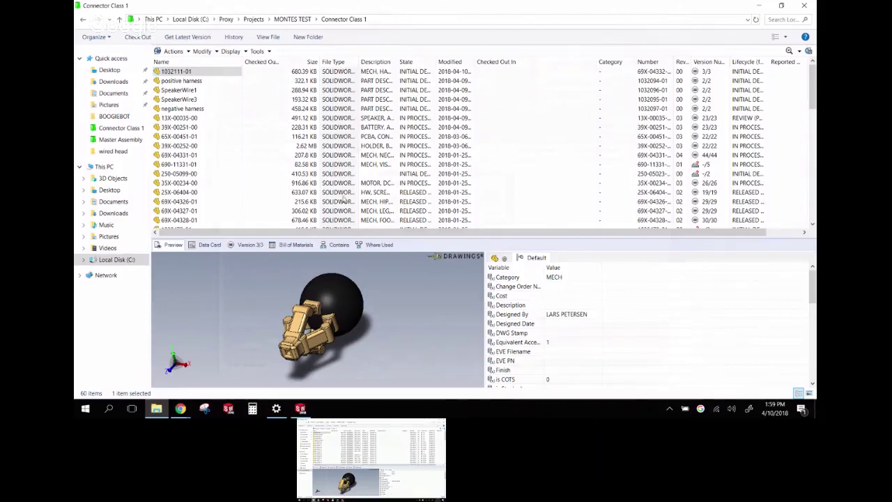
{"action": "scroll", "coordinate": [219, 178], "scroll_direction": "down", "scroll_amount": 14}
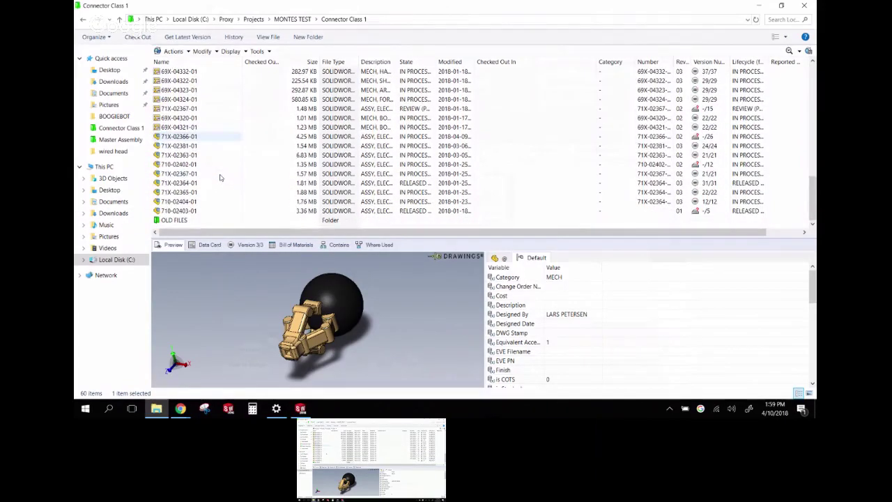
{"action": "left_click", "coordinate": [198, 174]}
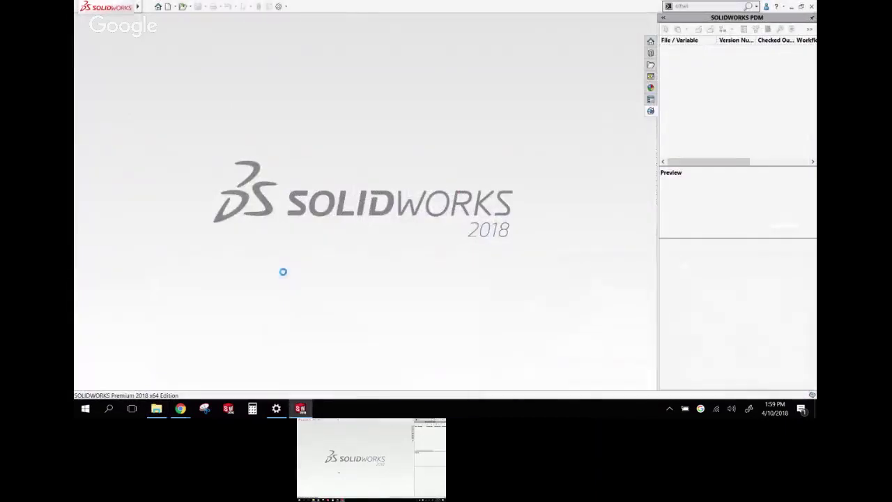
Open 71X-02367-01 read-only, rebuild it, and select hand 69X-04332-01 at version 37/37
{"action": "left_click", "coordinate": [438, 136]}
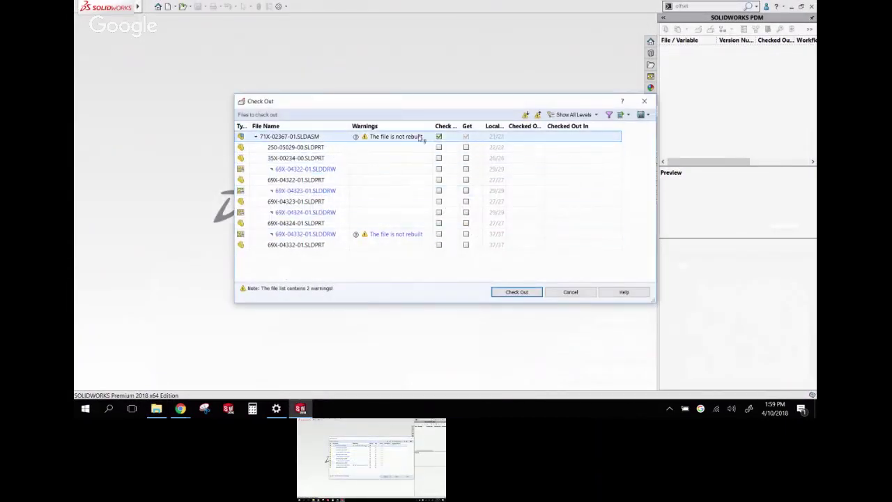
{"action": "left_click", "coordinate": [517, 292]}
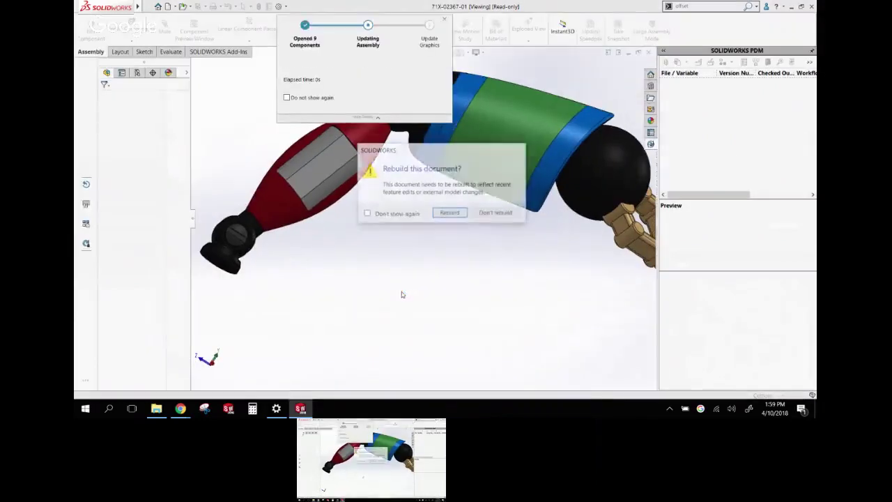
{"action": "left_click", "coordinate": [446, 214]}
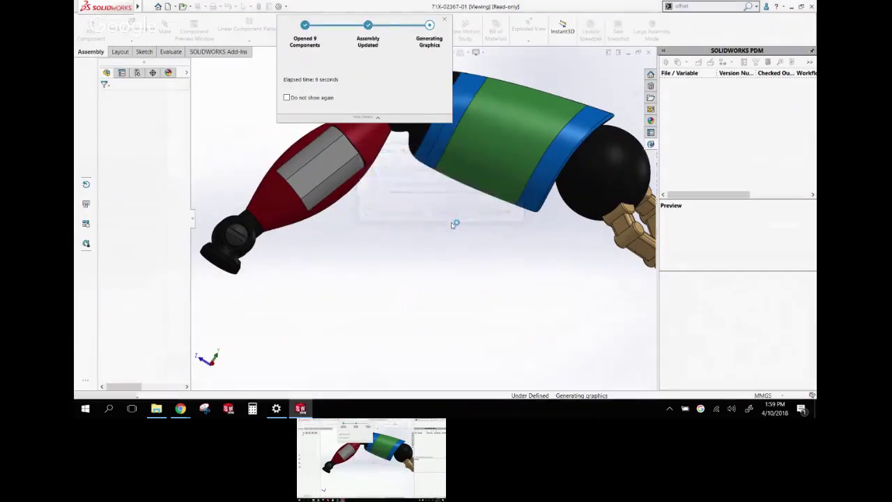
{"action": "middle_click_drag", "start_coordinate": [452, 225], "coordinate": [593, 258]}
{"action": "scroll", "coordinate": [593, 258], "scroll_direction": "down", "scroll_amount": 5}
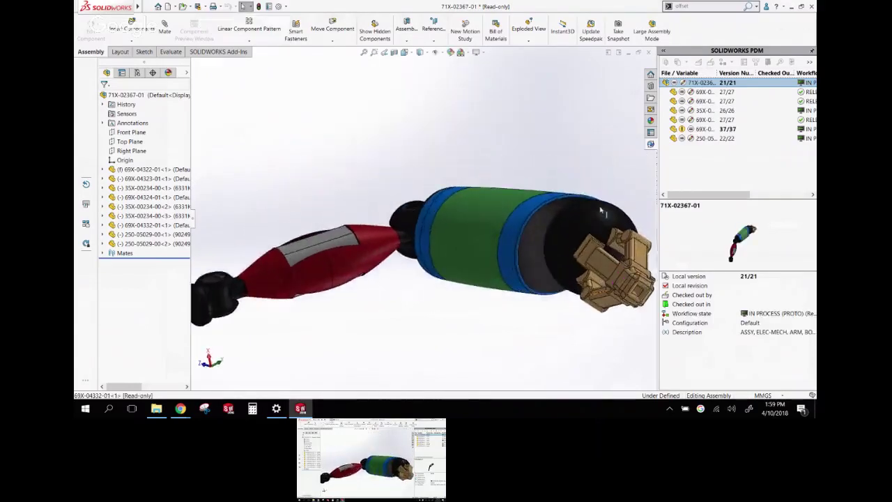
{"action": "scroll", "coordinate": [525, 279], "scroll_direction": "up", "scroll_amount": 3}
{"action": "scroll", "coordinate": [519, 282], "scroll_direction": "up", "scroll_amount": 1}
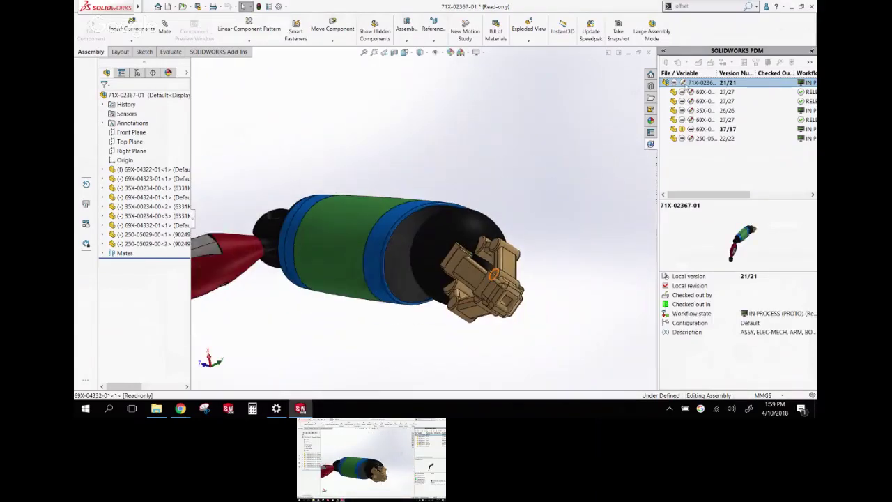
{"action": "left_click", "coordinate": [687, 130]}
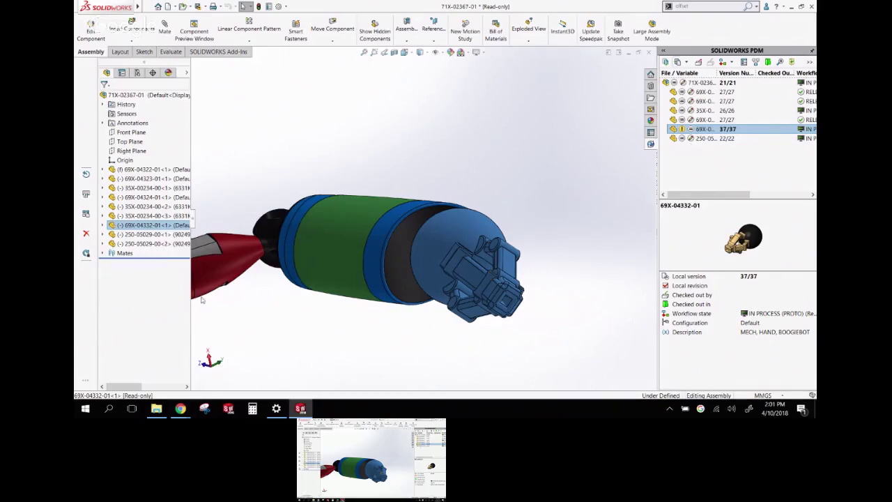
Open assembly component 69X-04332-01 as its own read-only part, accepting the read-only warning
{"action": "left_click", "coordinate": [159, 411]}
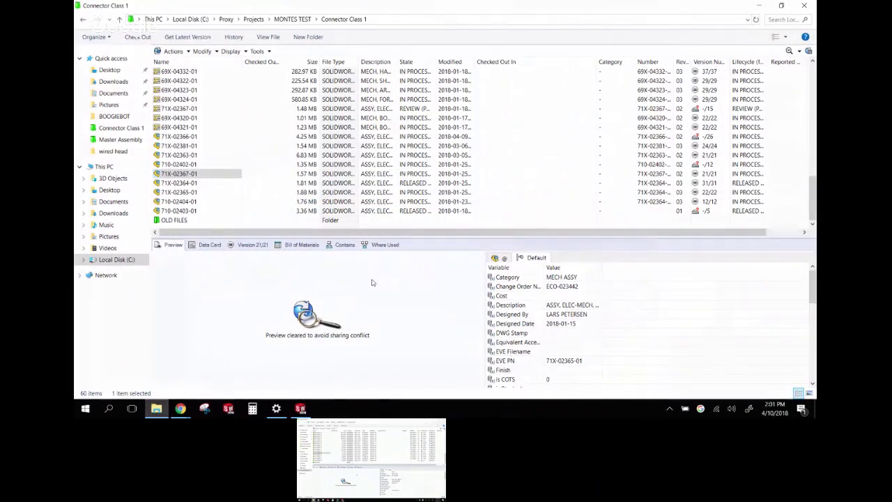
{"action": "left_click", "coordinate": [756, 7]}
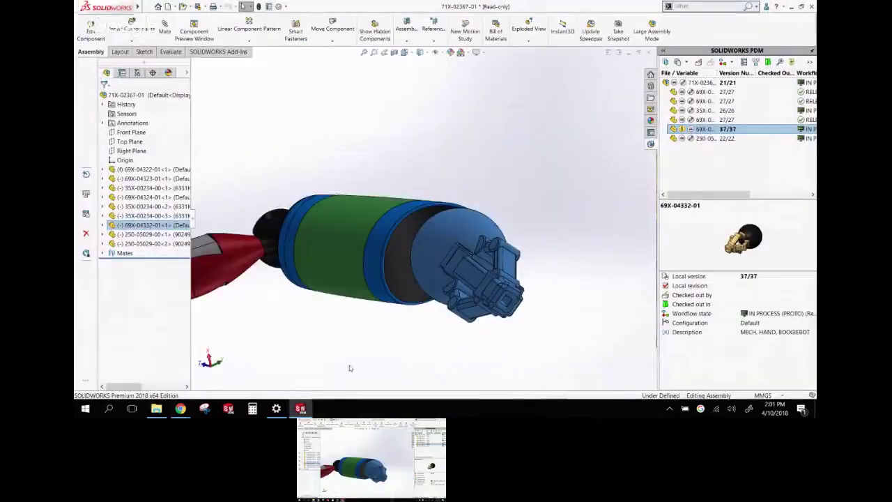
{"action": "right_click", "coordinate": [452, 259]}
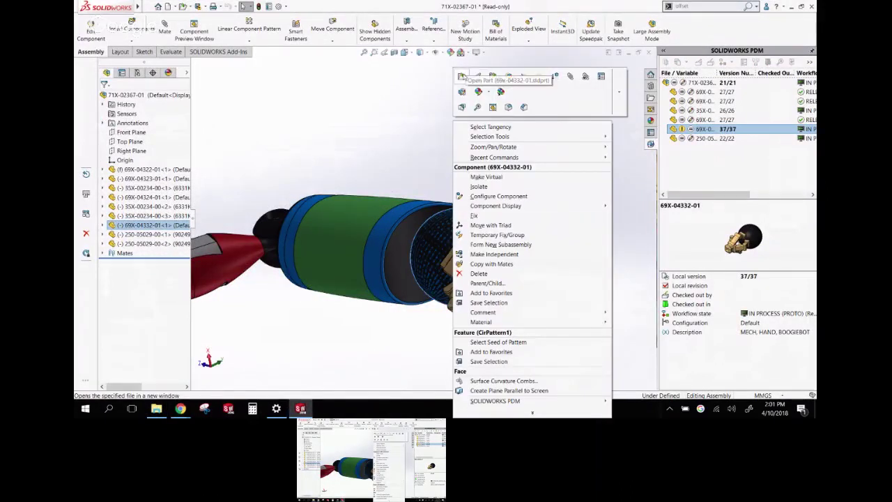
{"action": "left_click", "coordinate": [462, 76]}
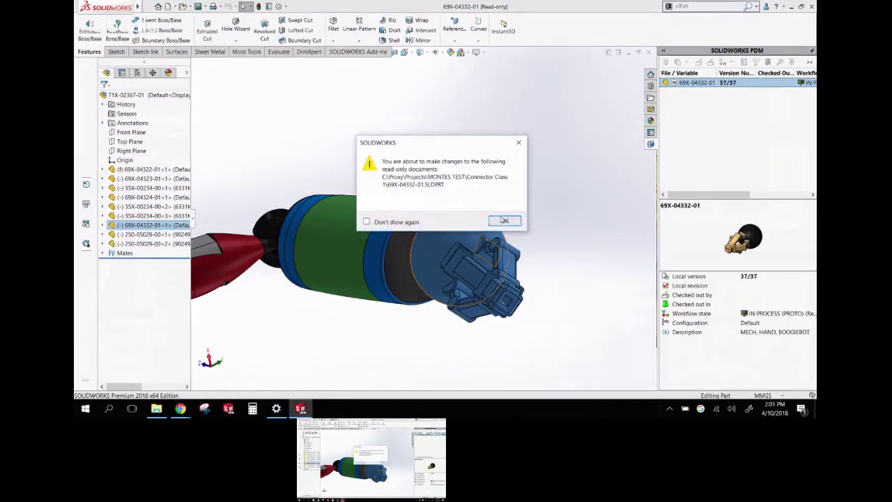
{"action": "left_click", "coordinate": [504, 220]}
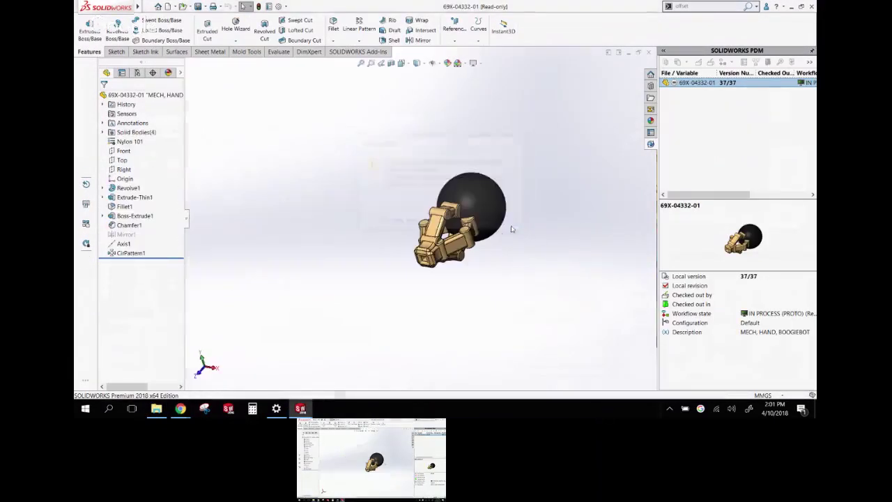
{"action": "right_click", "coordinate": [725, 85]}
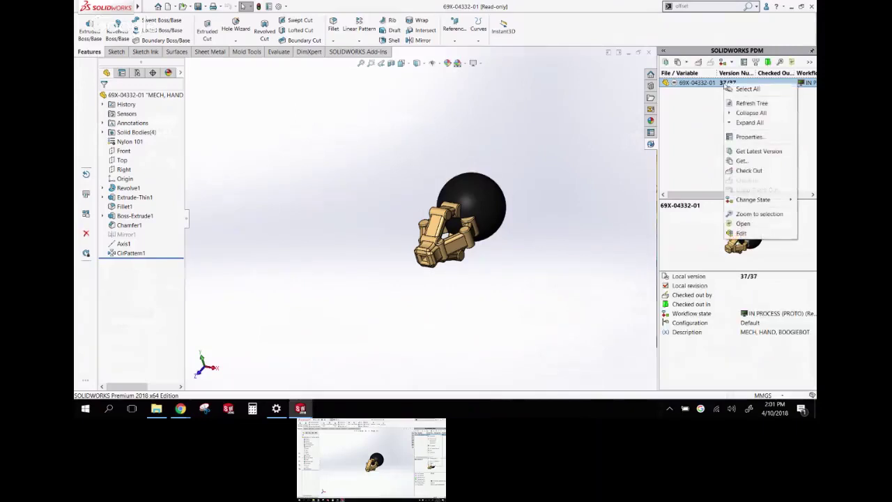
{"action": "left_click", "coordinate": [742, 160]}
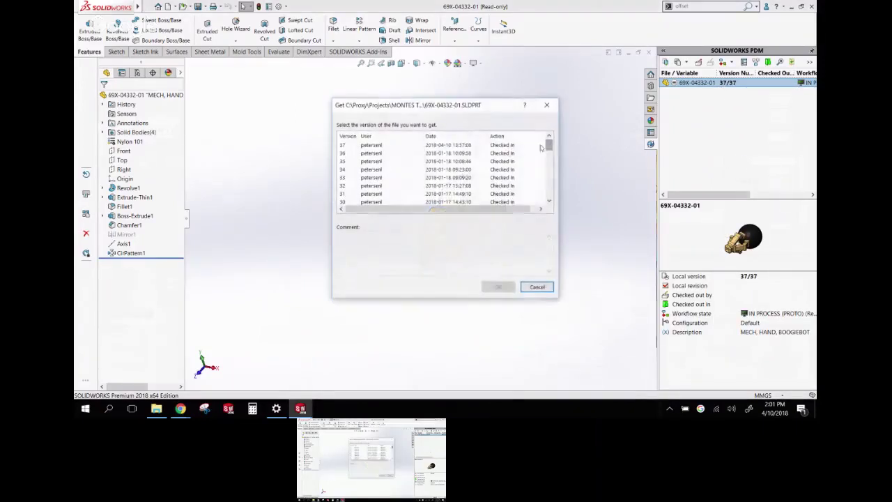
{"action": "left_click", "coordinate": [381, 154]}
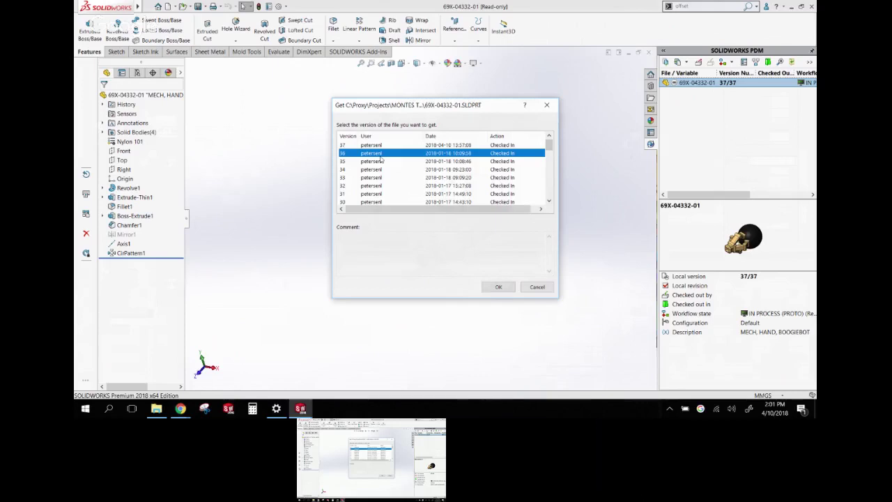
{"action": "left_click", "coordinate": [382, 146]}
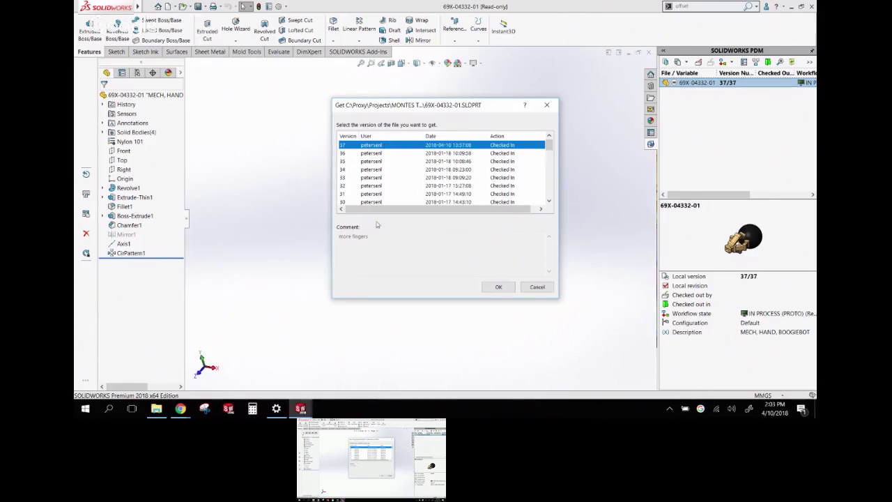
{"action": "left_click", "coordinate": [547, 106]}
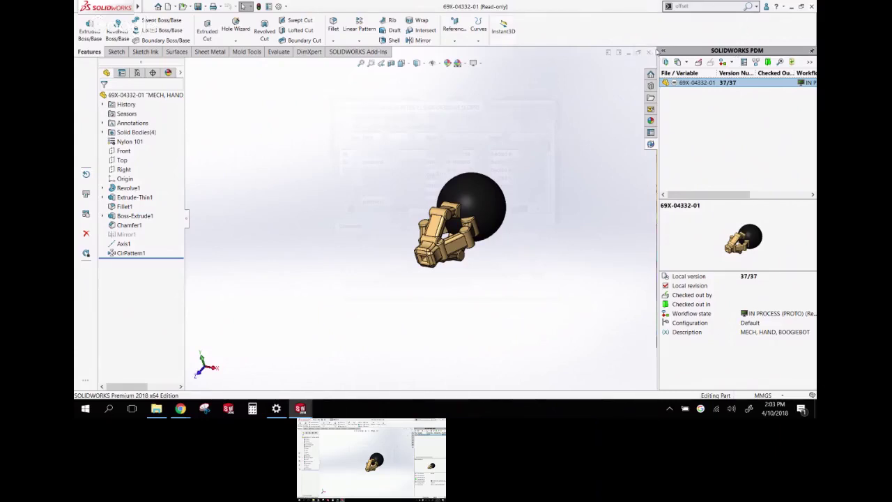
Close the gripper part and the assembly, discarding changes with Don't Save
{"action": "left_click", "coordinate": [647, 53]}
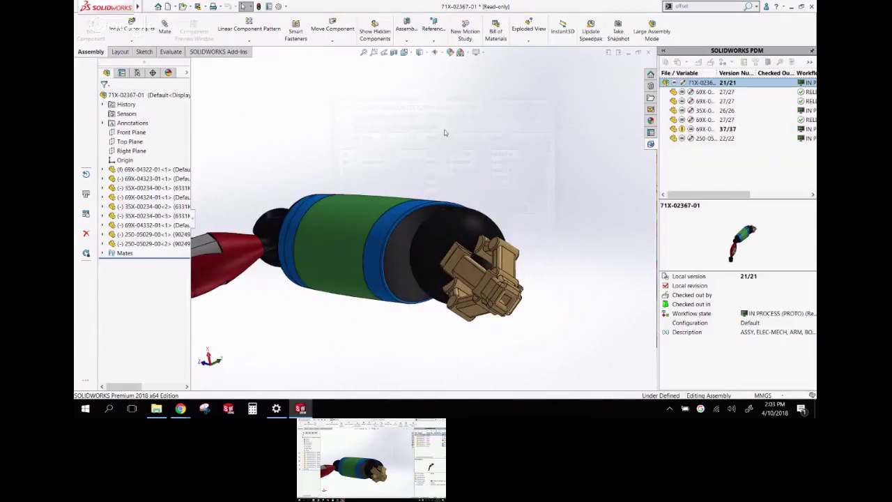
{"action": "left_click", "coordinate": [648, 54]}
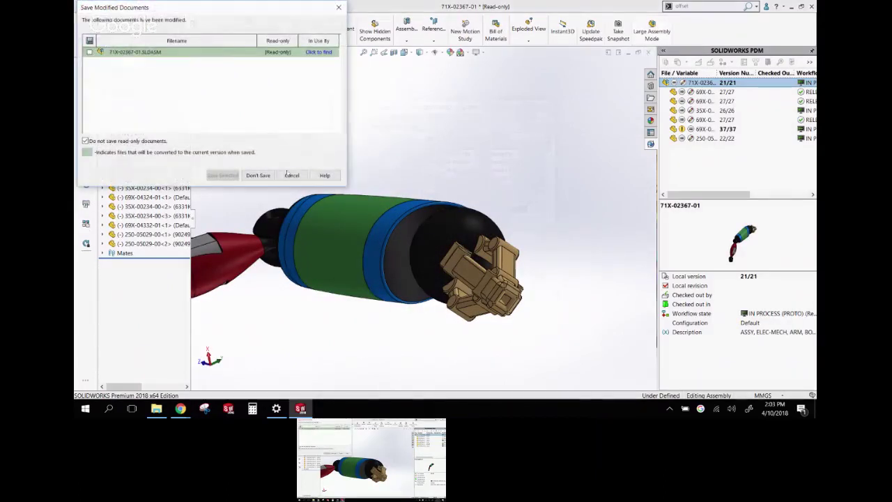
{"action": "left_click", "coordinate": [254, 176]}
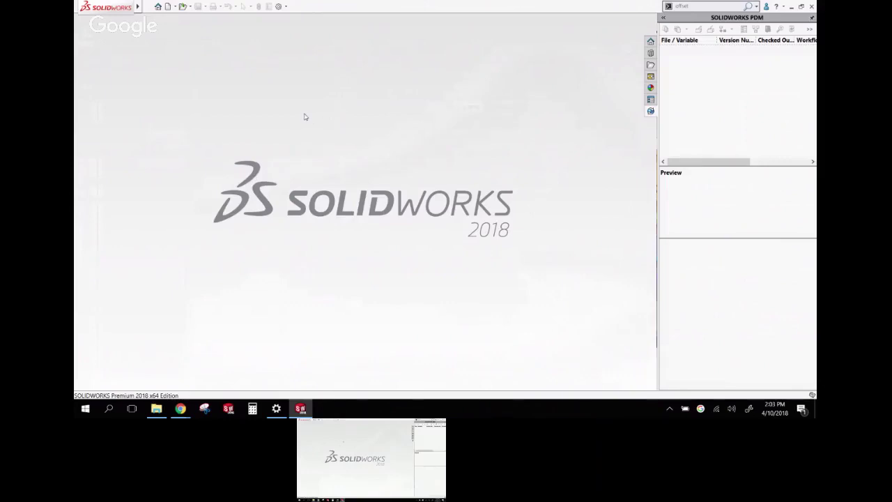
Minimize SOLIDWORKS and the browser so the Windows desktop shows
{"action": "left_click", "coordinate": [189, 7]}
{"action": "left_click", "coordinate": [218, 53]}
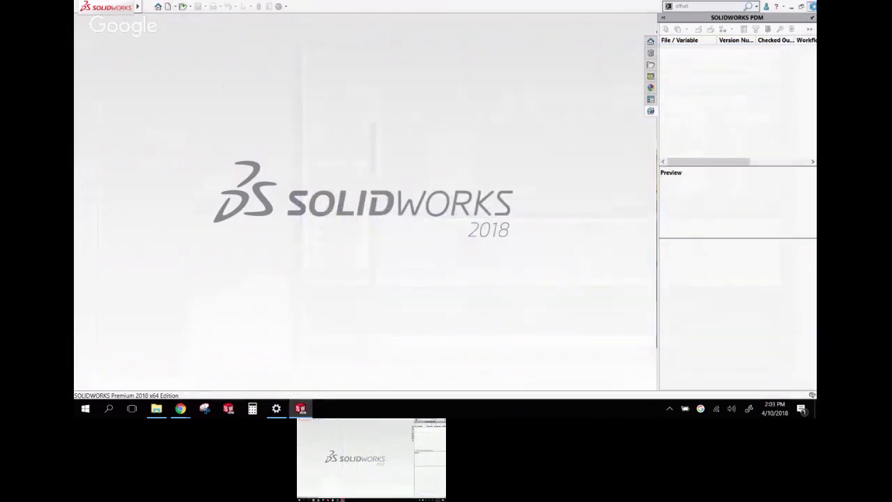
{"action": "left_click", "coordinate": [791, 6]}
{"action": "left_click", "coordinate": [763, 11]}
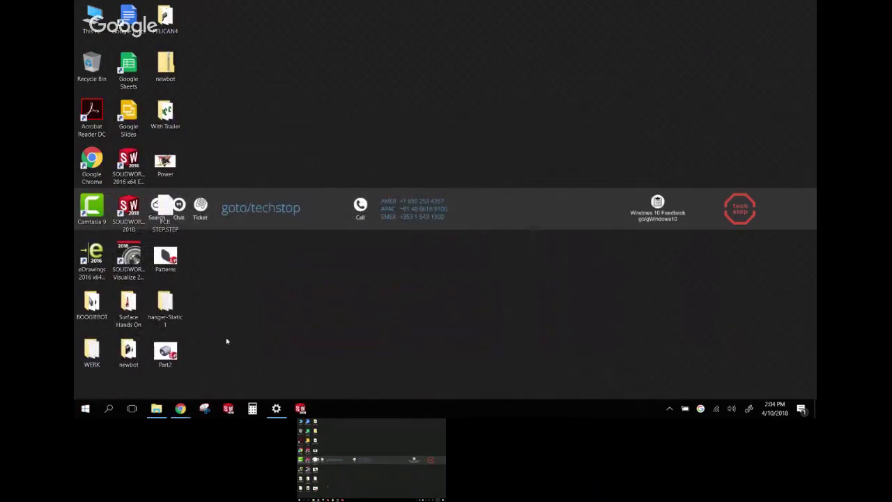
Launch SOLIDWORKS 2018 from the Start menu via More > Run as administrator, approving UAC
{"action": "right_click", "coordinate": [134, 232]}
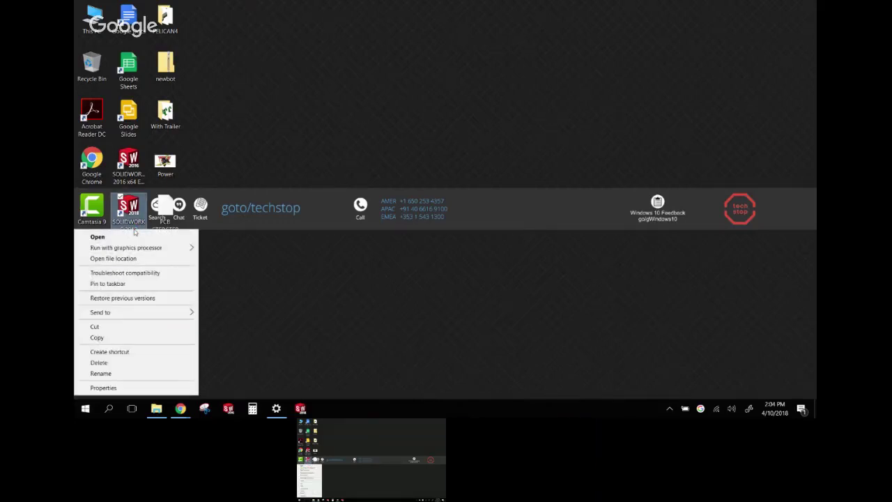
{"action": "key", "text": "Escape"}
{"action": "left_click", "coordinate": [85, 409]}
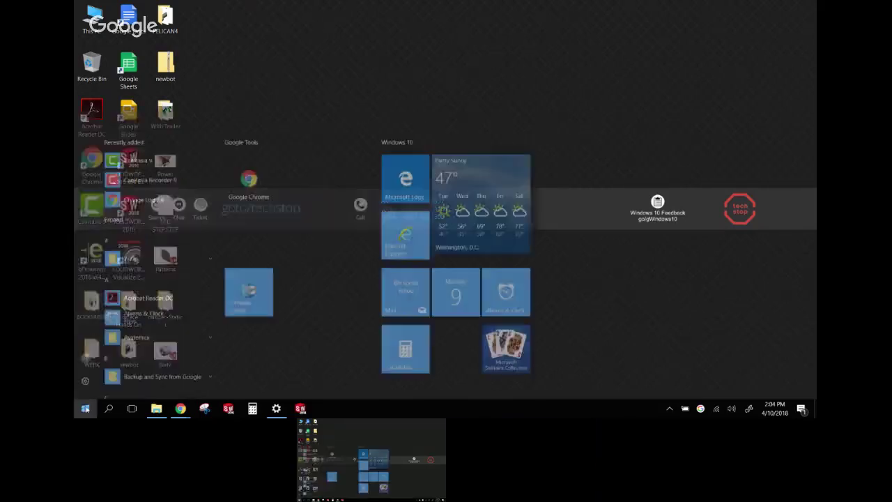
{"action": "scroll", "coordinate": [114, 369], "scroll_direction": "down", "scroll_amount": 15}
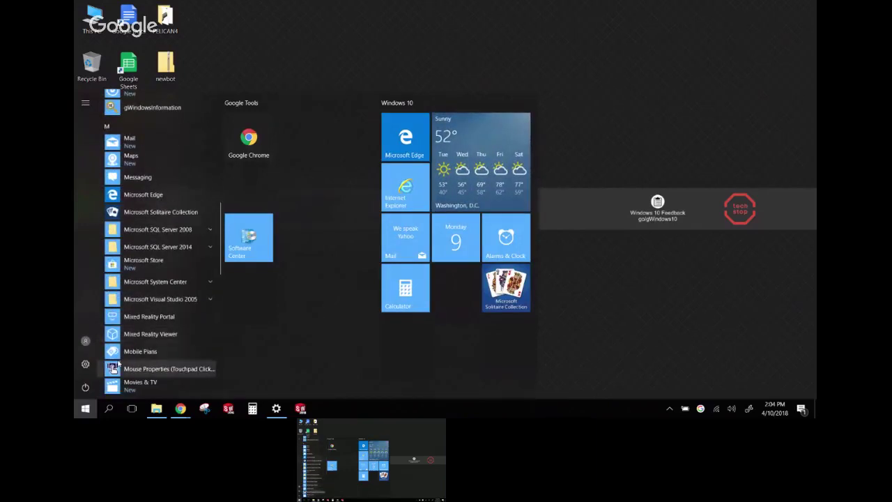
{"action": "scroll", "coordinate": [117, 322], "scroll_direction": "down", "scroll_amount": 5}
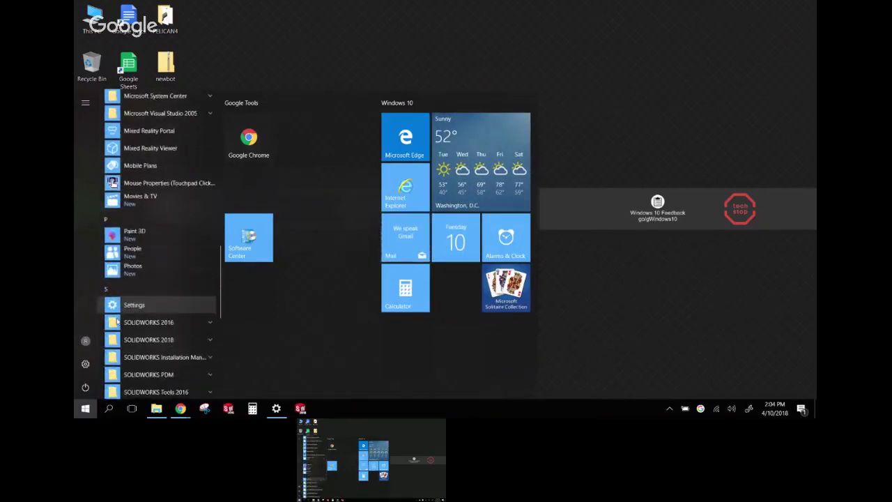
{"action": "scroll", "coordinate": [118, 323], "scroll_direction": "down", "scroll_amount": 3}
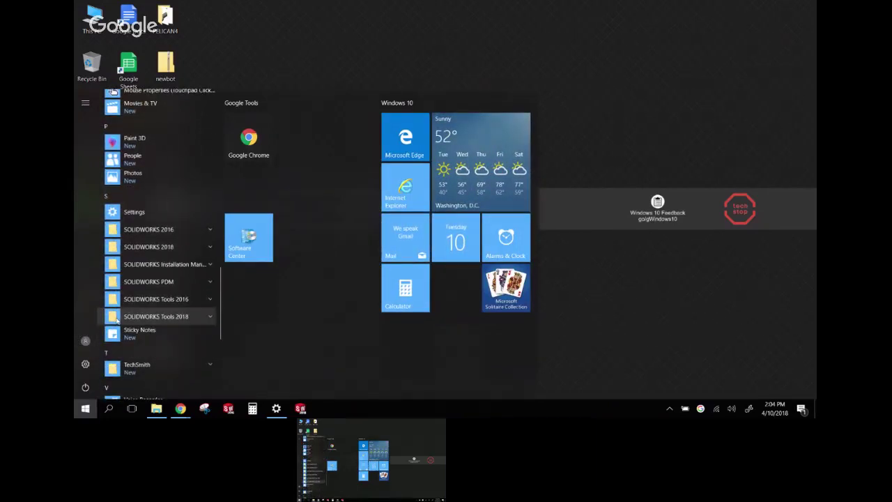
{"action": "left_click", "coordinate": [150, 254]}
{"action": "right_click", "coordinate": [149, 283]}
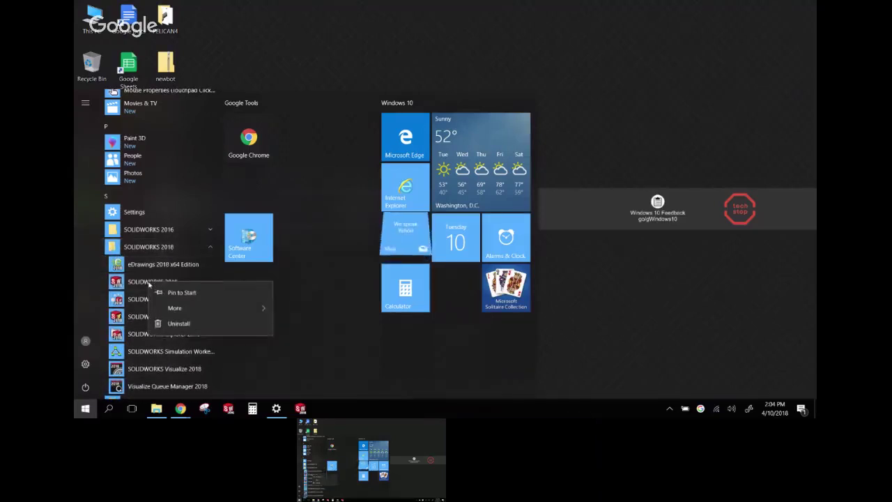
{"action": "left_click", "coordinate": [174, 308]}
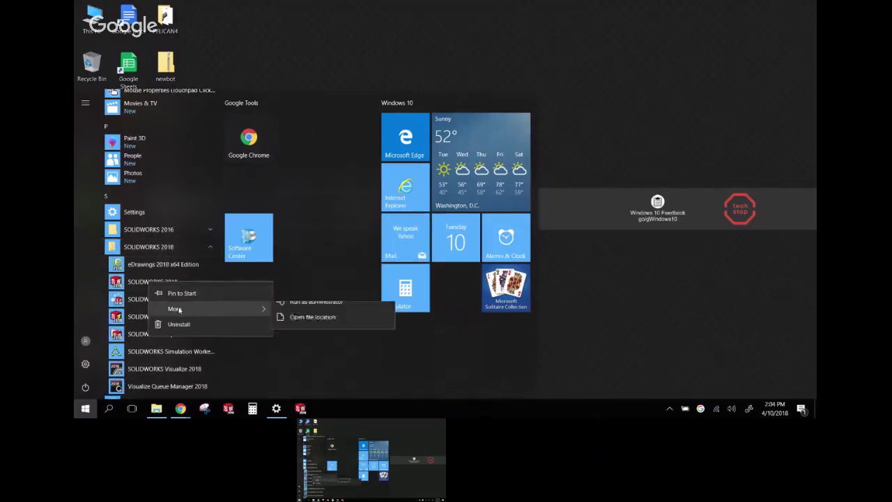
{"action": "left_click", "coordinate": [305, 331]}
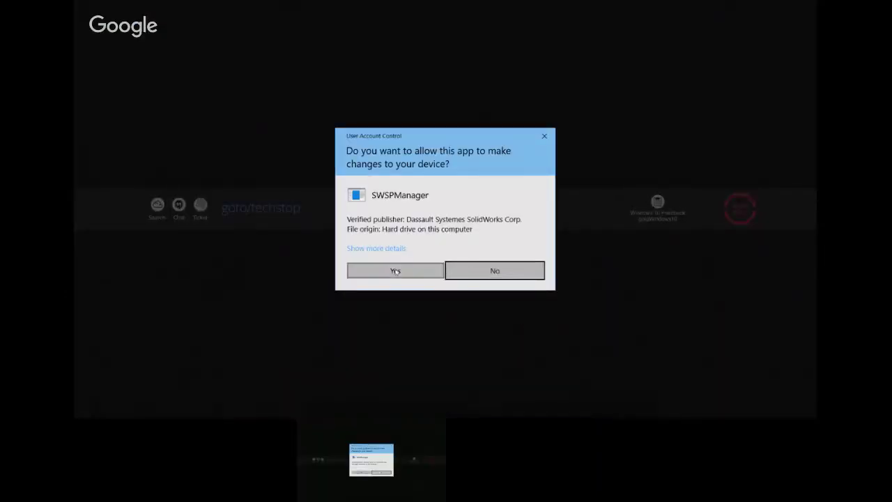
{"action": "left_click", "coordinate": [396, 271]}
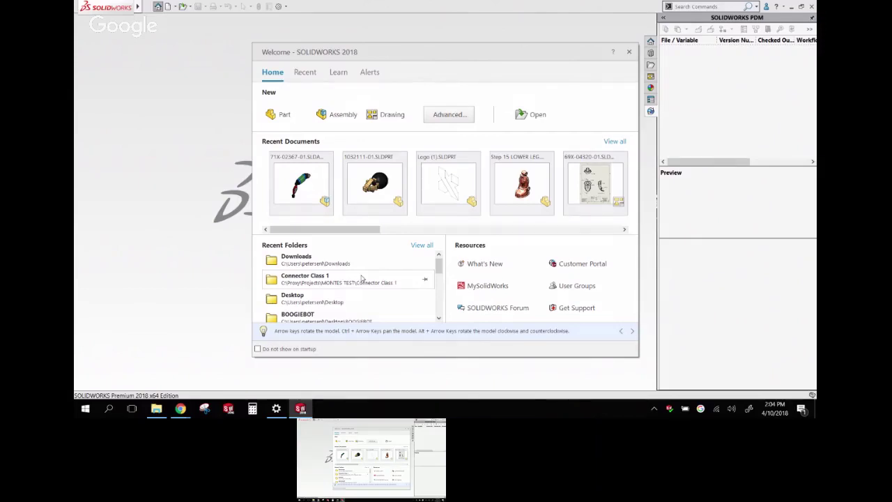
Open hanger.SLDPRT from the Welcome window's Recent documents list
{"action": "left_click", "coordinate": [305, 72]}
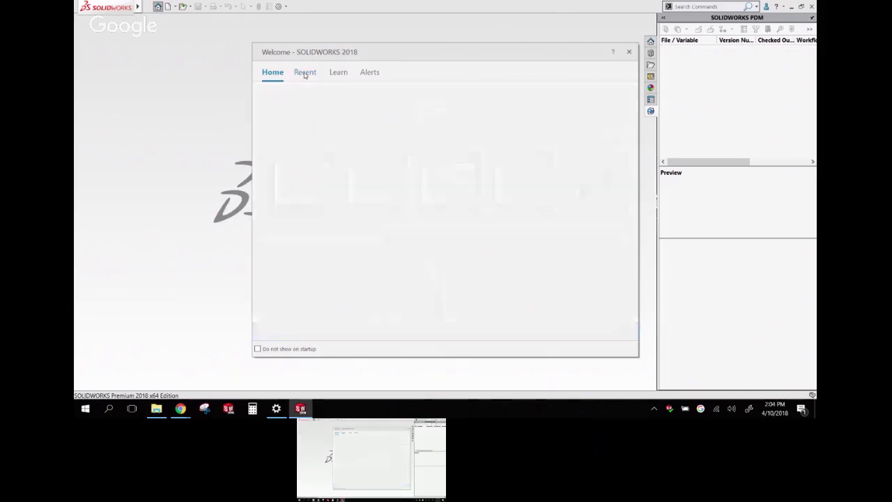
{"action": "mouse_move", "coordinate": [458, 231]}
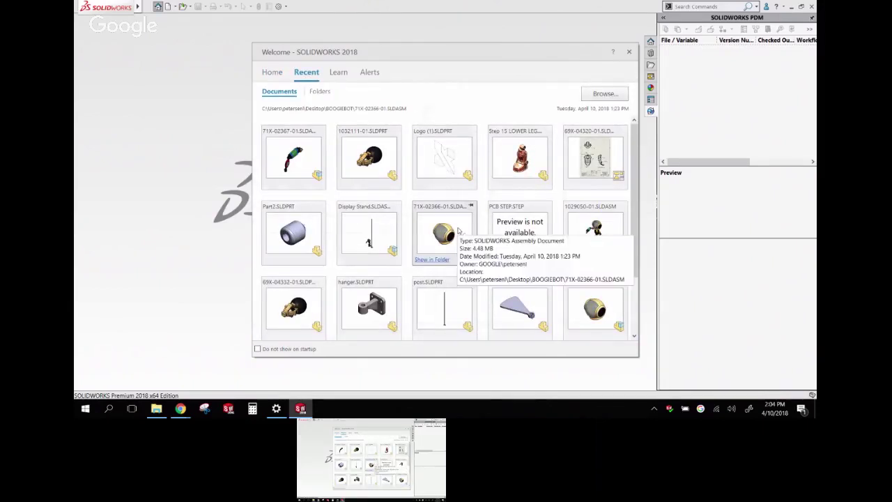
{"action": "left_click", "coordinate": [369, 307]}
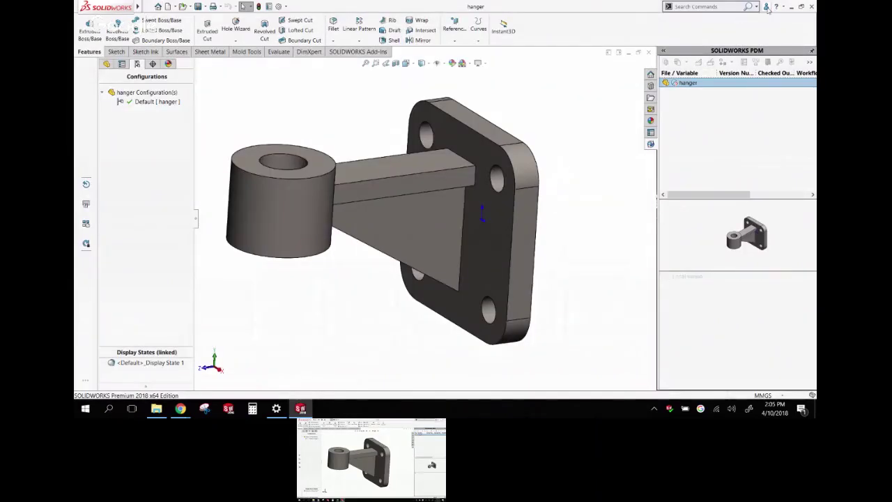
Sign in to the SOLIDWORKS account with the user's e-mail address and password
{"action": "left_click", "coordinate": [768, 7]}
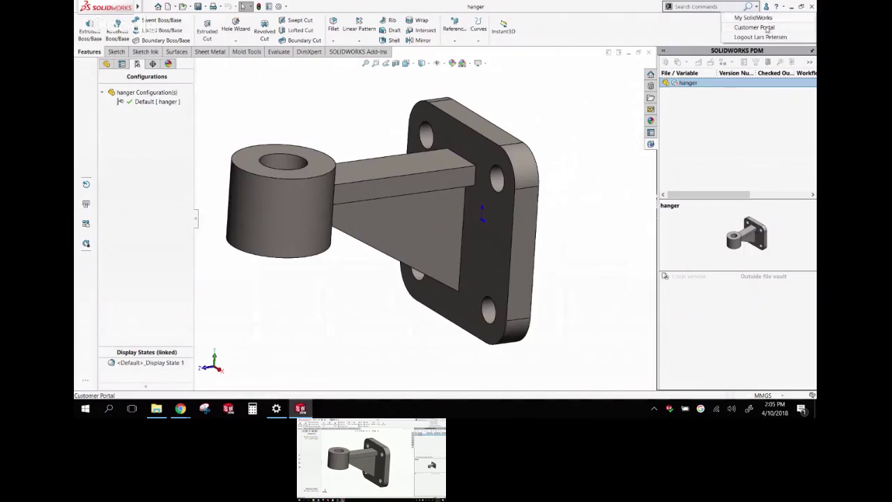
{"action": "left_click", "coordinate": [768, 28]}
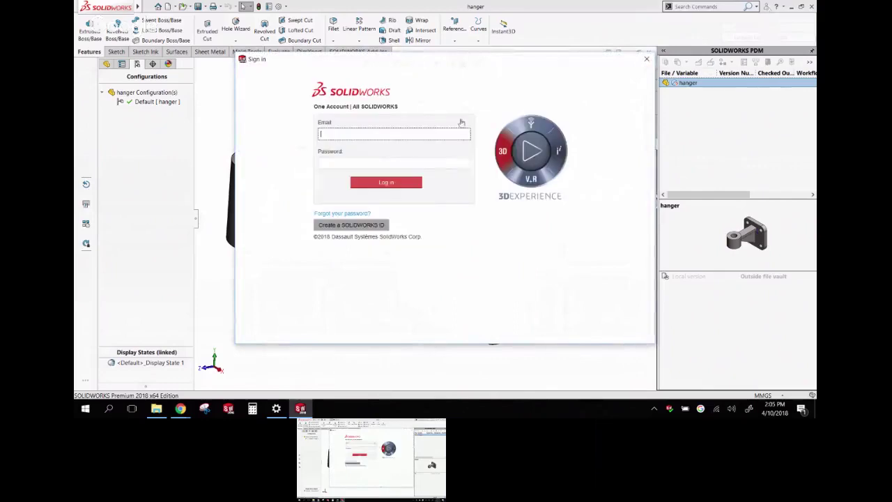
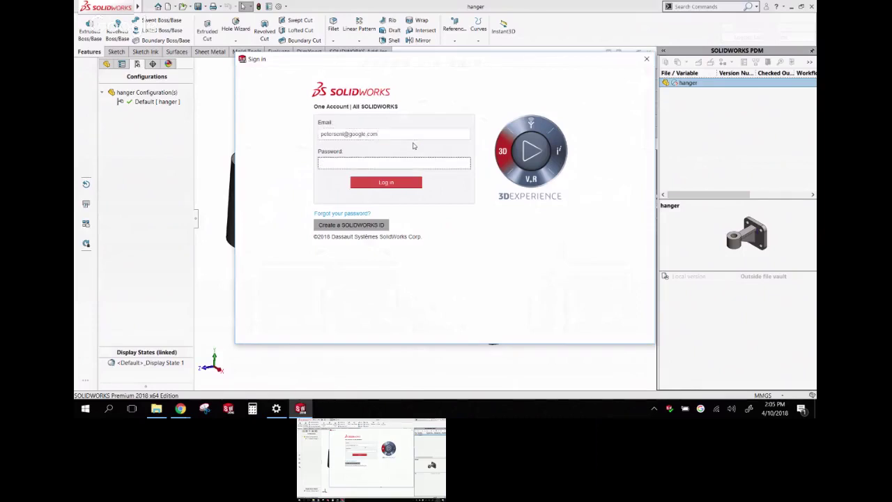
{"action": "type", "text": "•••••••••"}
{"action": "left_click", "coordinate": [369, 185]}
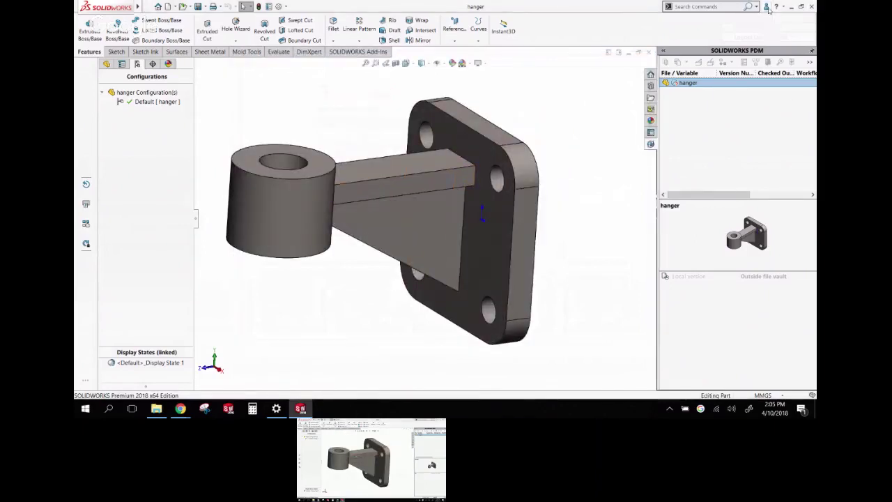
{"action": "mouse_move", "coordinate": [768, 8]}
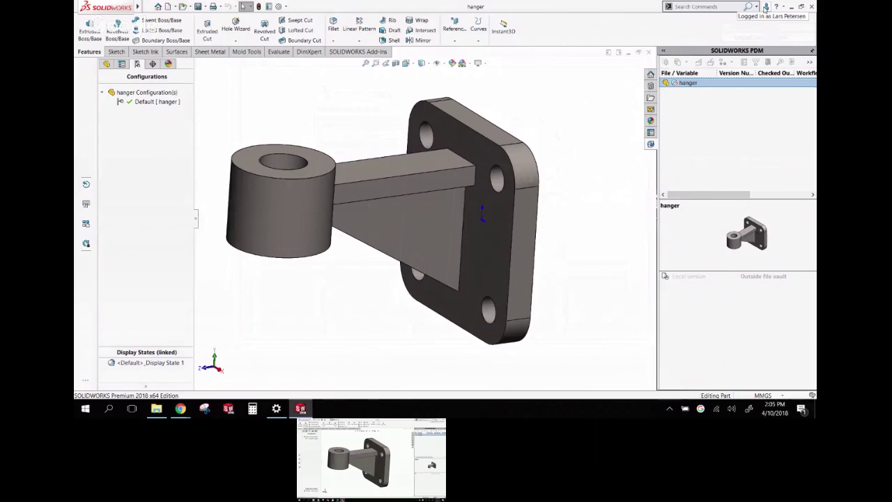